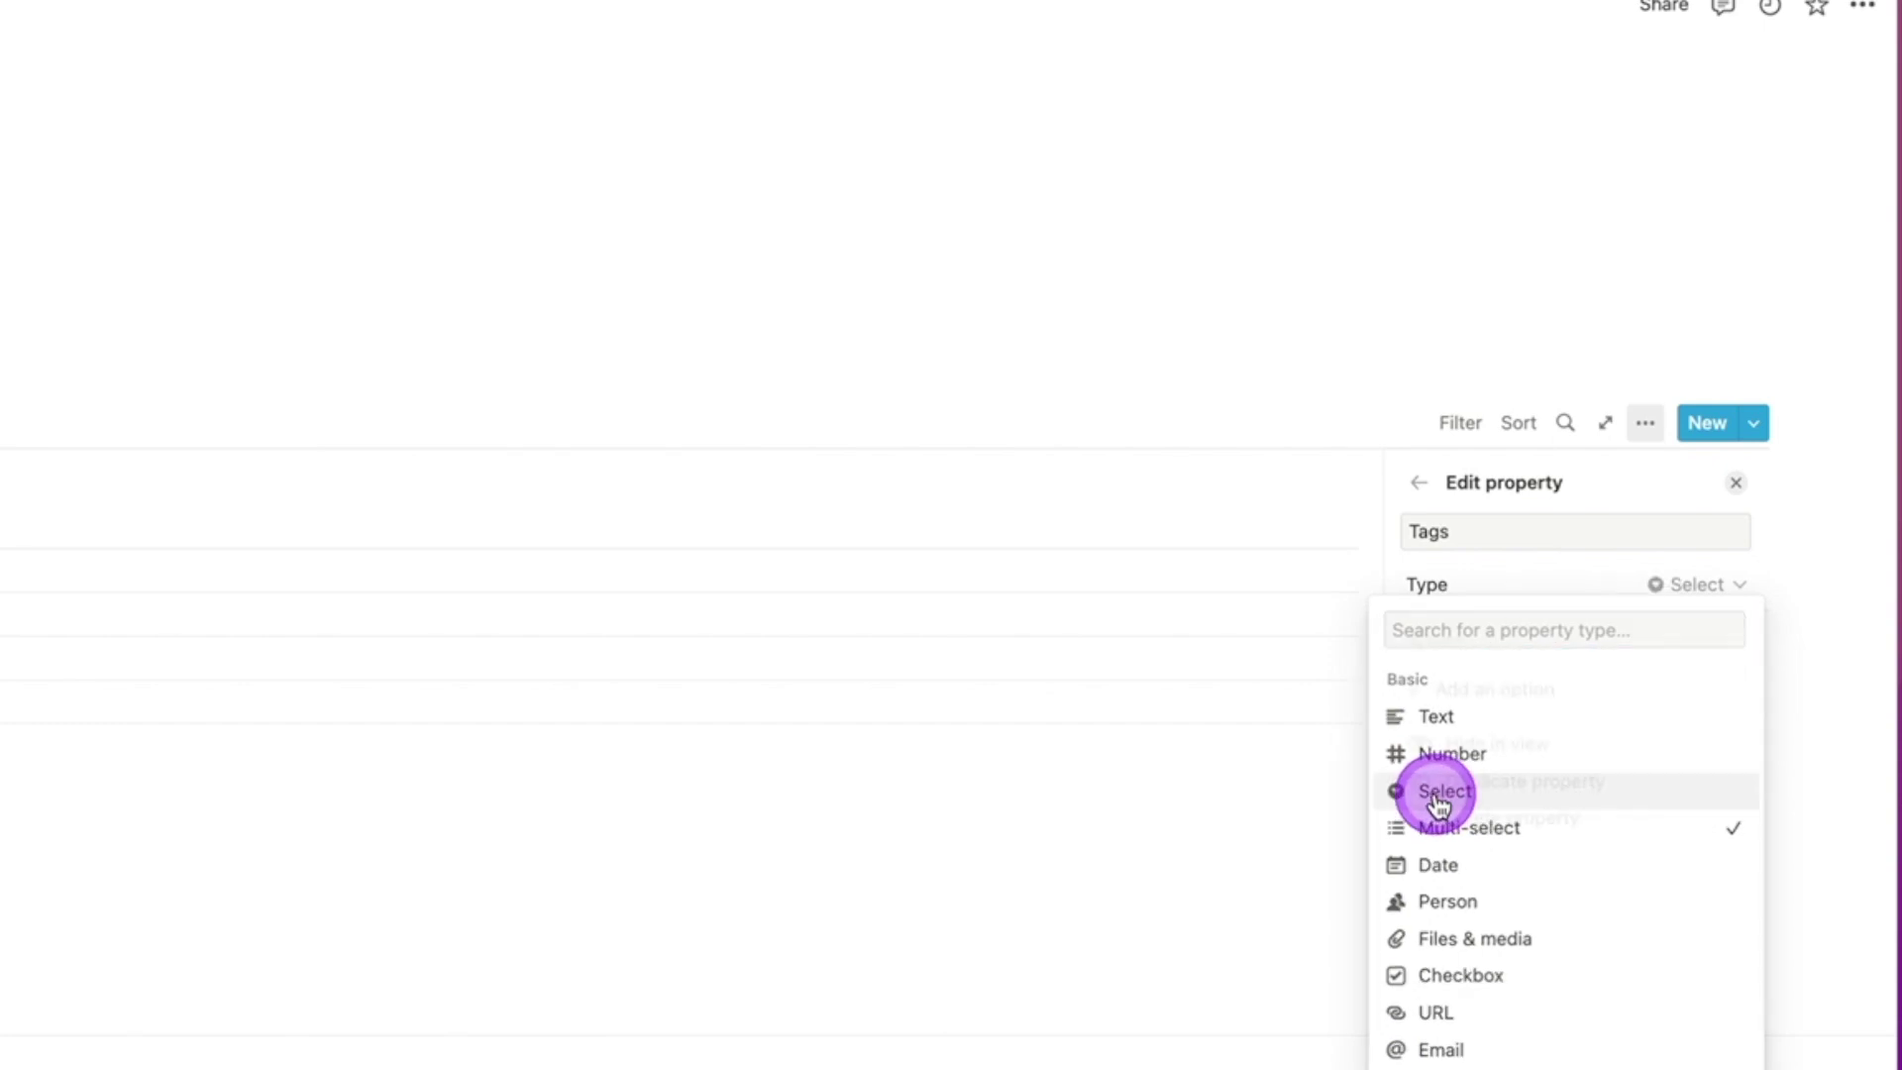
Step: Rename the Tags property to Sexo in its property settings
double_click(1496, 534)
type("Sexo")
key("Tab")
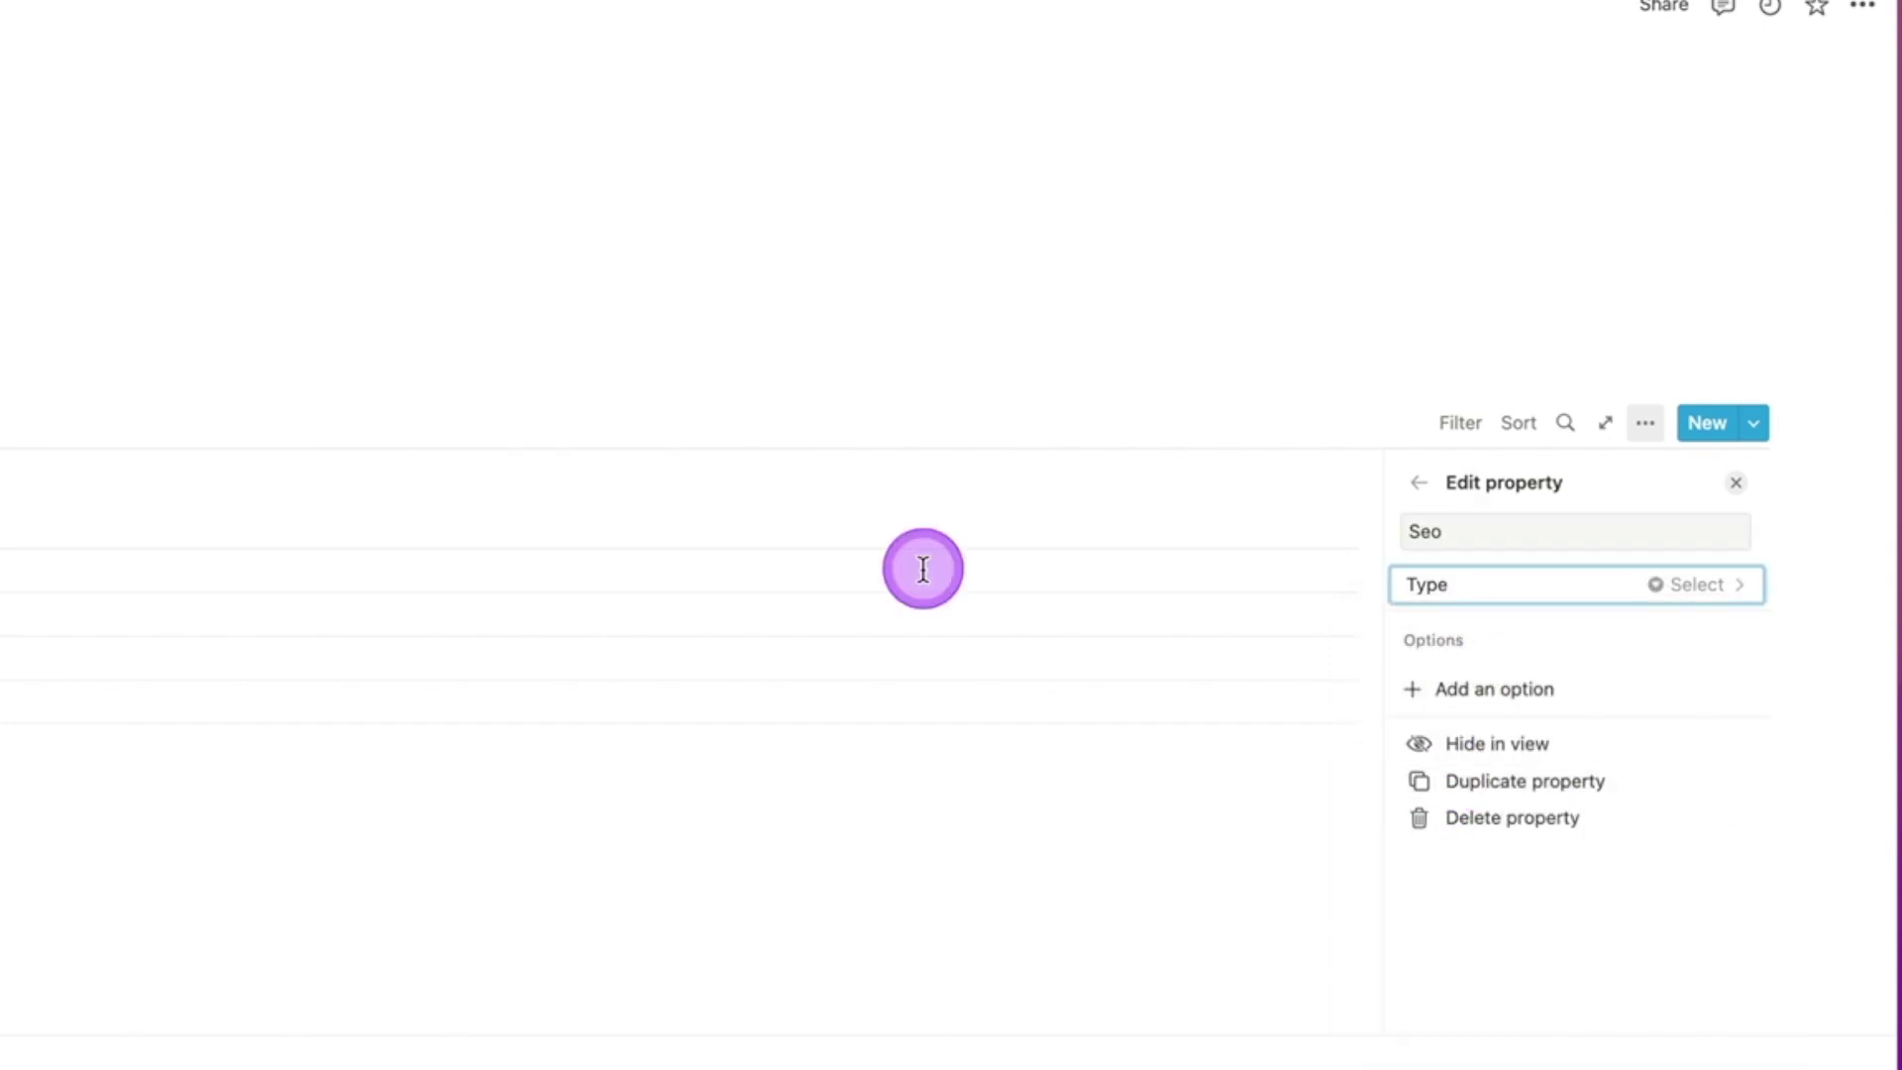
Step: Add the Sexo options Hombre, Mujer and Otro, ordered Hombre, Mujer, Otro
left_click(1505, 691)
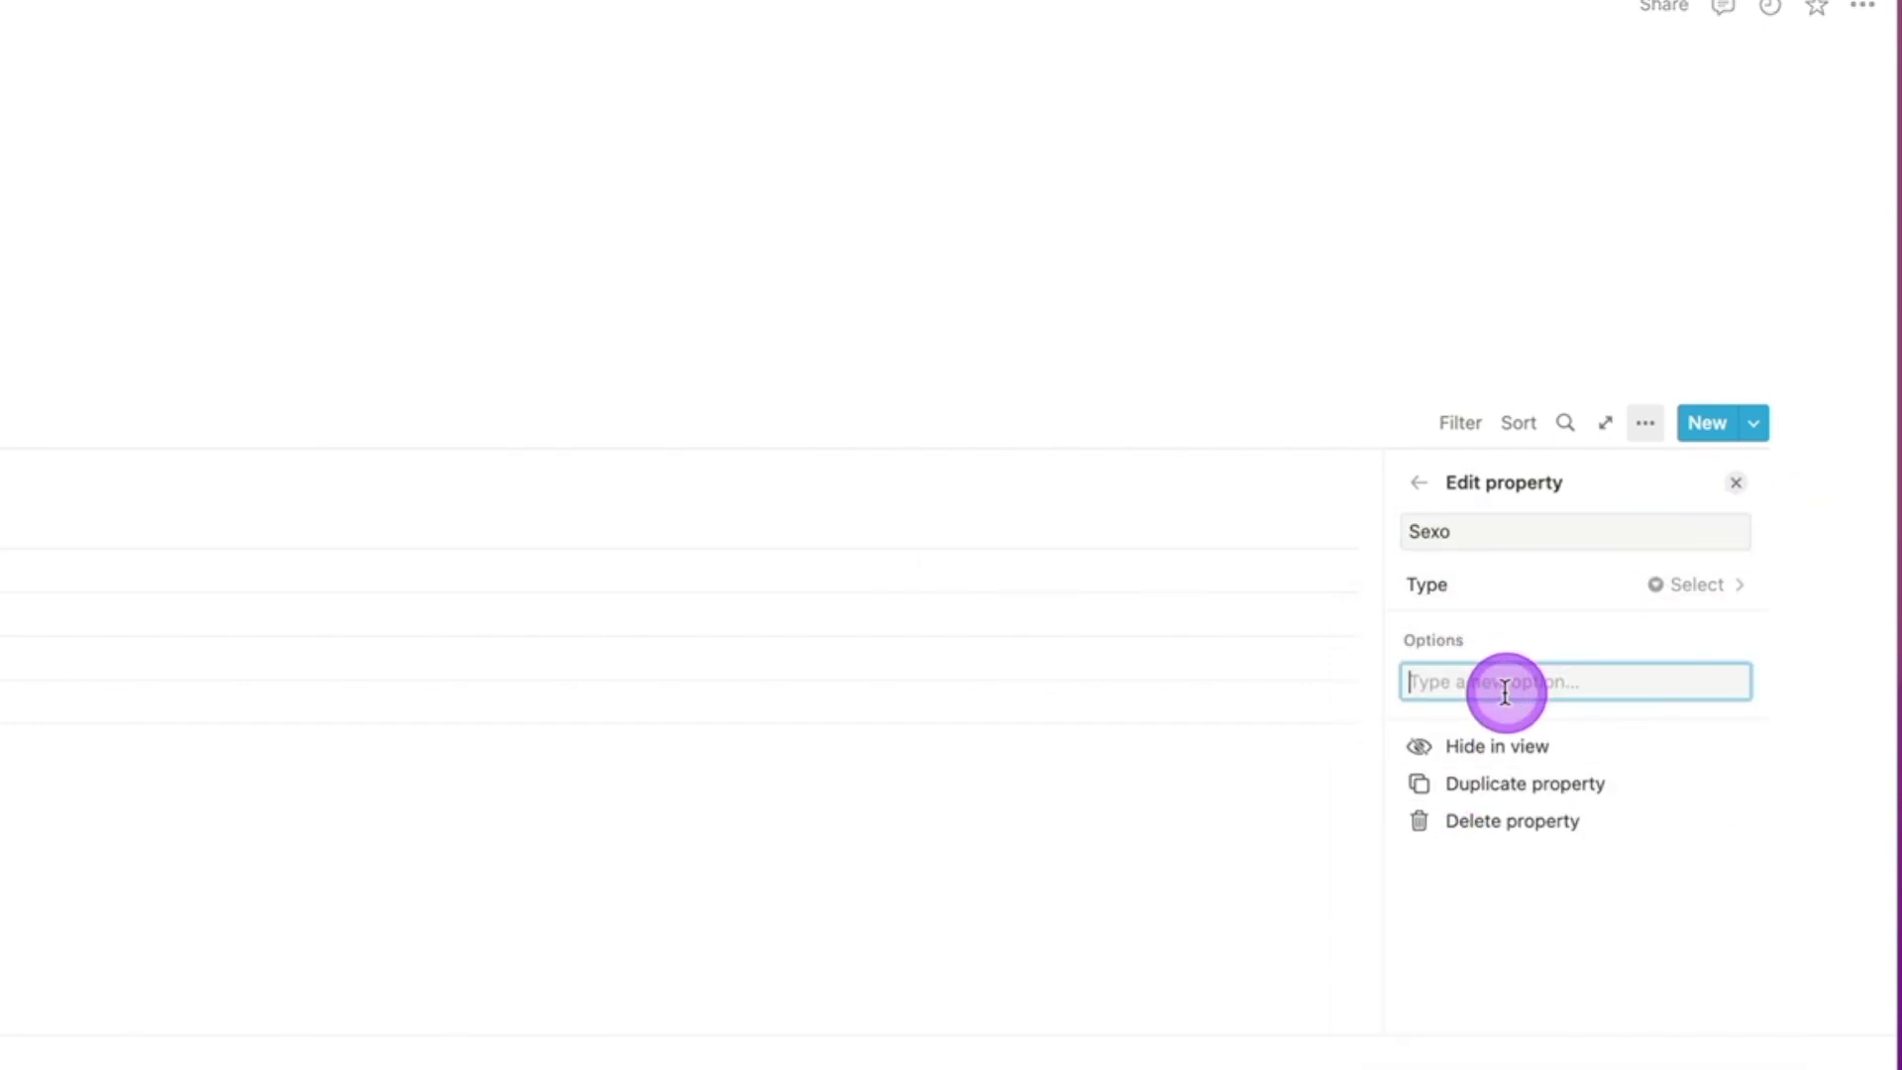
type("Hombre")
key("Return")
type("Mu")
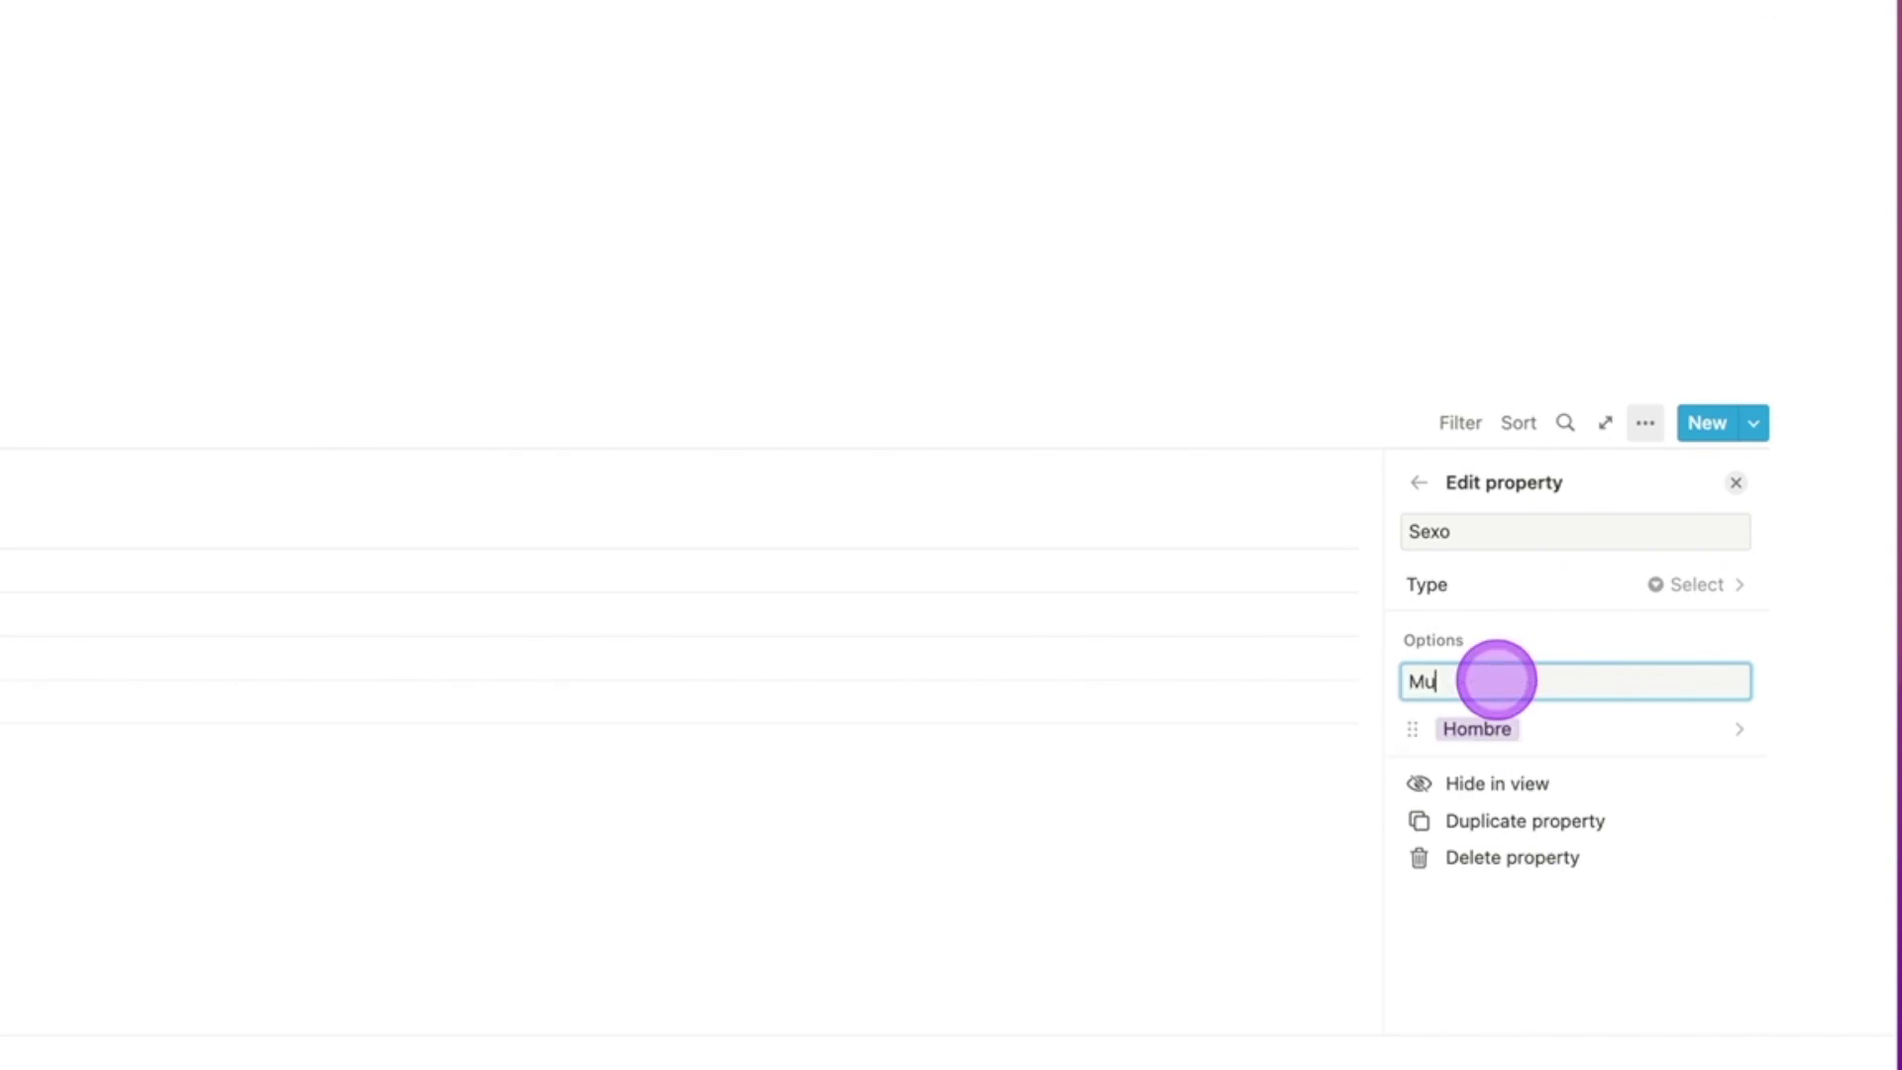
type("jer")
key("Return")
type("Otro")
key("Return")
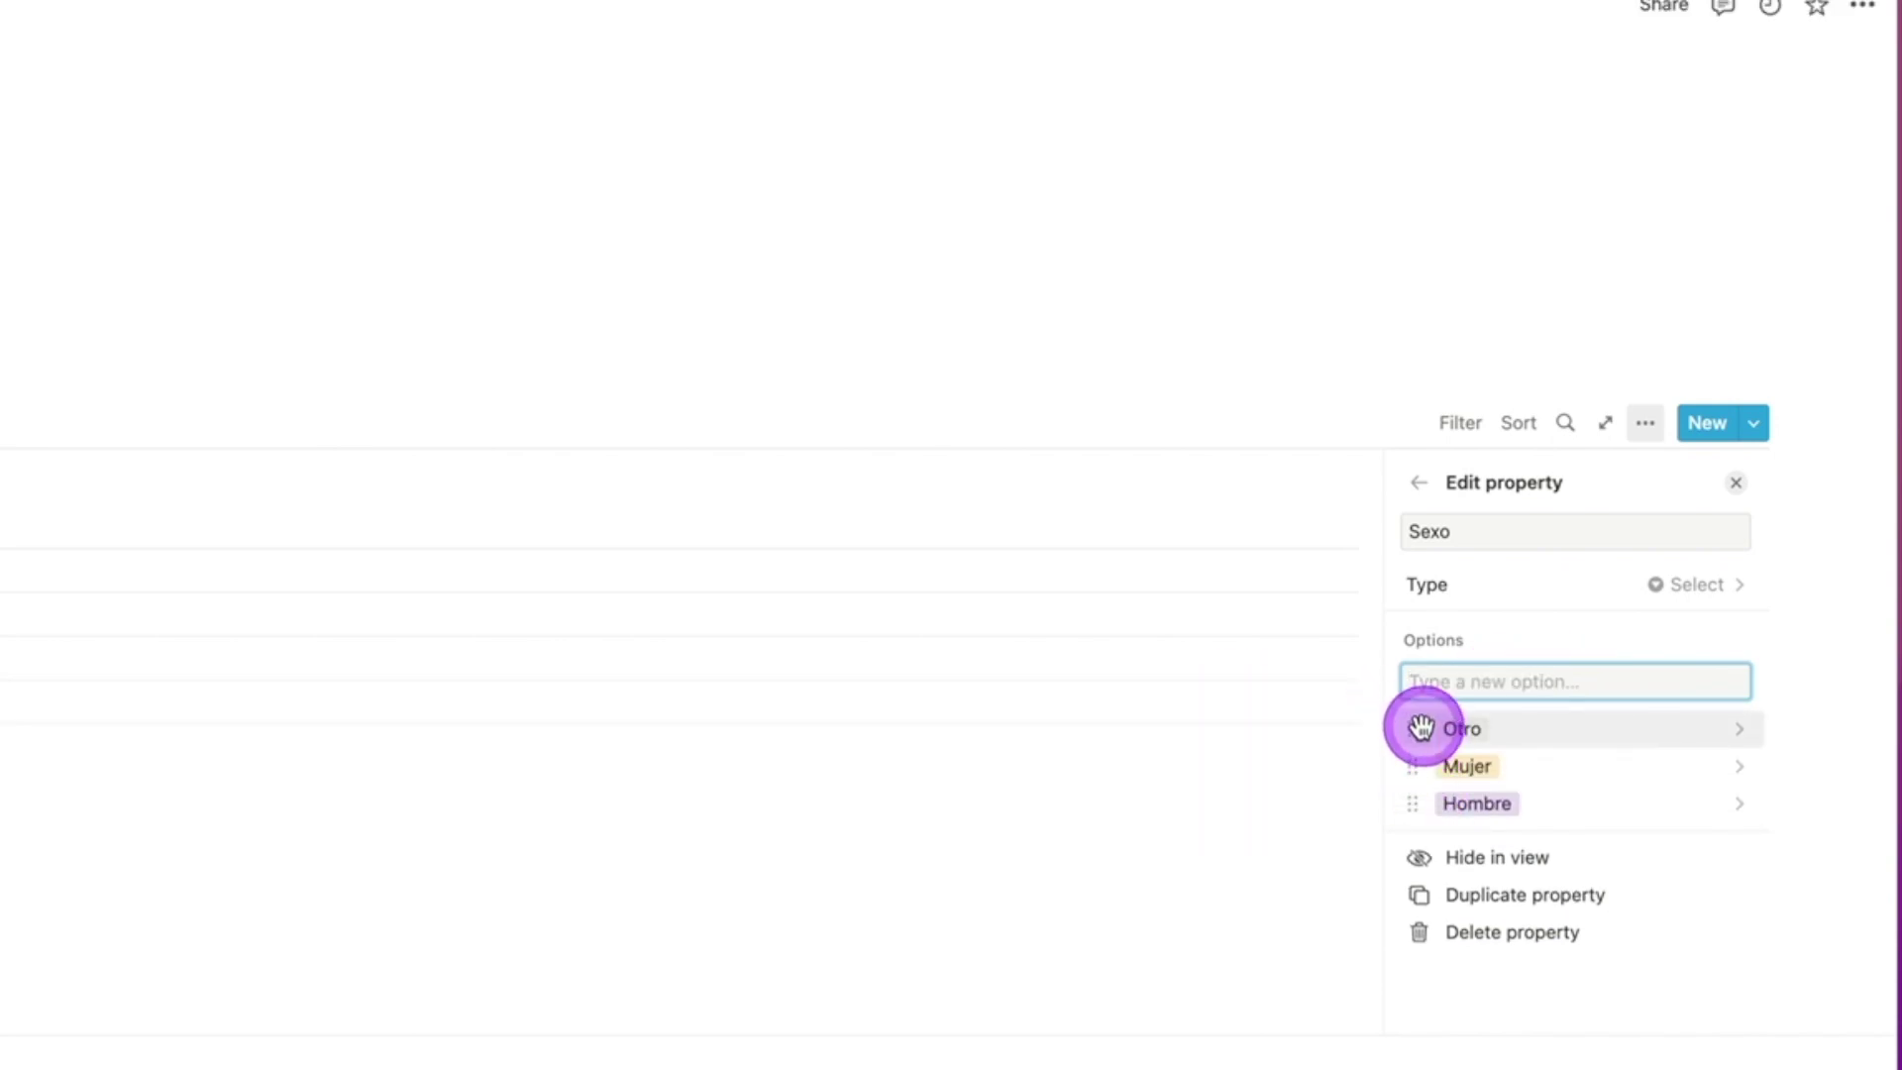
left_click_drag(1420, 728, 1418, 804)
left_click_drag(1415, 766, 1417, 725)
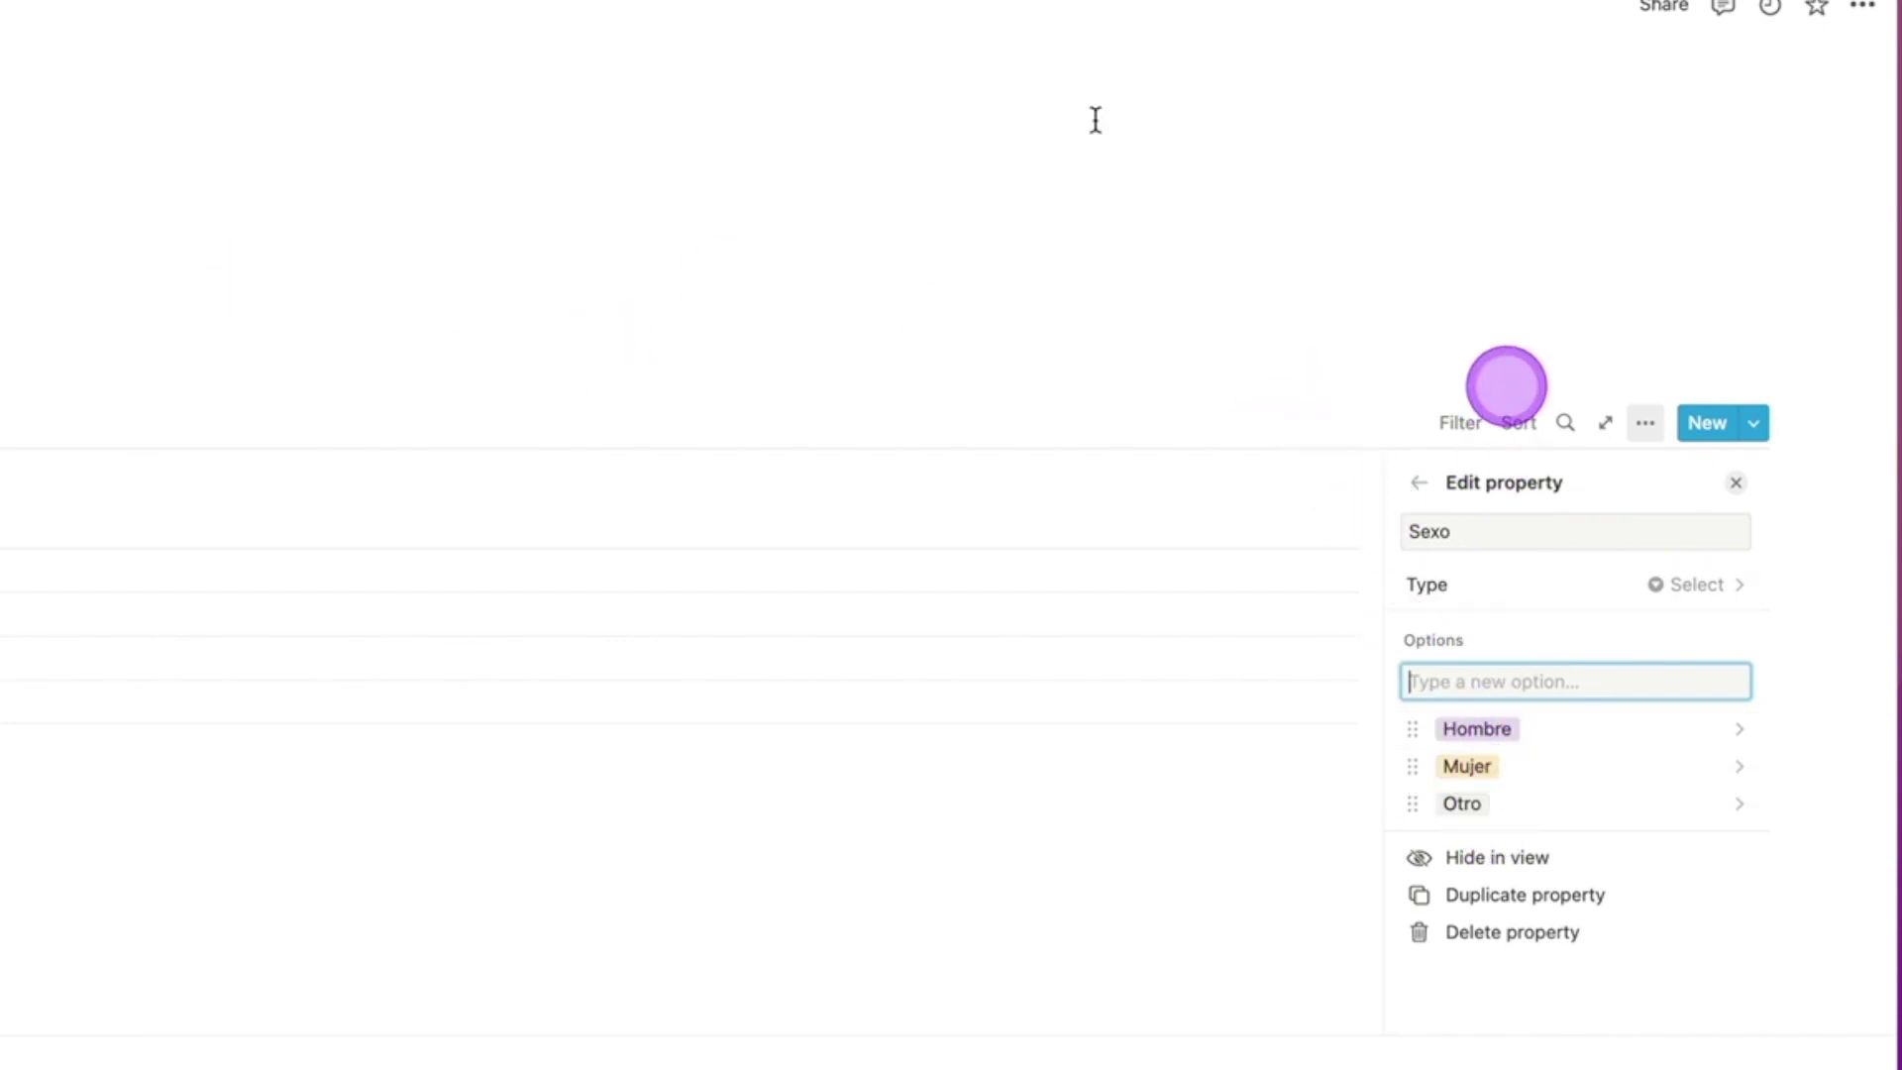
Step: Add a new Comentario column to the table
left_click(465, 478)
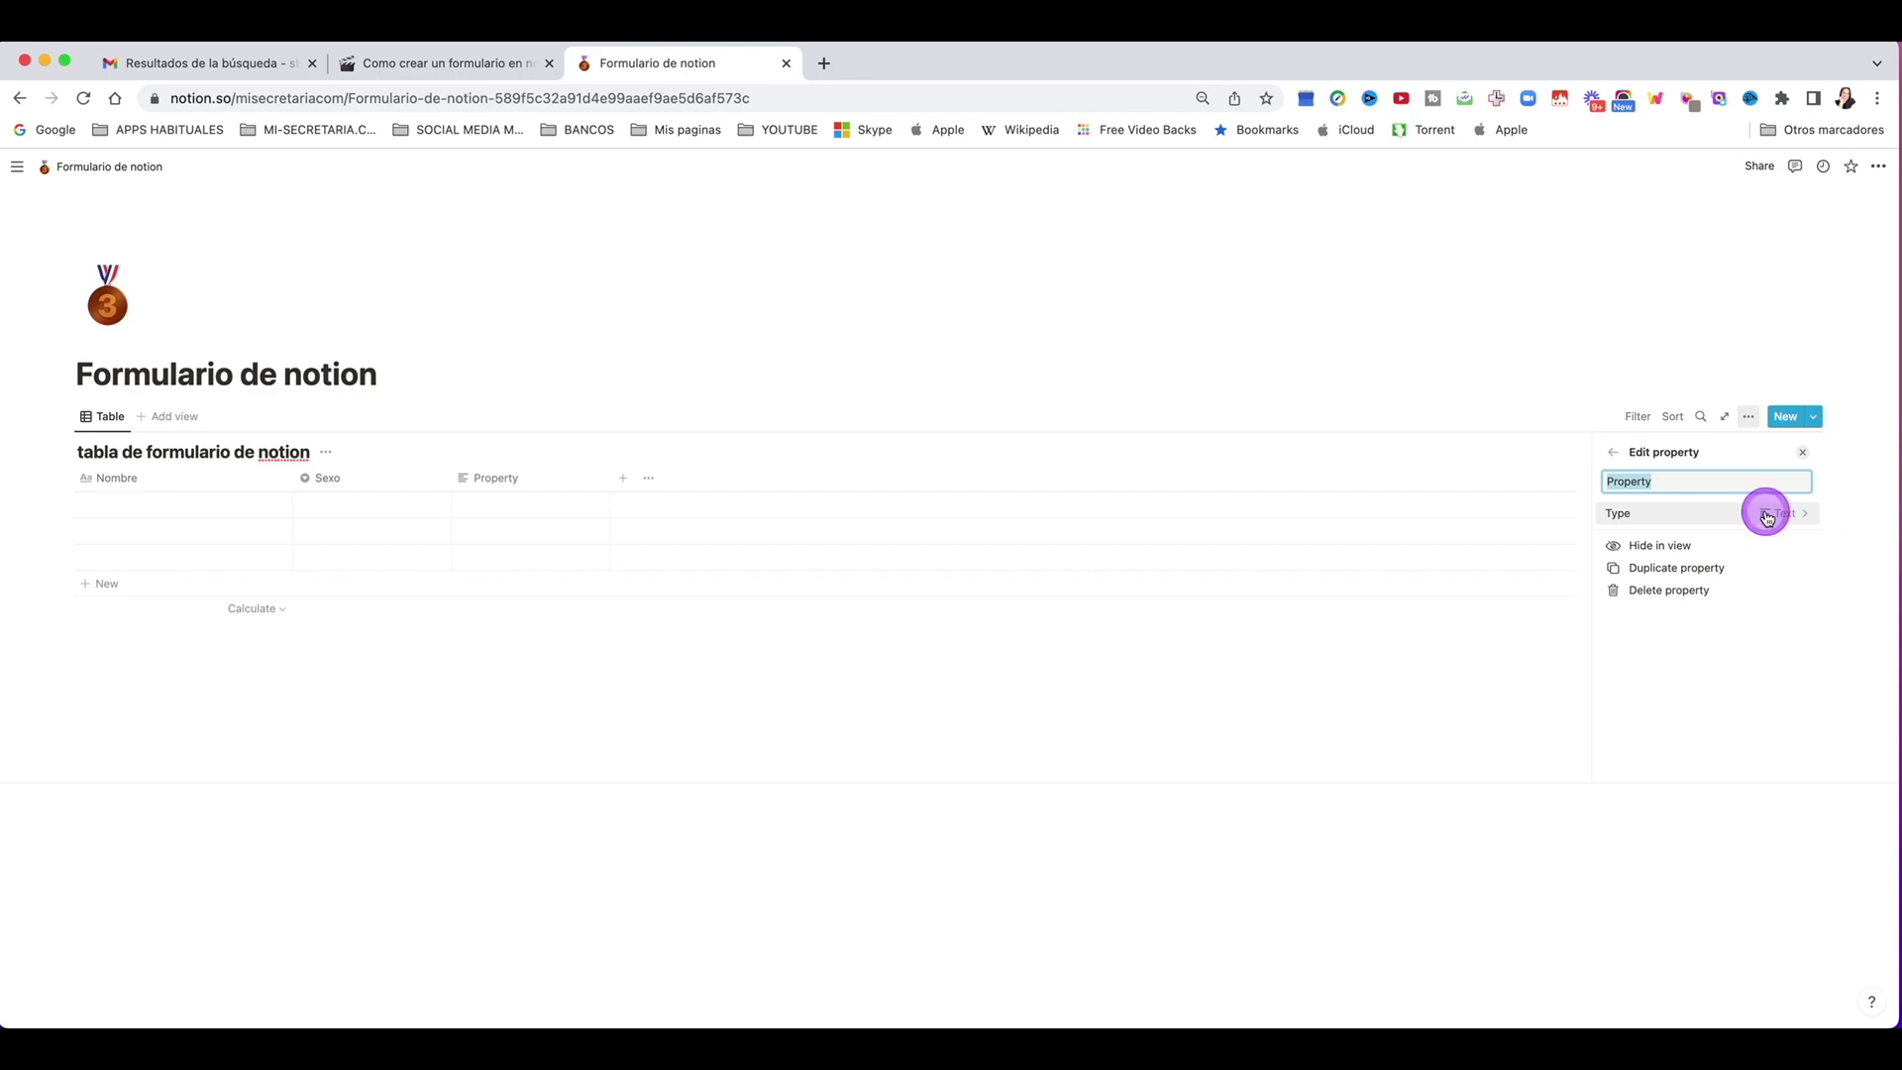
type("co")
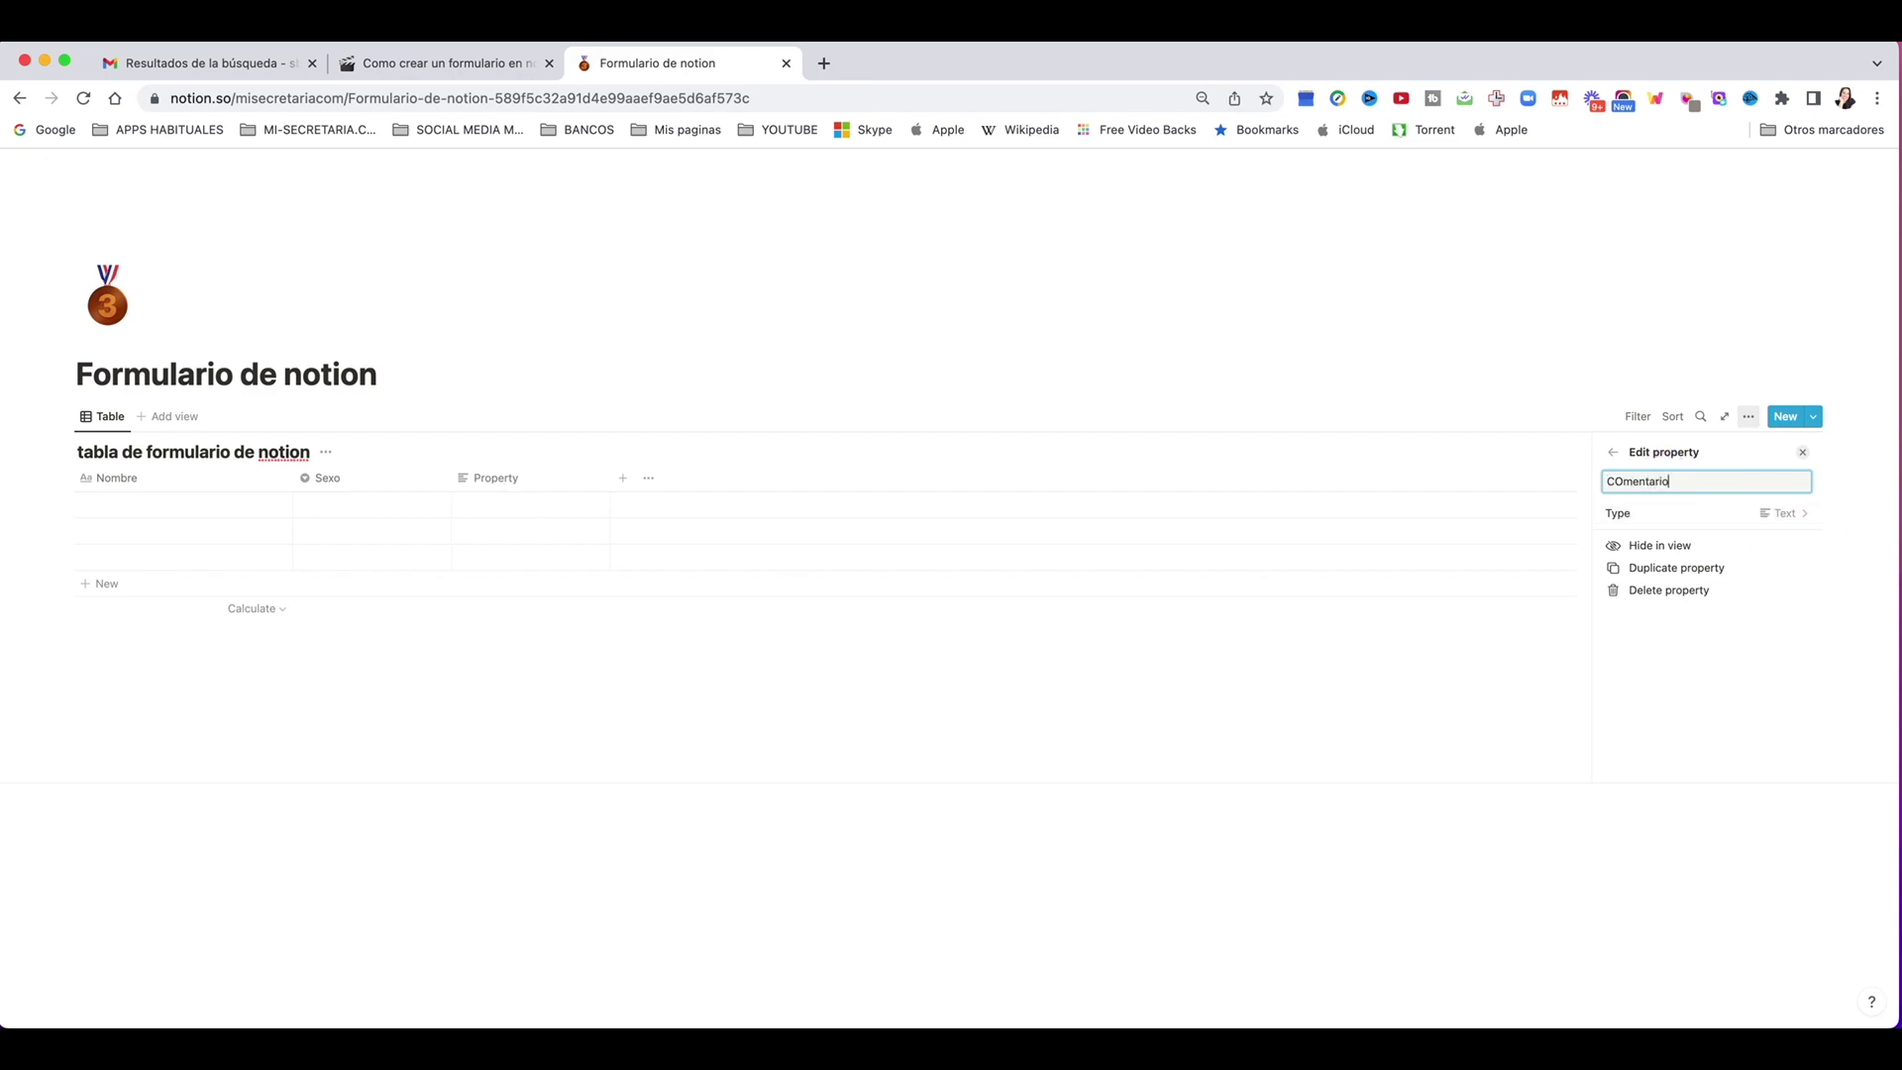
key("Return")
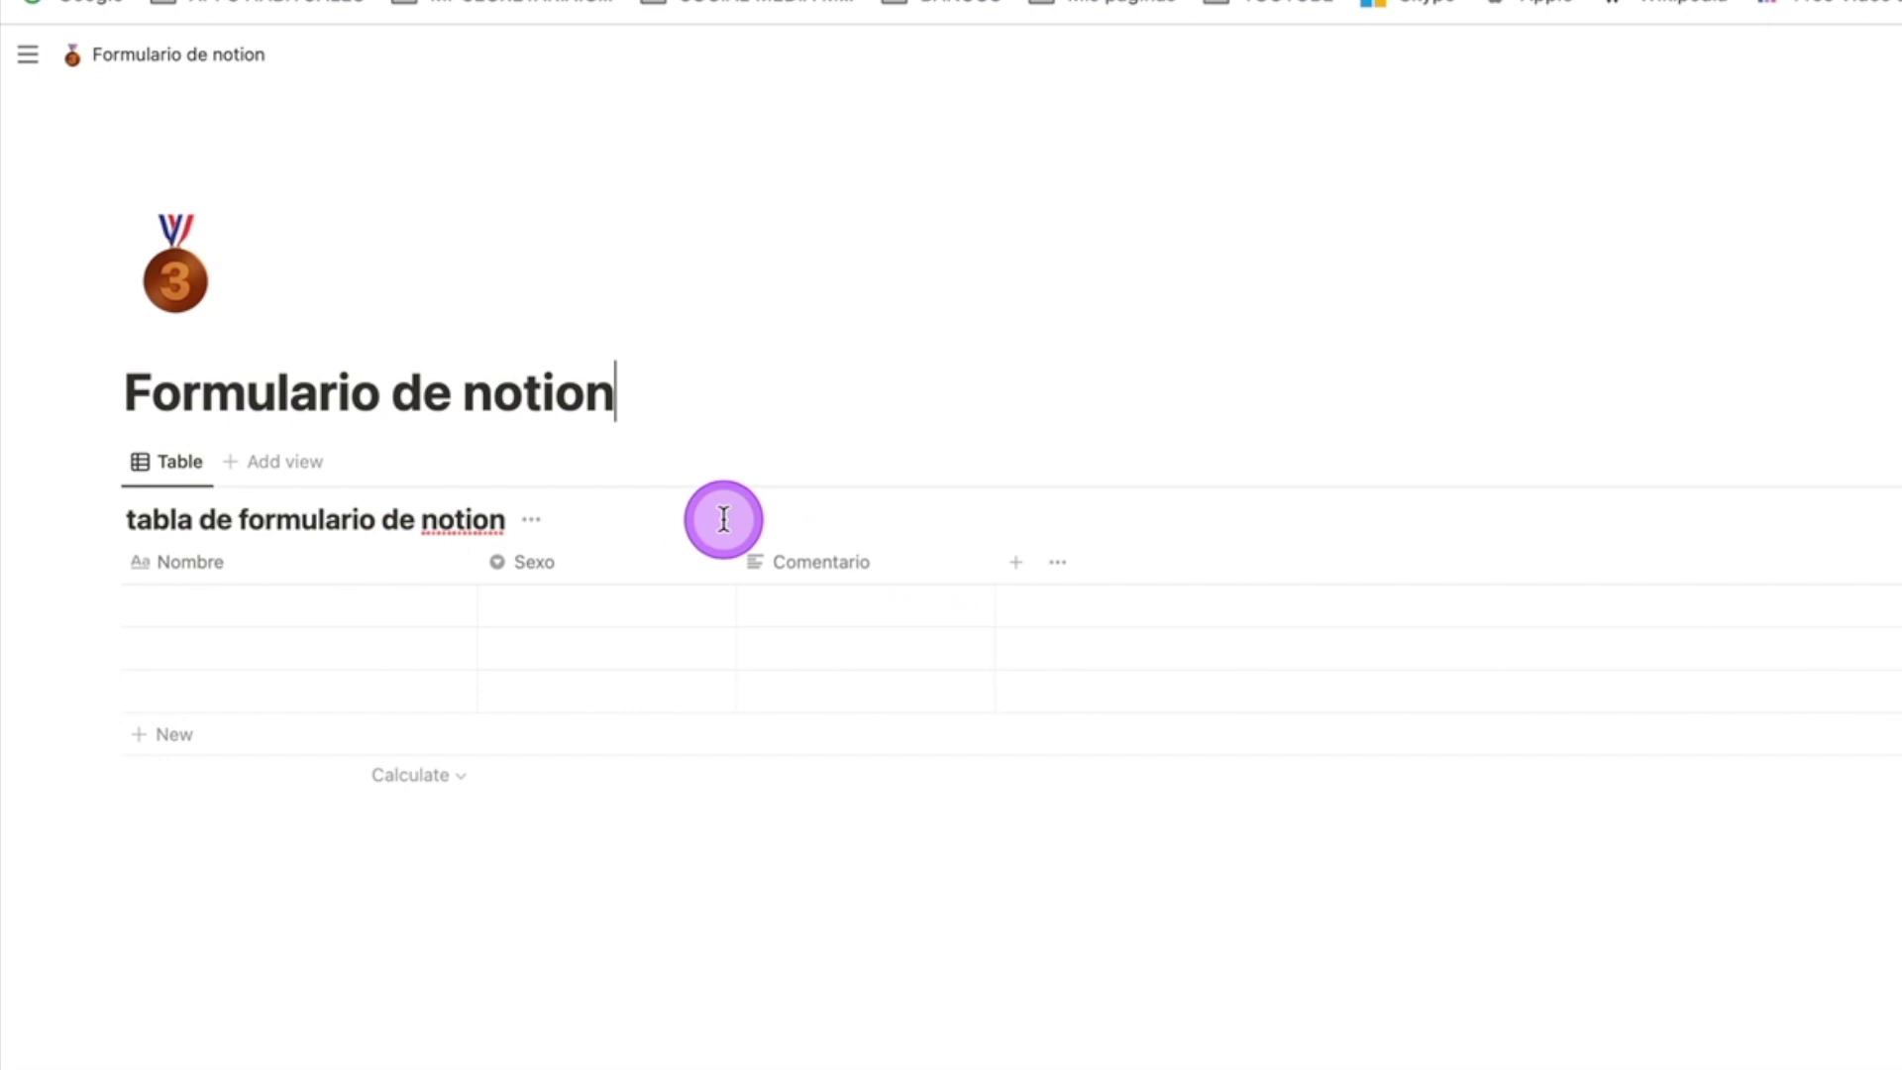
left_click(577, 570)
left_click(879, 568)
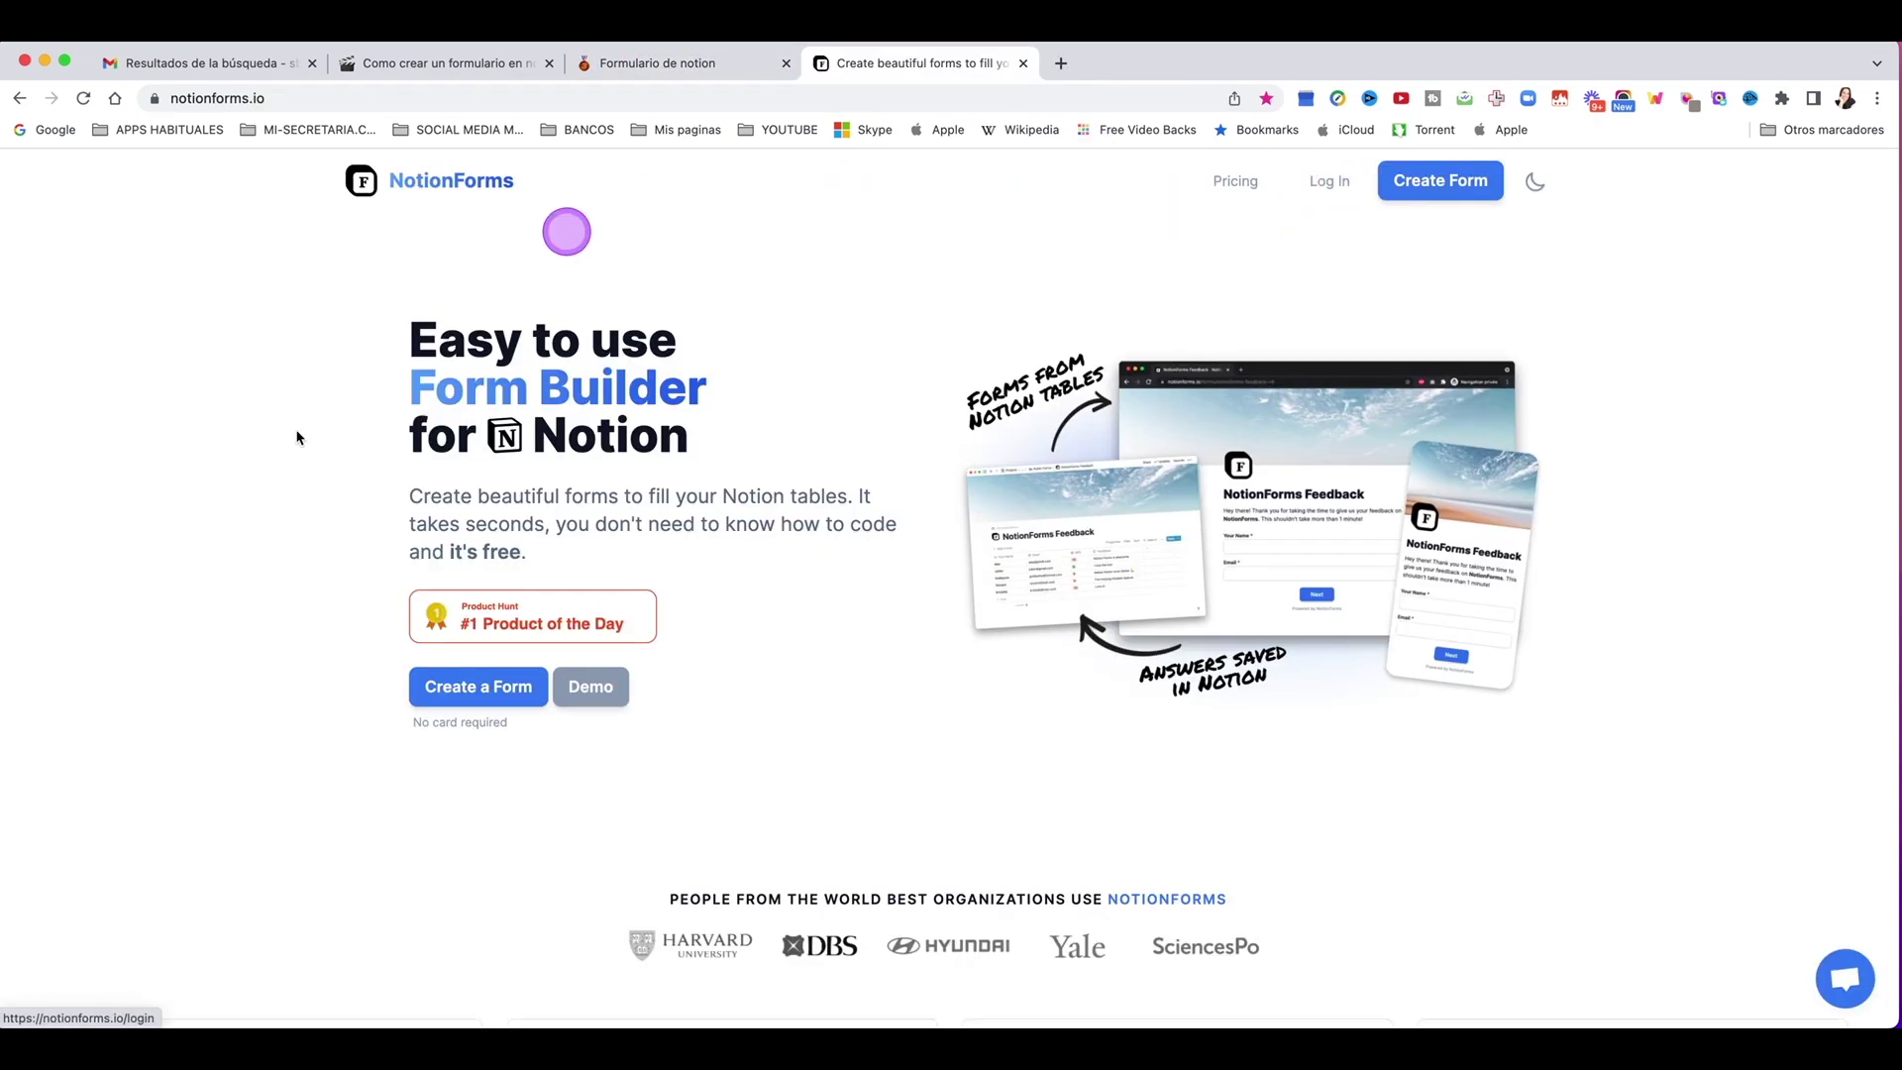
Step: Log in to NotionForms and return to its forms list
left_click(1328, 180)
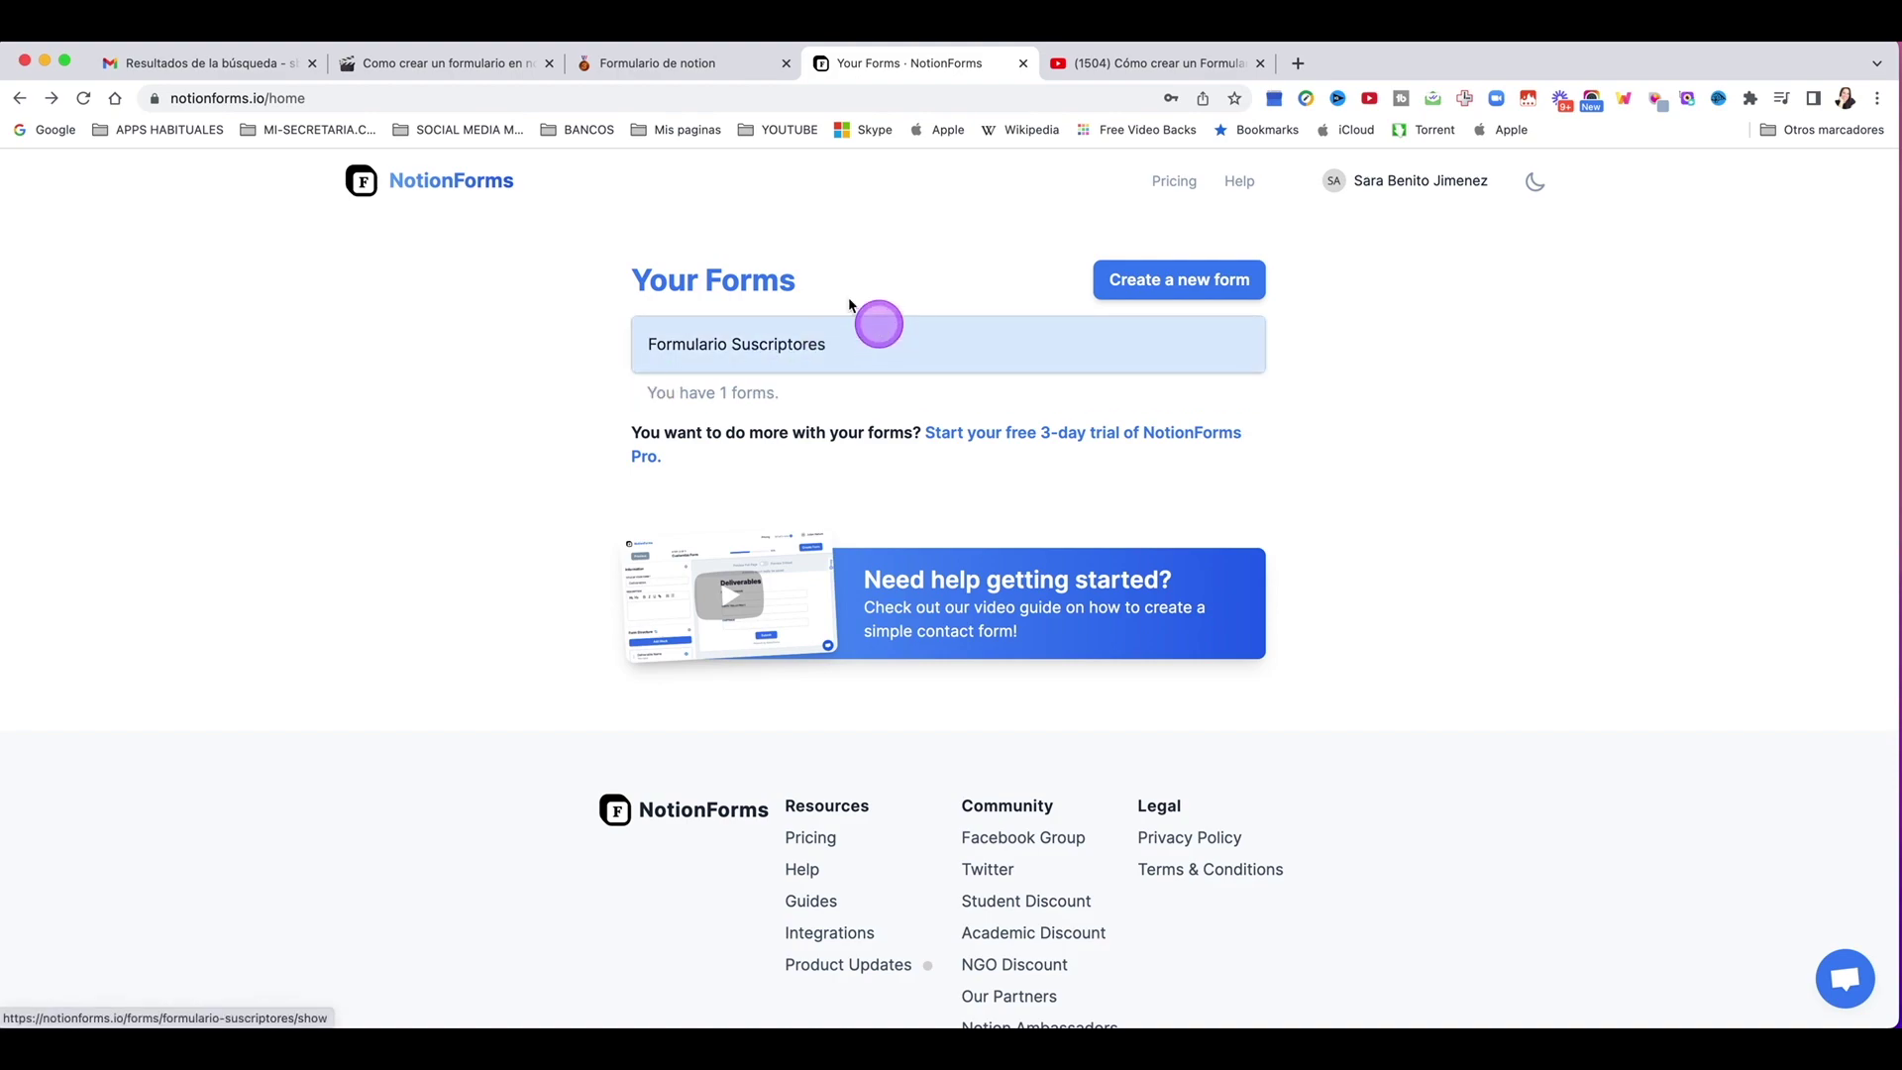
left_click(600, 63)
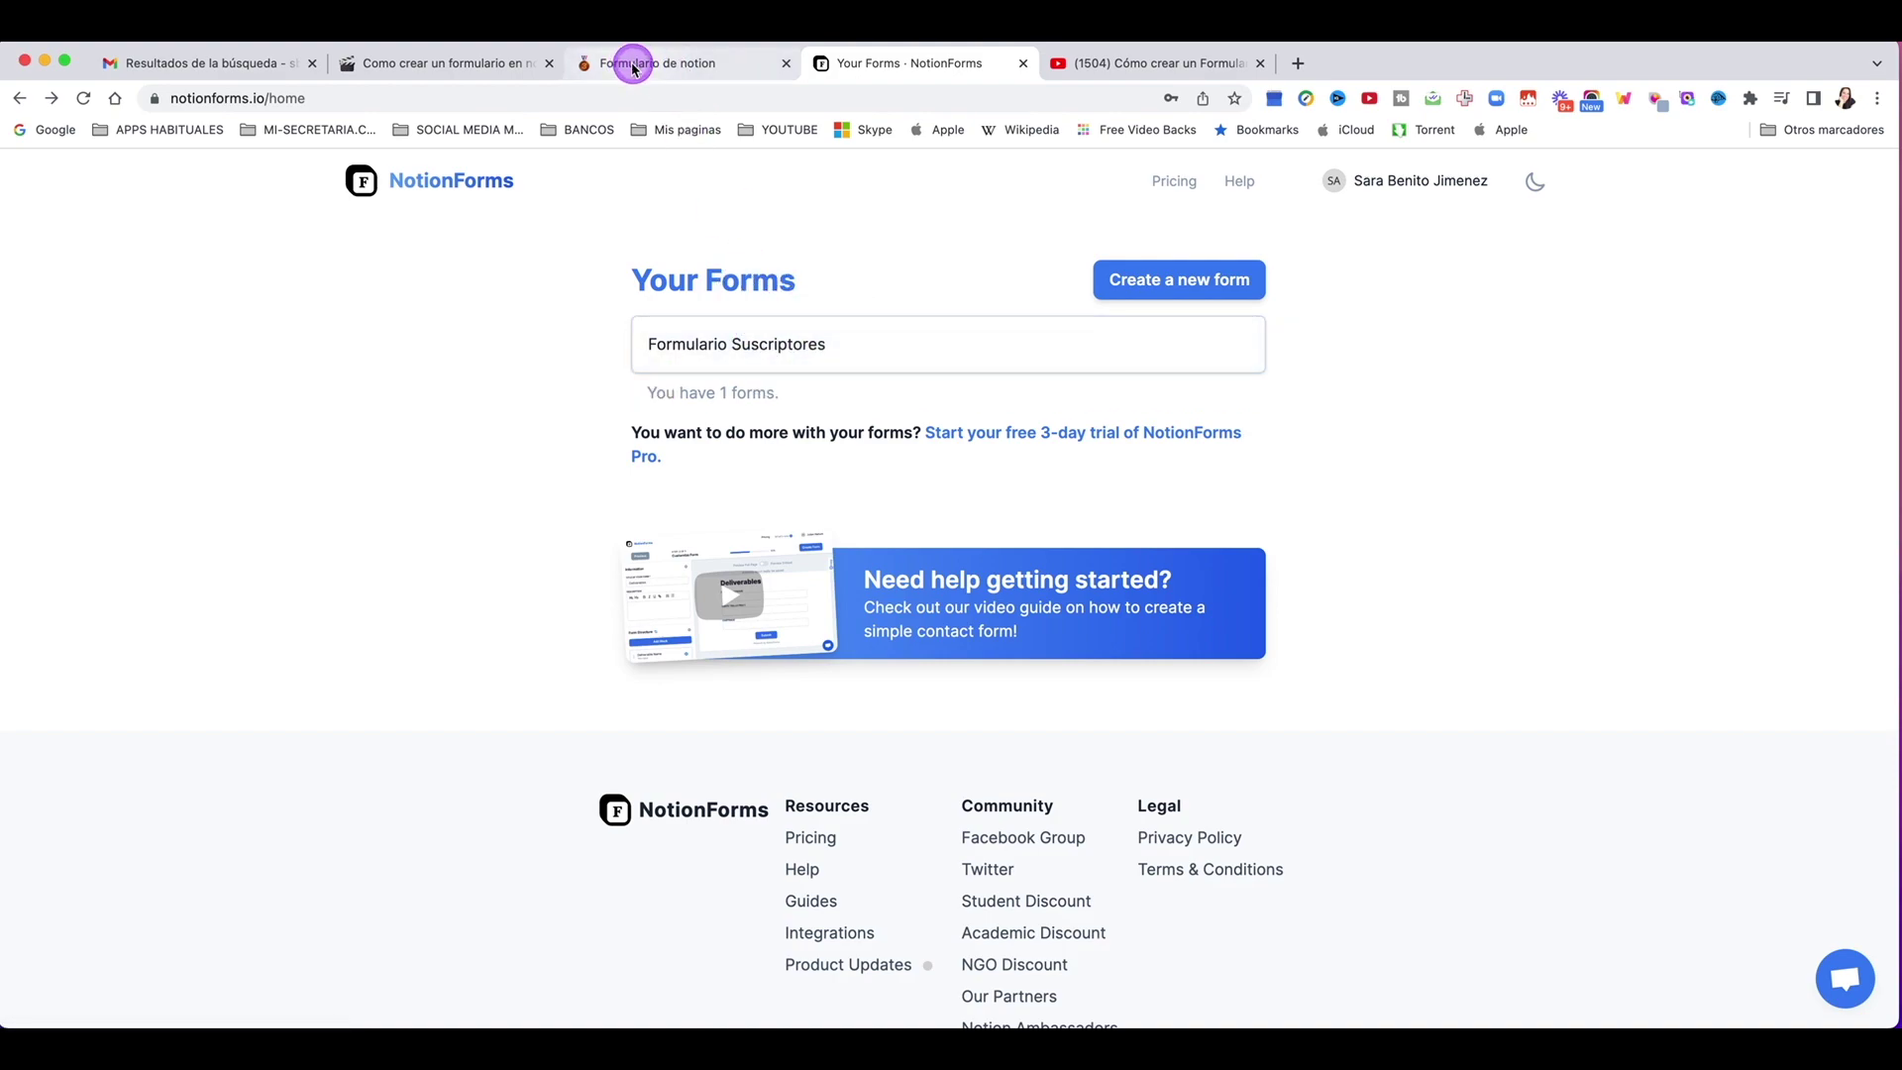
left_click(907, 63)
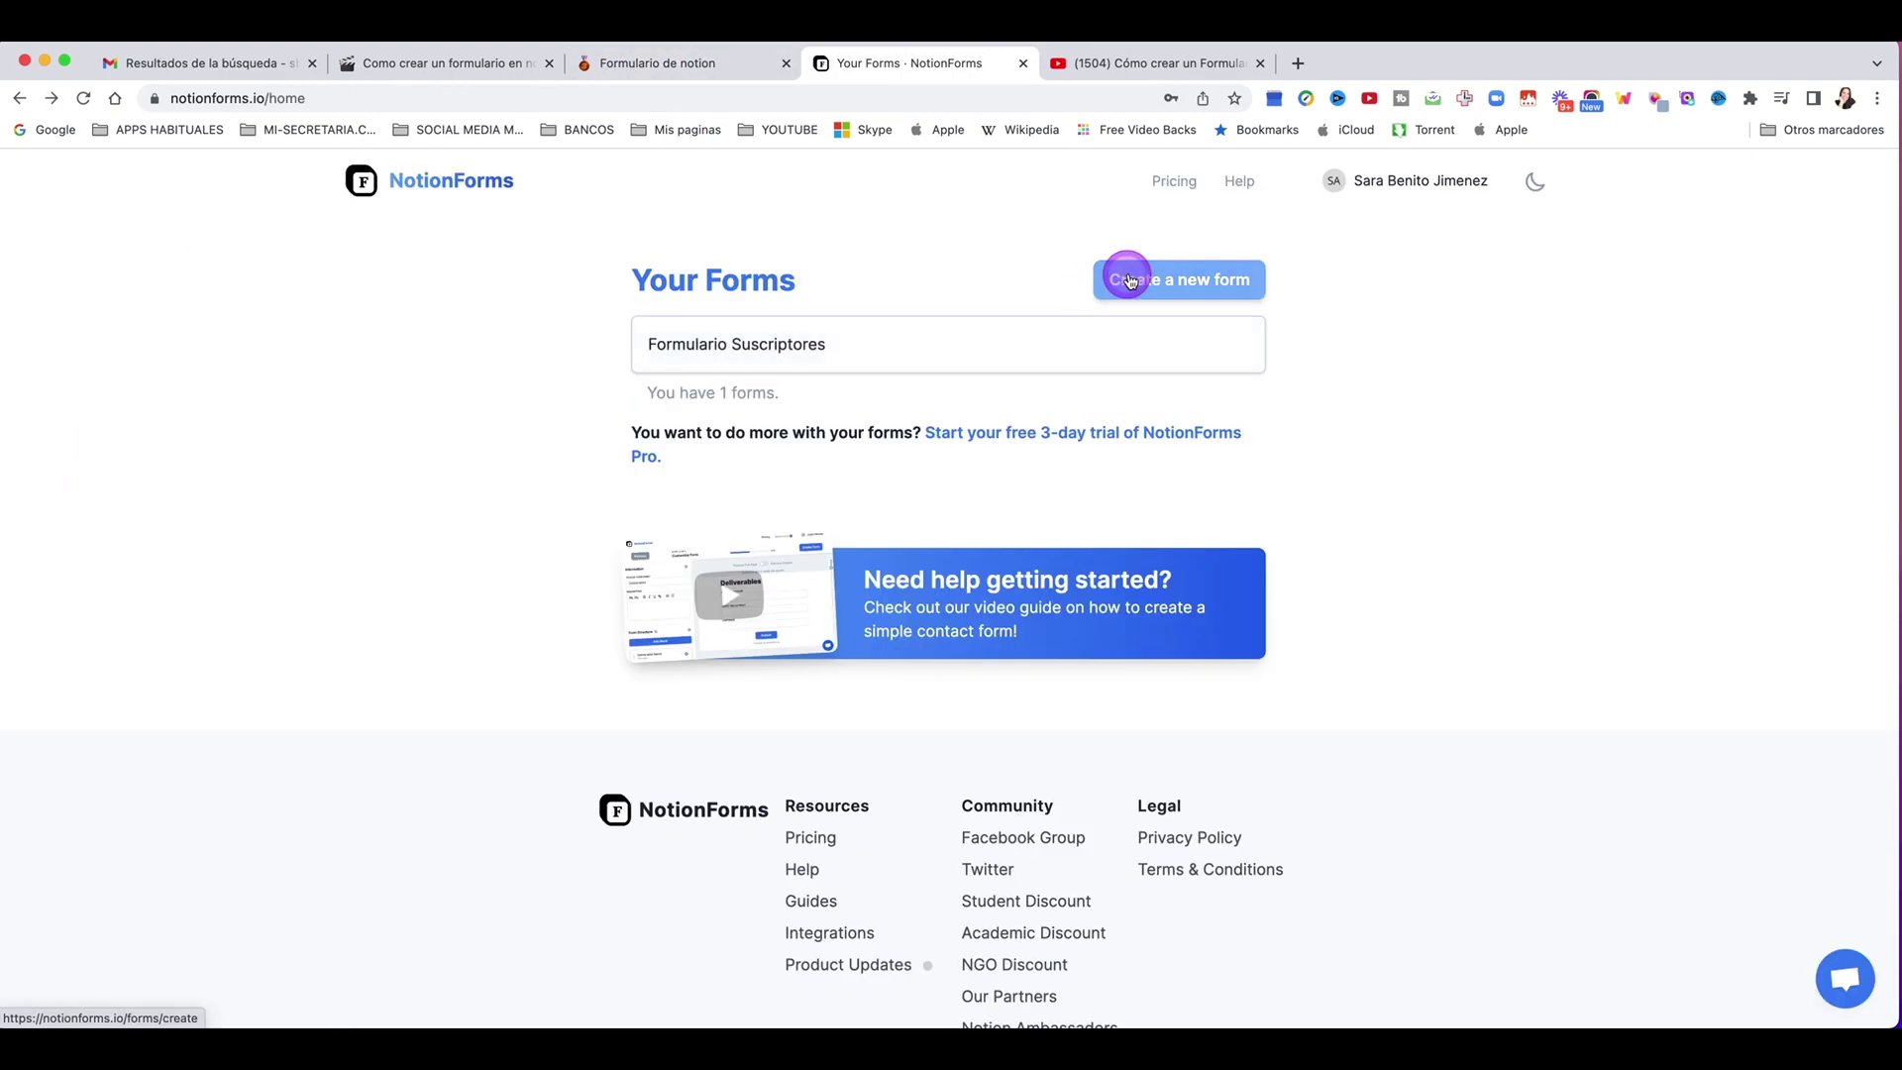
Step: Start a new form and open the Notion table dropdown
left_click(1234, 285)
left_click(773, 464)
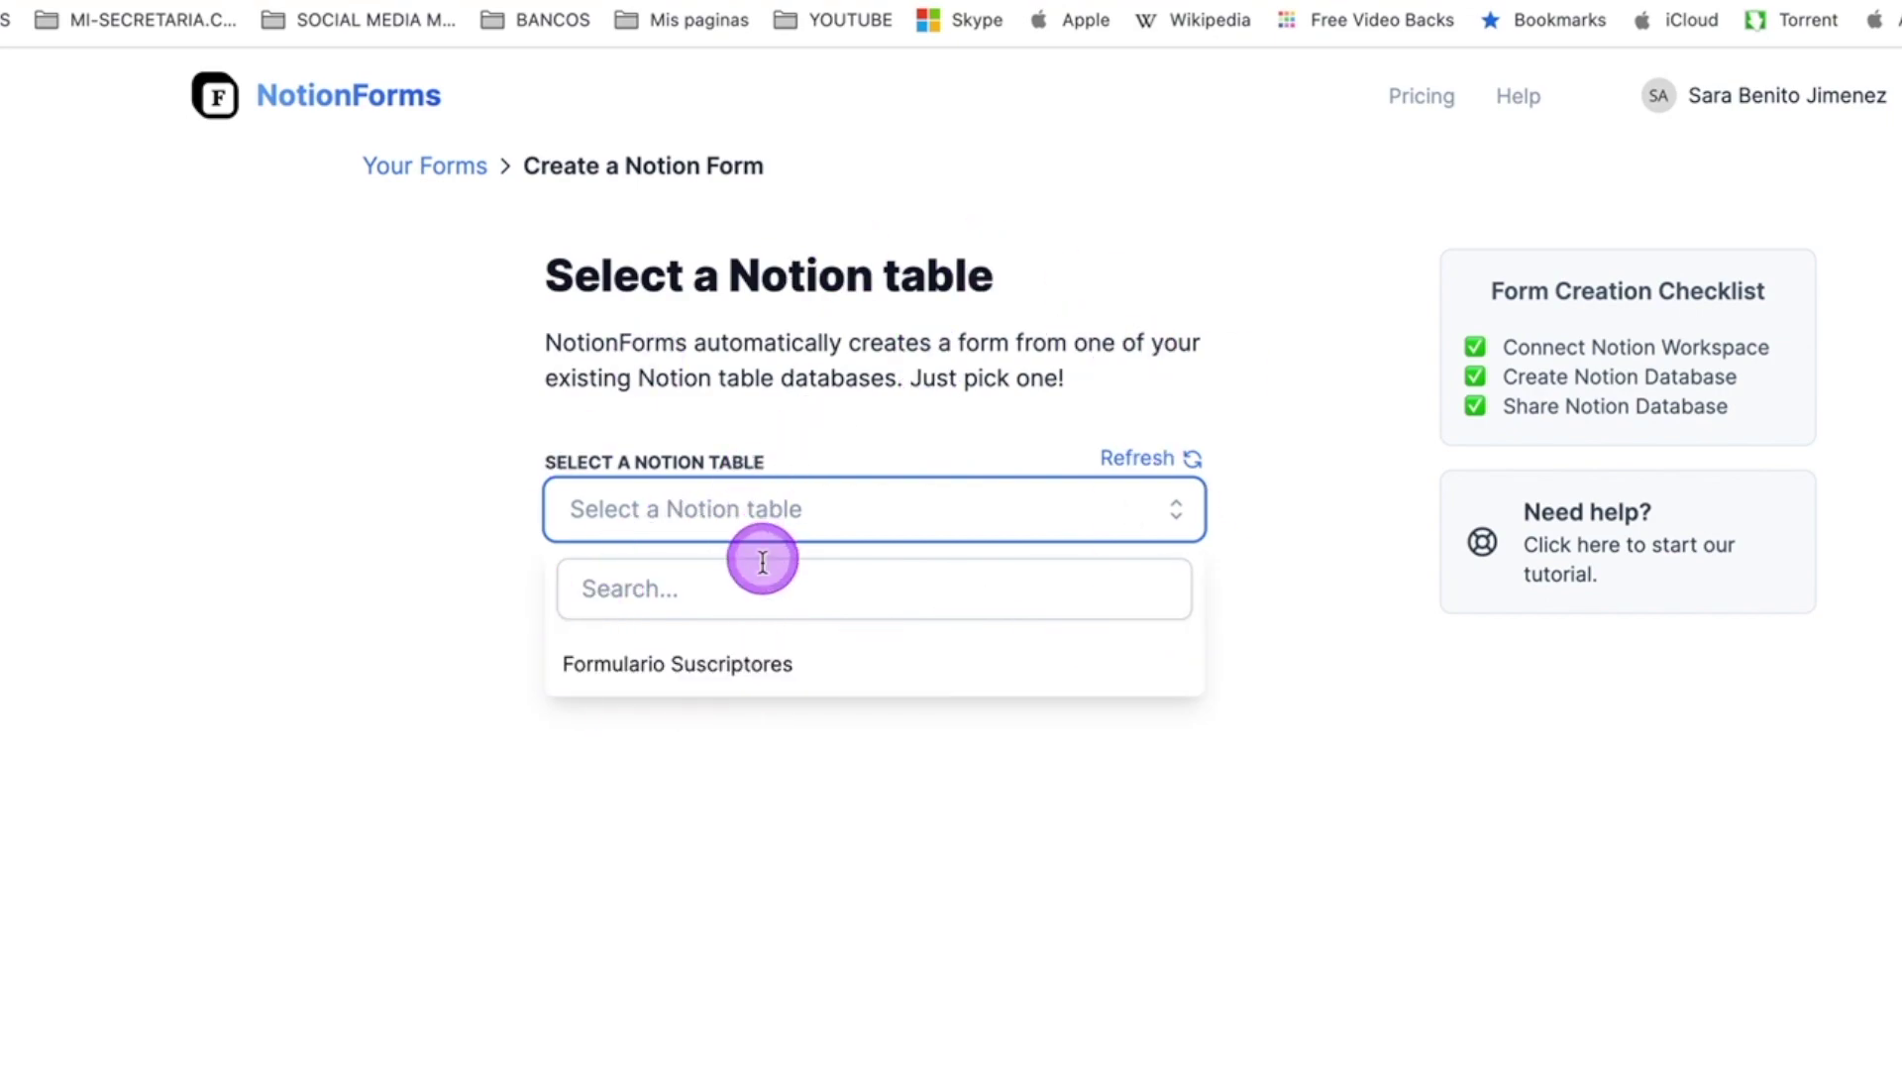
left_click(700, 64)
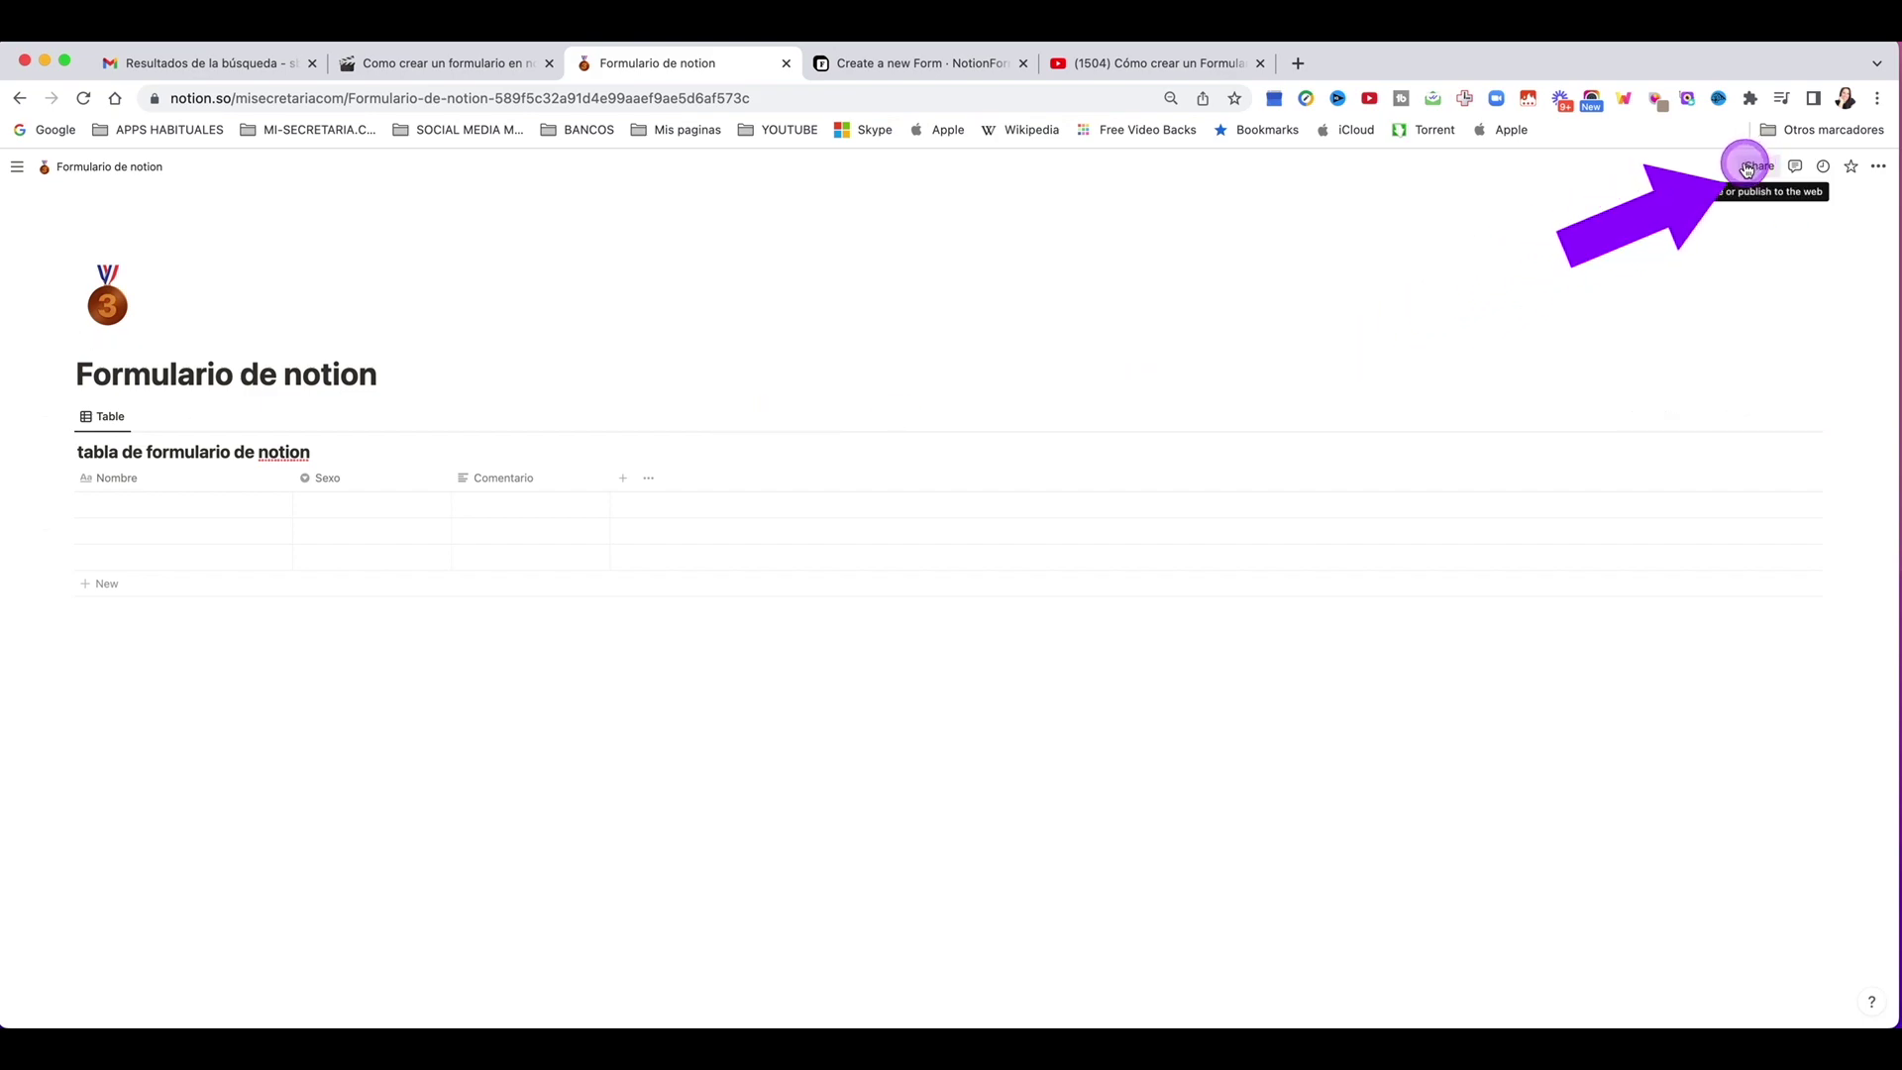
Step: Share the Formulario de notion page with the NotionForms integration
left_click(1747, 168)
left_click(1848, 246)
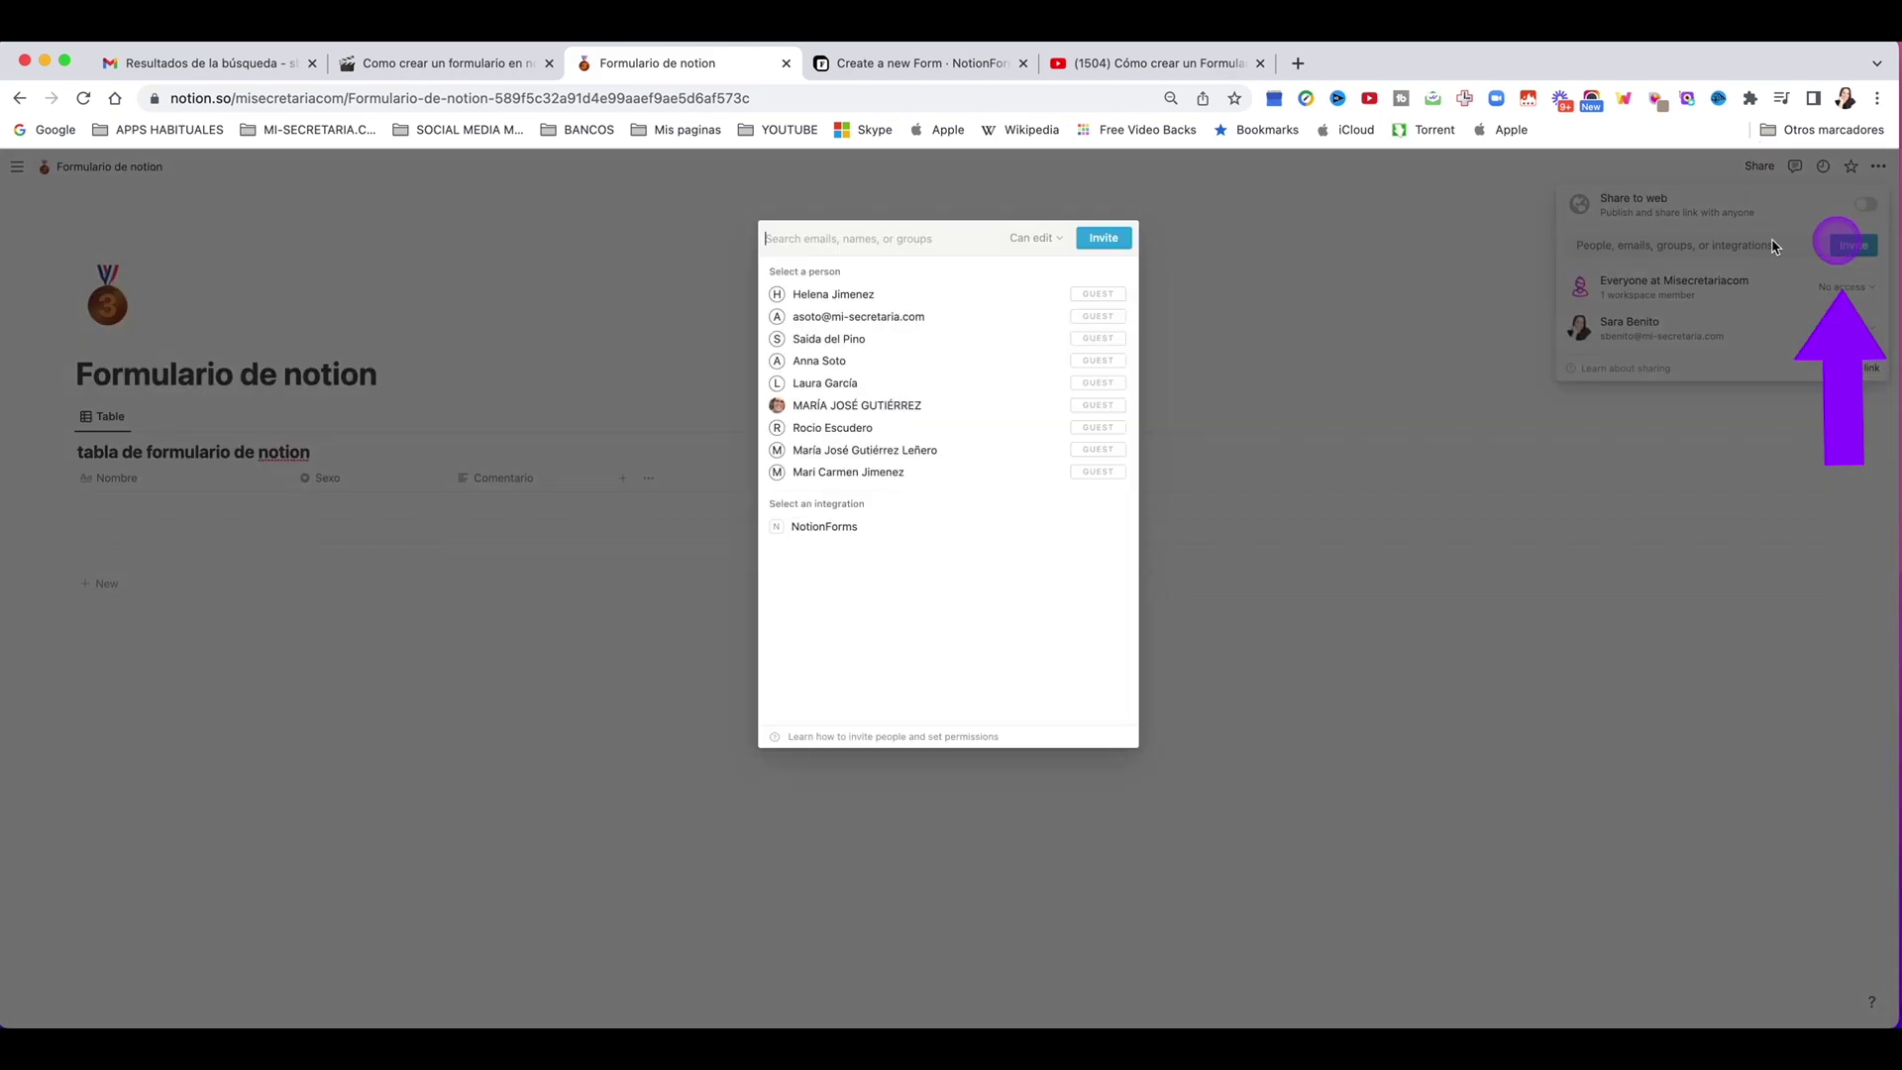
left_click(834, 535)
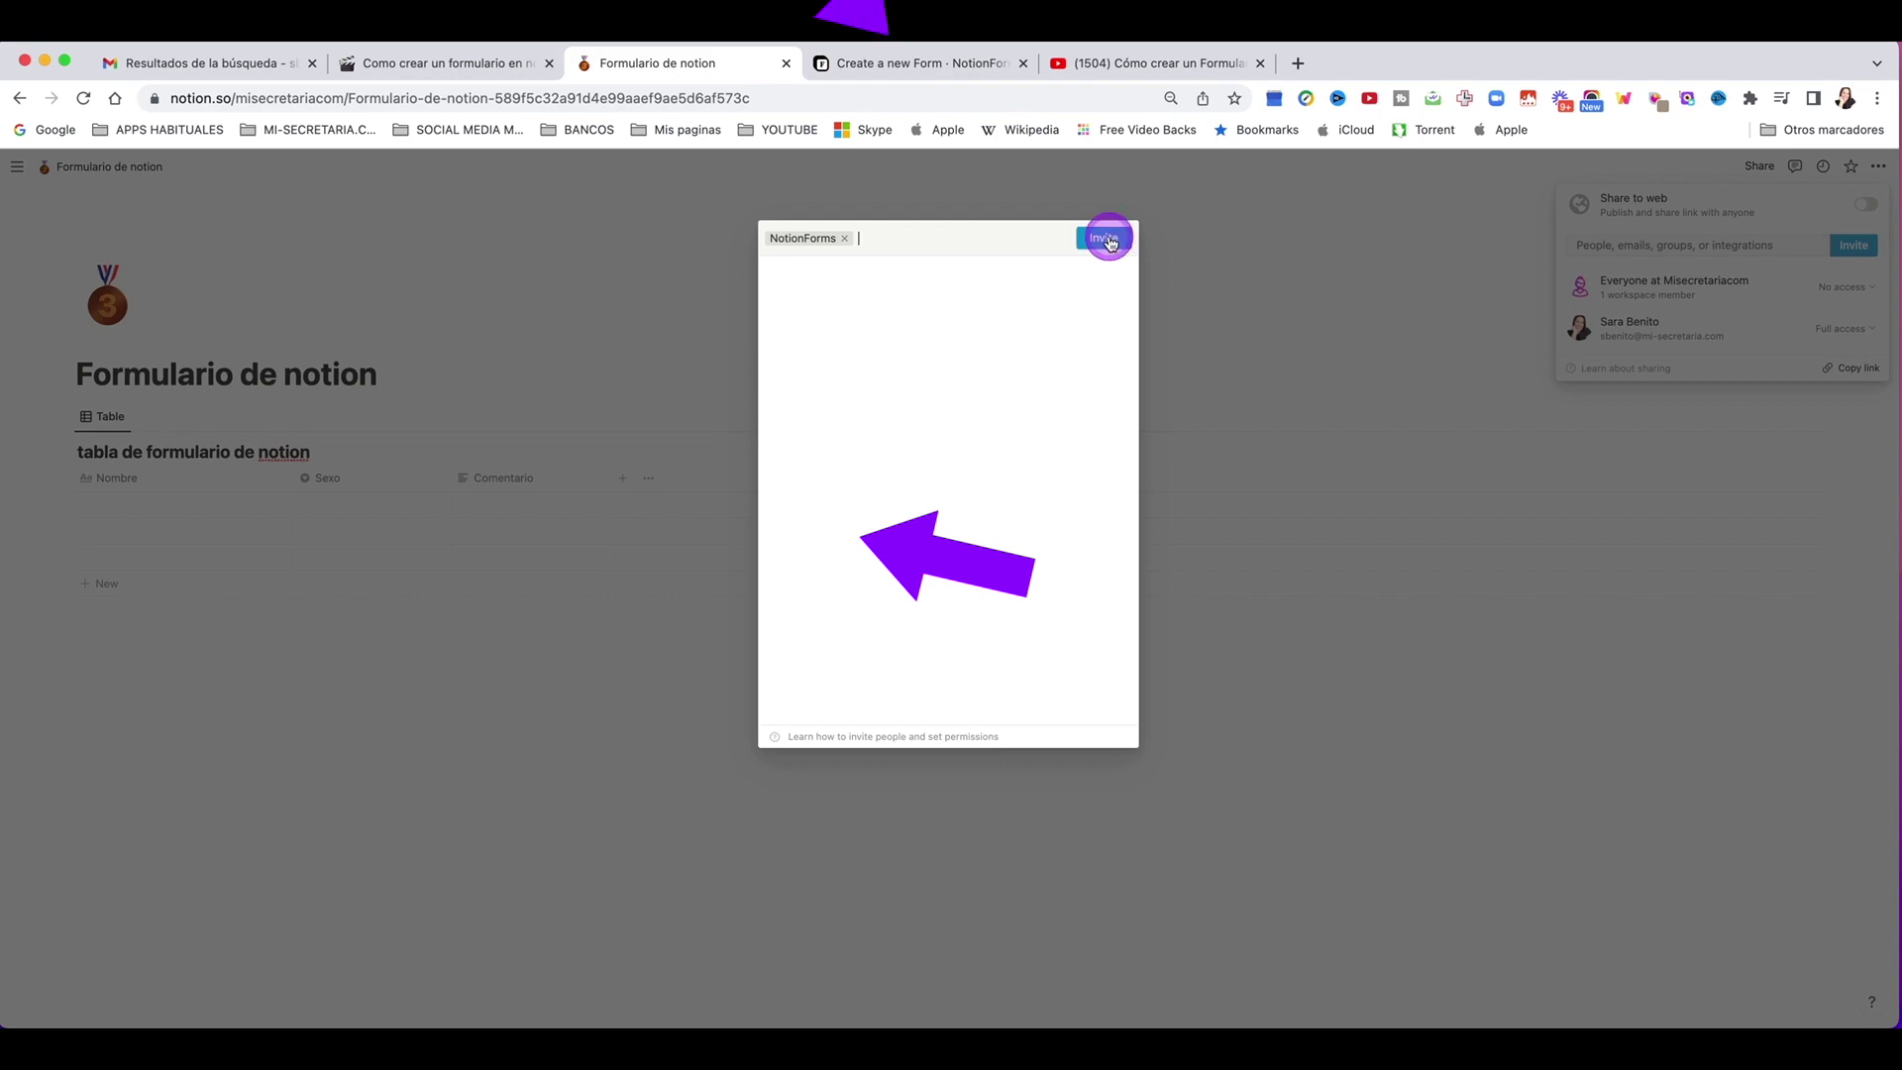
left_click(1103, 238)
left_click(899, 63)
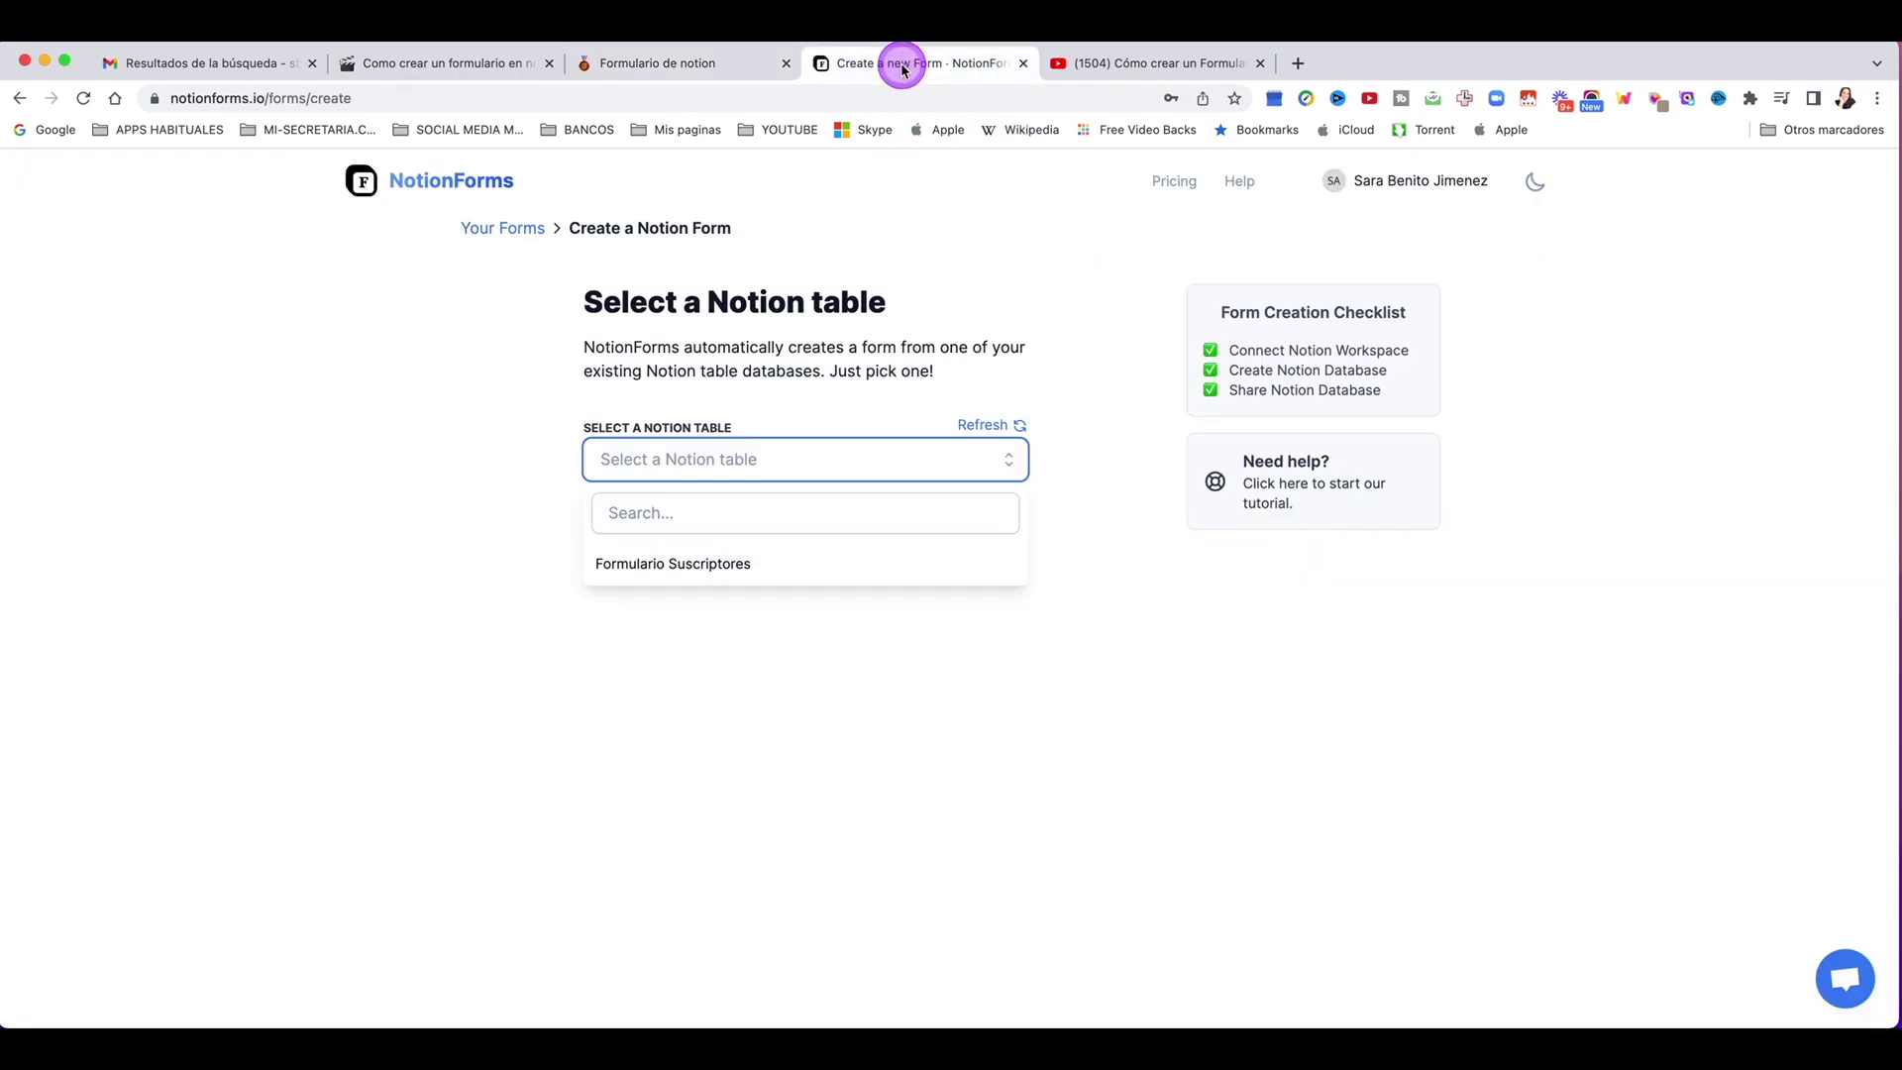
Step: Refresh the table list and build the form from tabla de formulario de notion
left_click(981, 428)
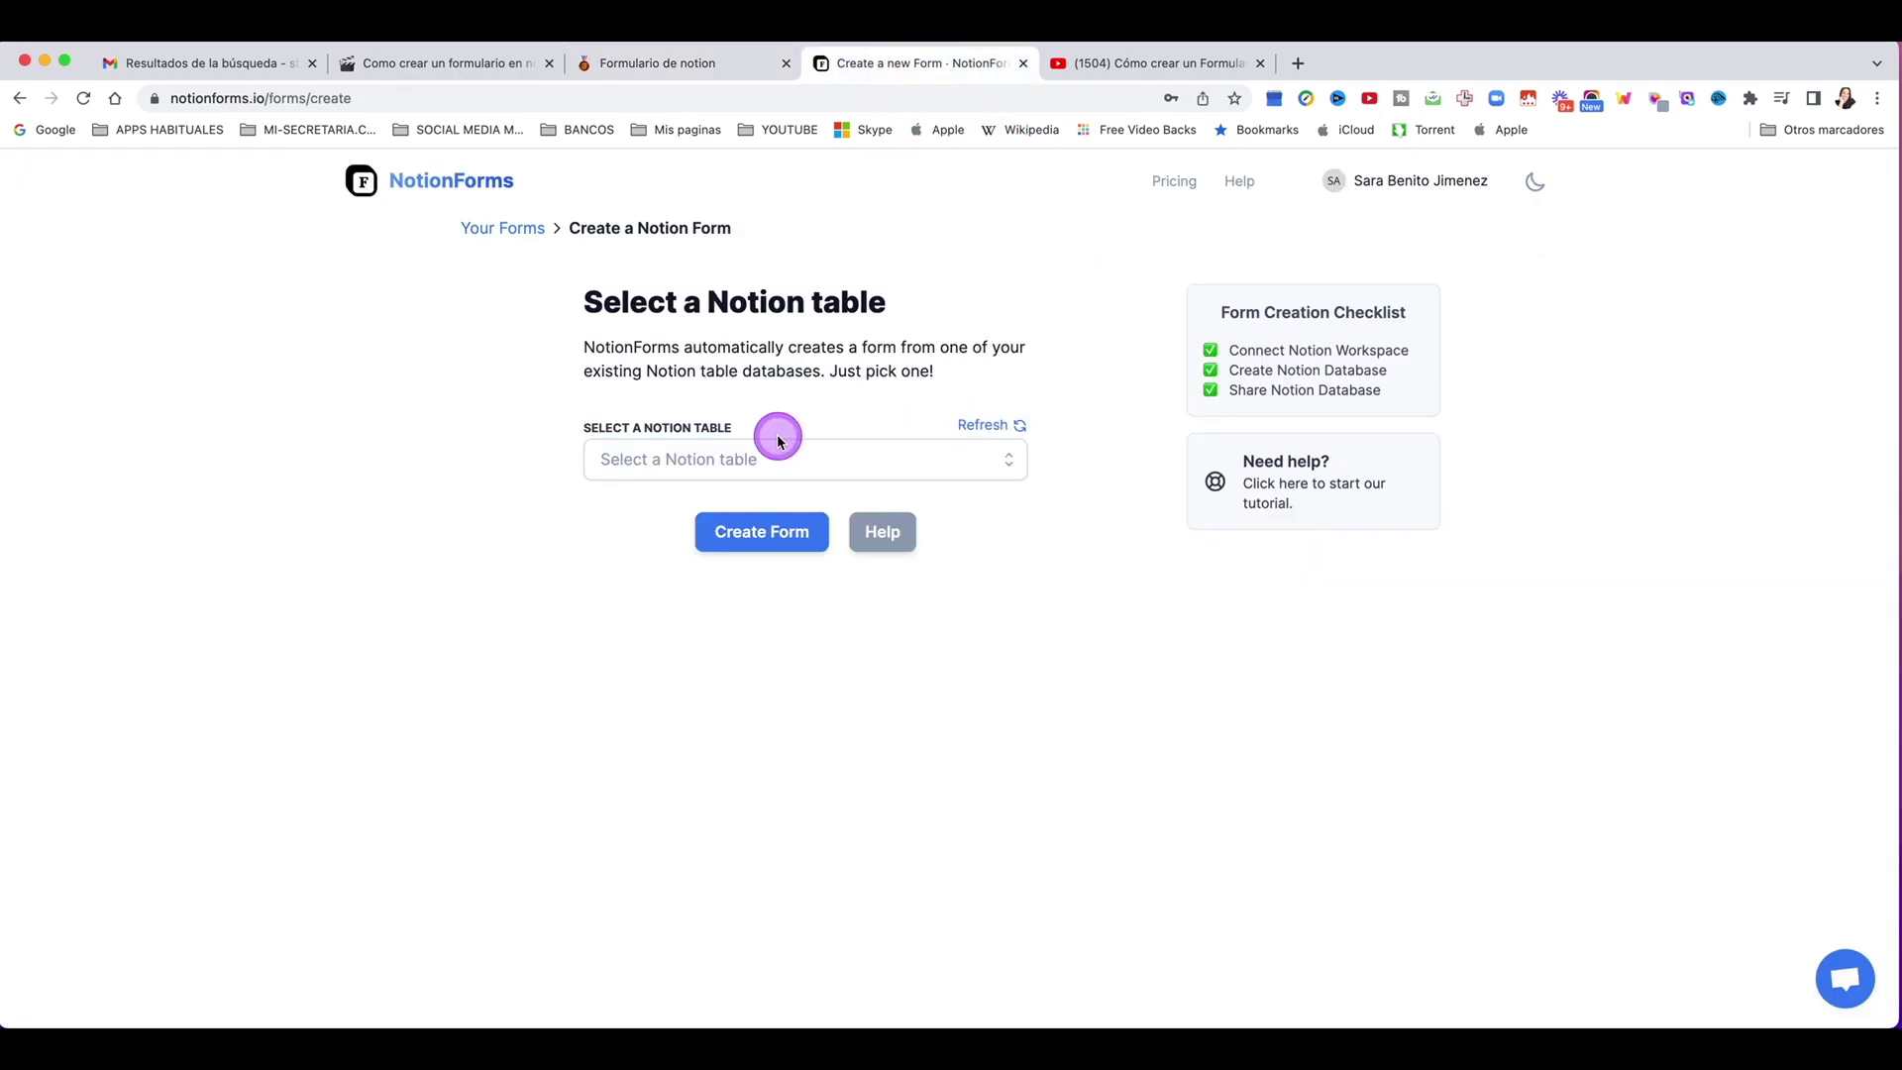
left_click(733, 450)
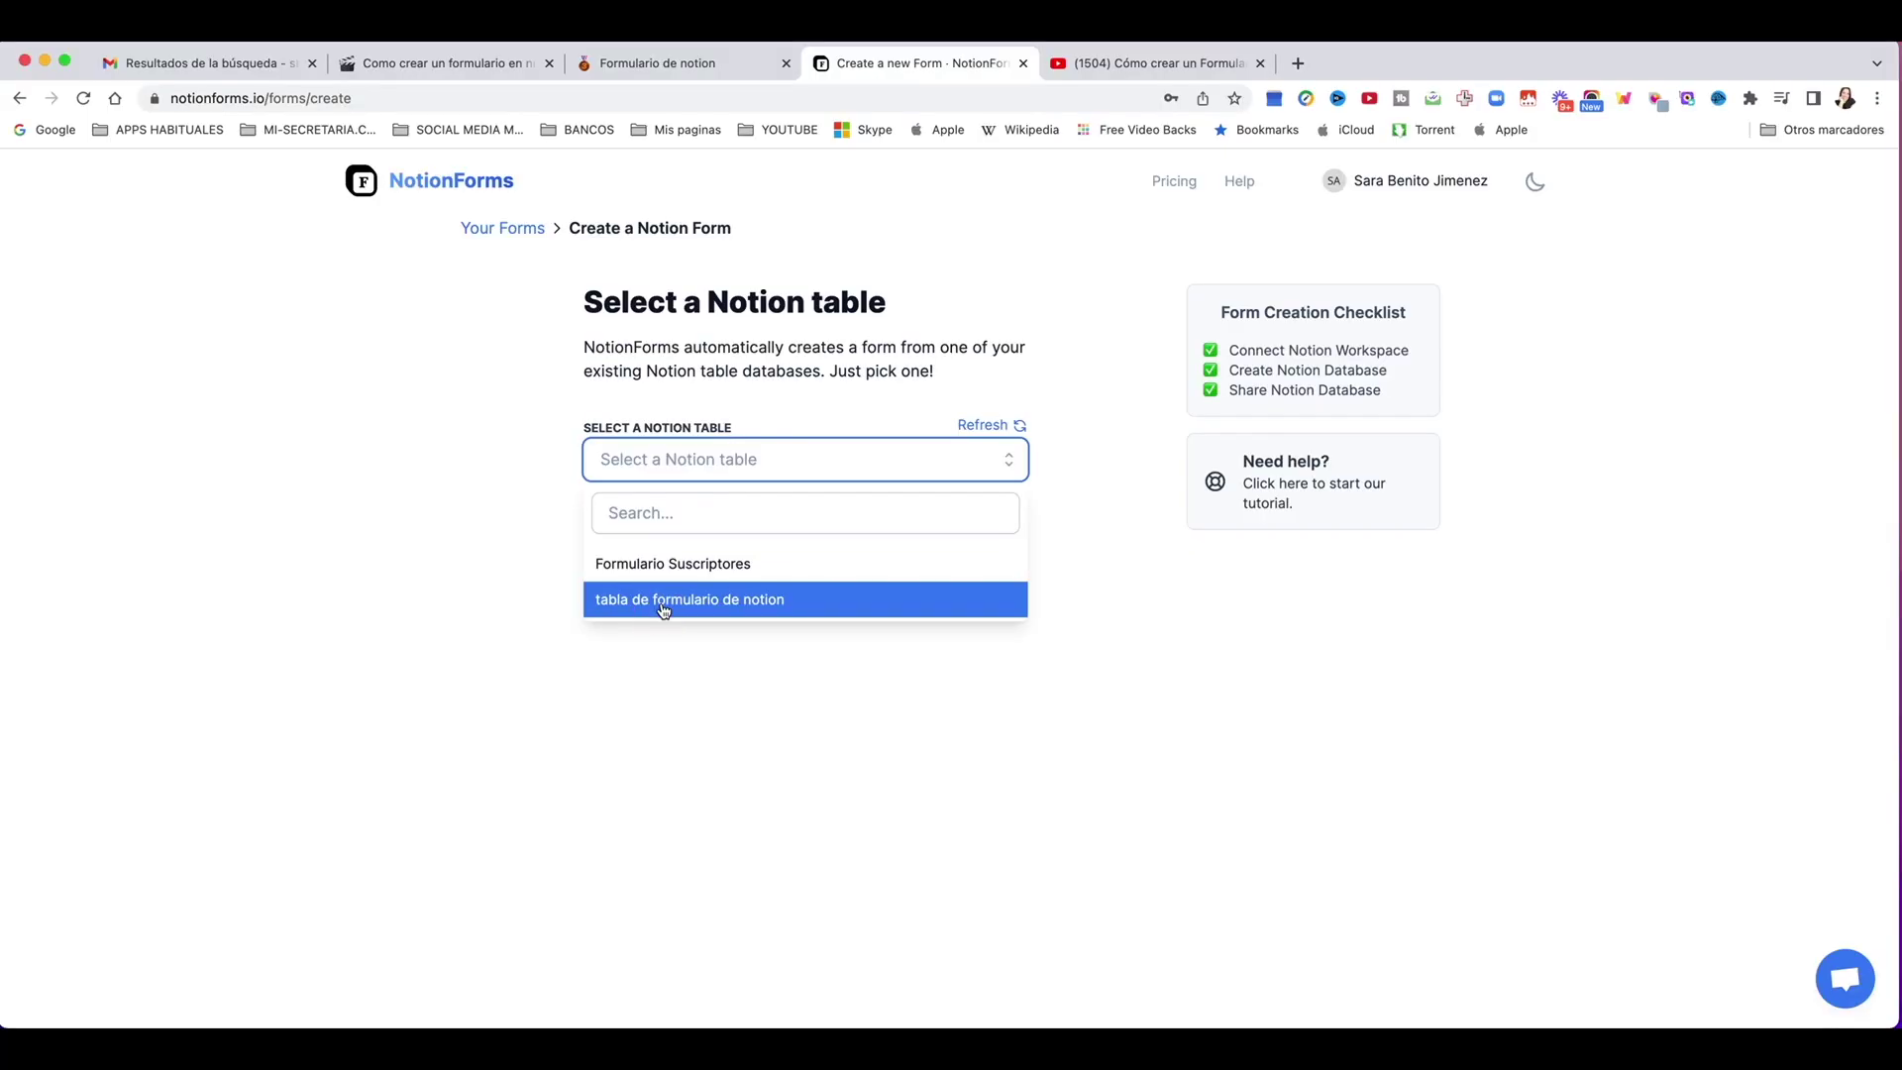
left_click(664, 601)
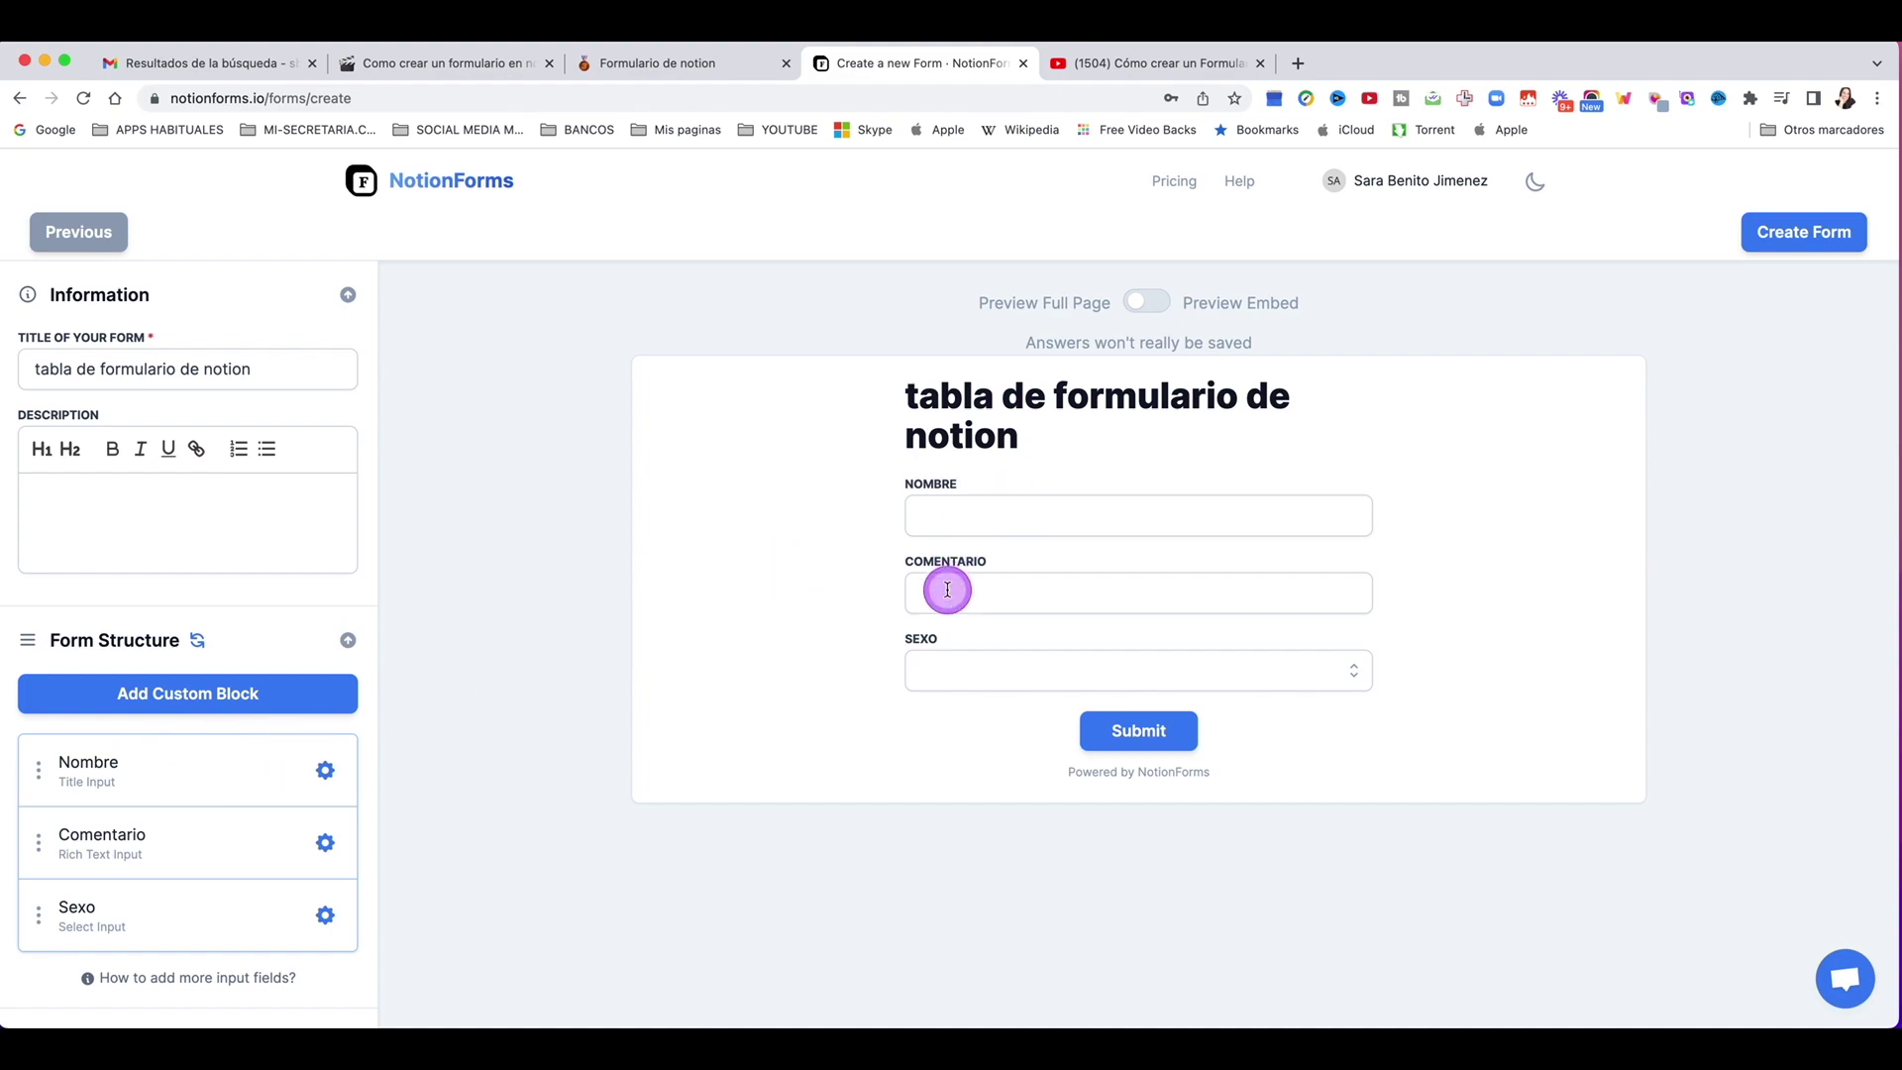
left_click(660, 67)
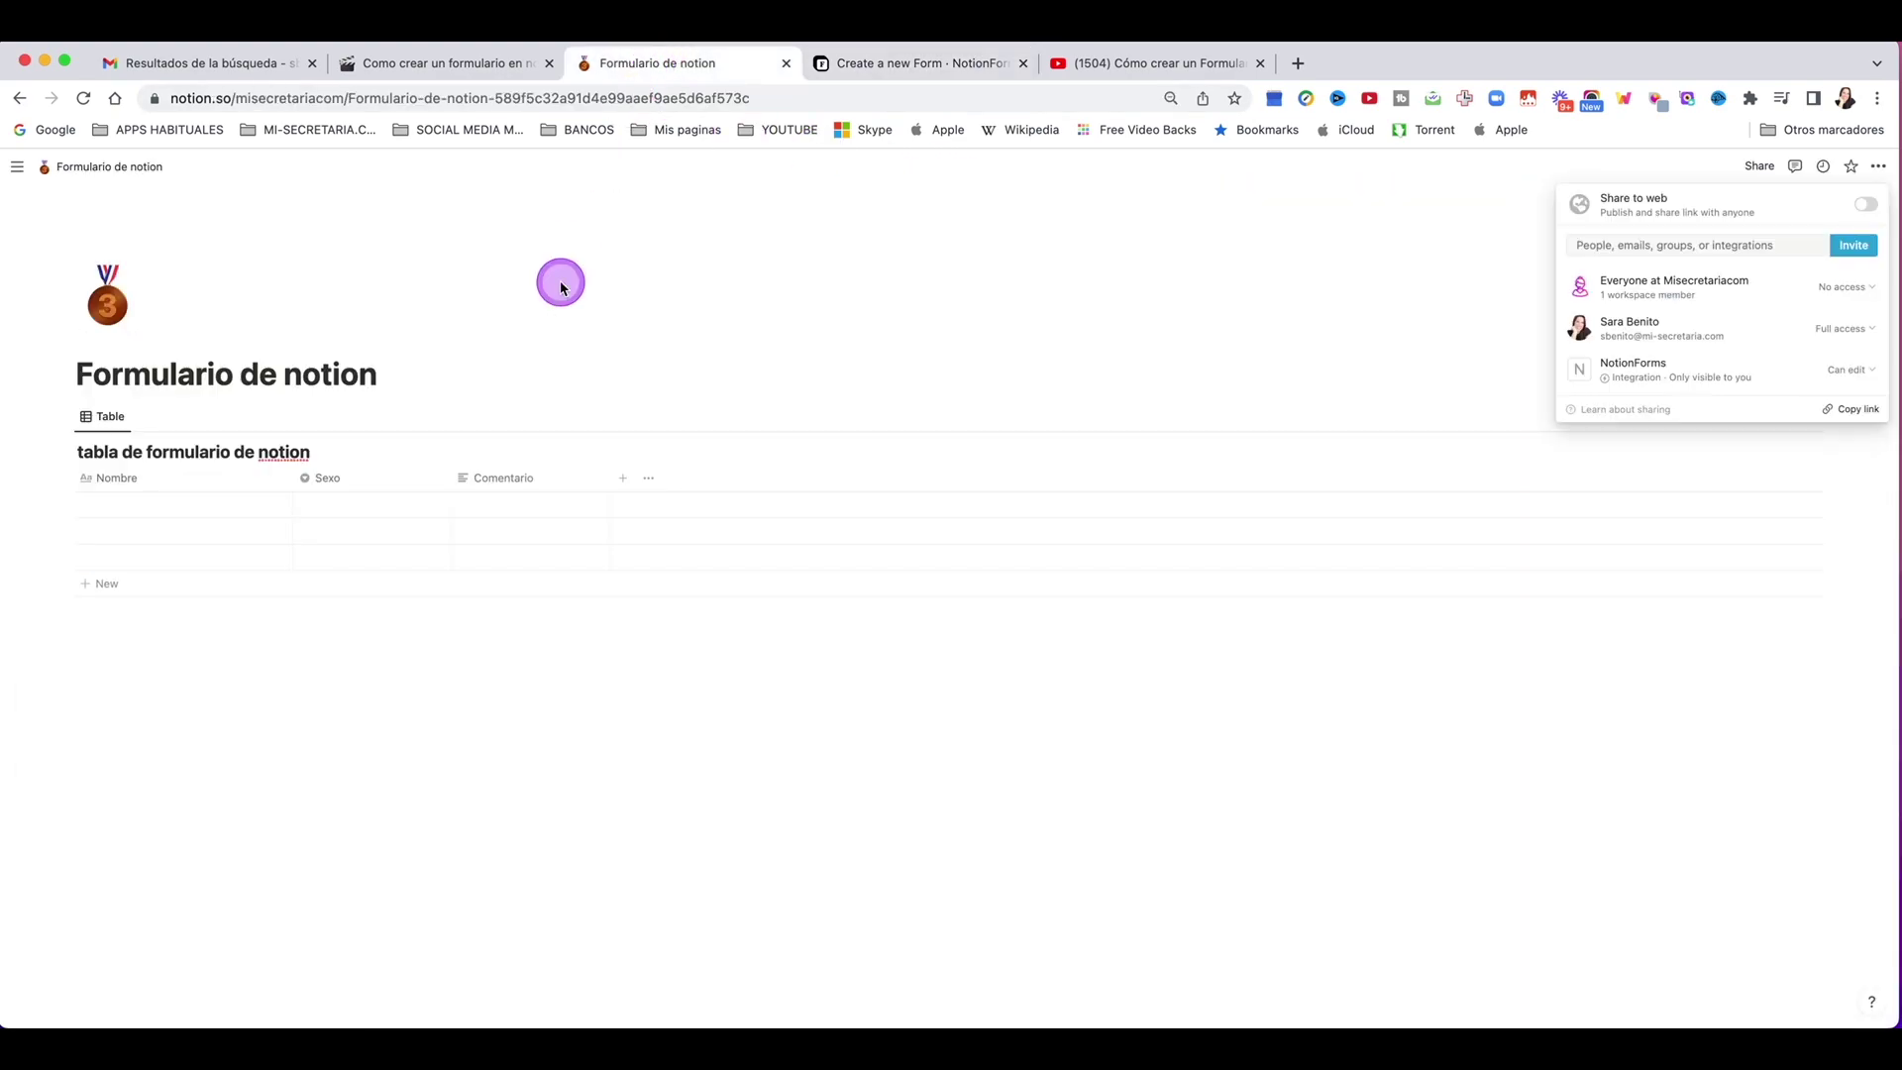
Step: Add an Email-type column named Email, then reload the NotionForms form editor
left_click(626, 477)
left_click(634, 477)
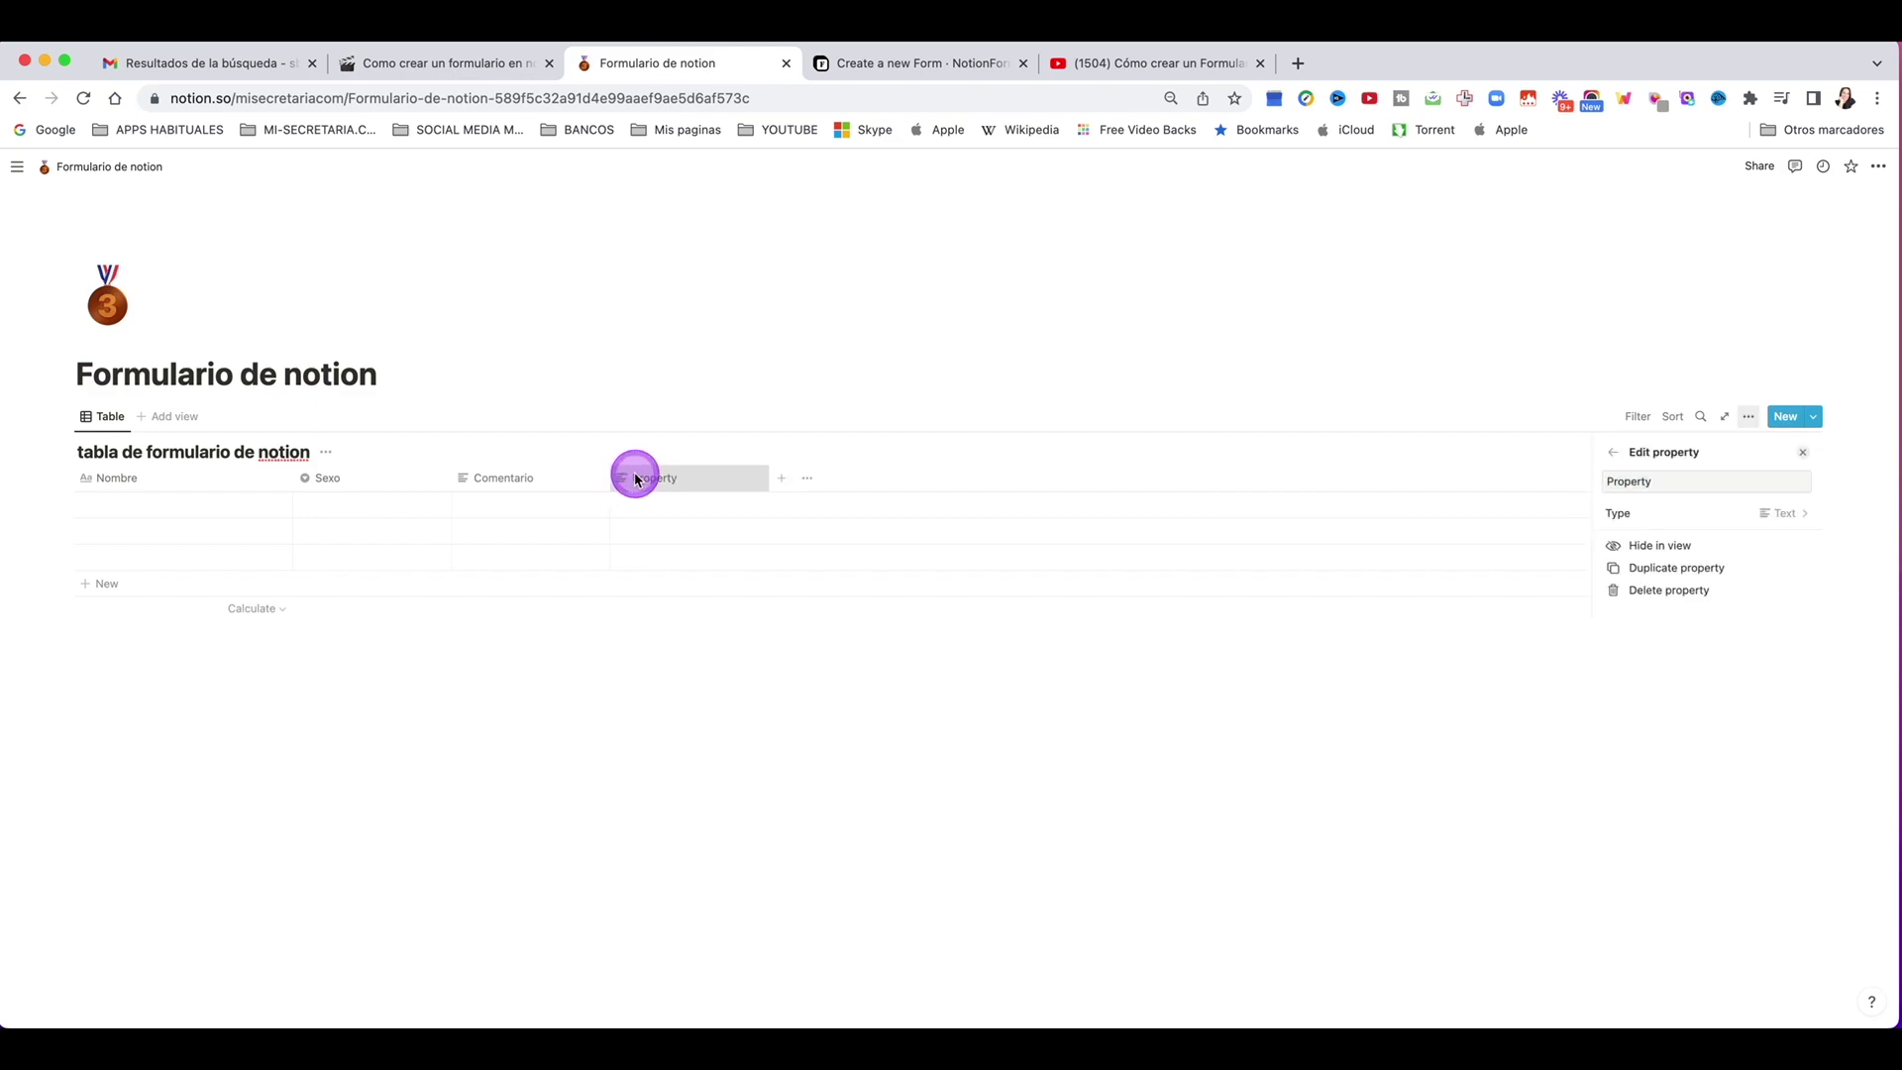
left_click(1625, 513)
left_click(1625, 792)
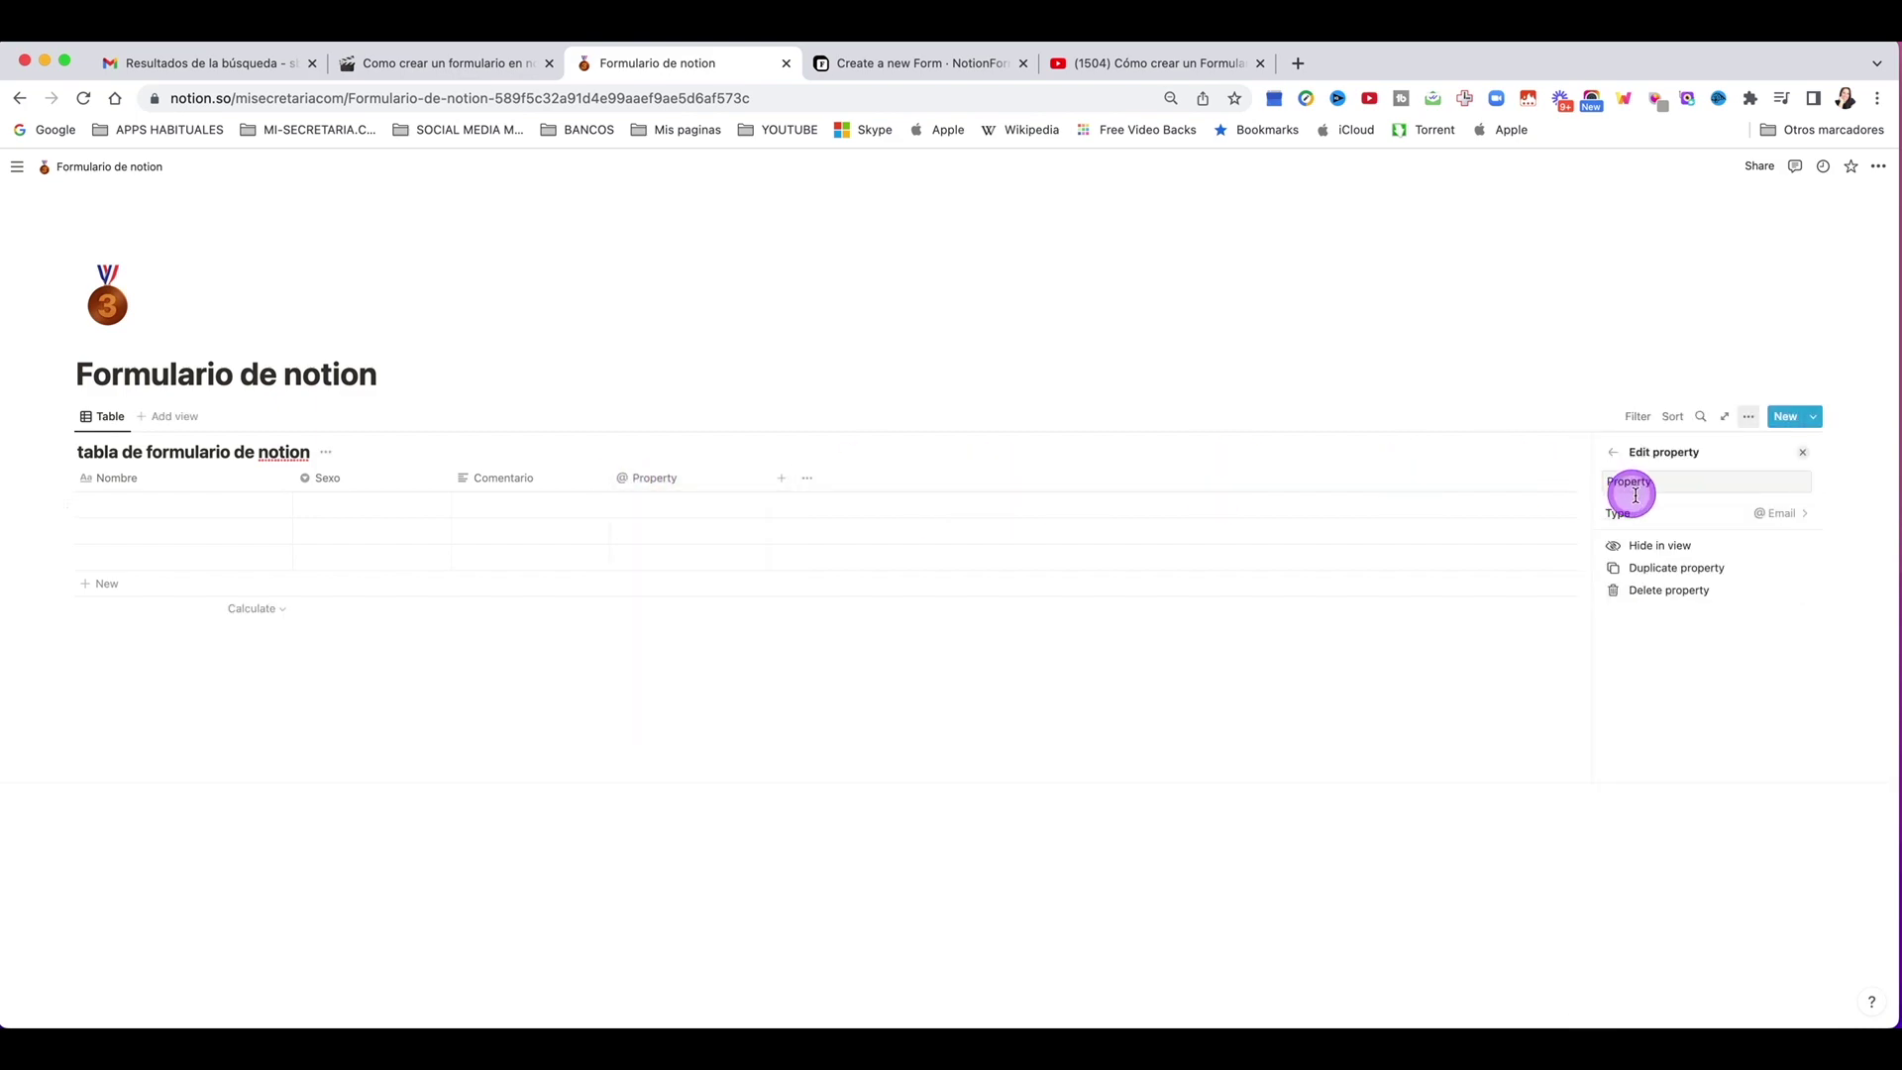
double_click(1636, 487)
type("Email")
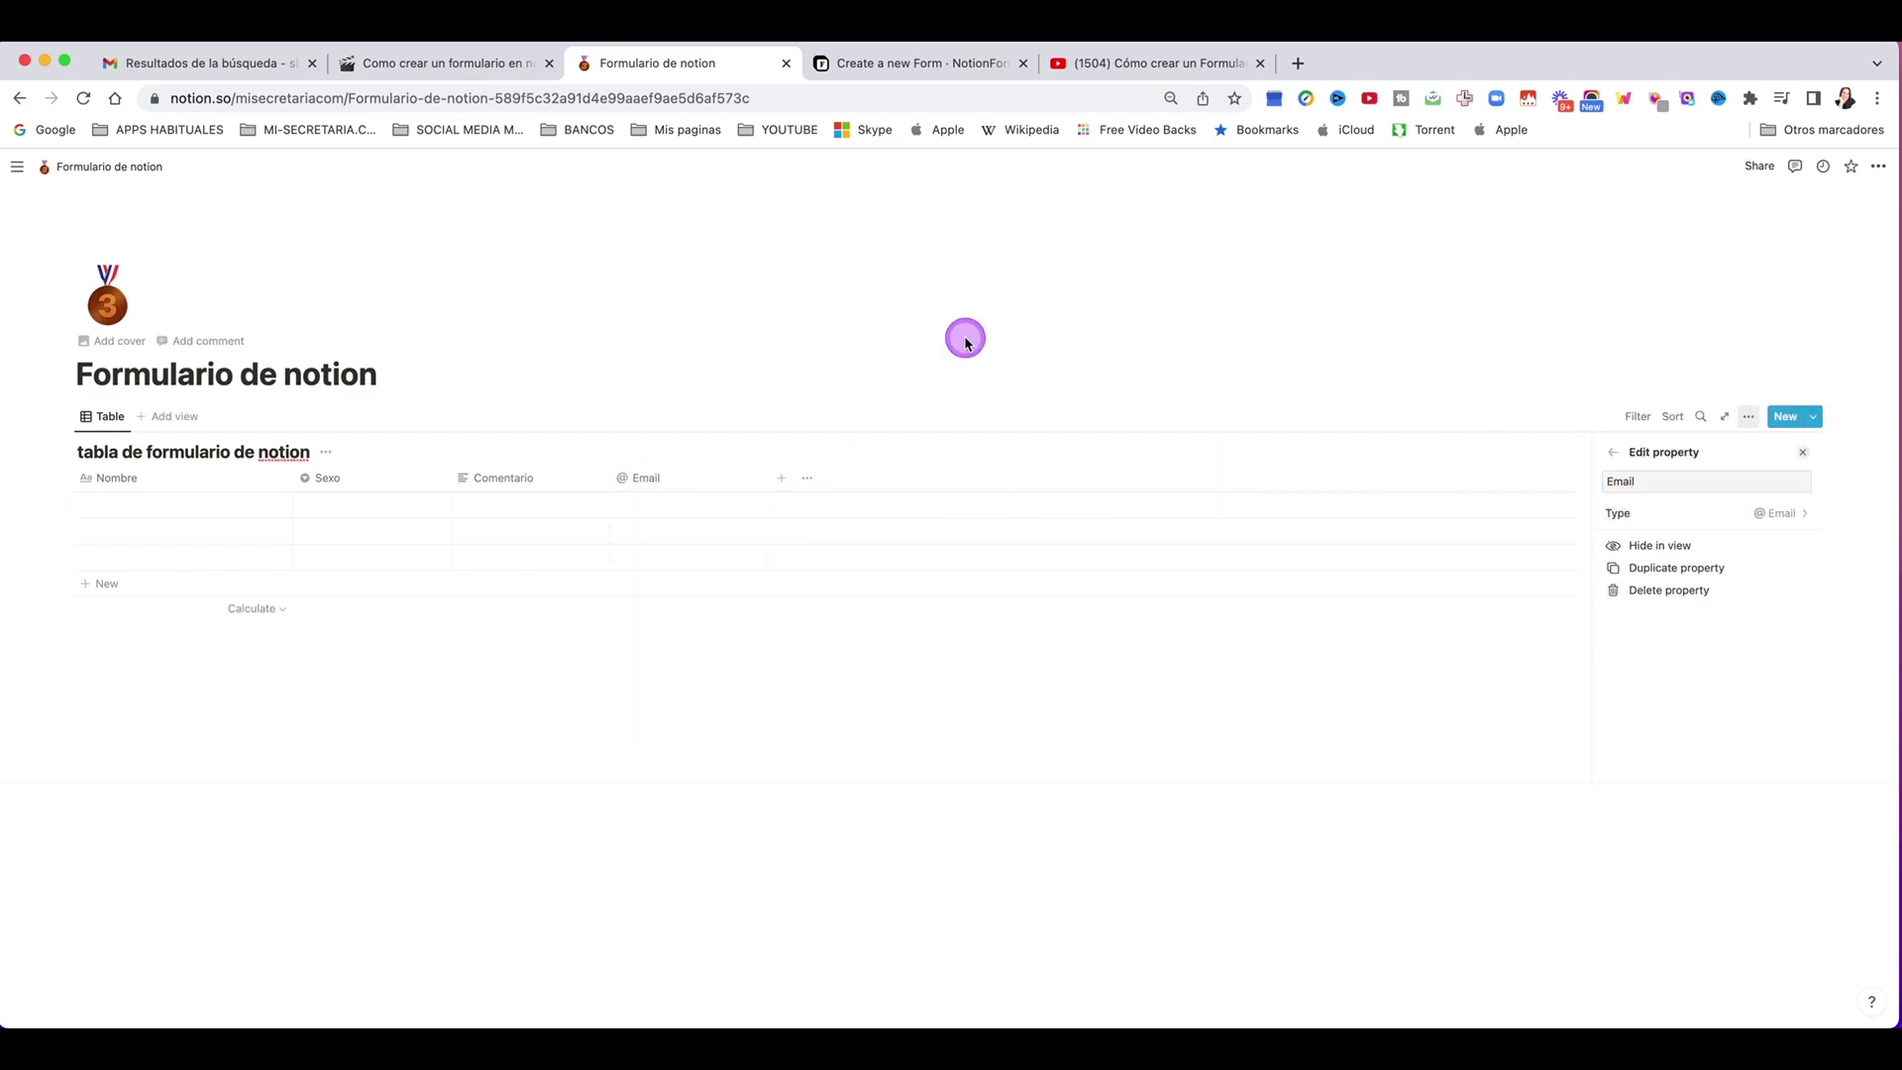
left_click(966, 331)
left_click(921, 69)
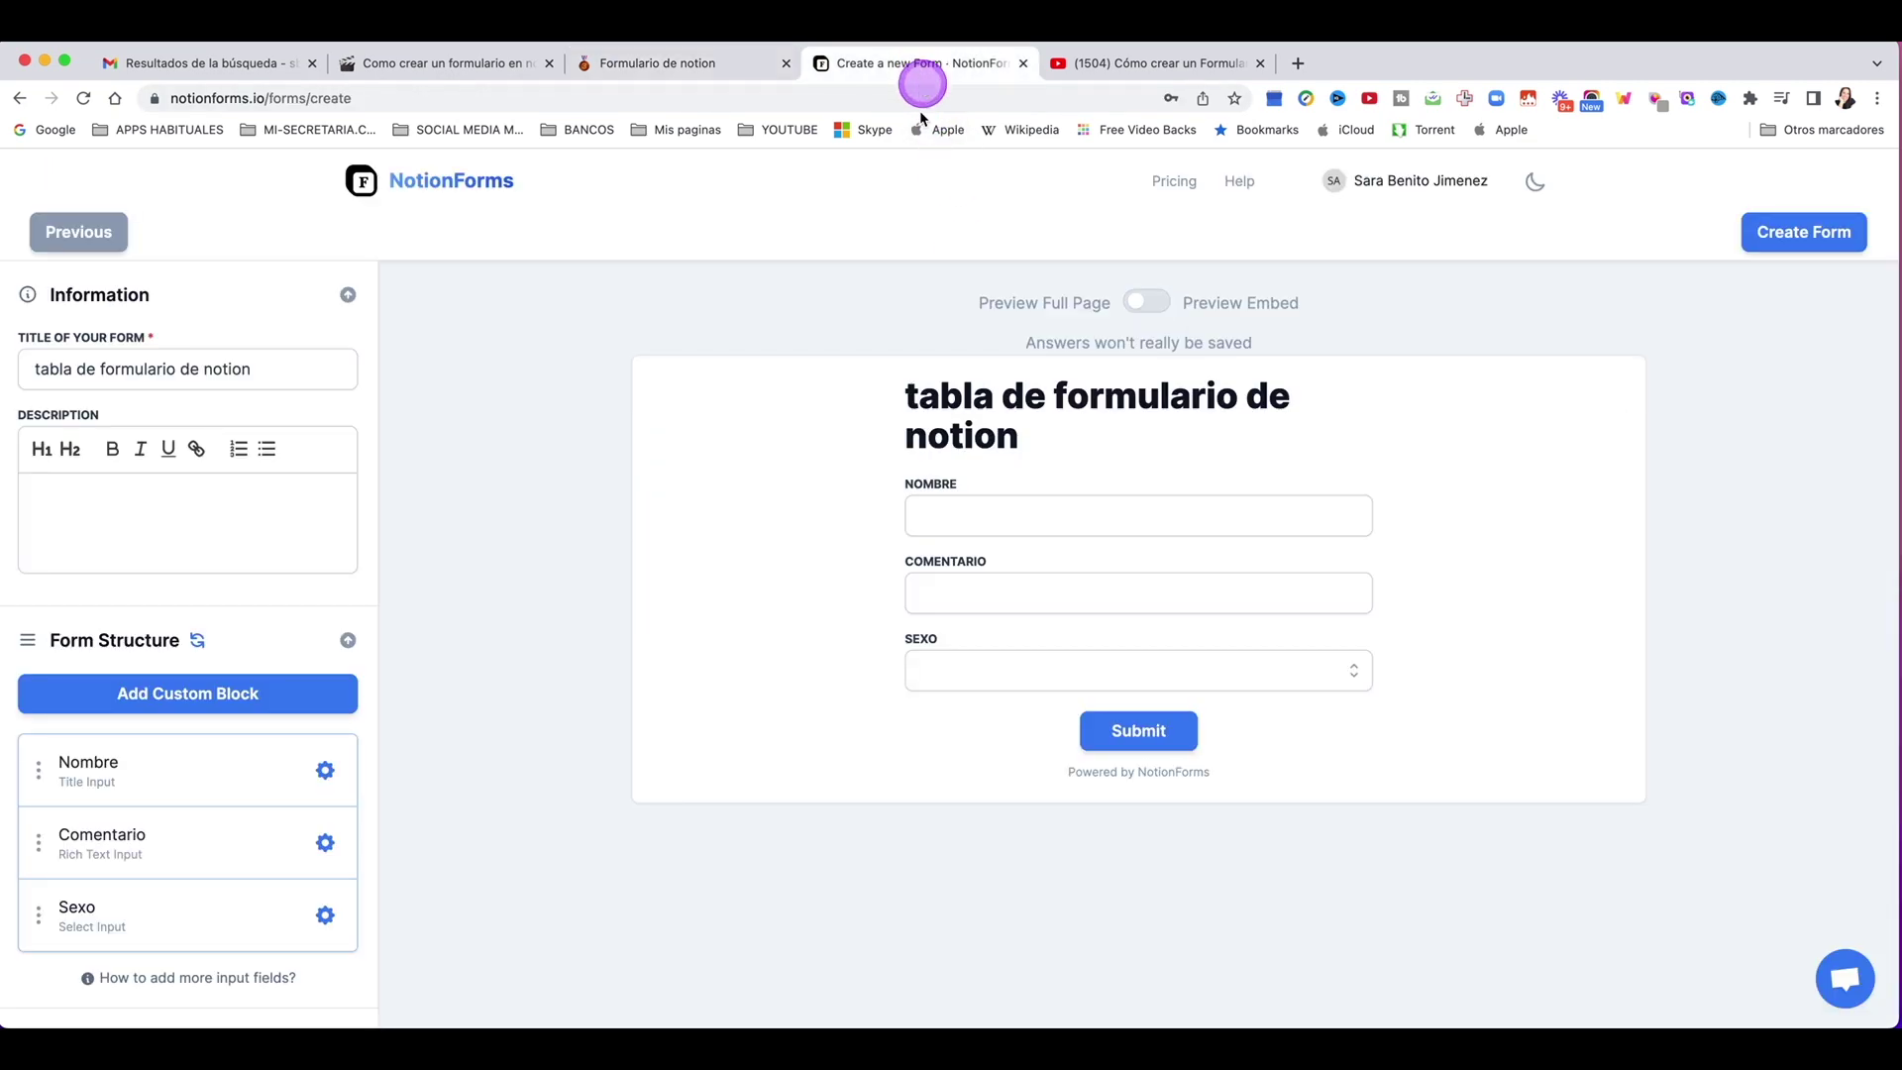
left_click(84, 98)
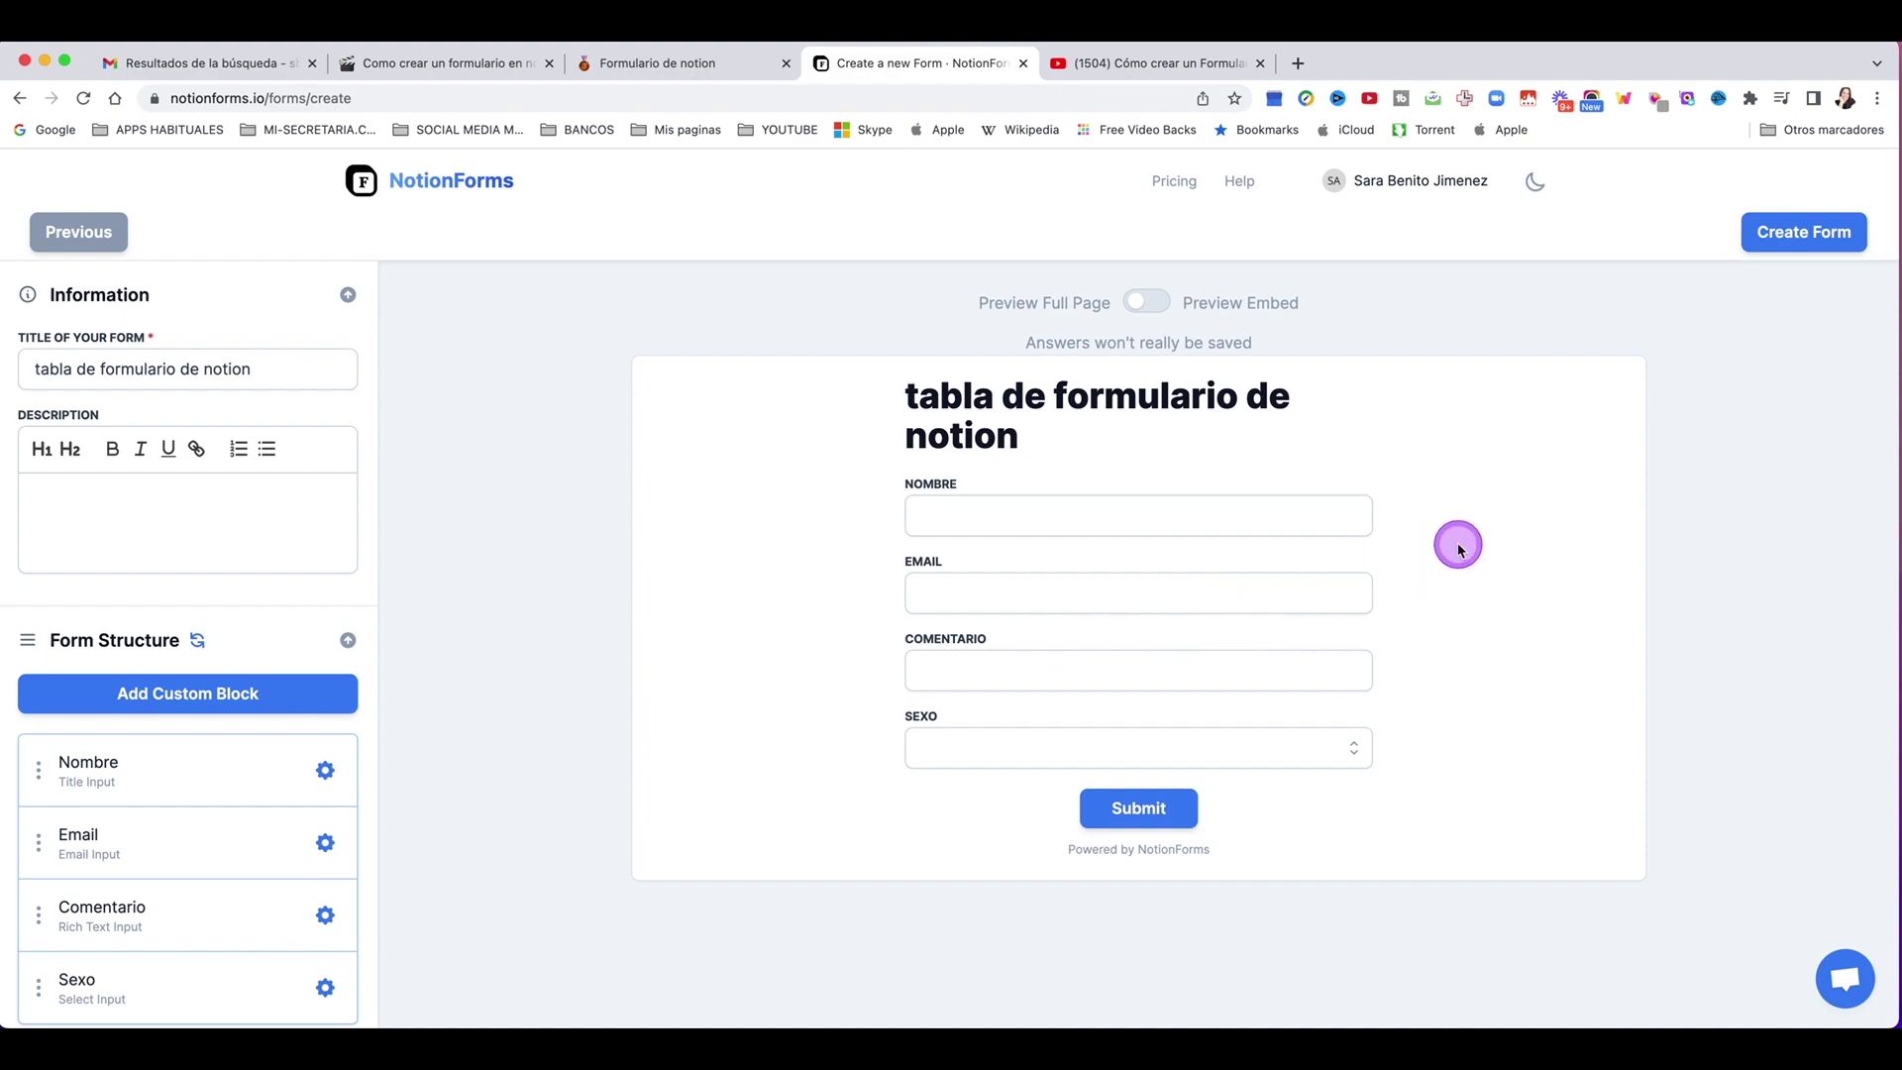
Step: Replace the form title Formulario 2 with 'Rellena esto'
left_click_drag(282, 375, 31, 368)
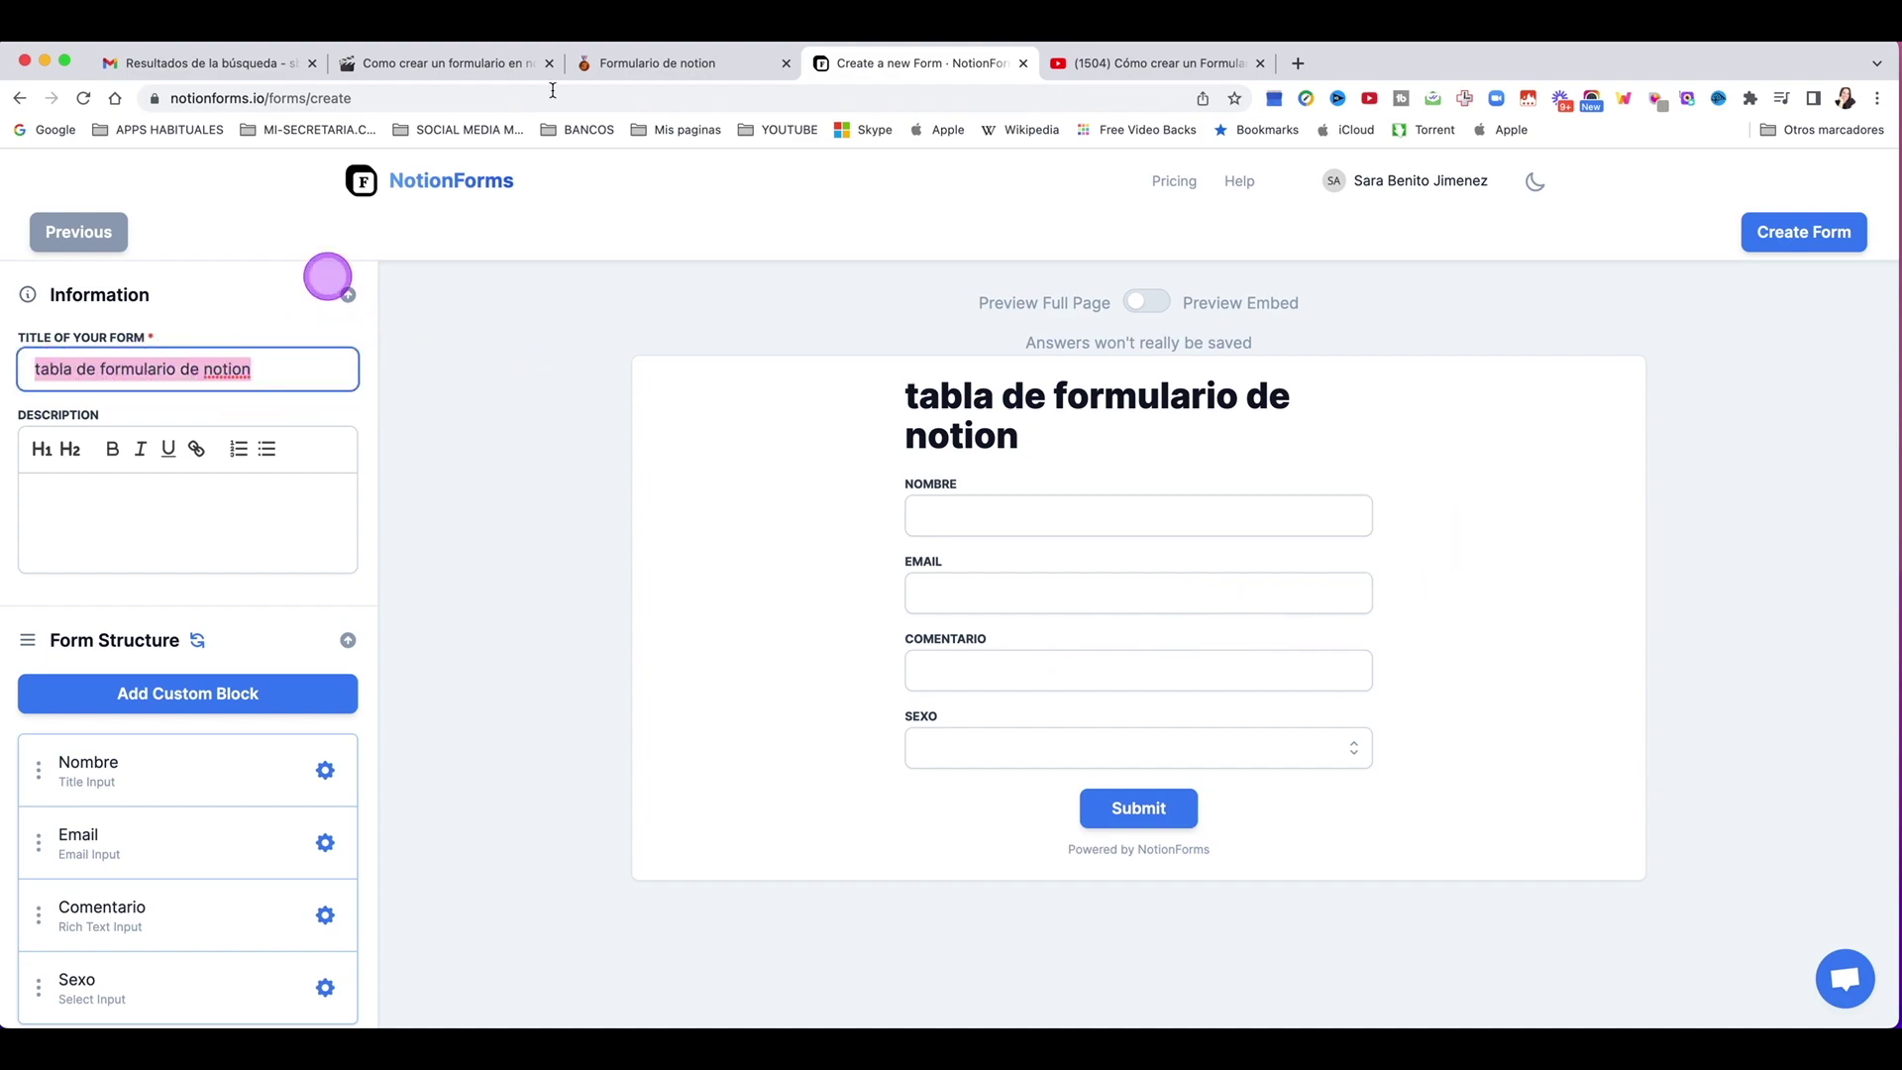
type("Formulario 2")
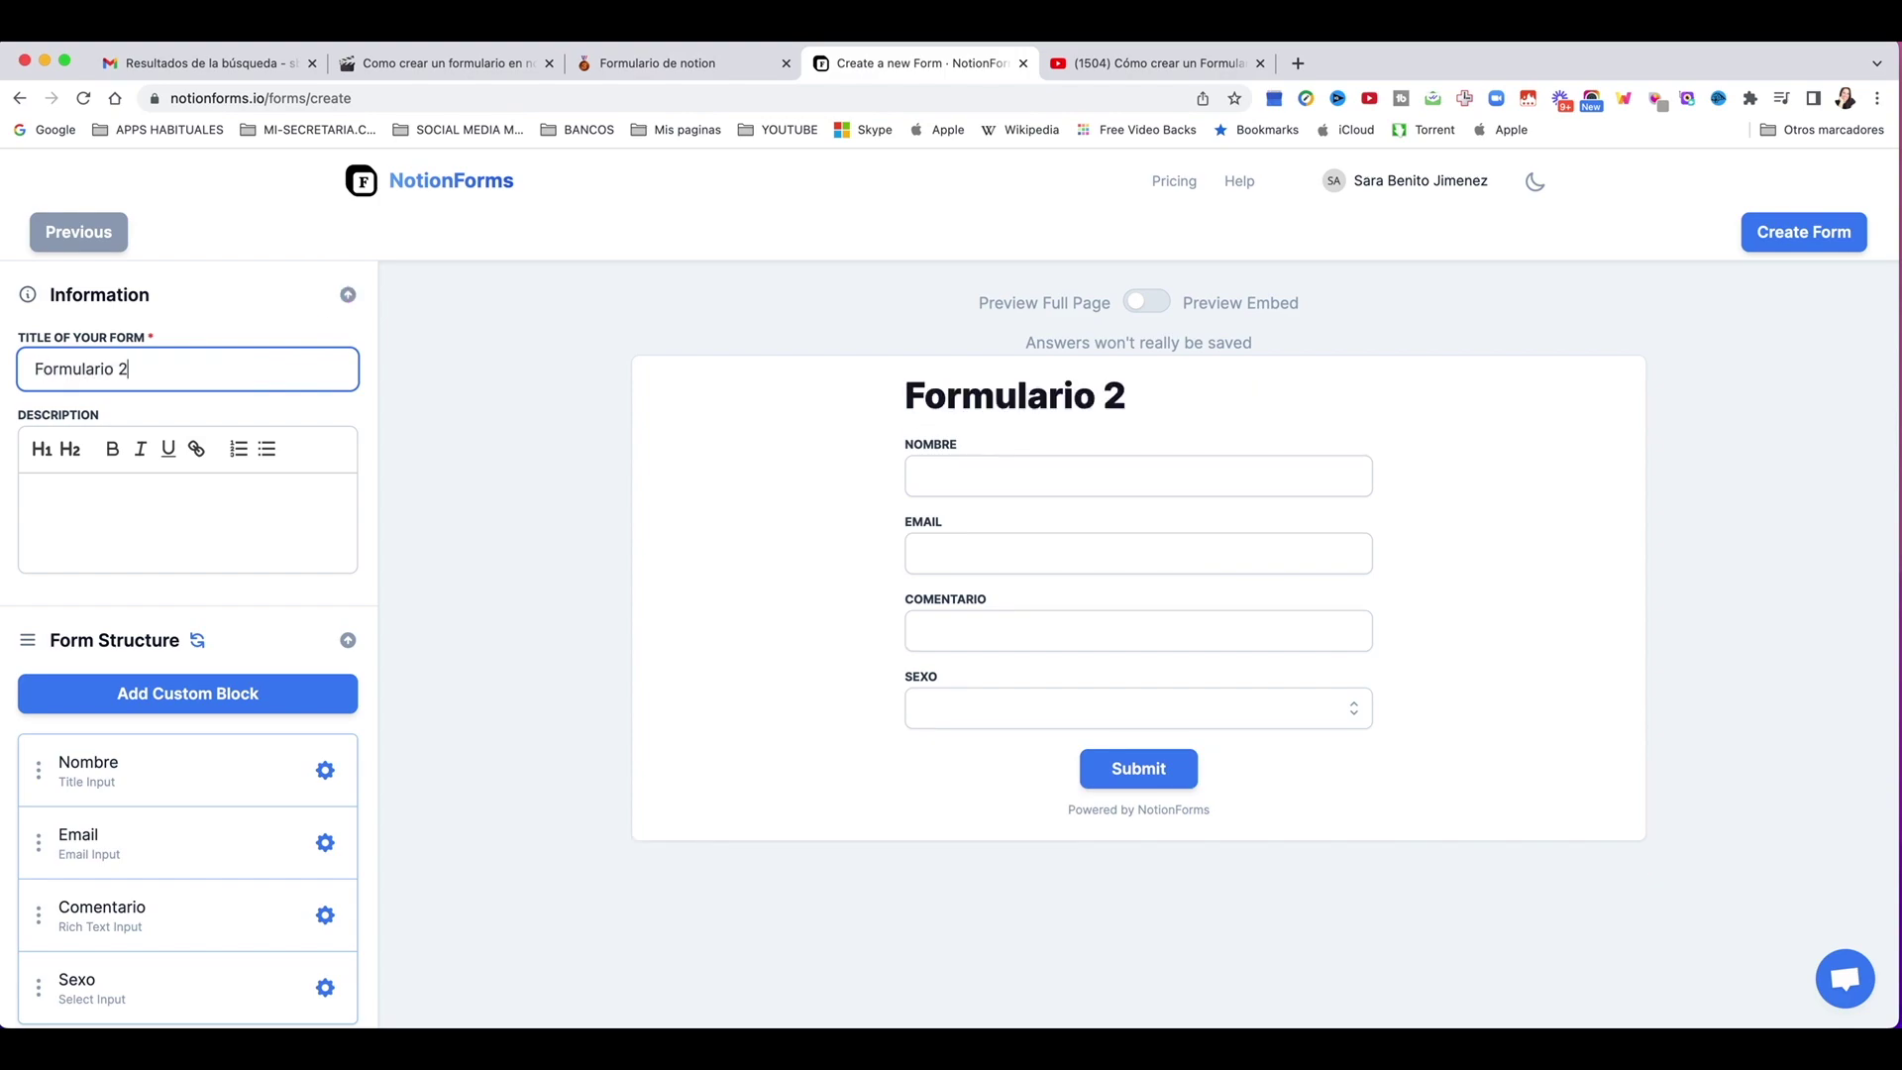
left_click(657, 63)
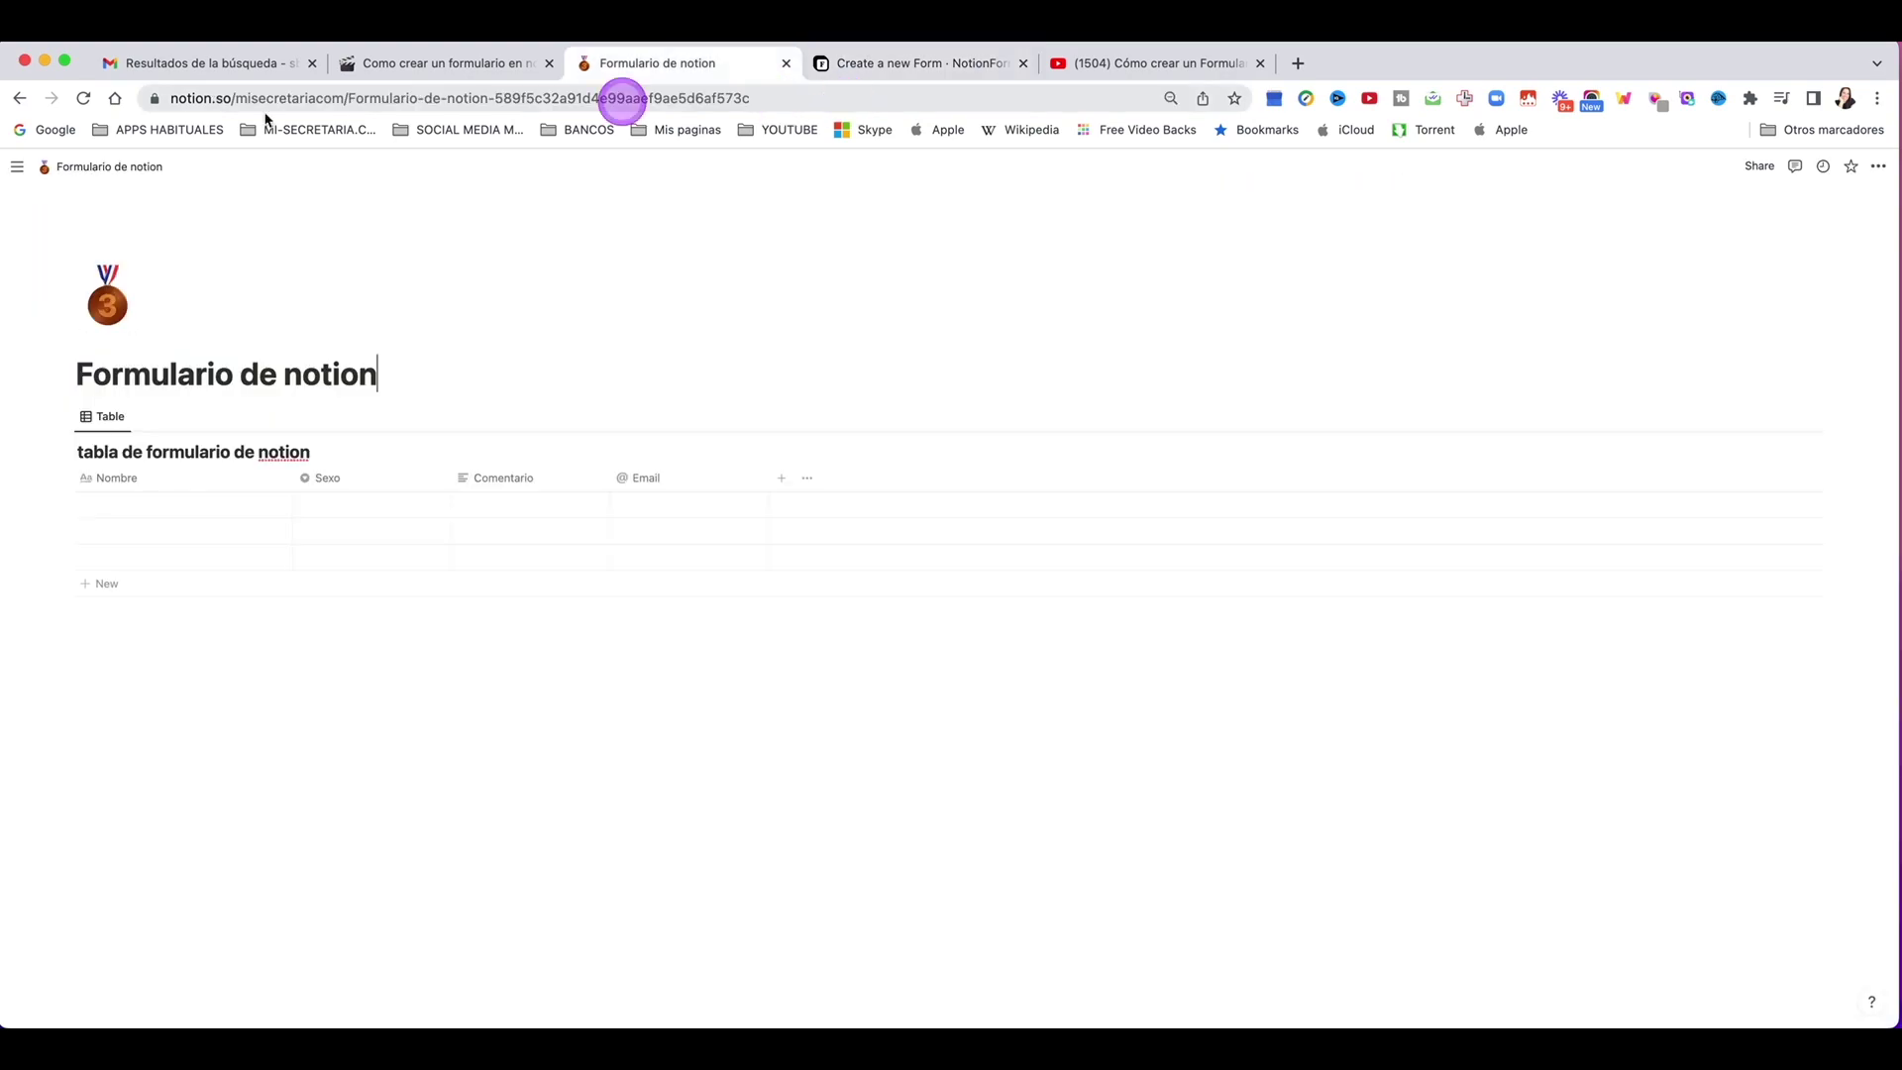
left_click(83, 98)
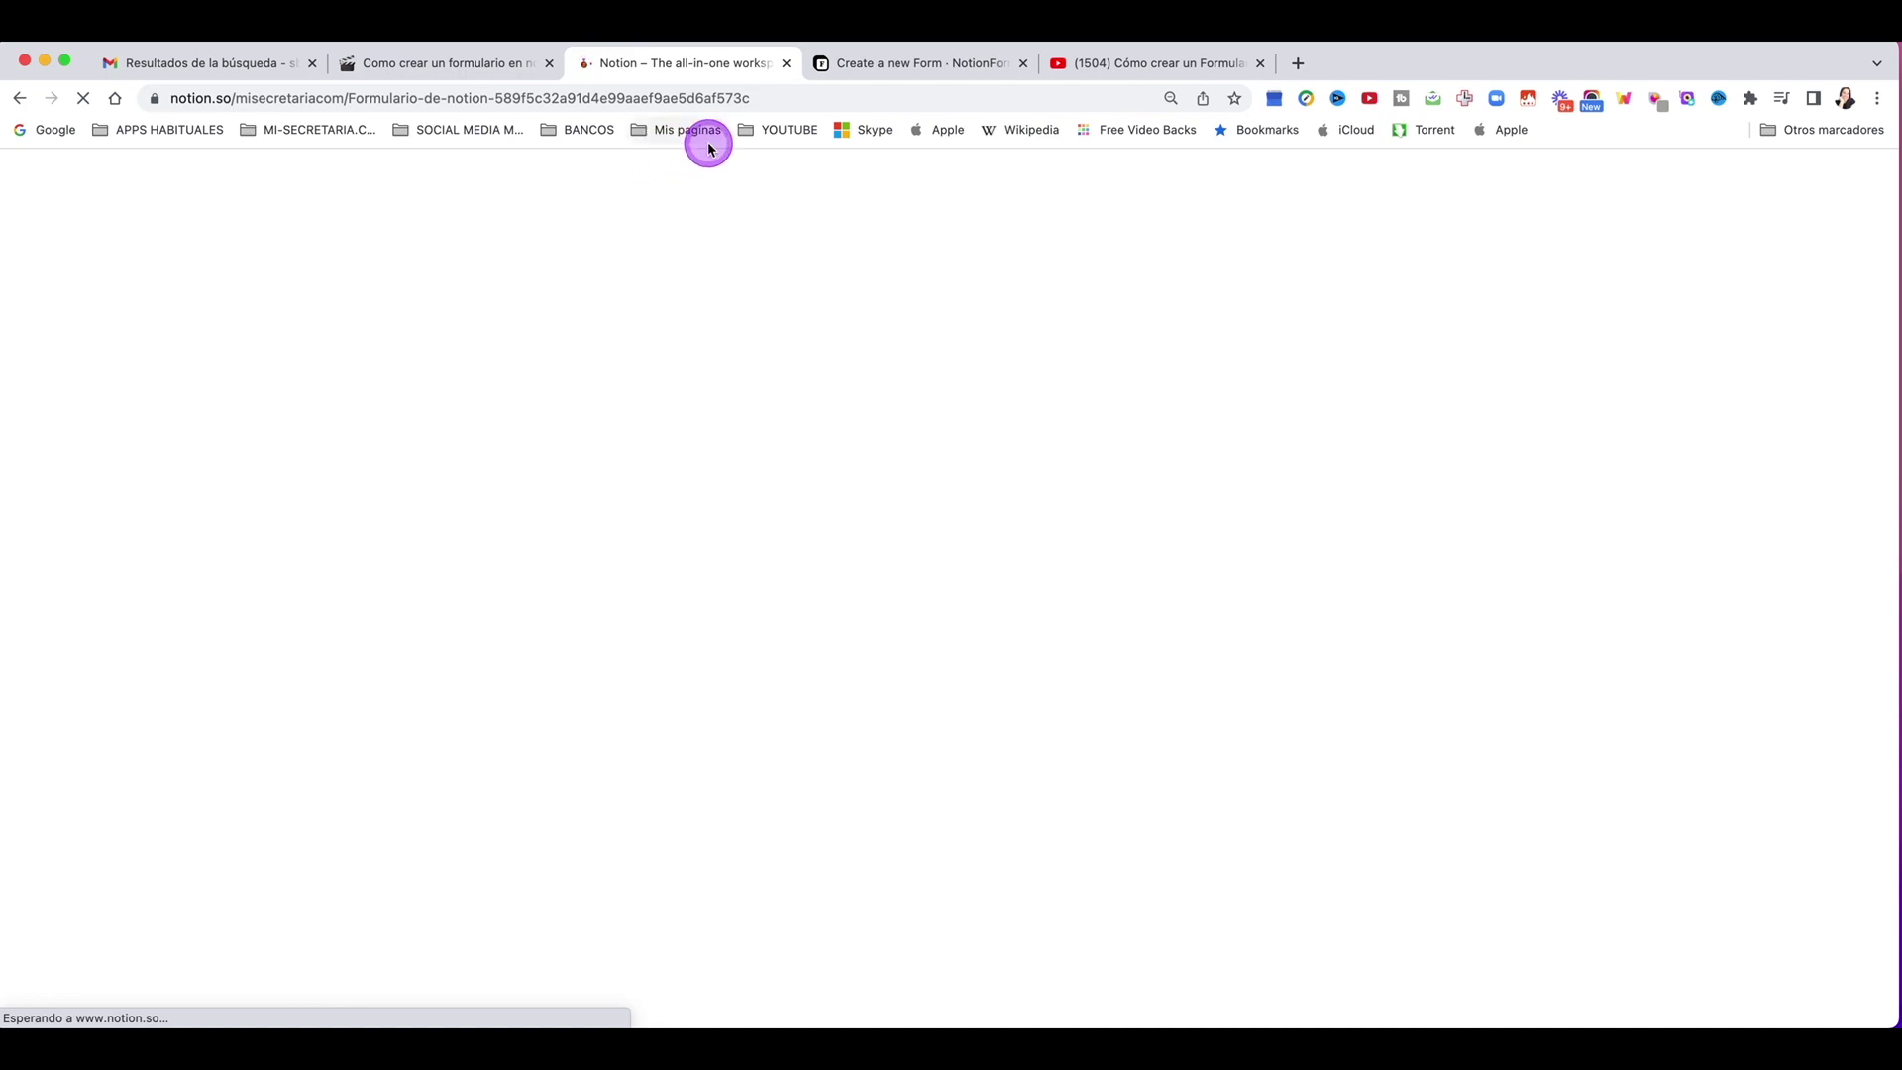
left_click(916, 63)
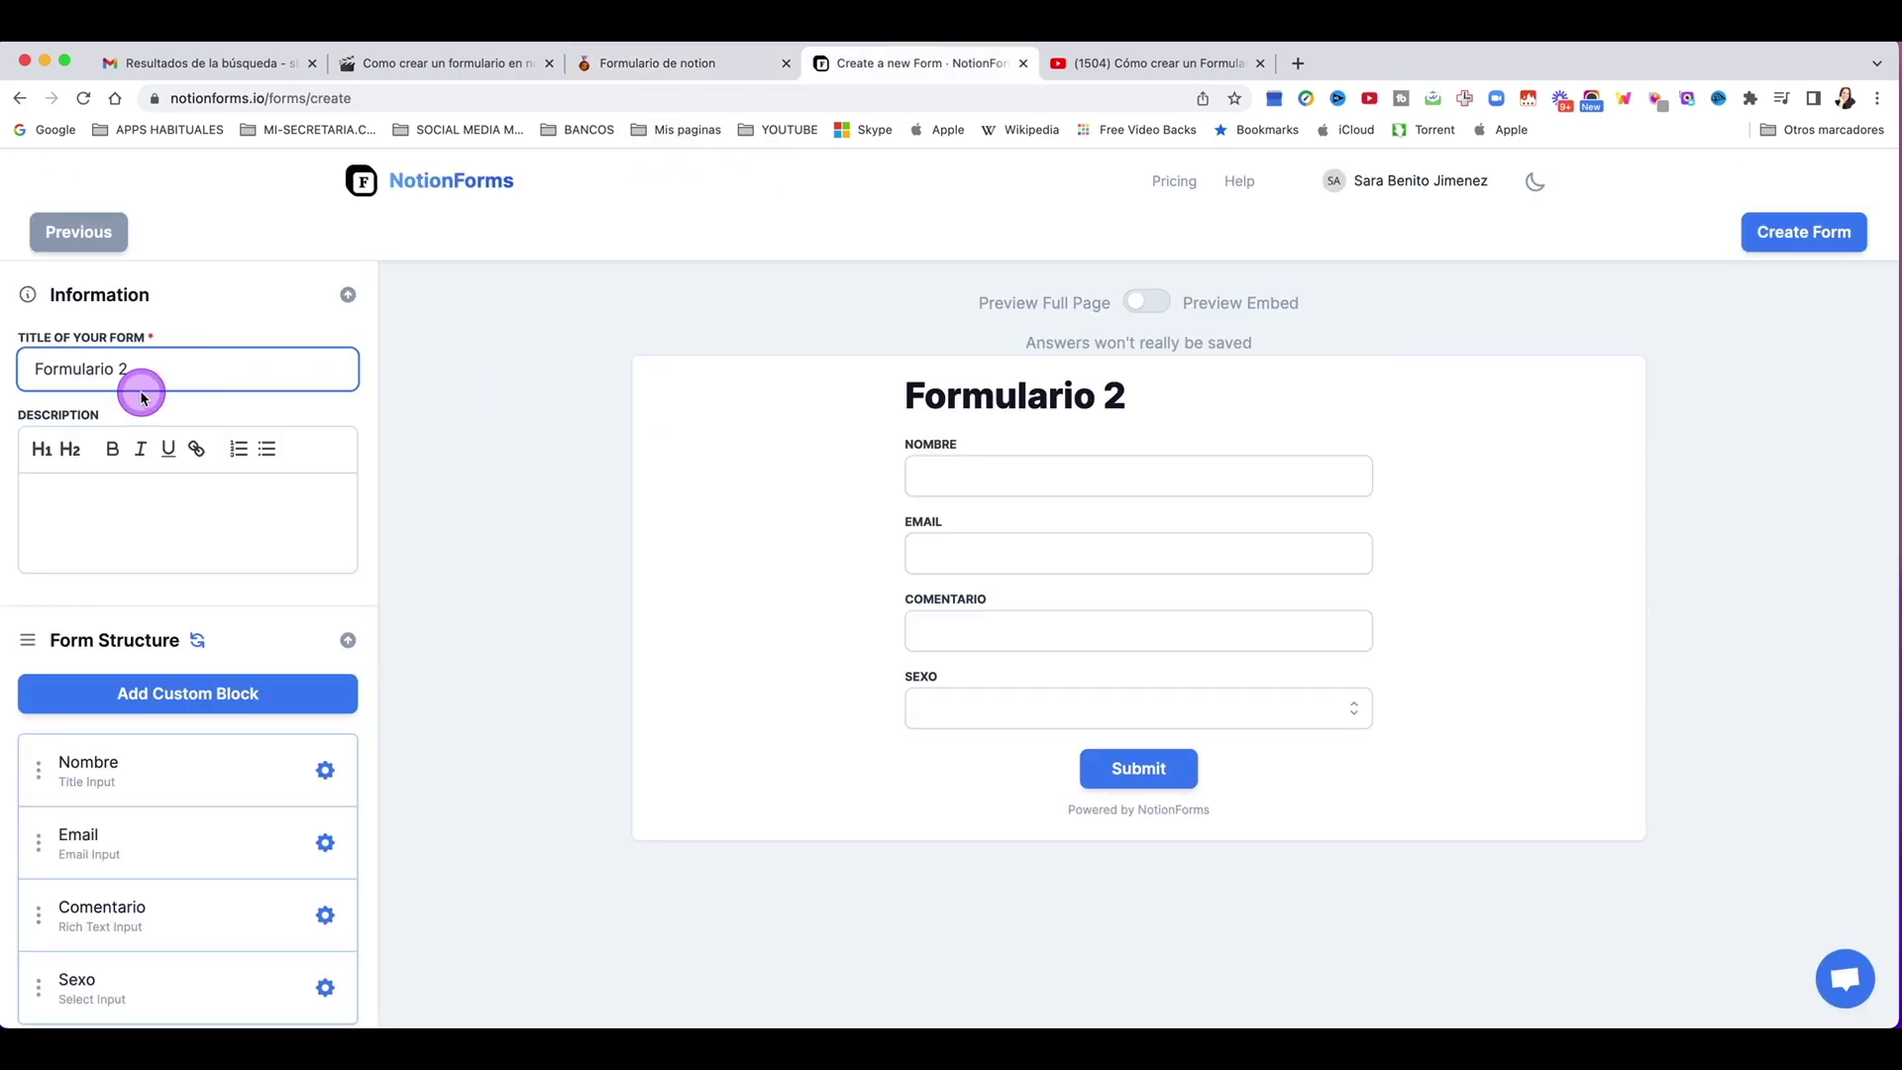
key("Tab")
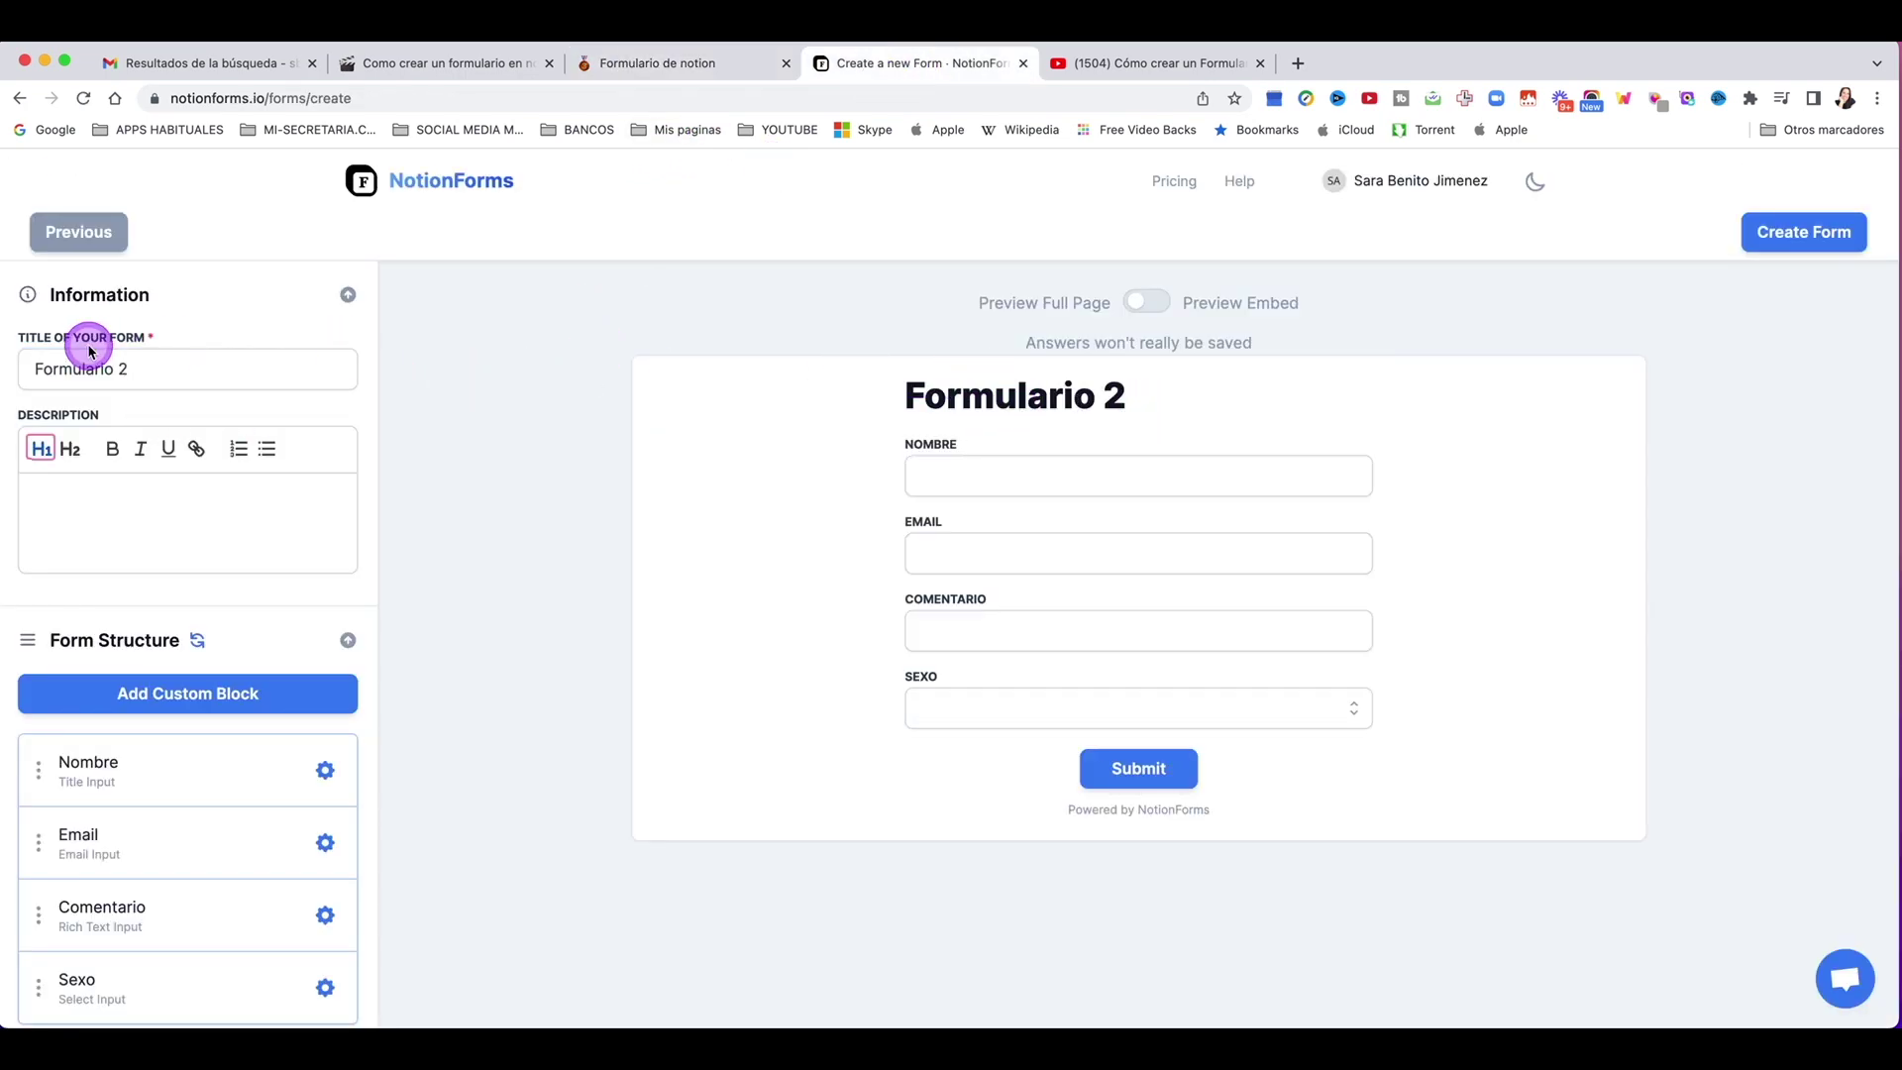
triple_click(153, 370)
type("Rellena esto")
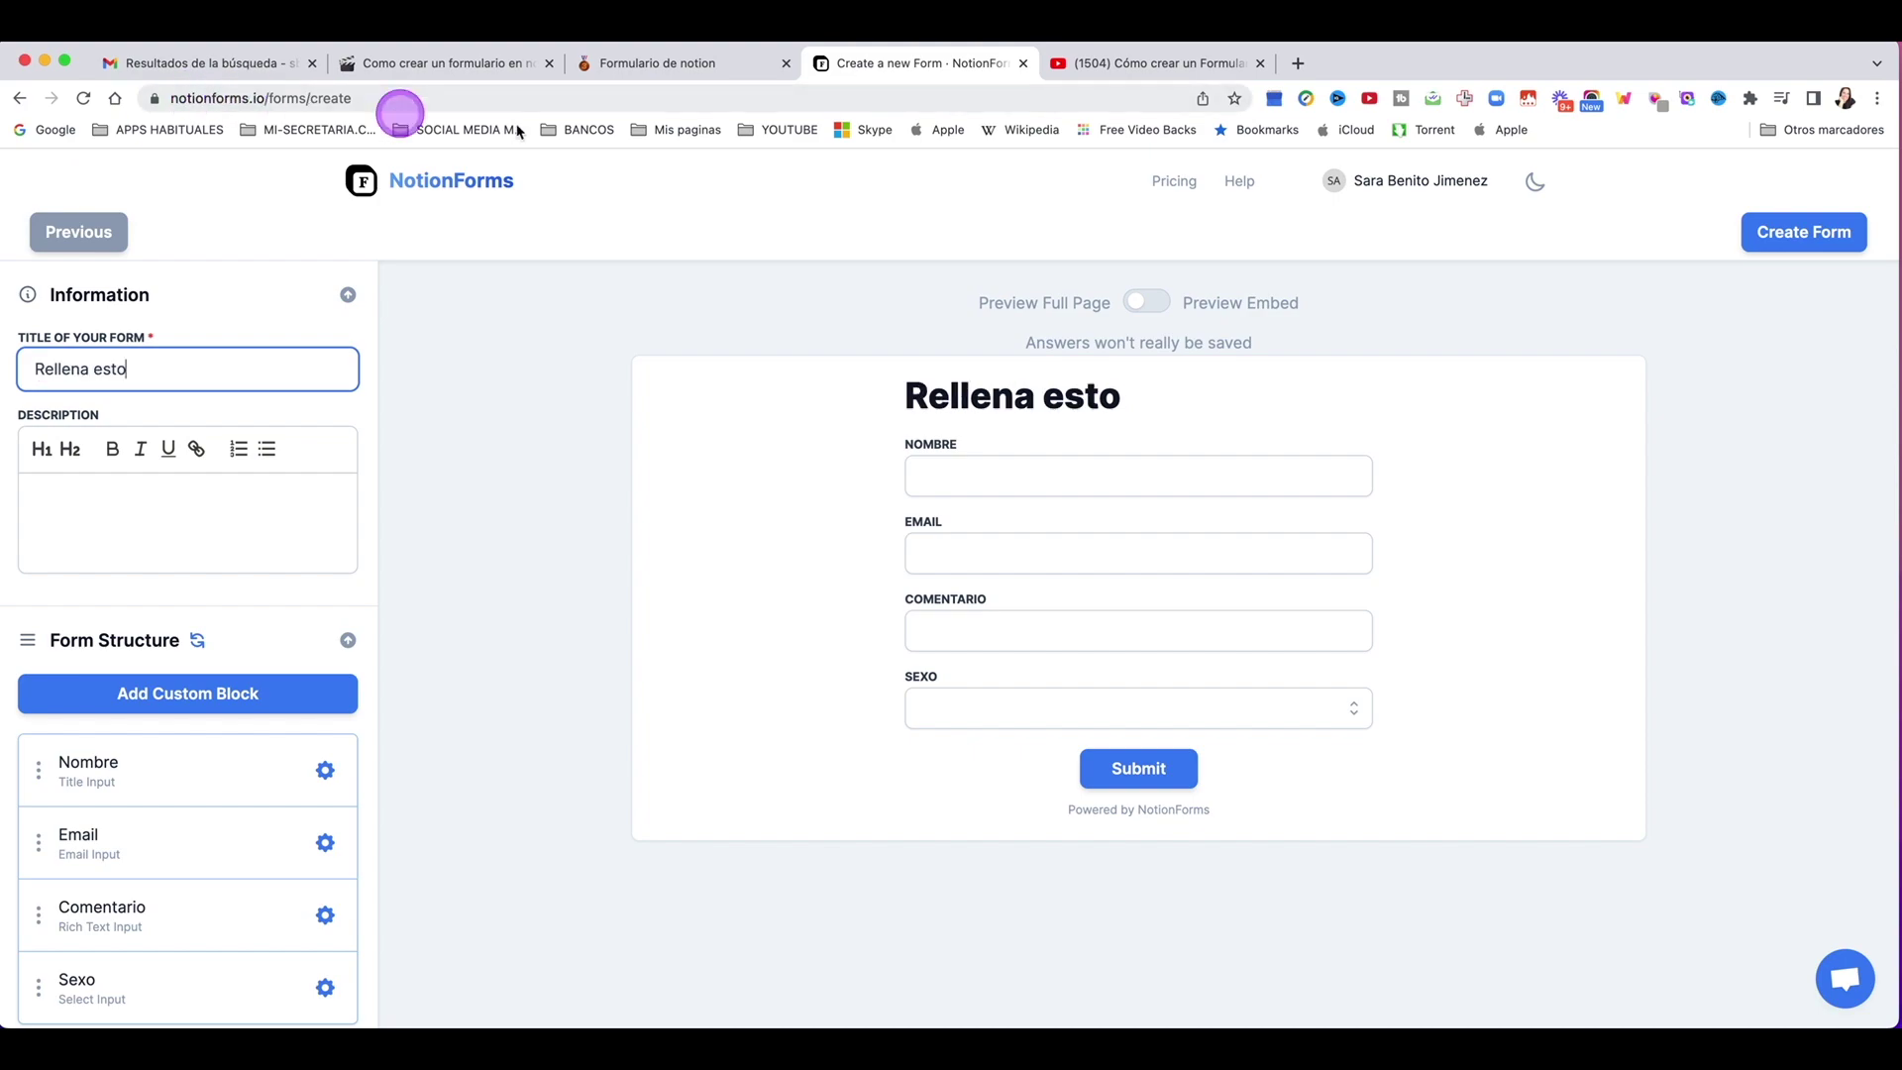
left_click(634, 65)
left_click(83, 98)
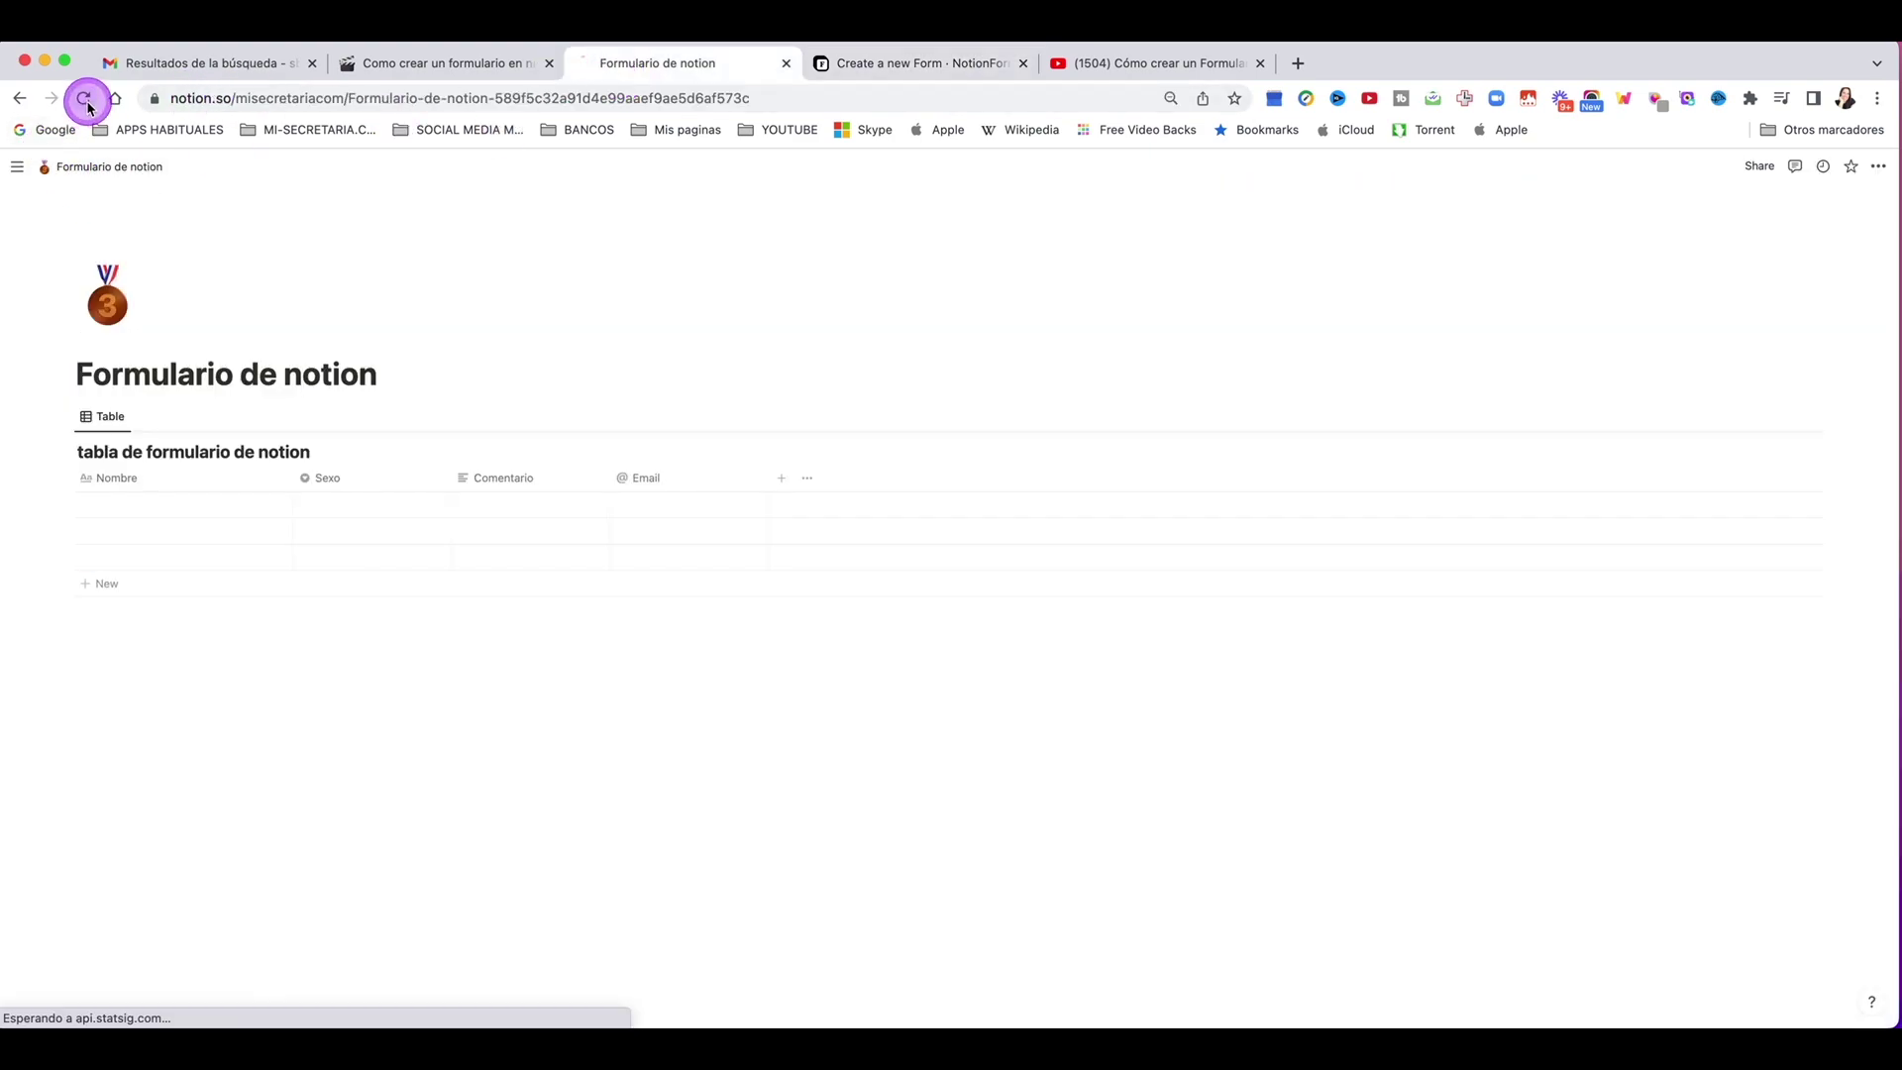
key("ctrl+Tab")
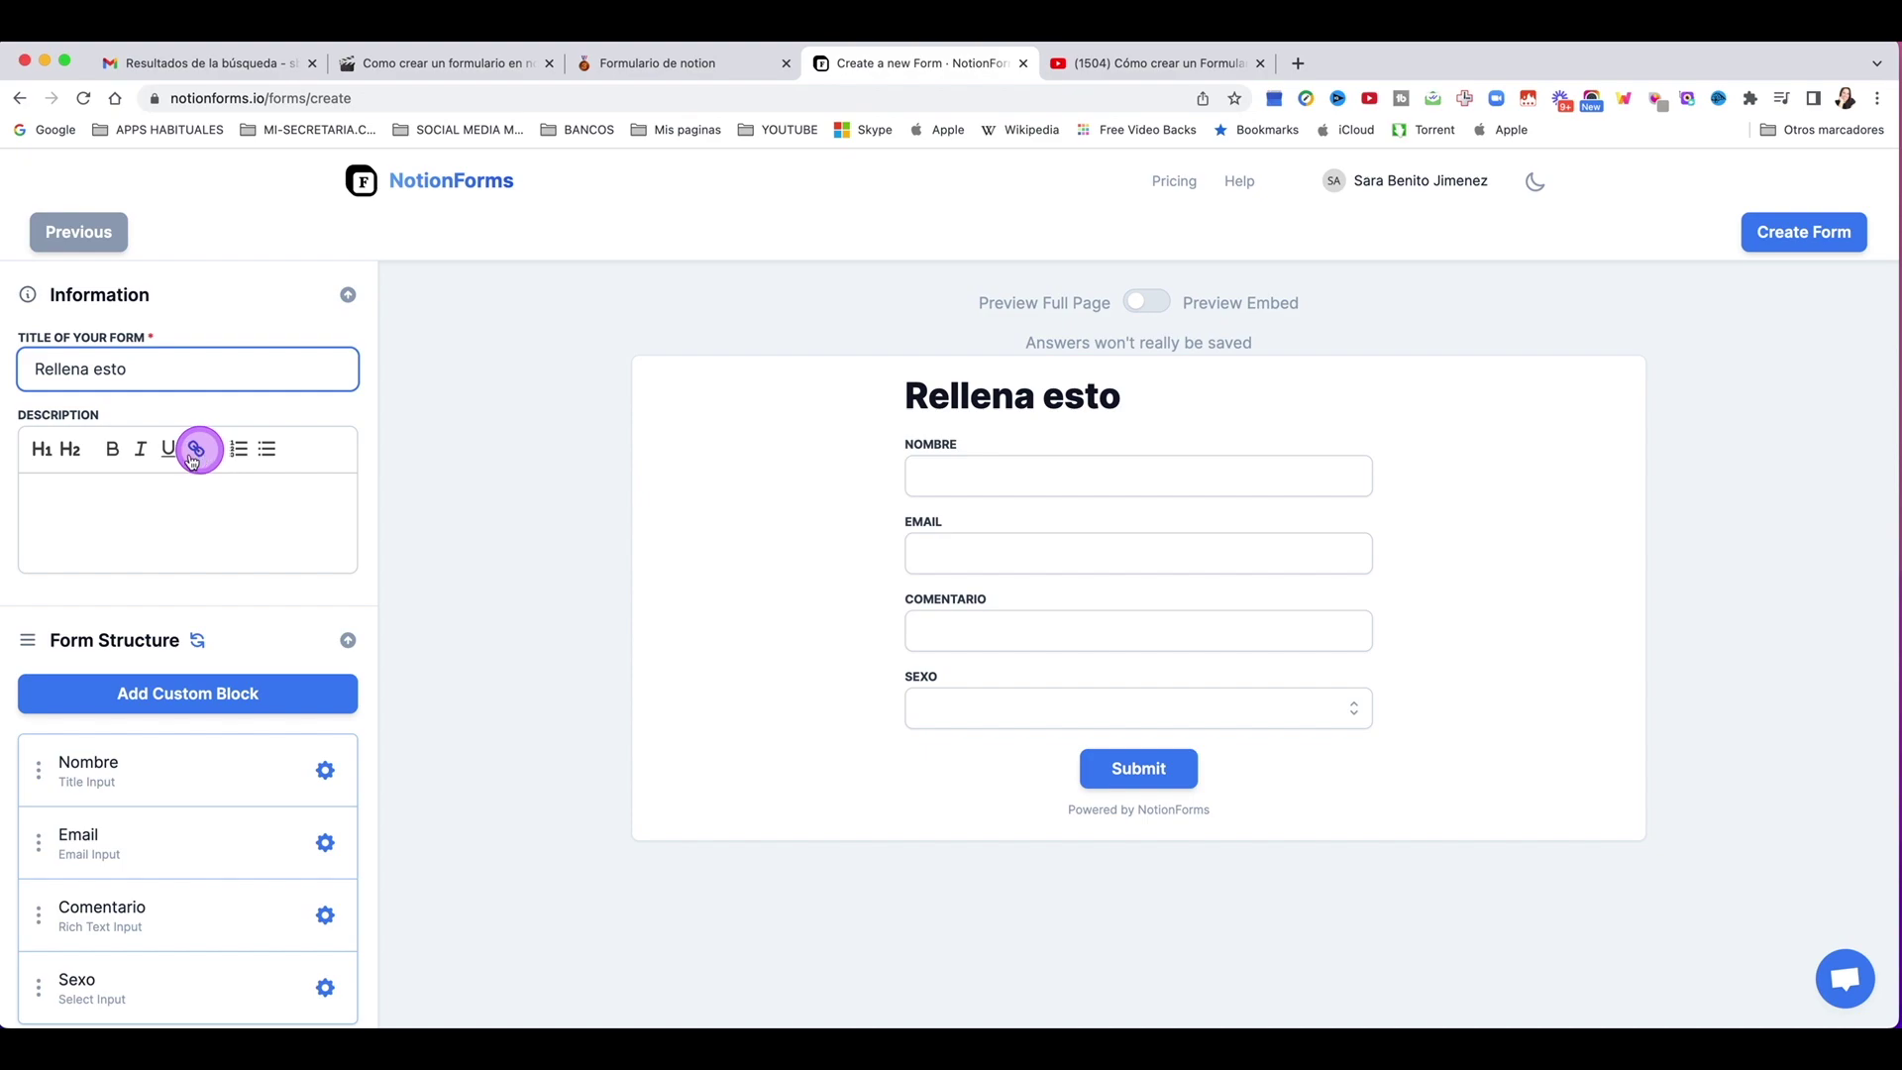
left_click(172, 498)
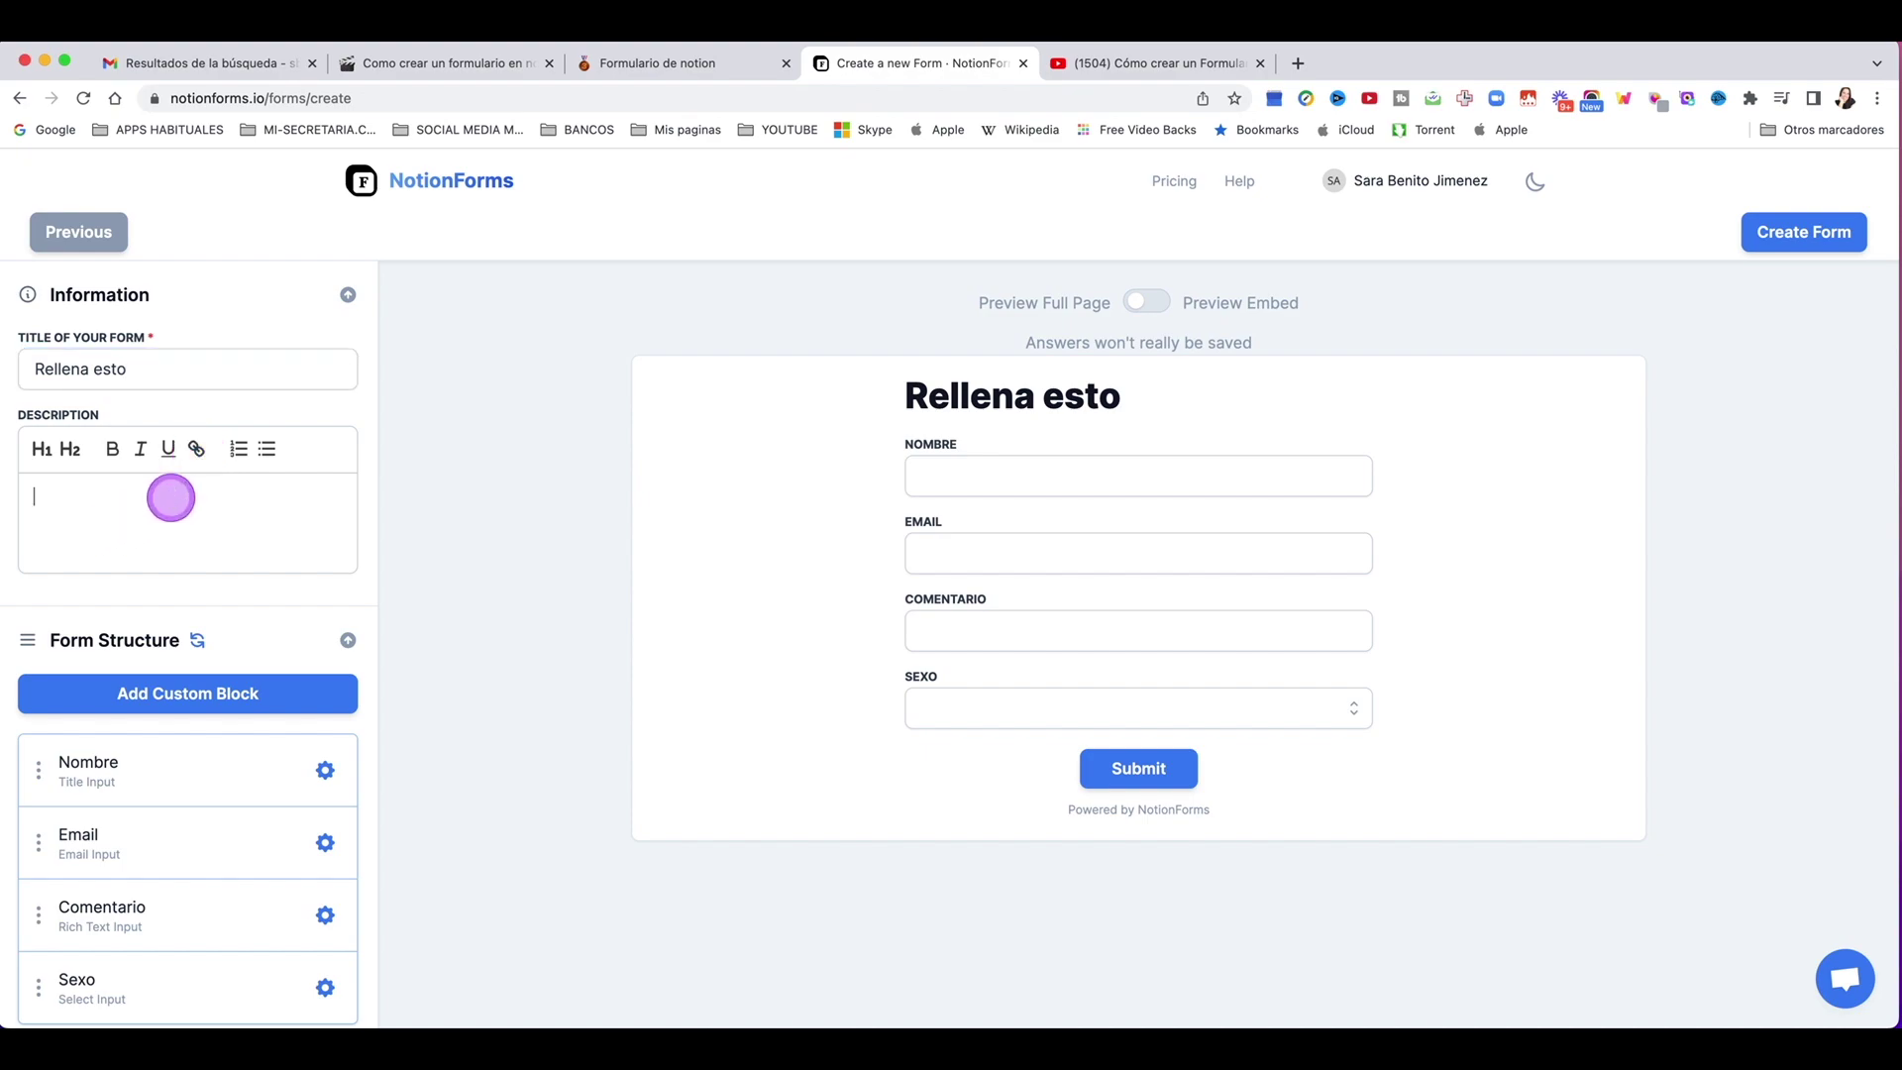
Step: Type the form description and drag the Sexo question above Comentario
type("DEsto será para que te pueda dar acceso a X cosa.")
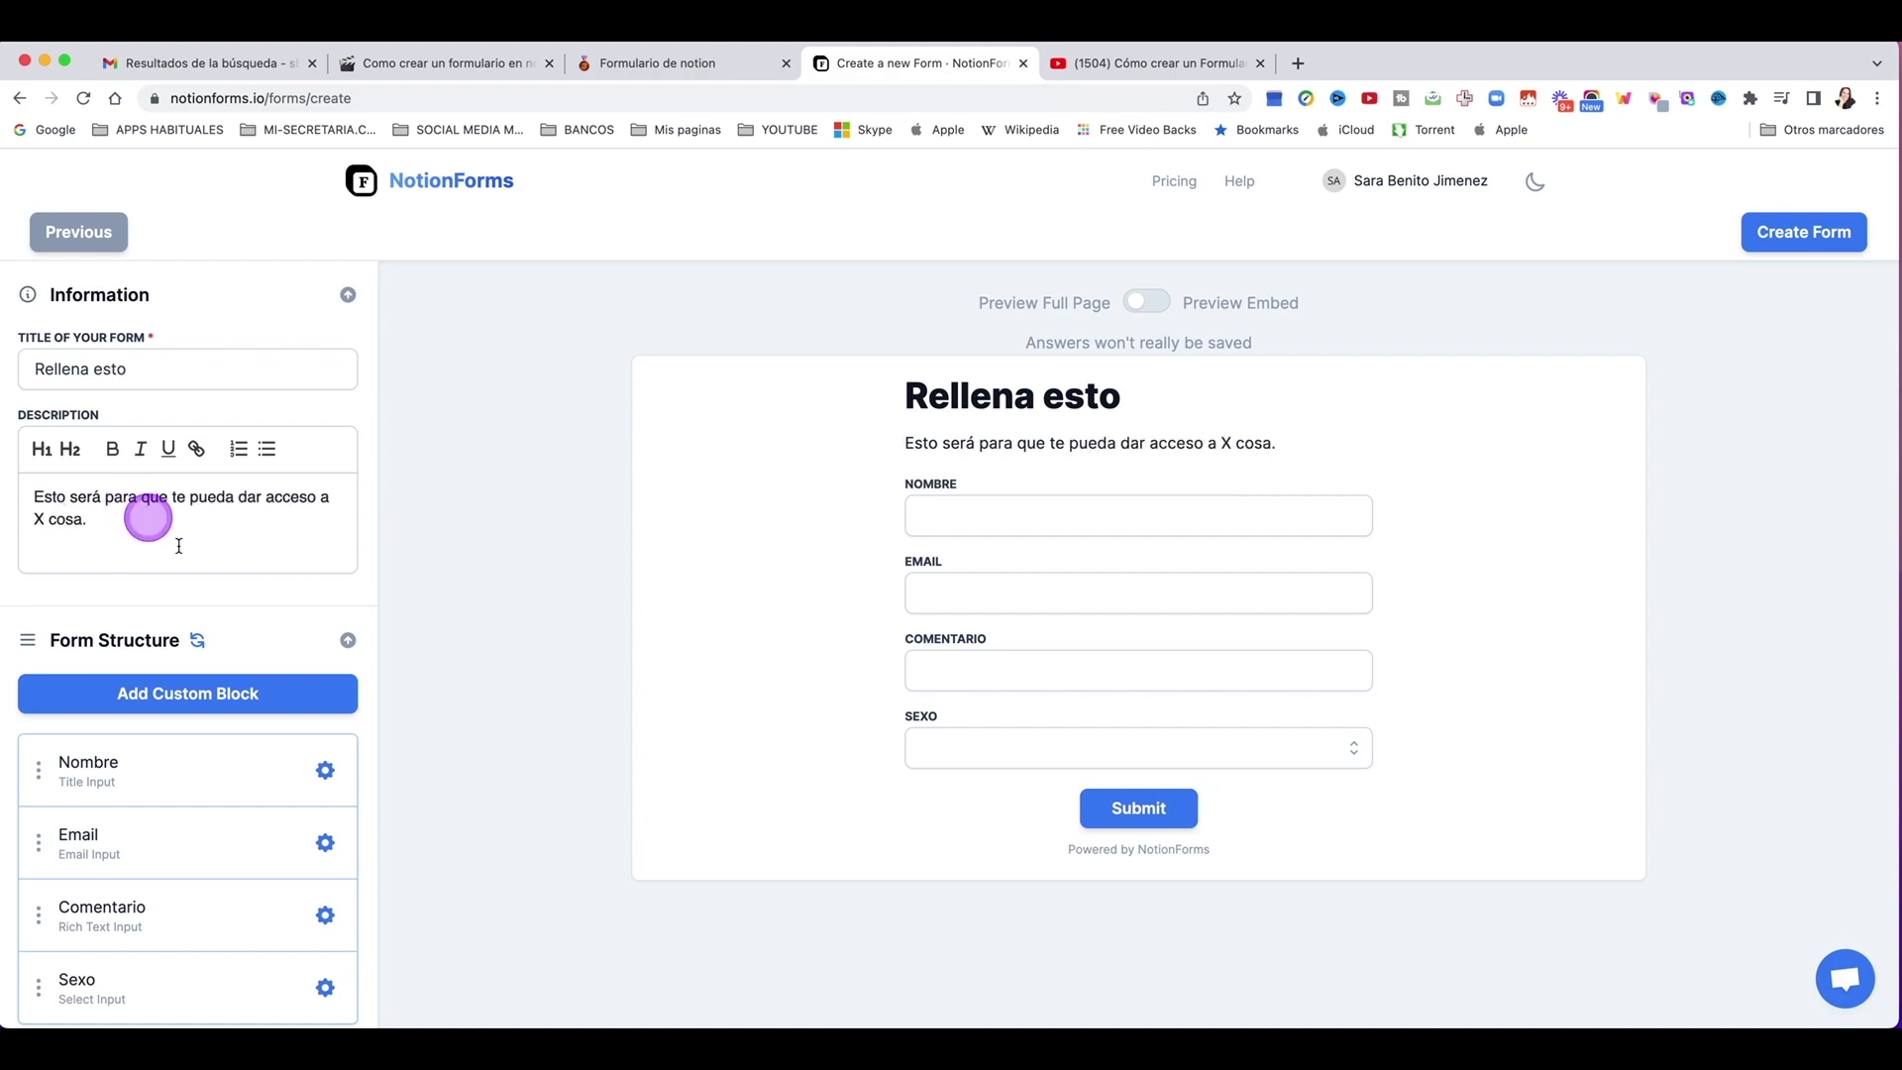
scroll(327, 470, "down", 3)
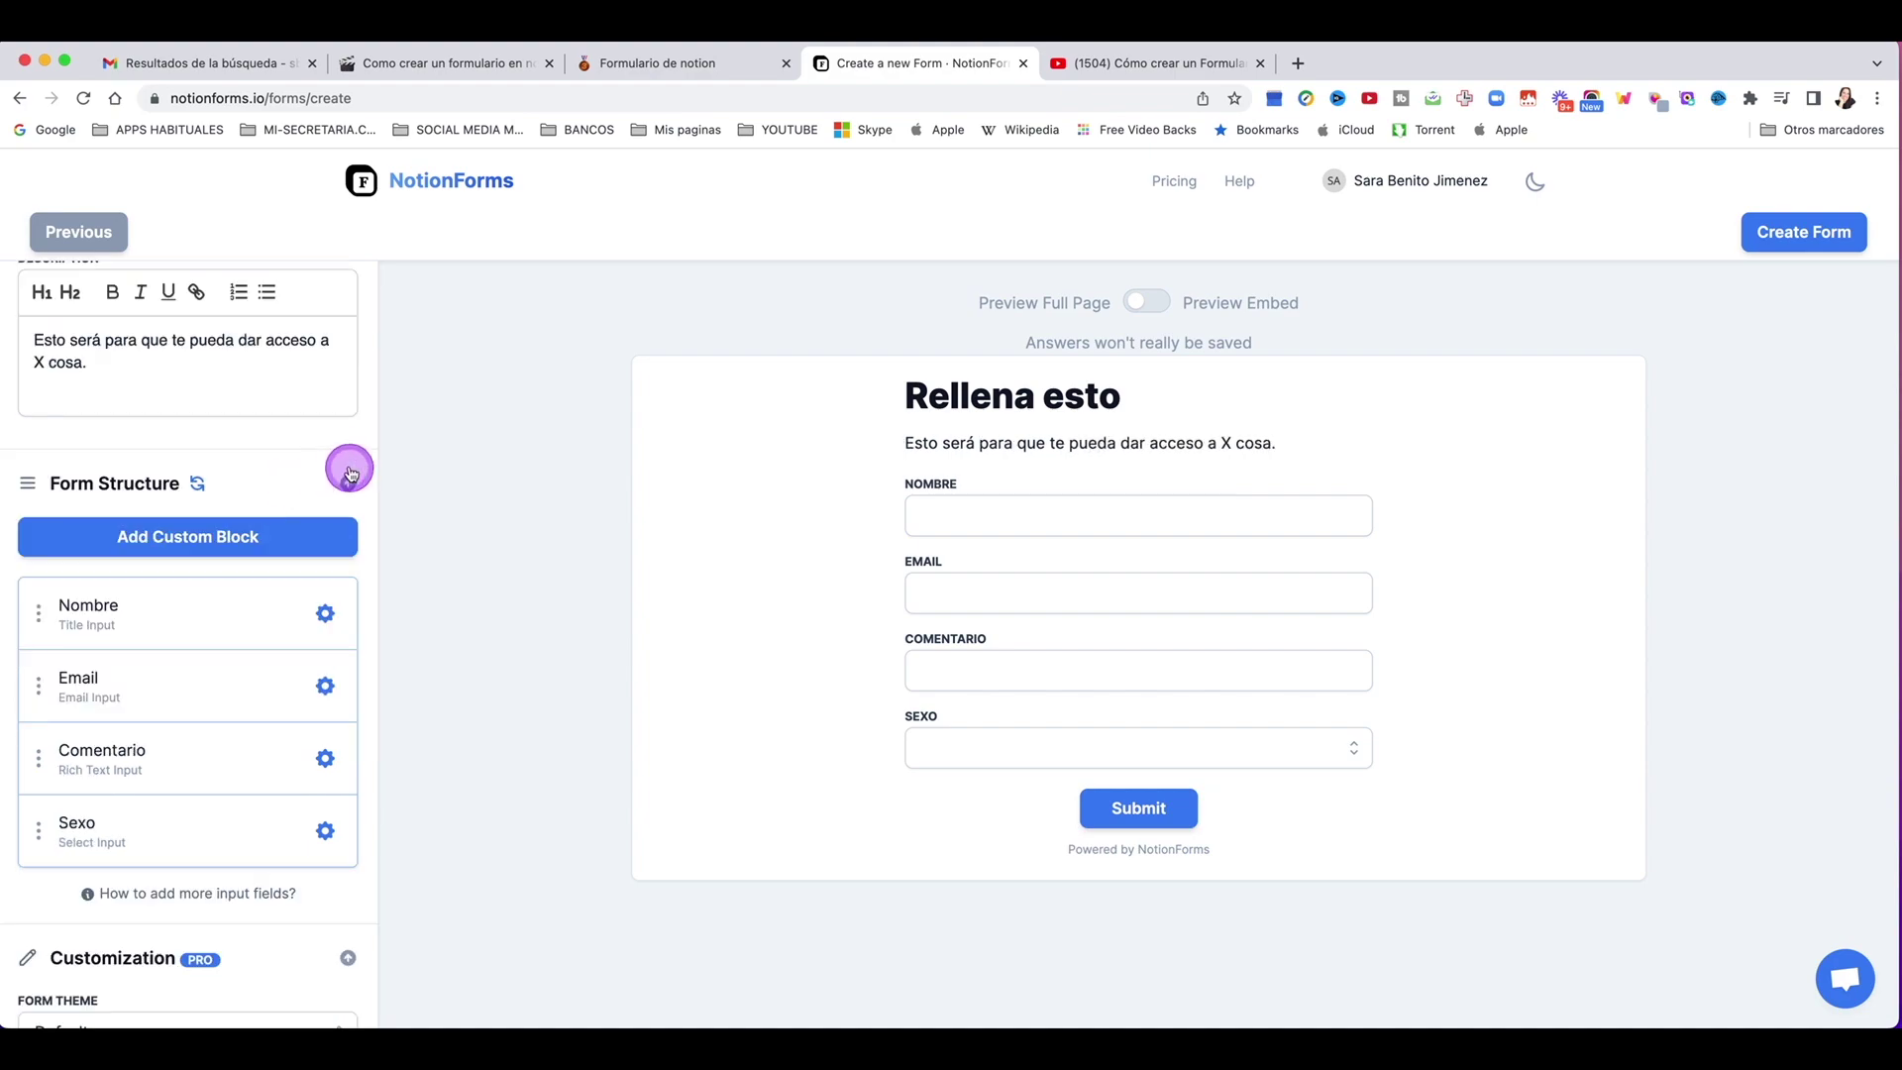
scroll(119, 628, "down", 1)
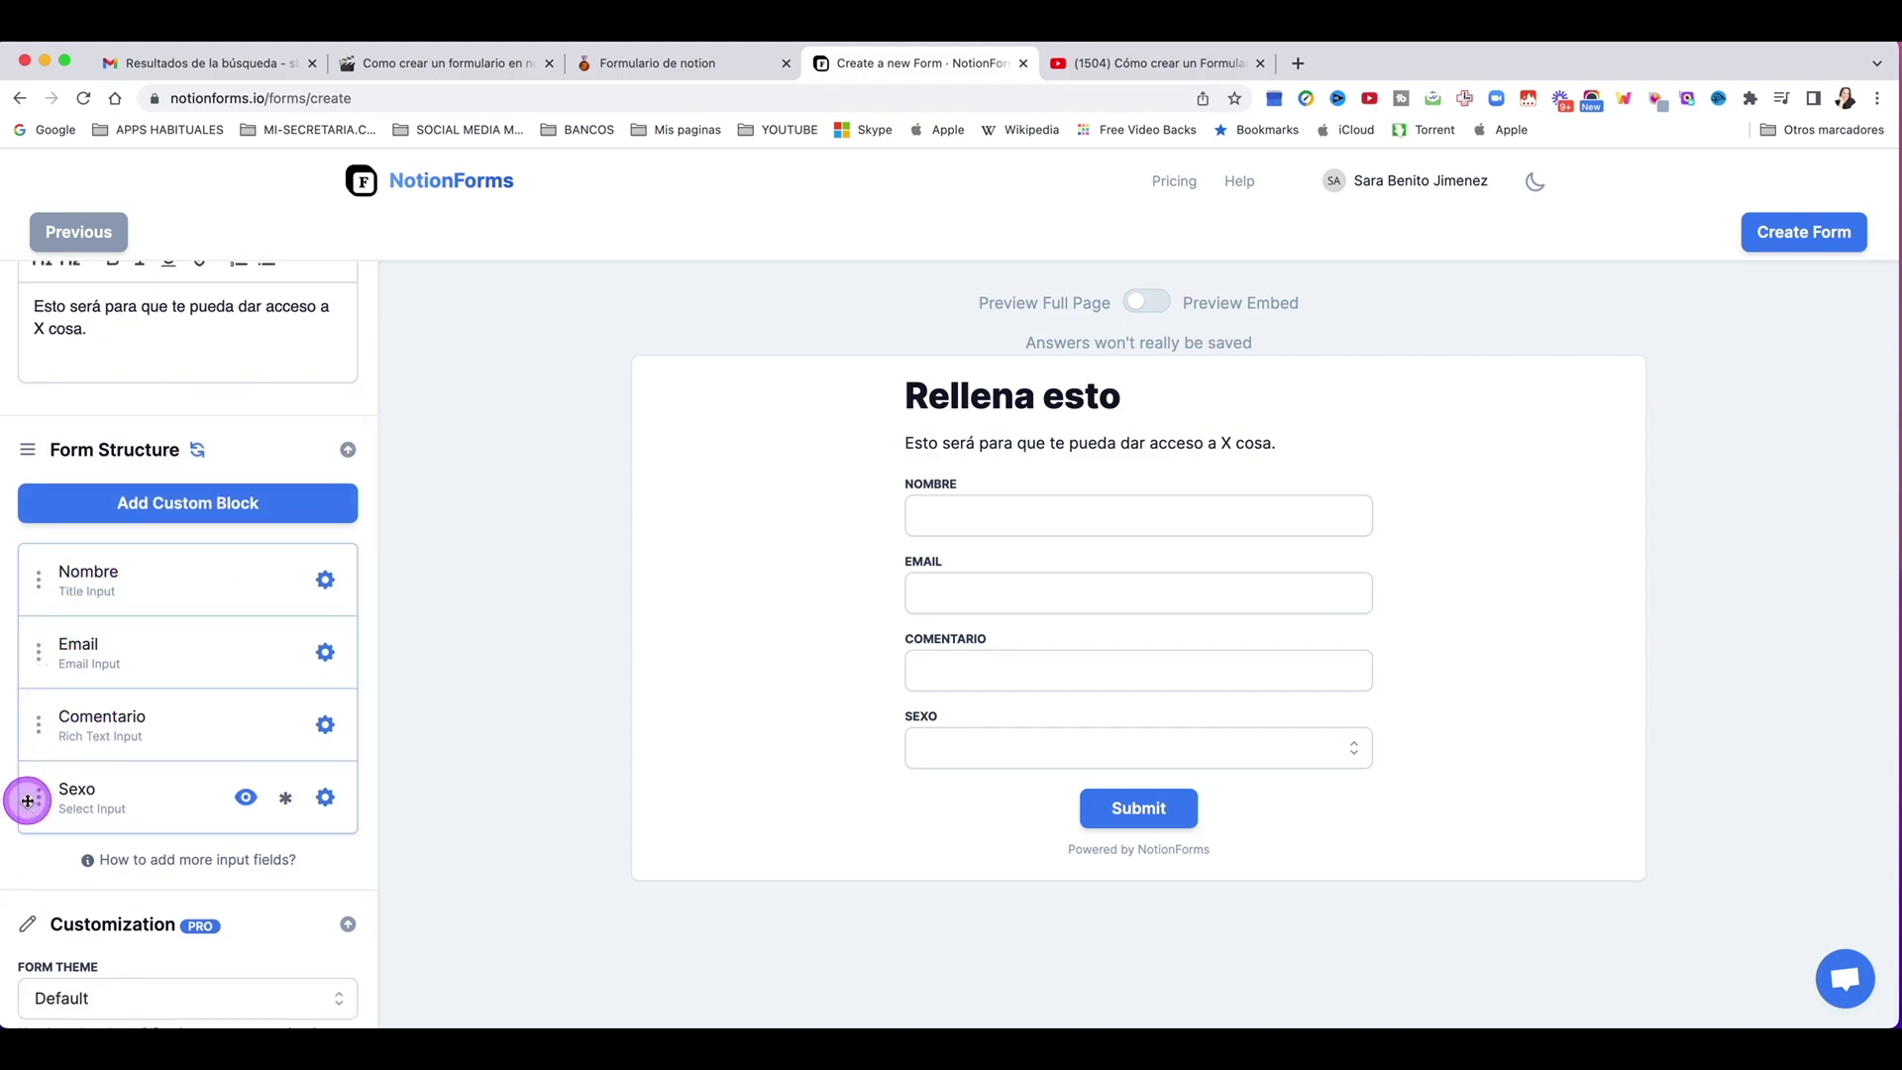
left_click_drag(30, 801, 42, 714)
scroll(330, 514, "down", 1)
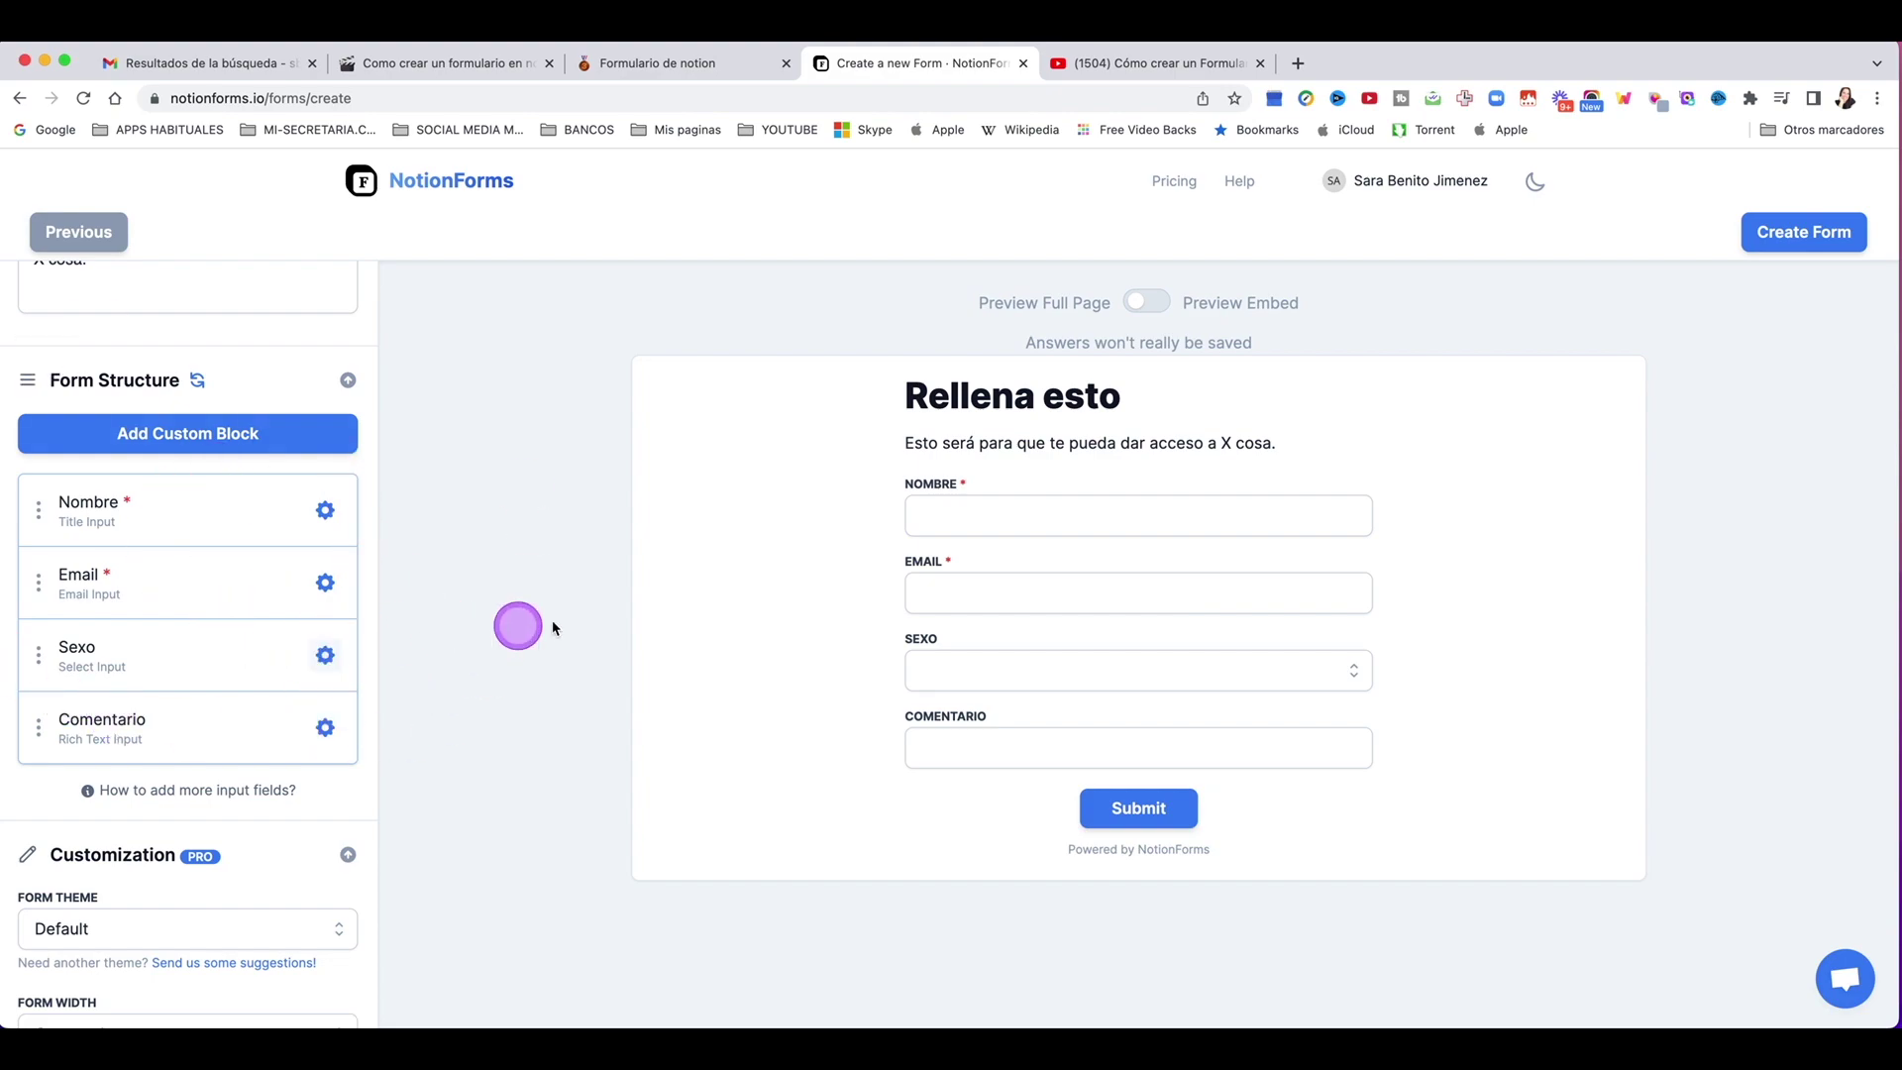
Step: Open the Nombre field settings, briefly hiding and re-showing the field
left_click(356, 507)
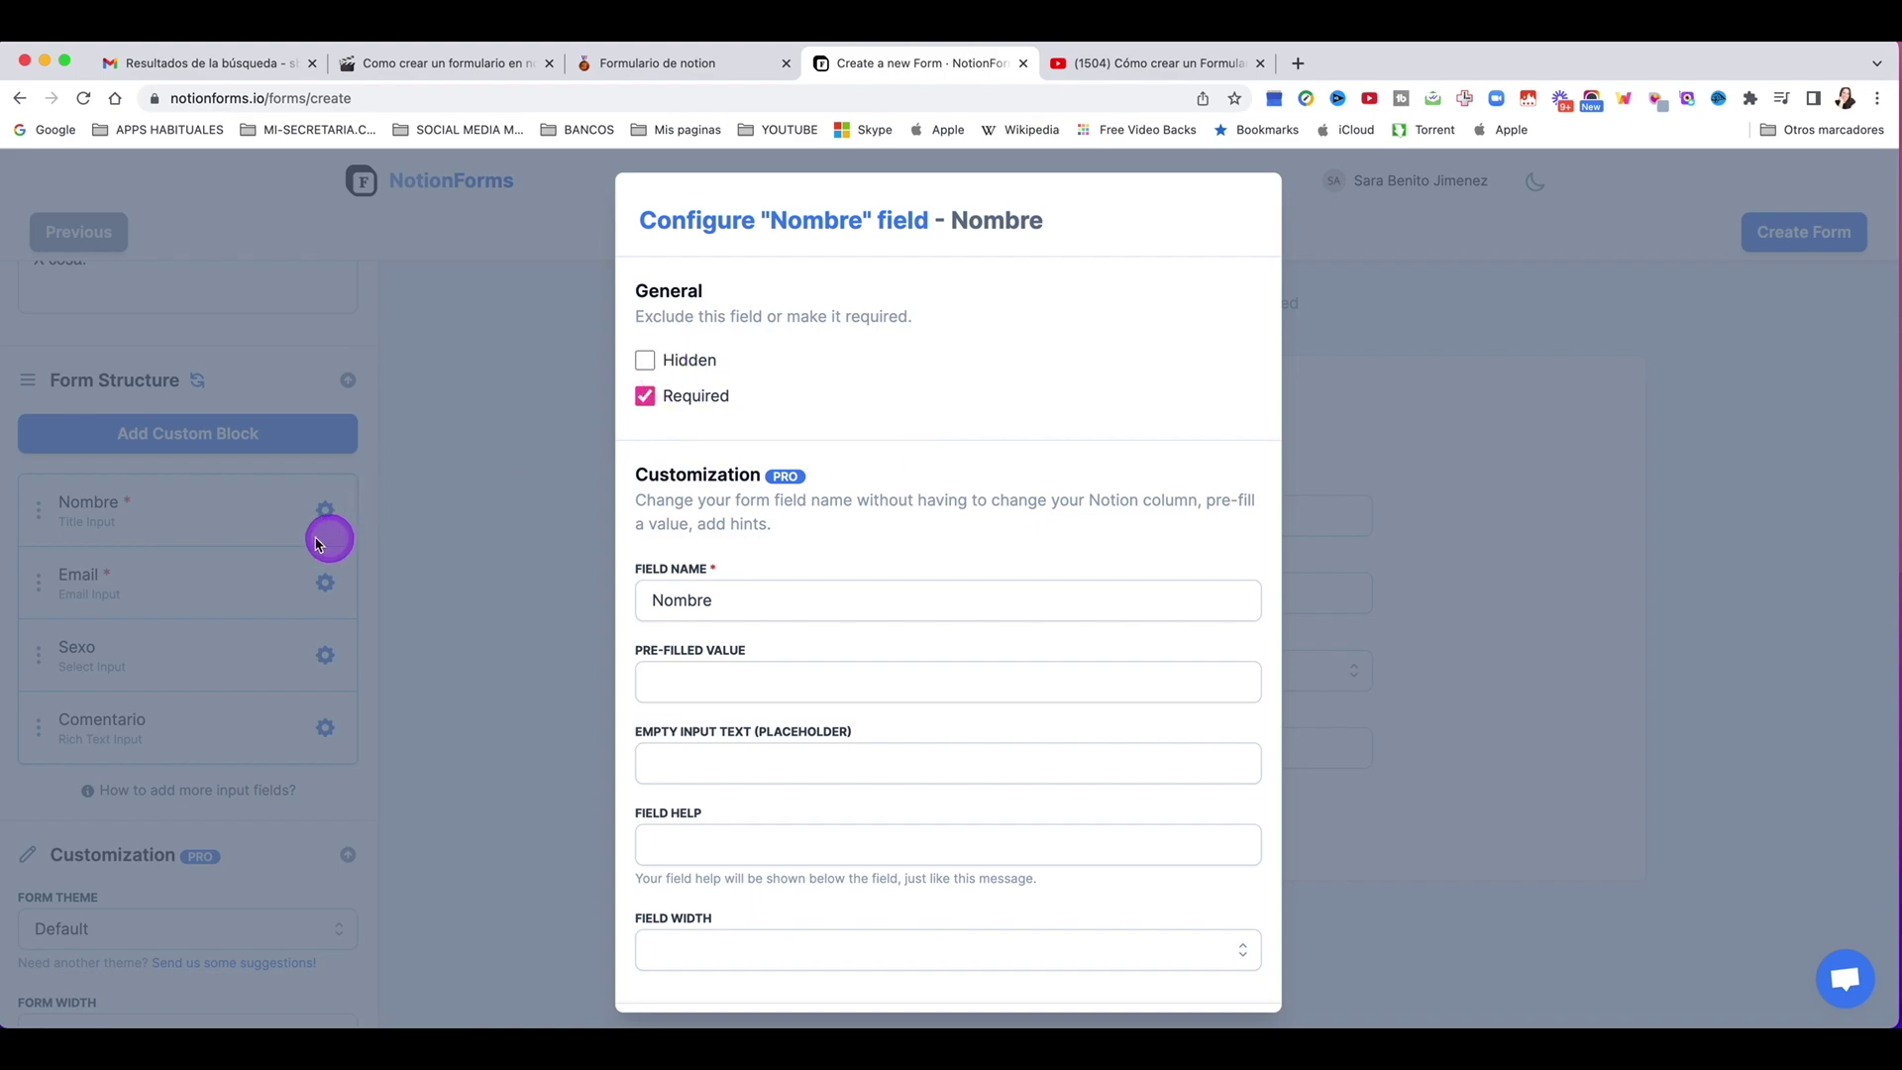
left_click(418, 487)
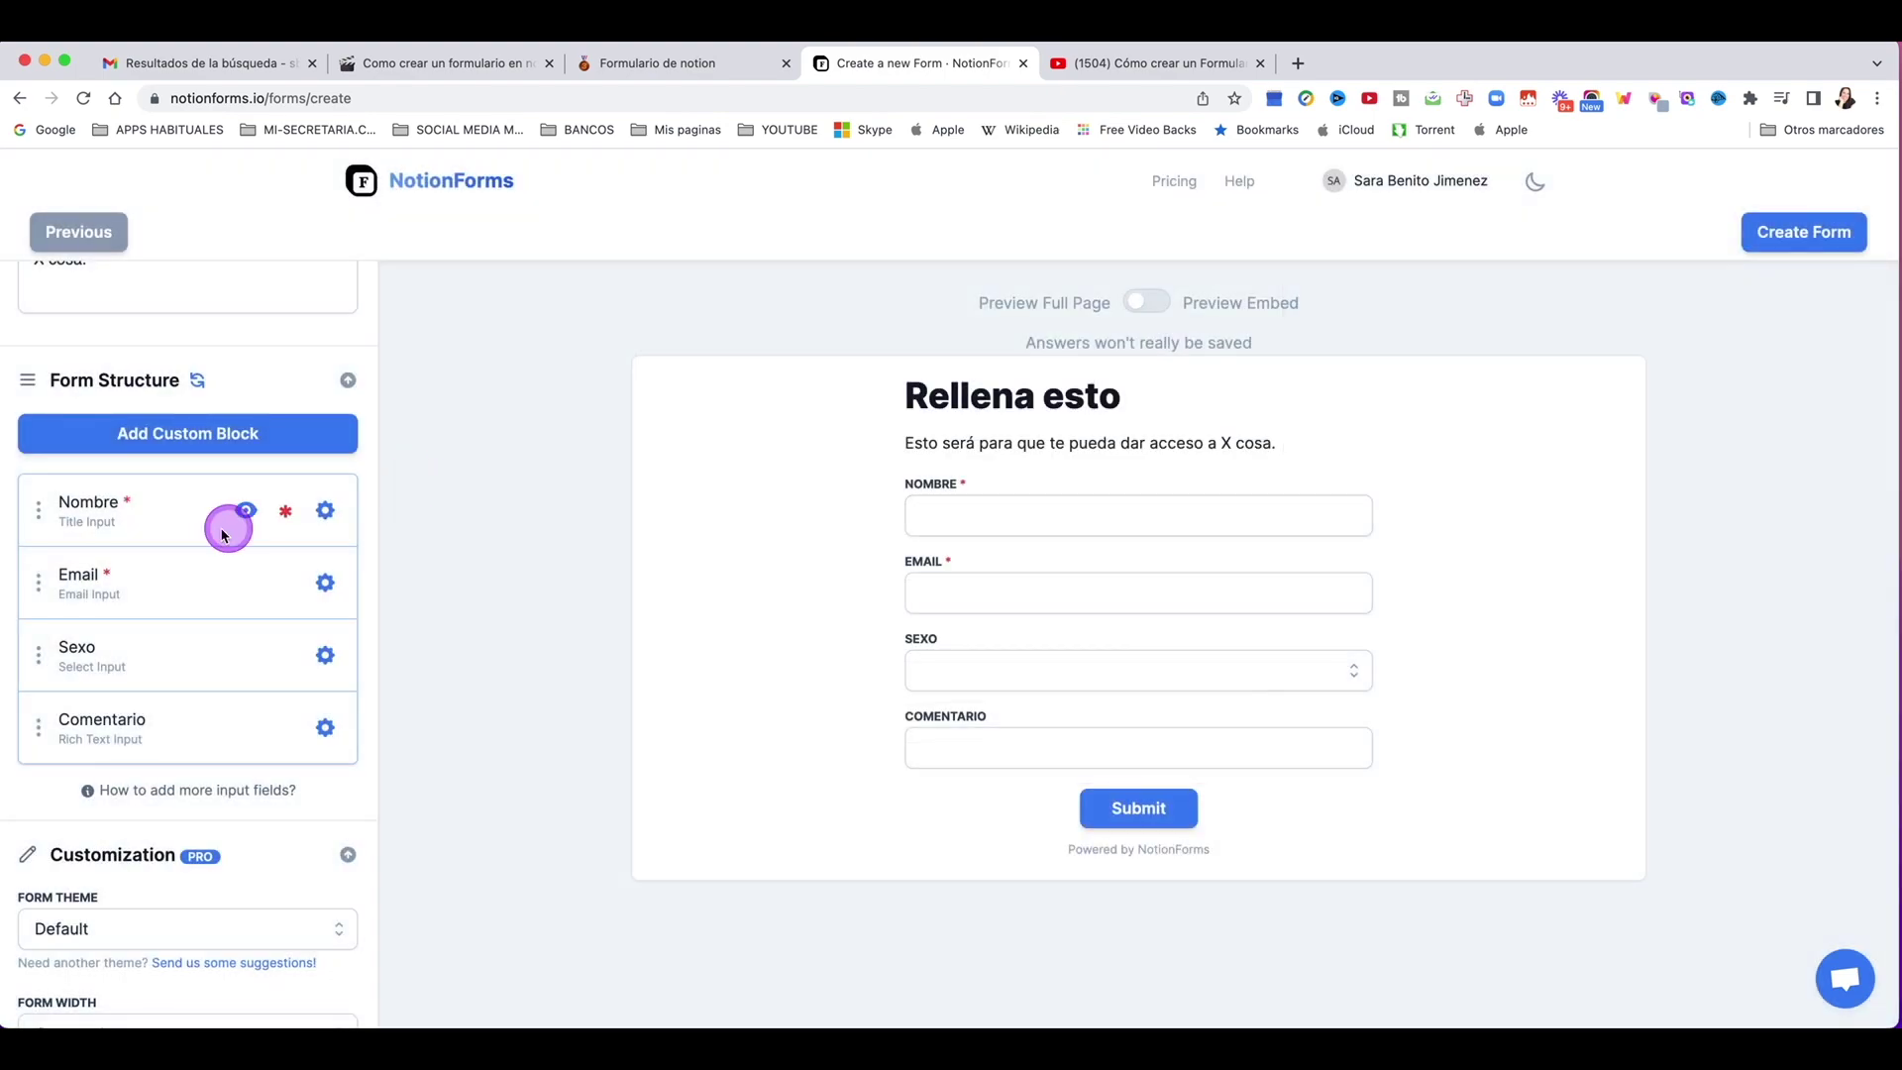
left_click(248, 513)
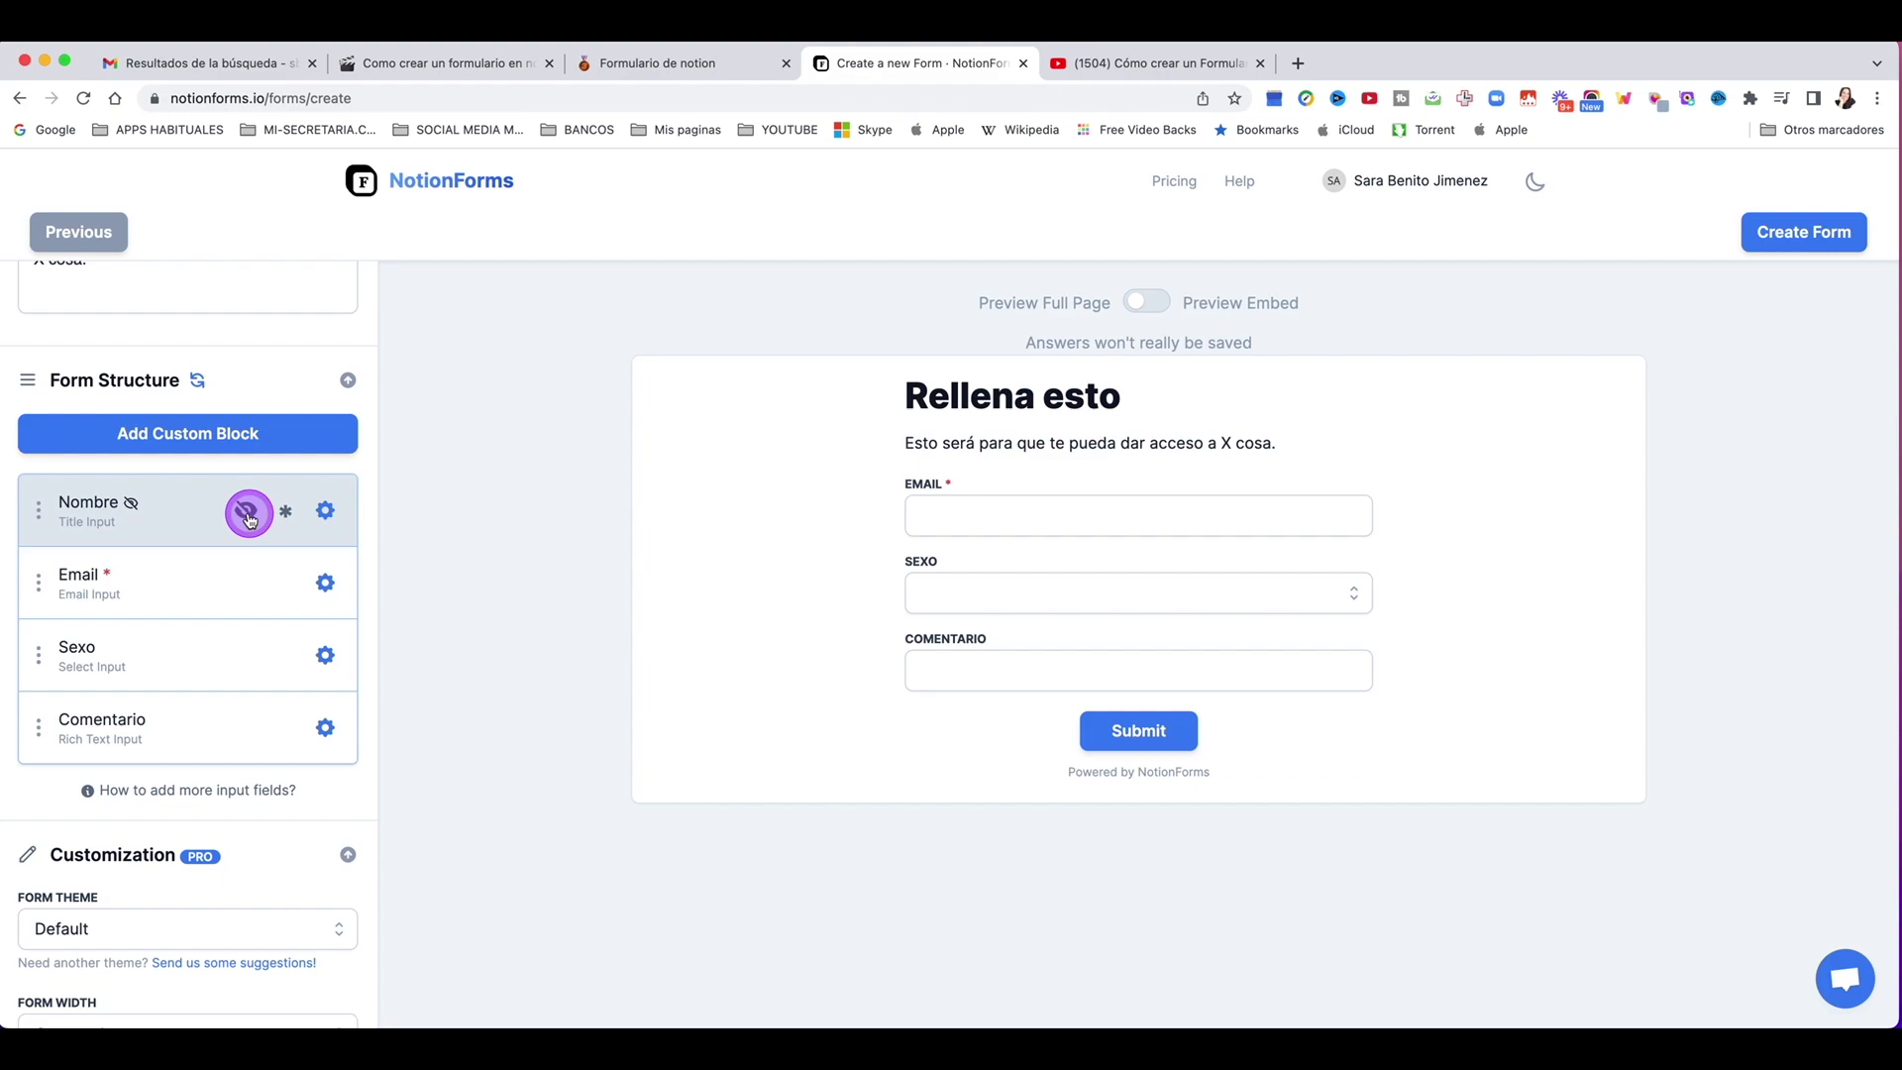
left_click(247, 514)
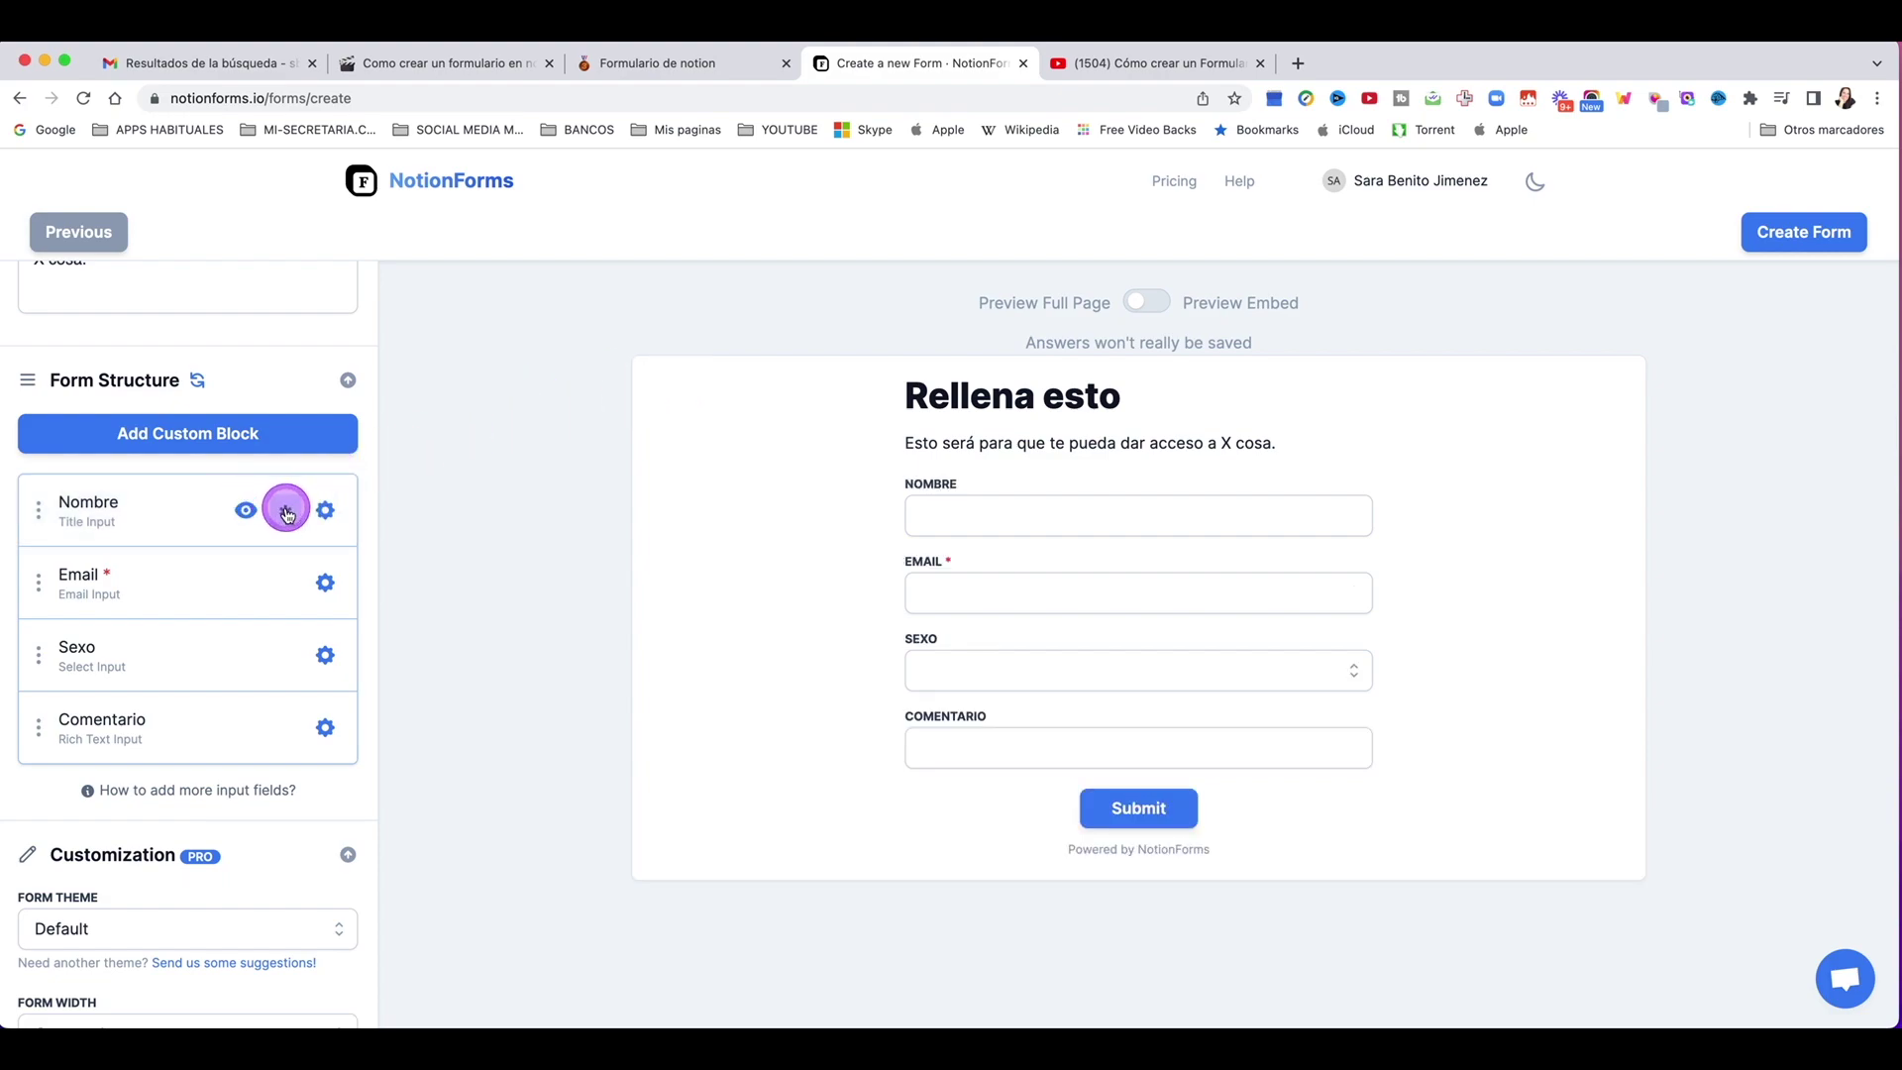
left_click(321, 512)
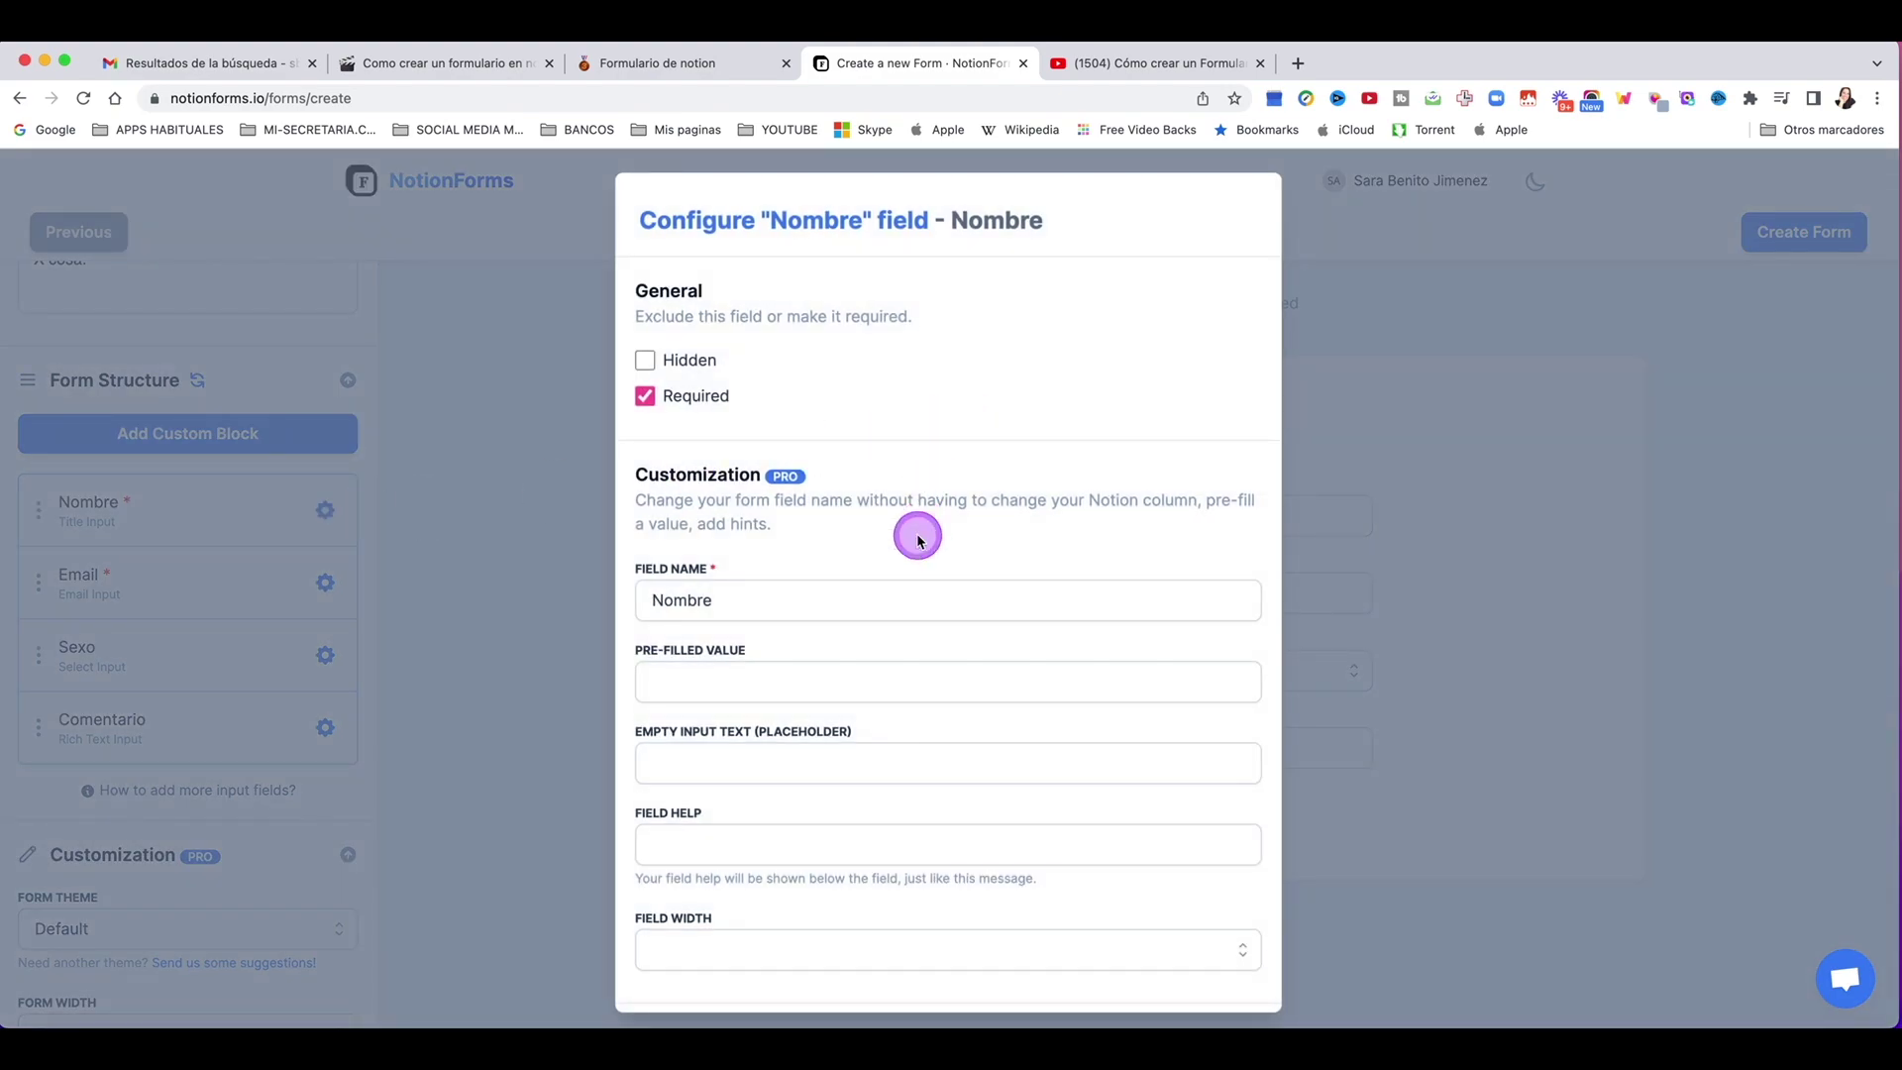
scroll(917, 540, "down", 2)
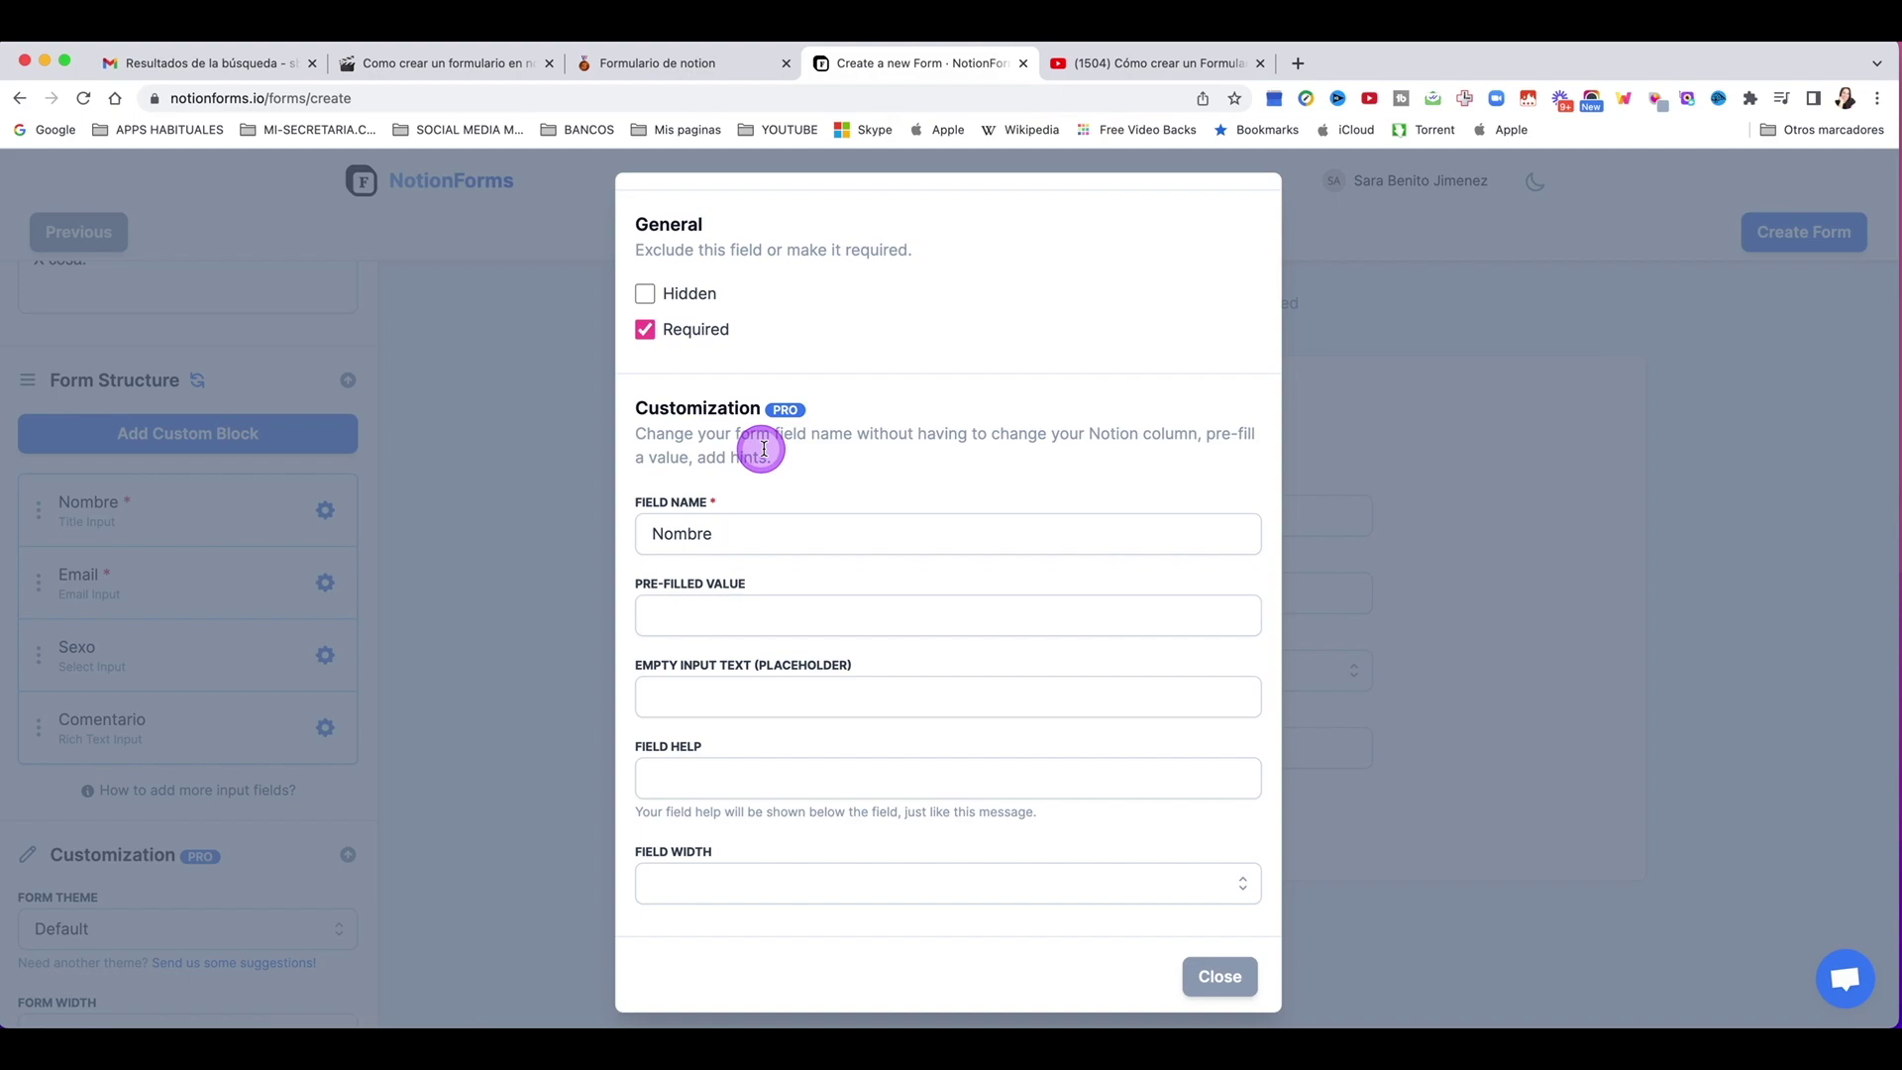
scroll(789, 406, "up", 3)
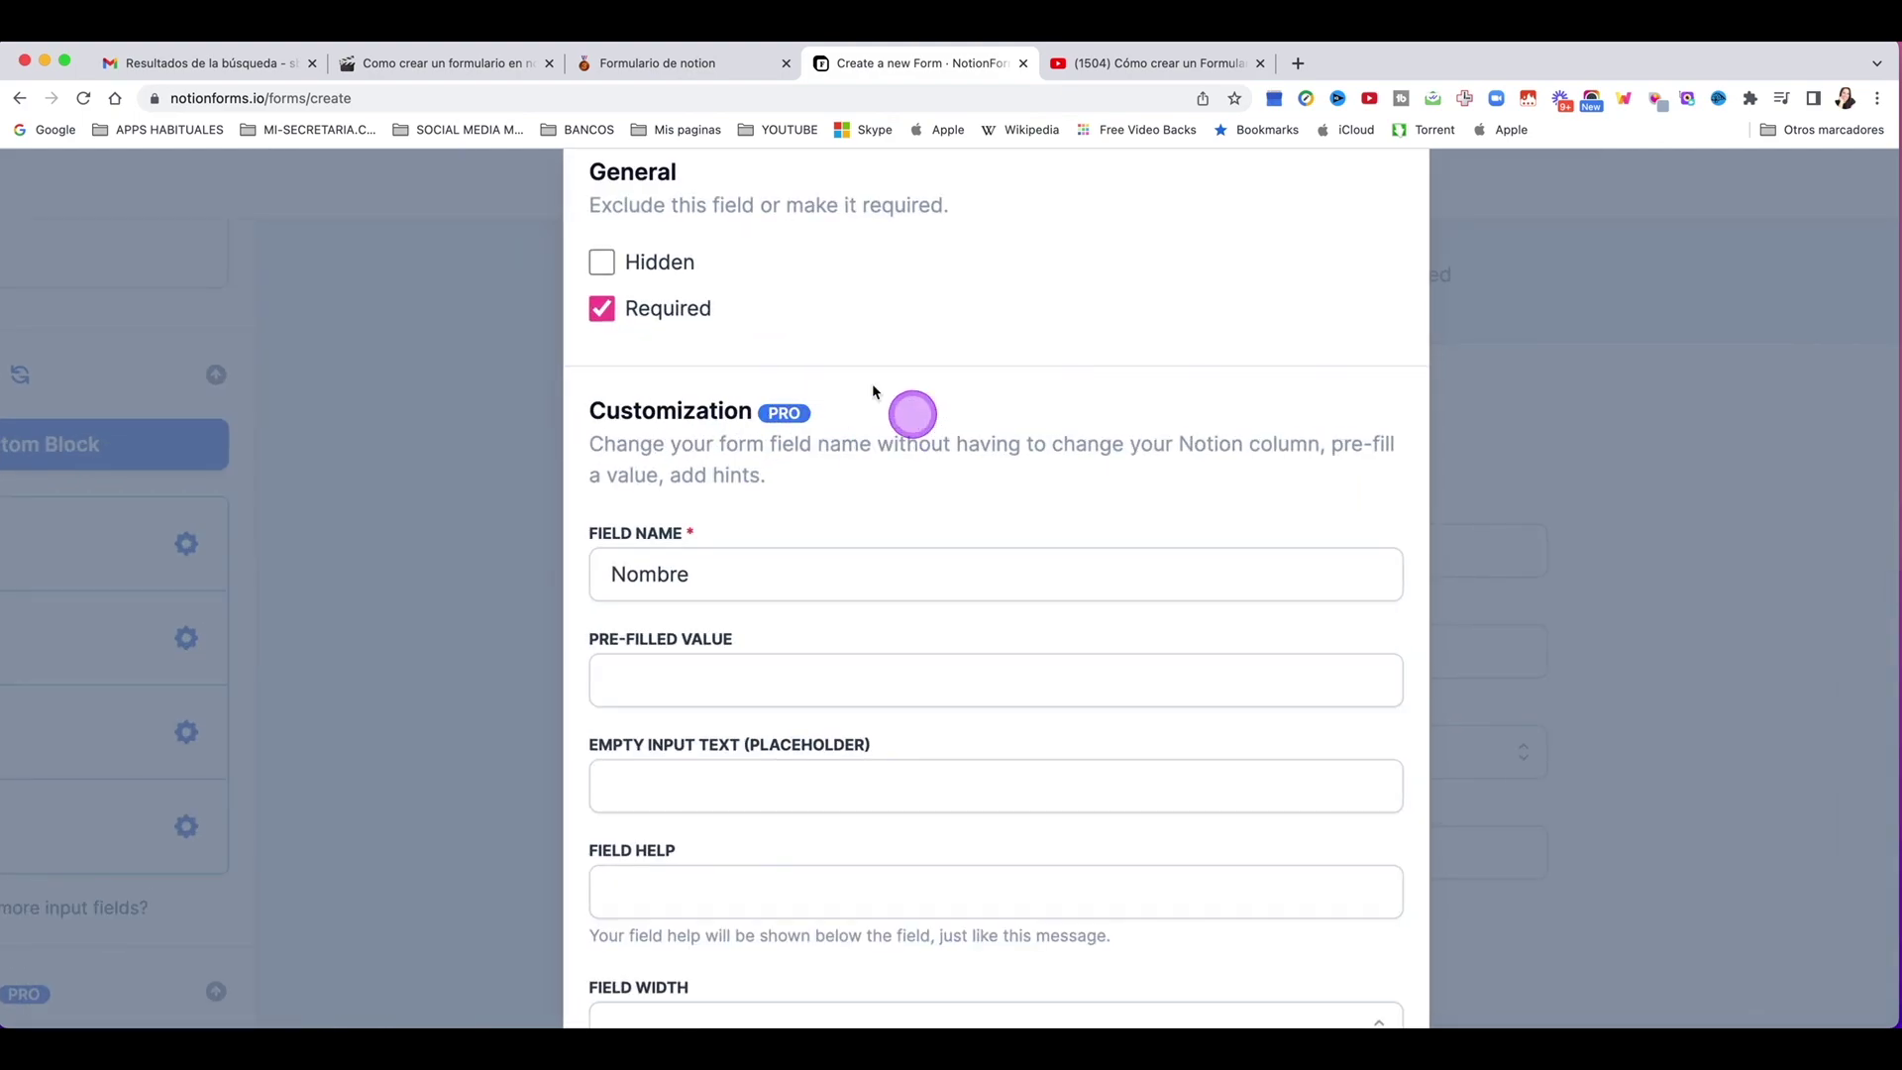
scroll(901, 410, "down", 1)
scroll(798, 476, "down", 2)
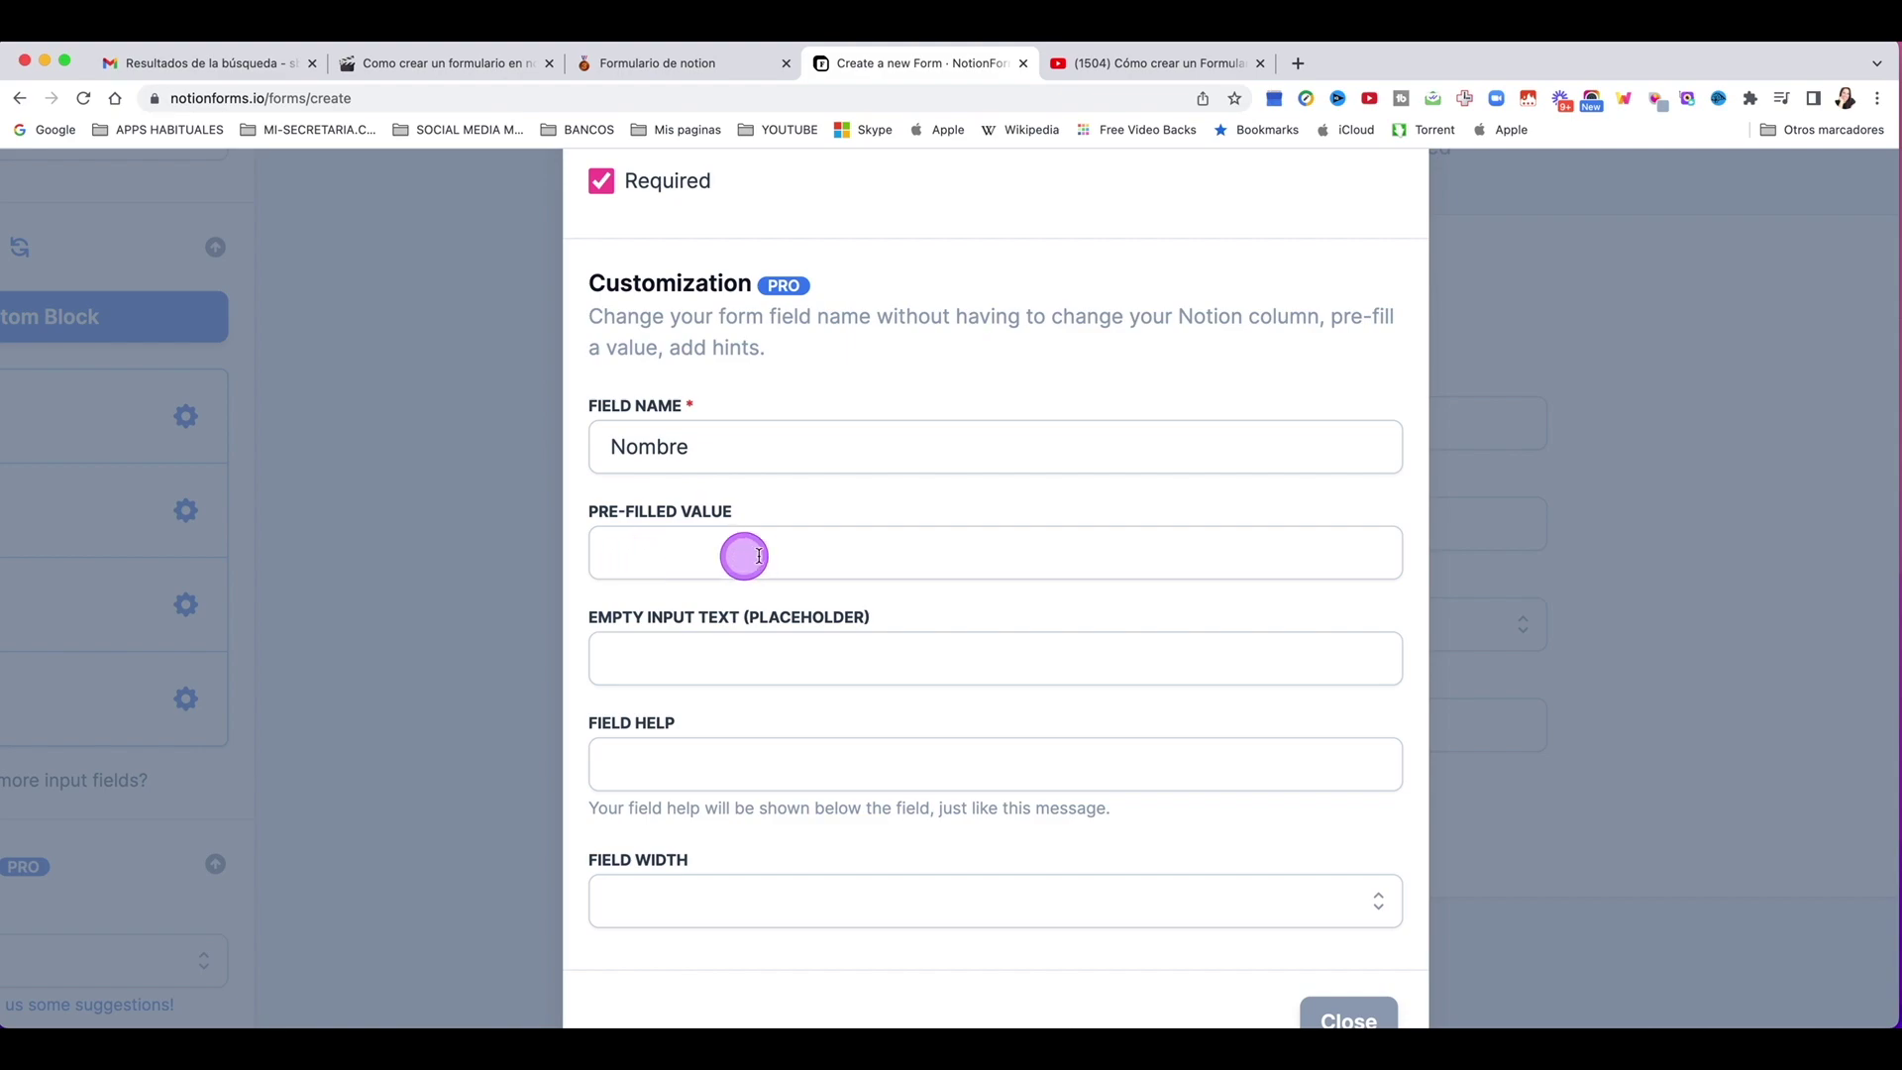
Step: Give Nombre the help text 'Pon tu nombre aquí' and set it to half width
left_click(700, 553)
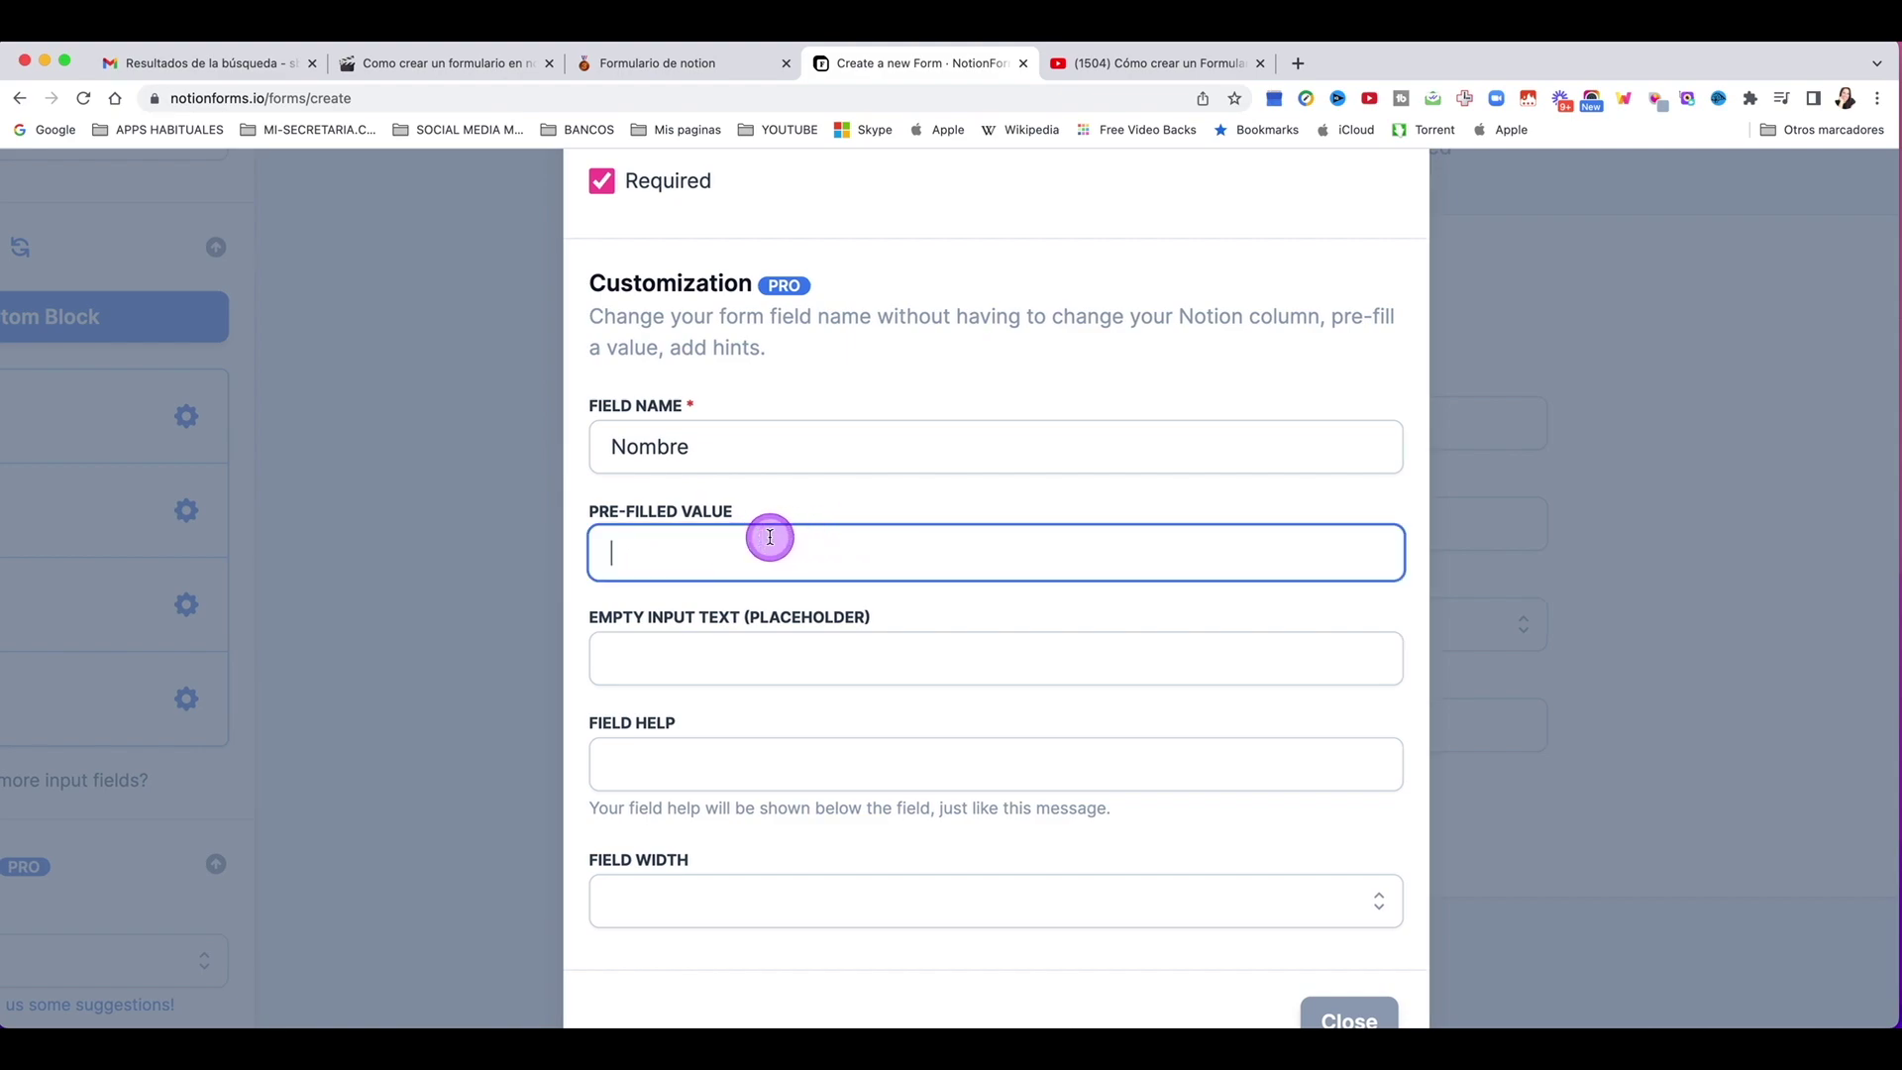
scroll(738, 626, "down", 1)
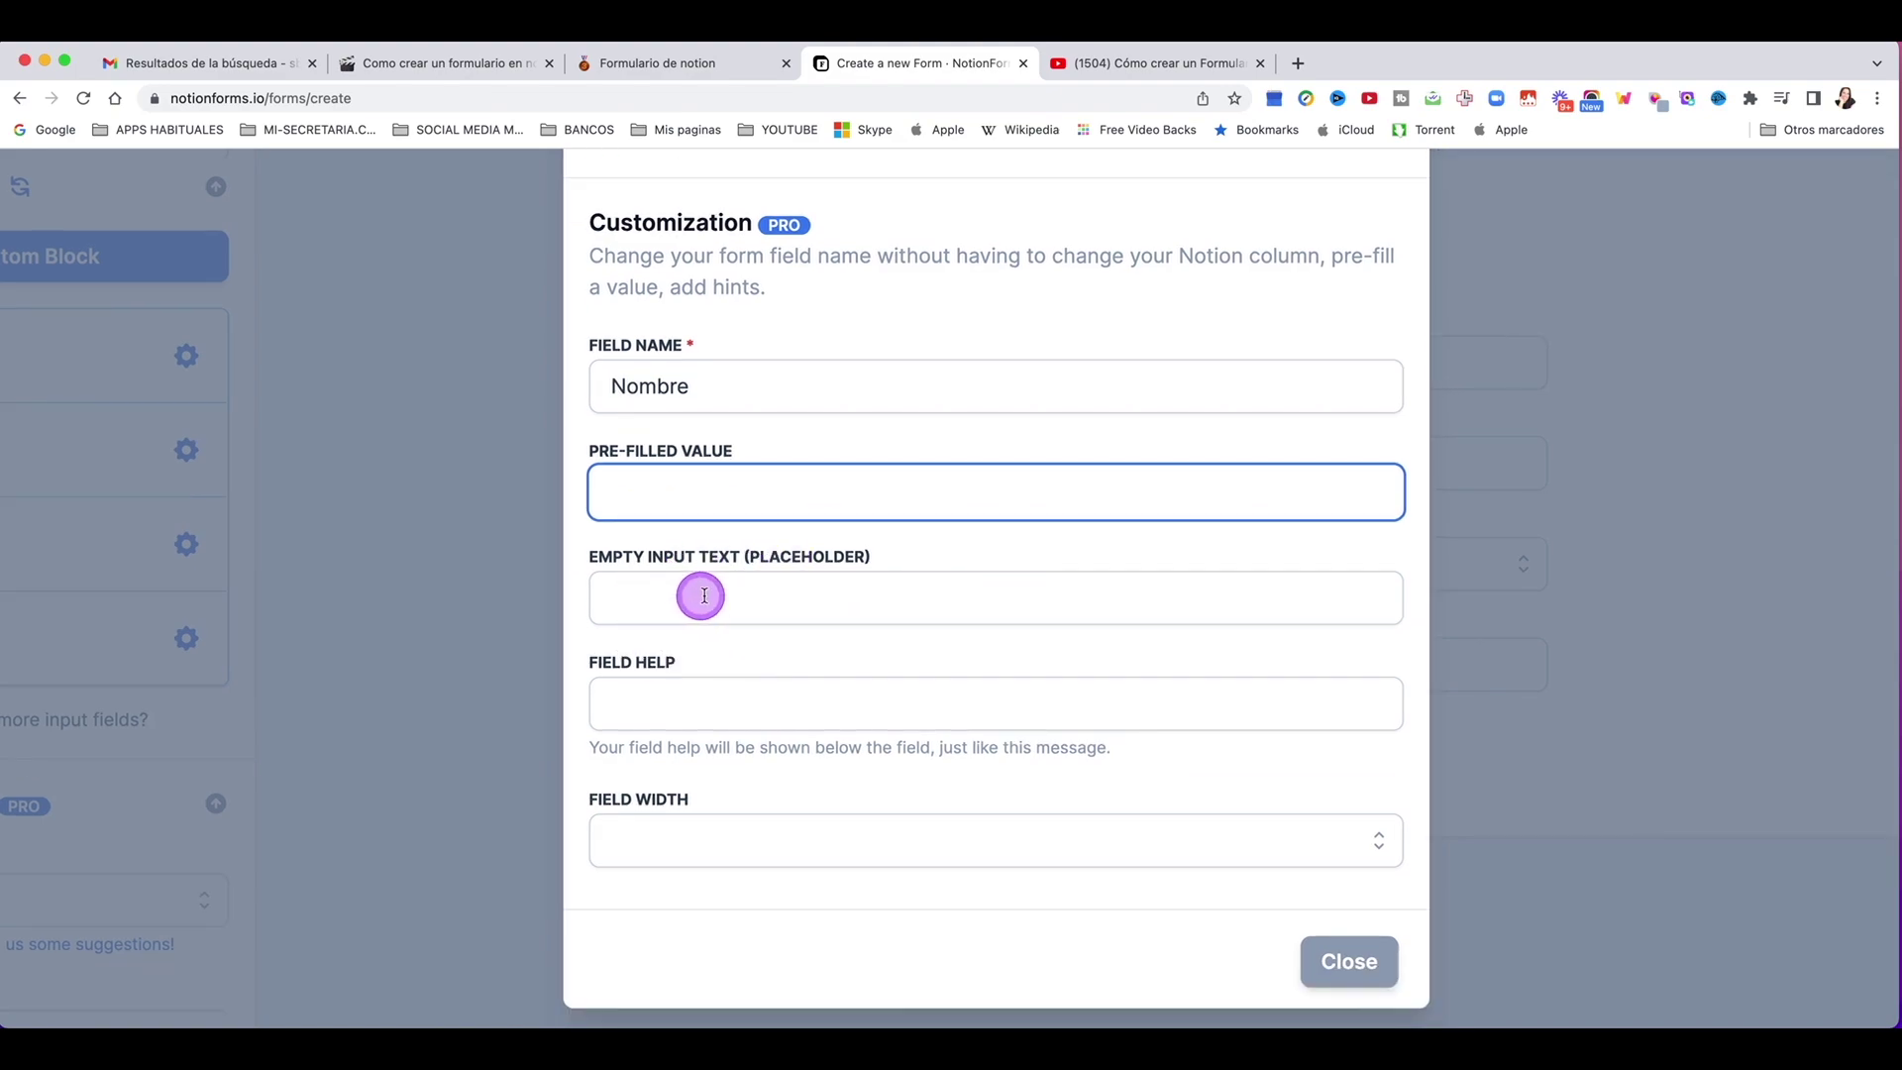
left_click_drag(883, 564, 849, 531)
left_click(637, 552)
left_click(709, 598)
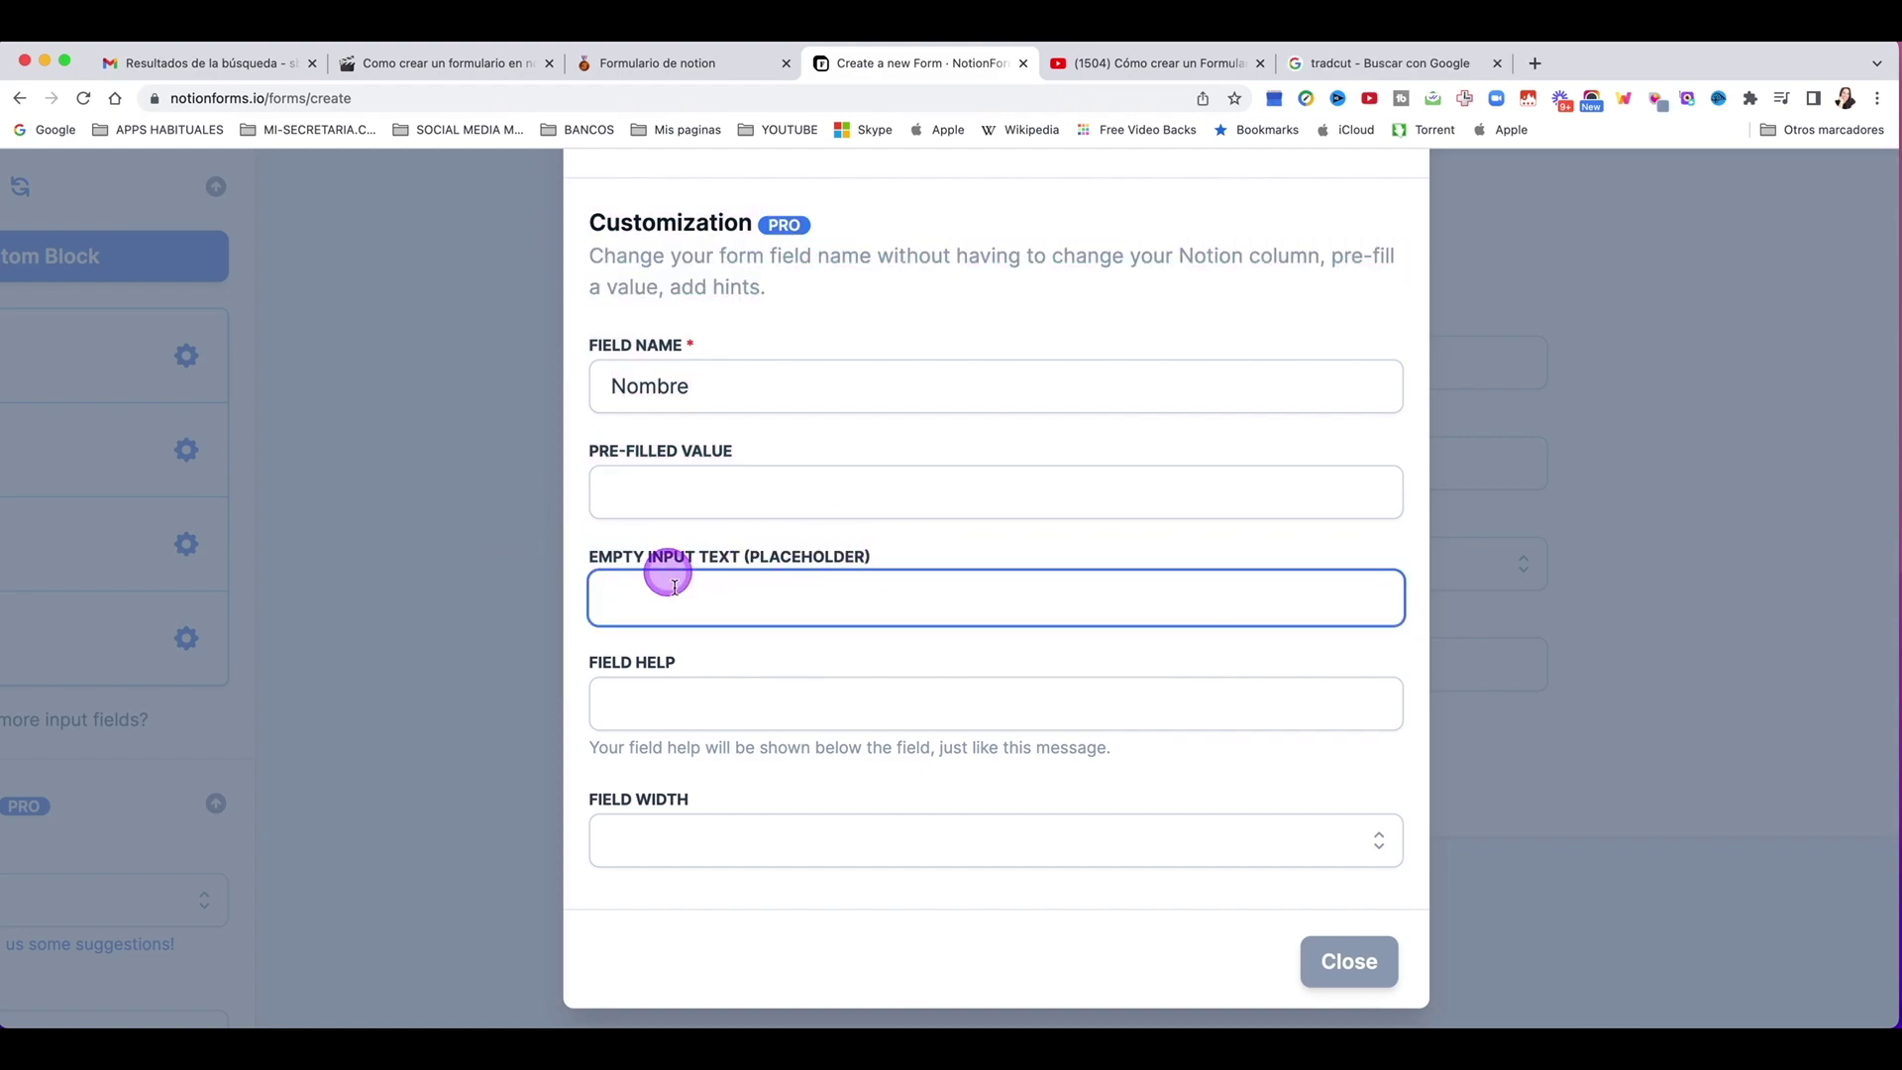
left_click(655, 707)
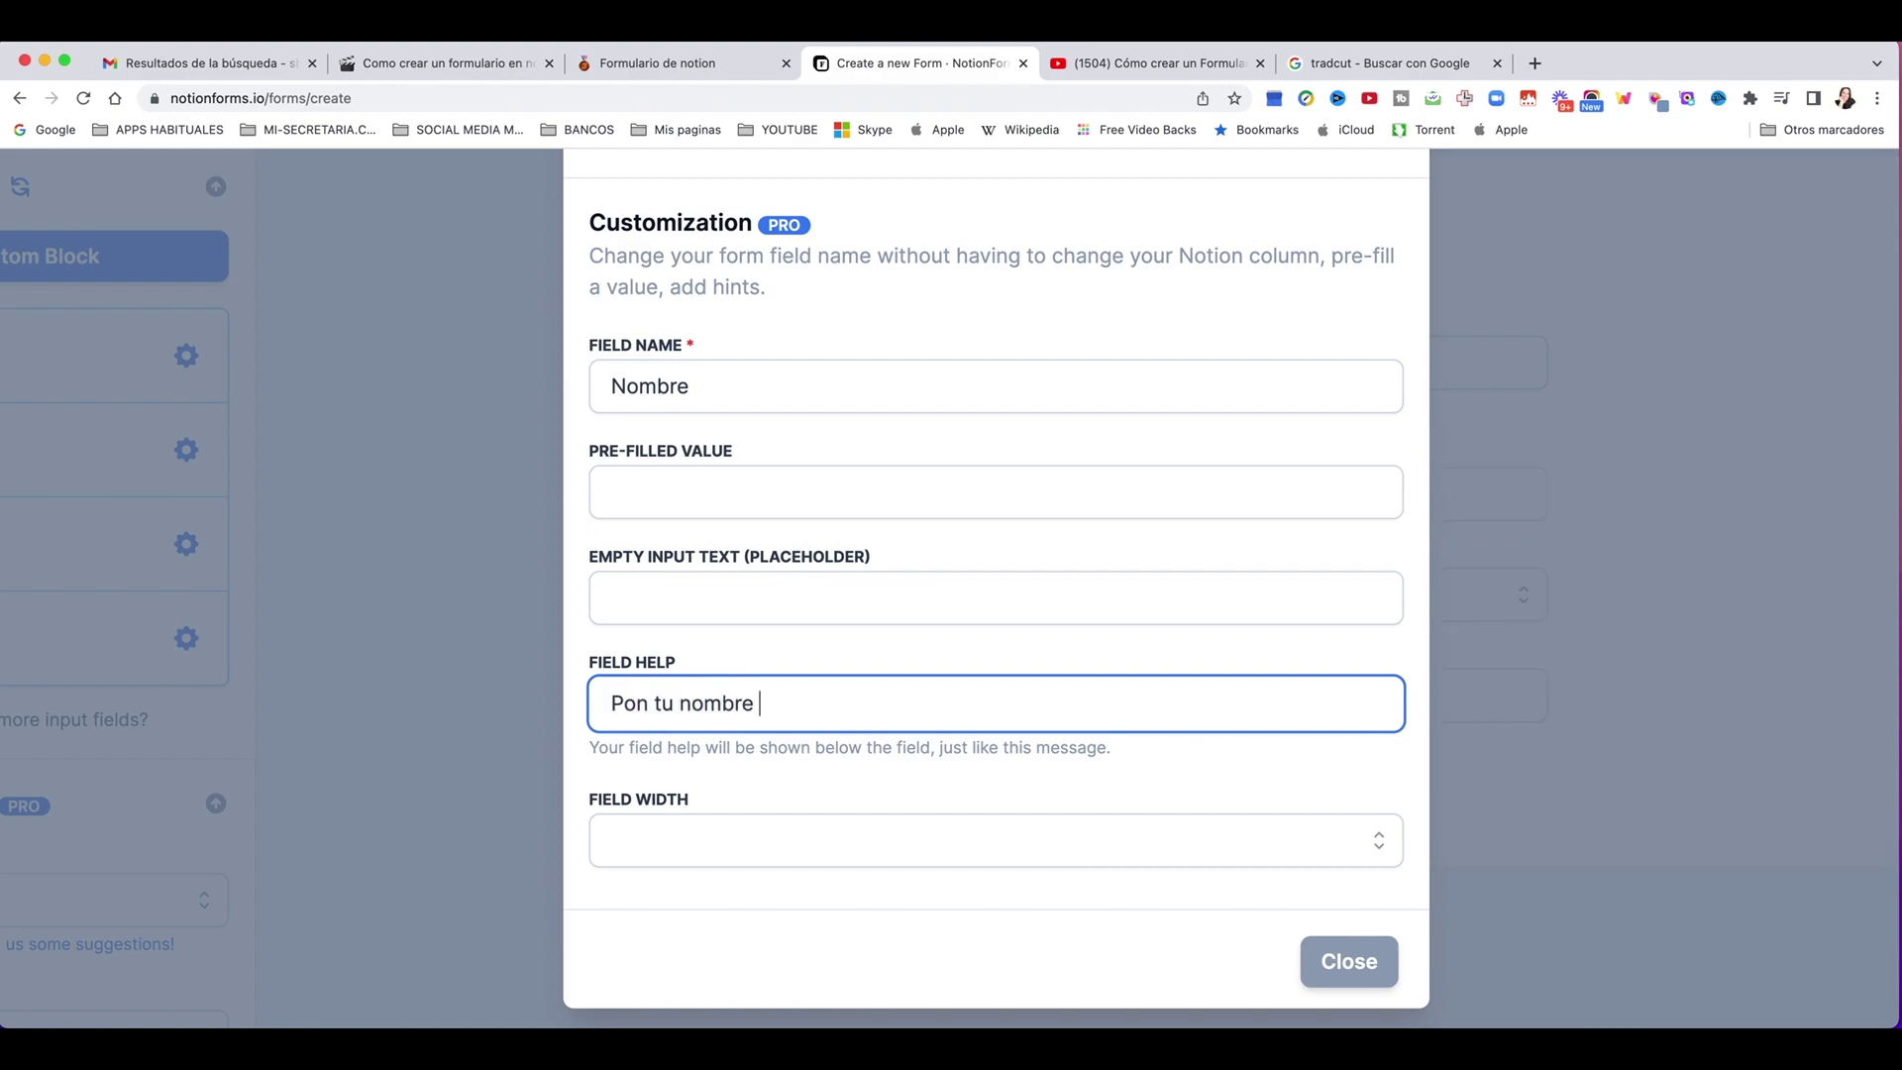
left_click(680, 840)
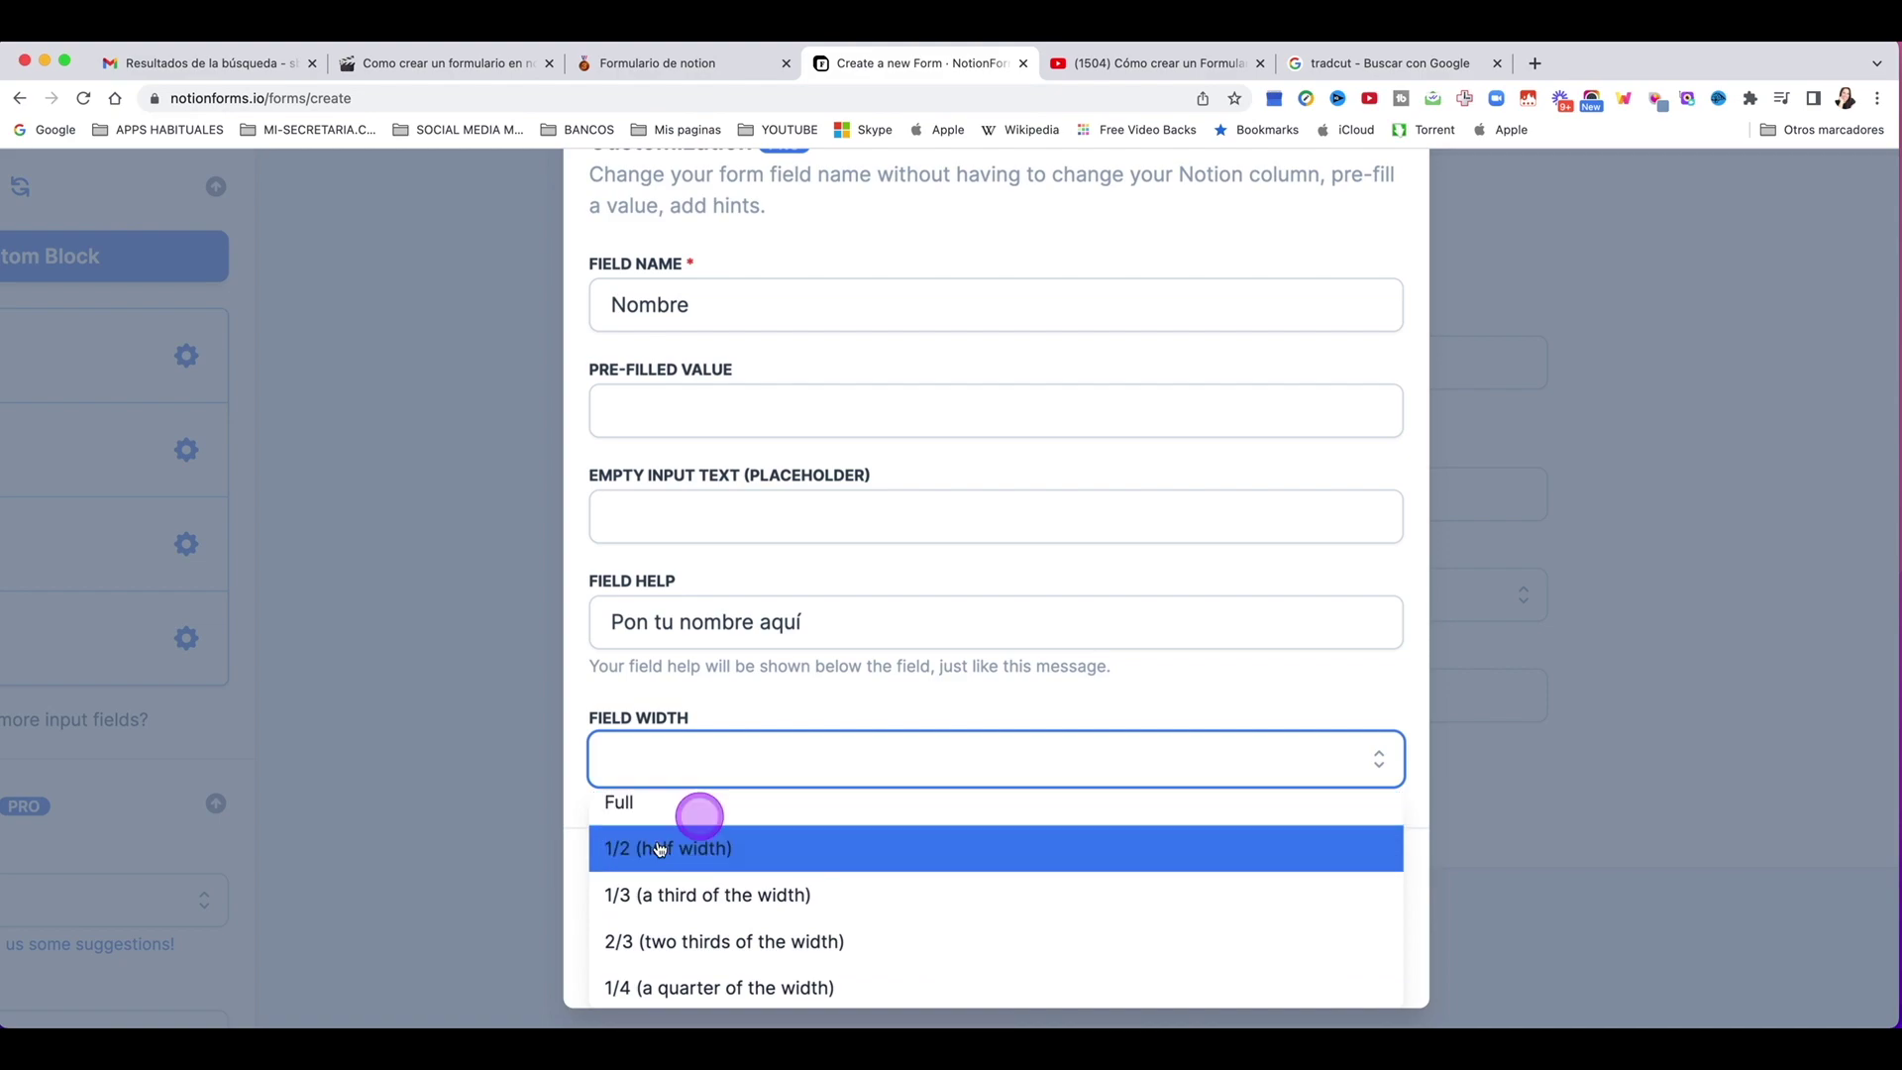
left_click(683, 850)
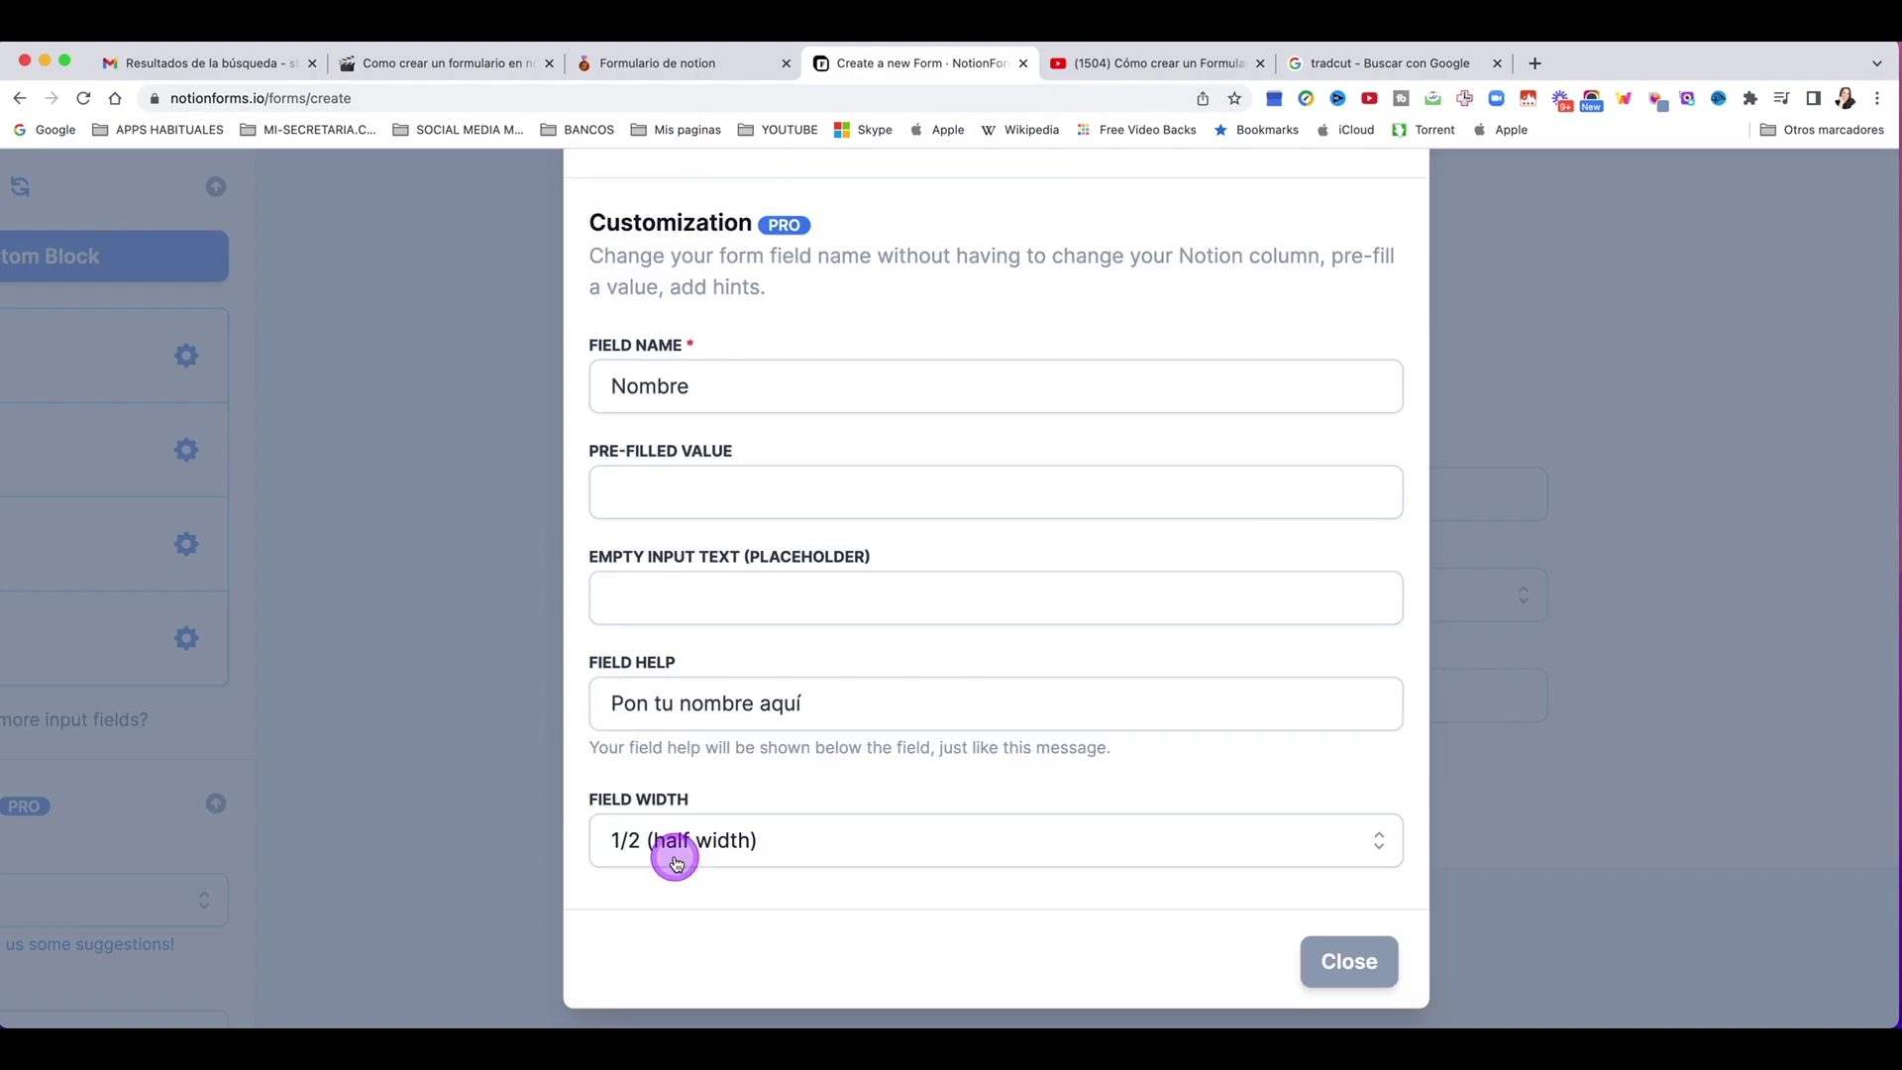
left_click(1350, 961)
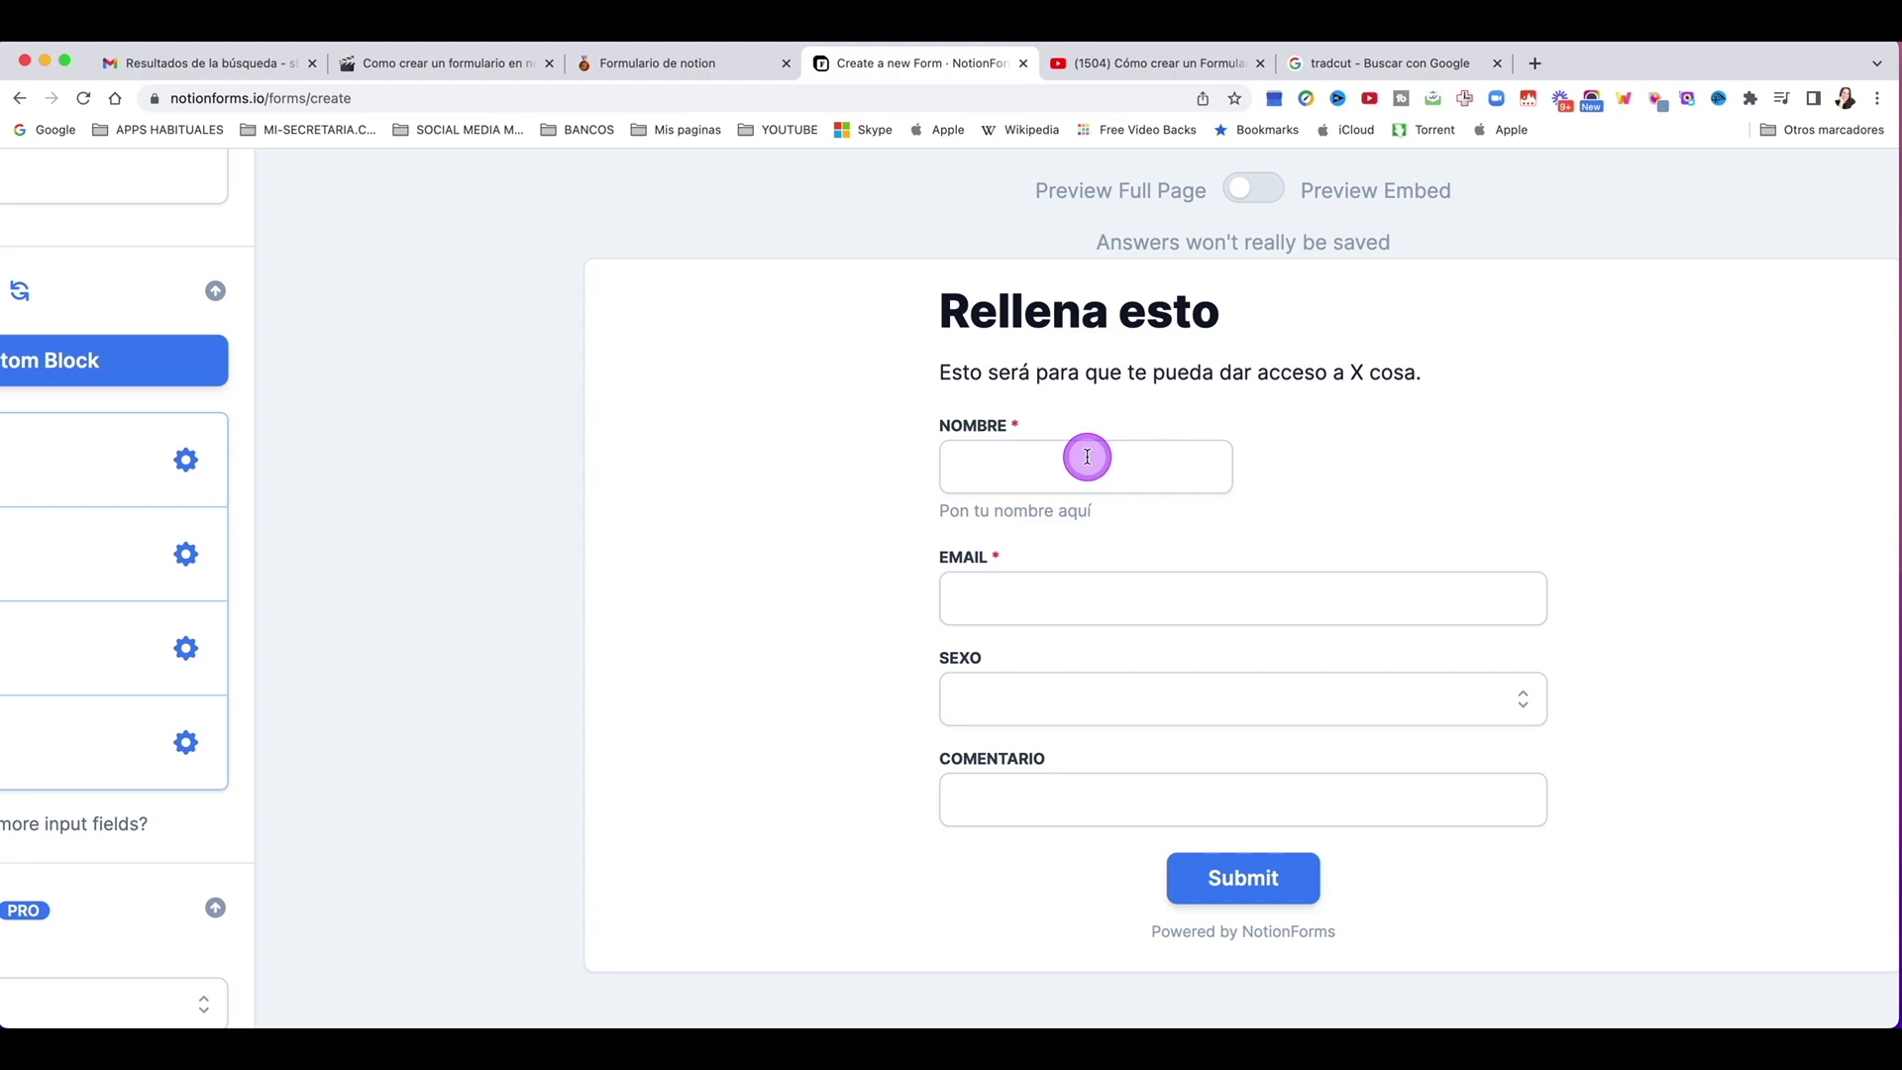
scroll(238, 379, "down", 5)
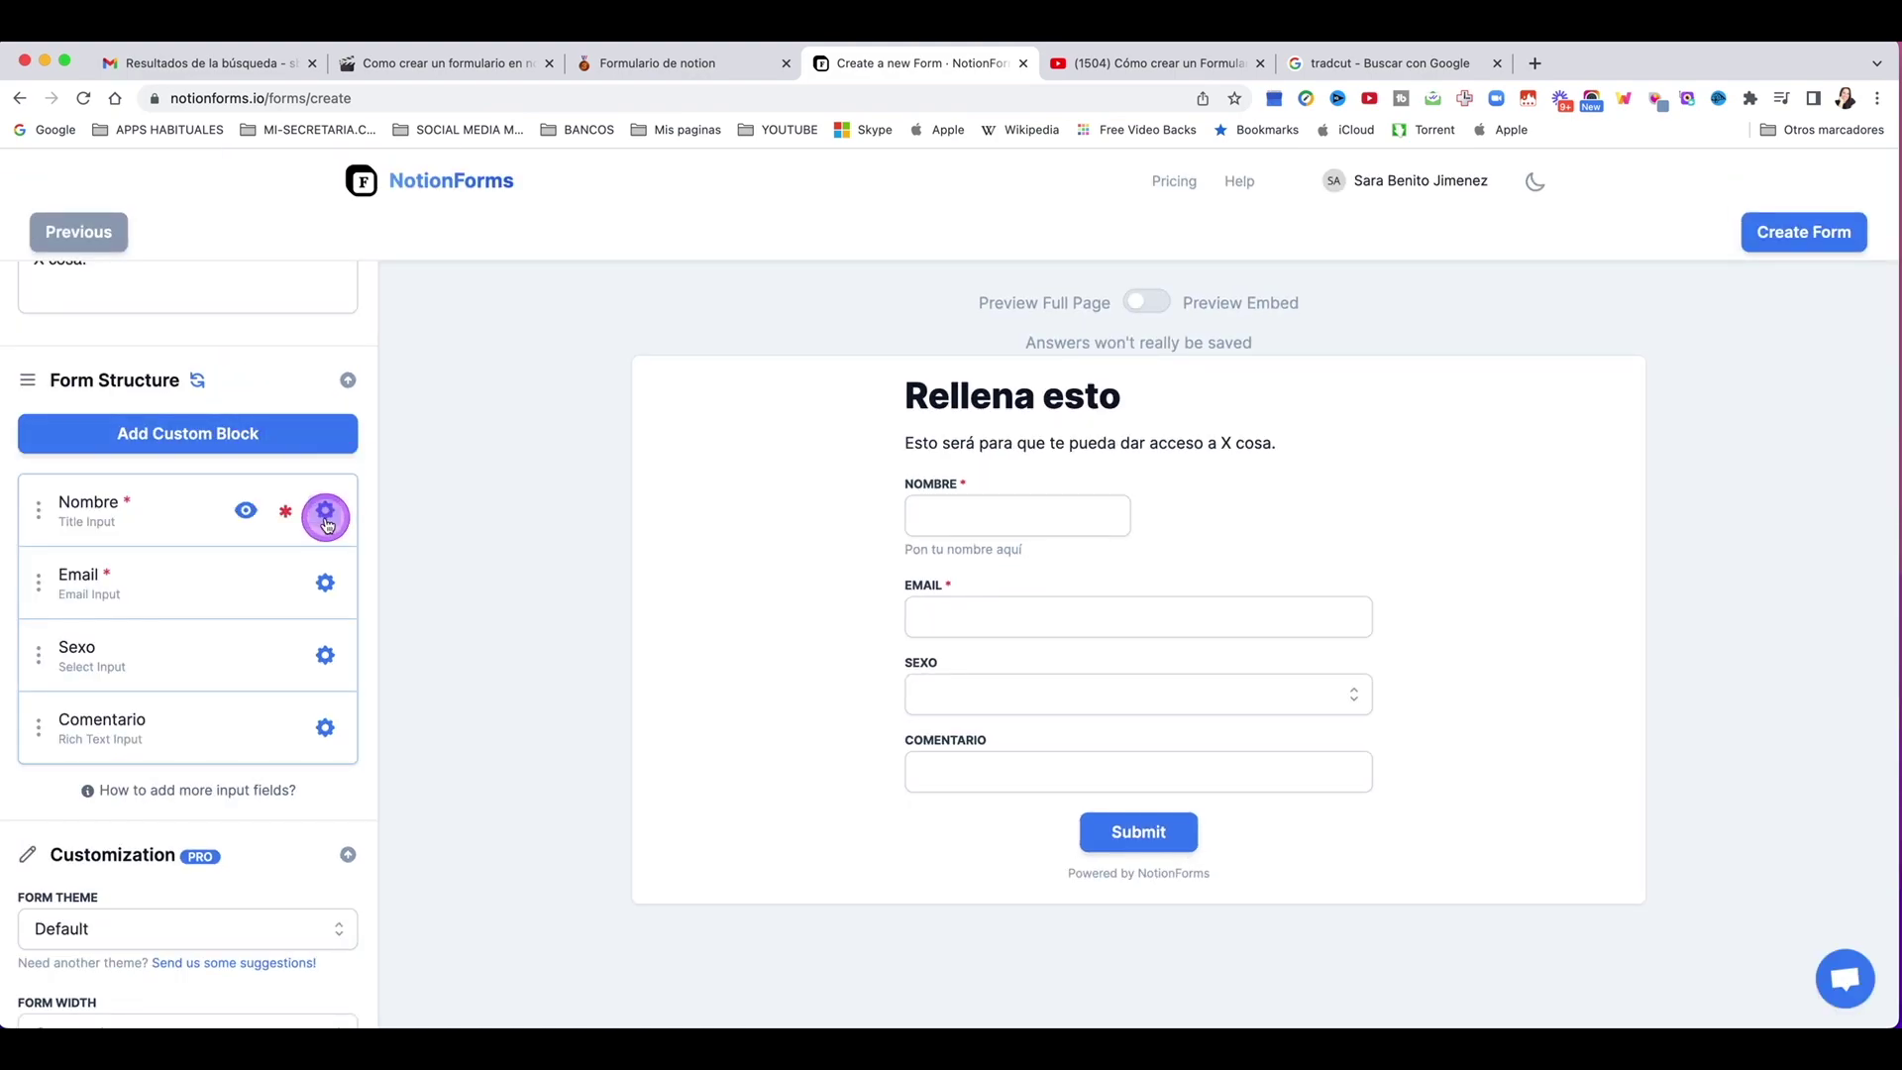
Step: Set the Nombre placeholder to 'Pon tu nombre aquí' and test it in the preview
left_click(325, 517)
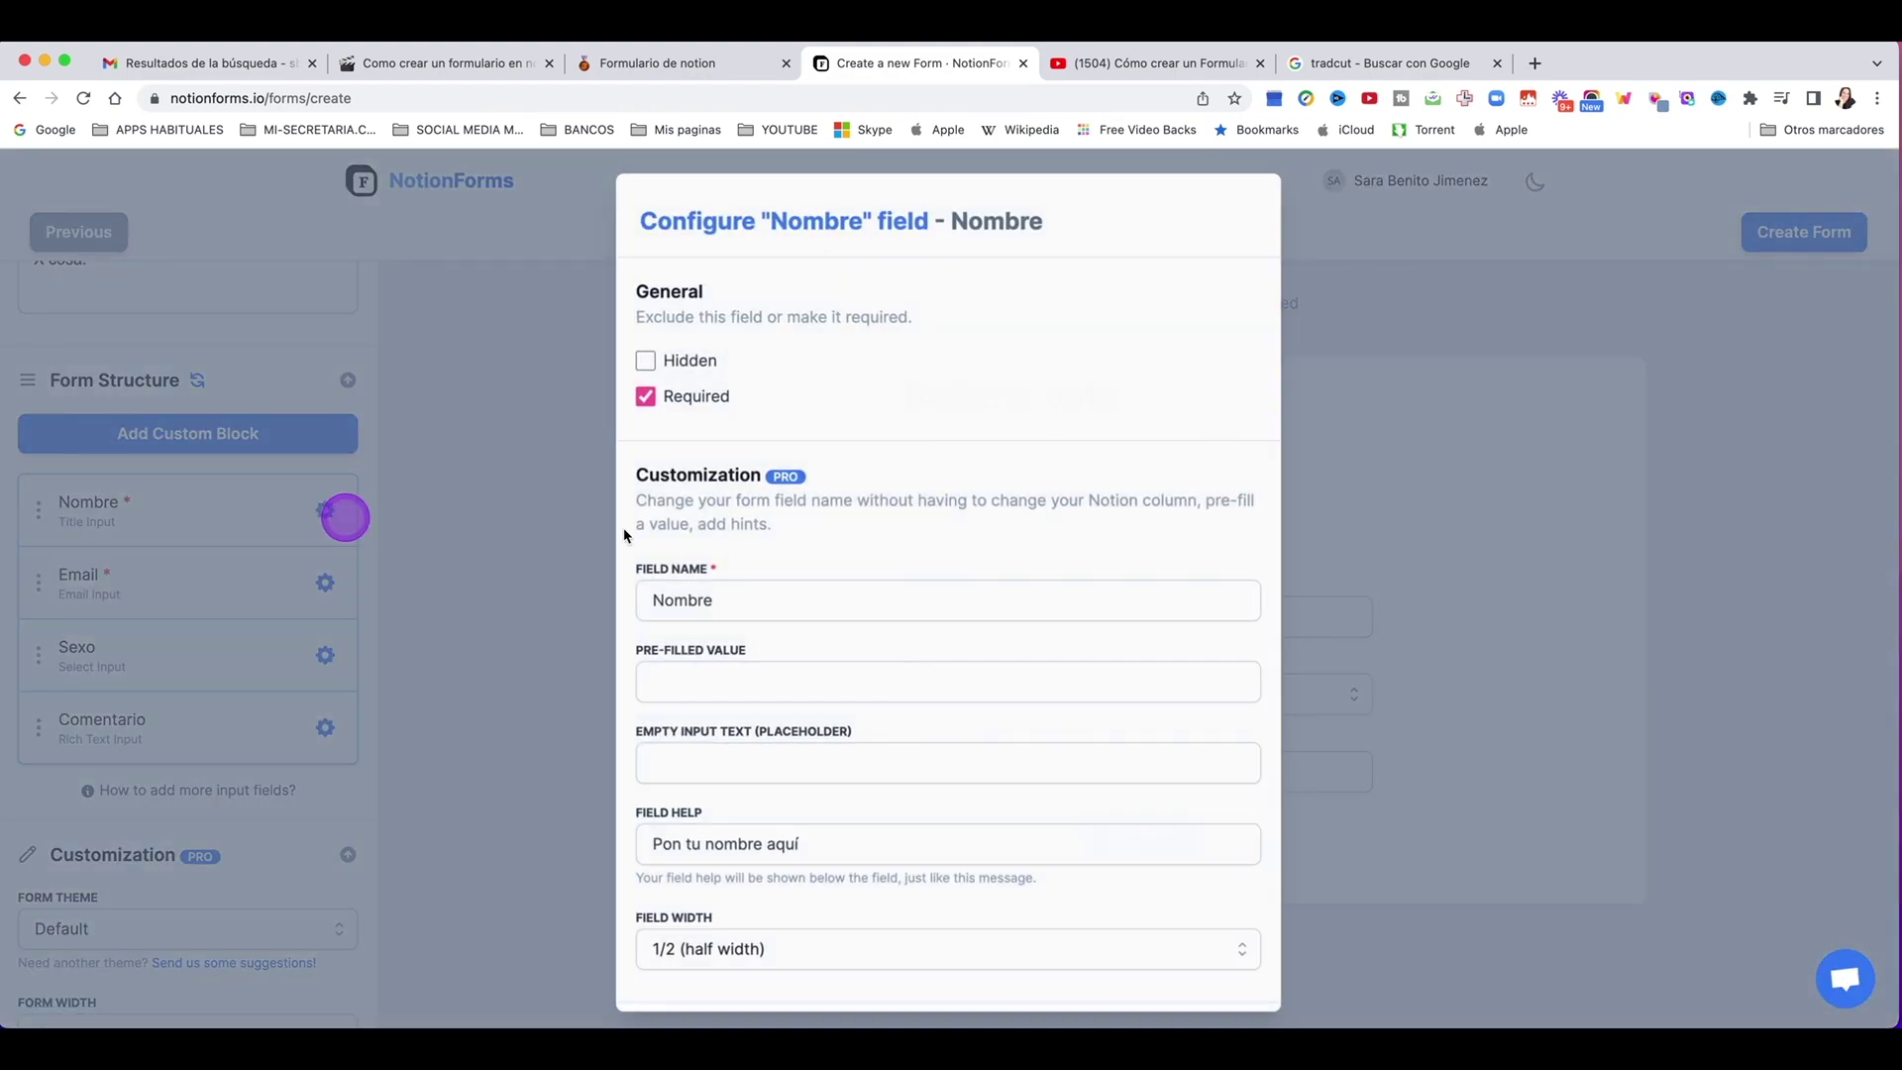
left_click(714, 763)
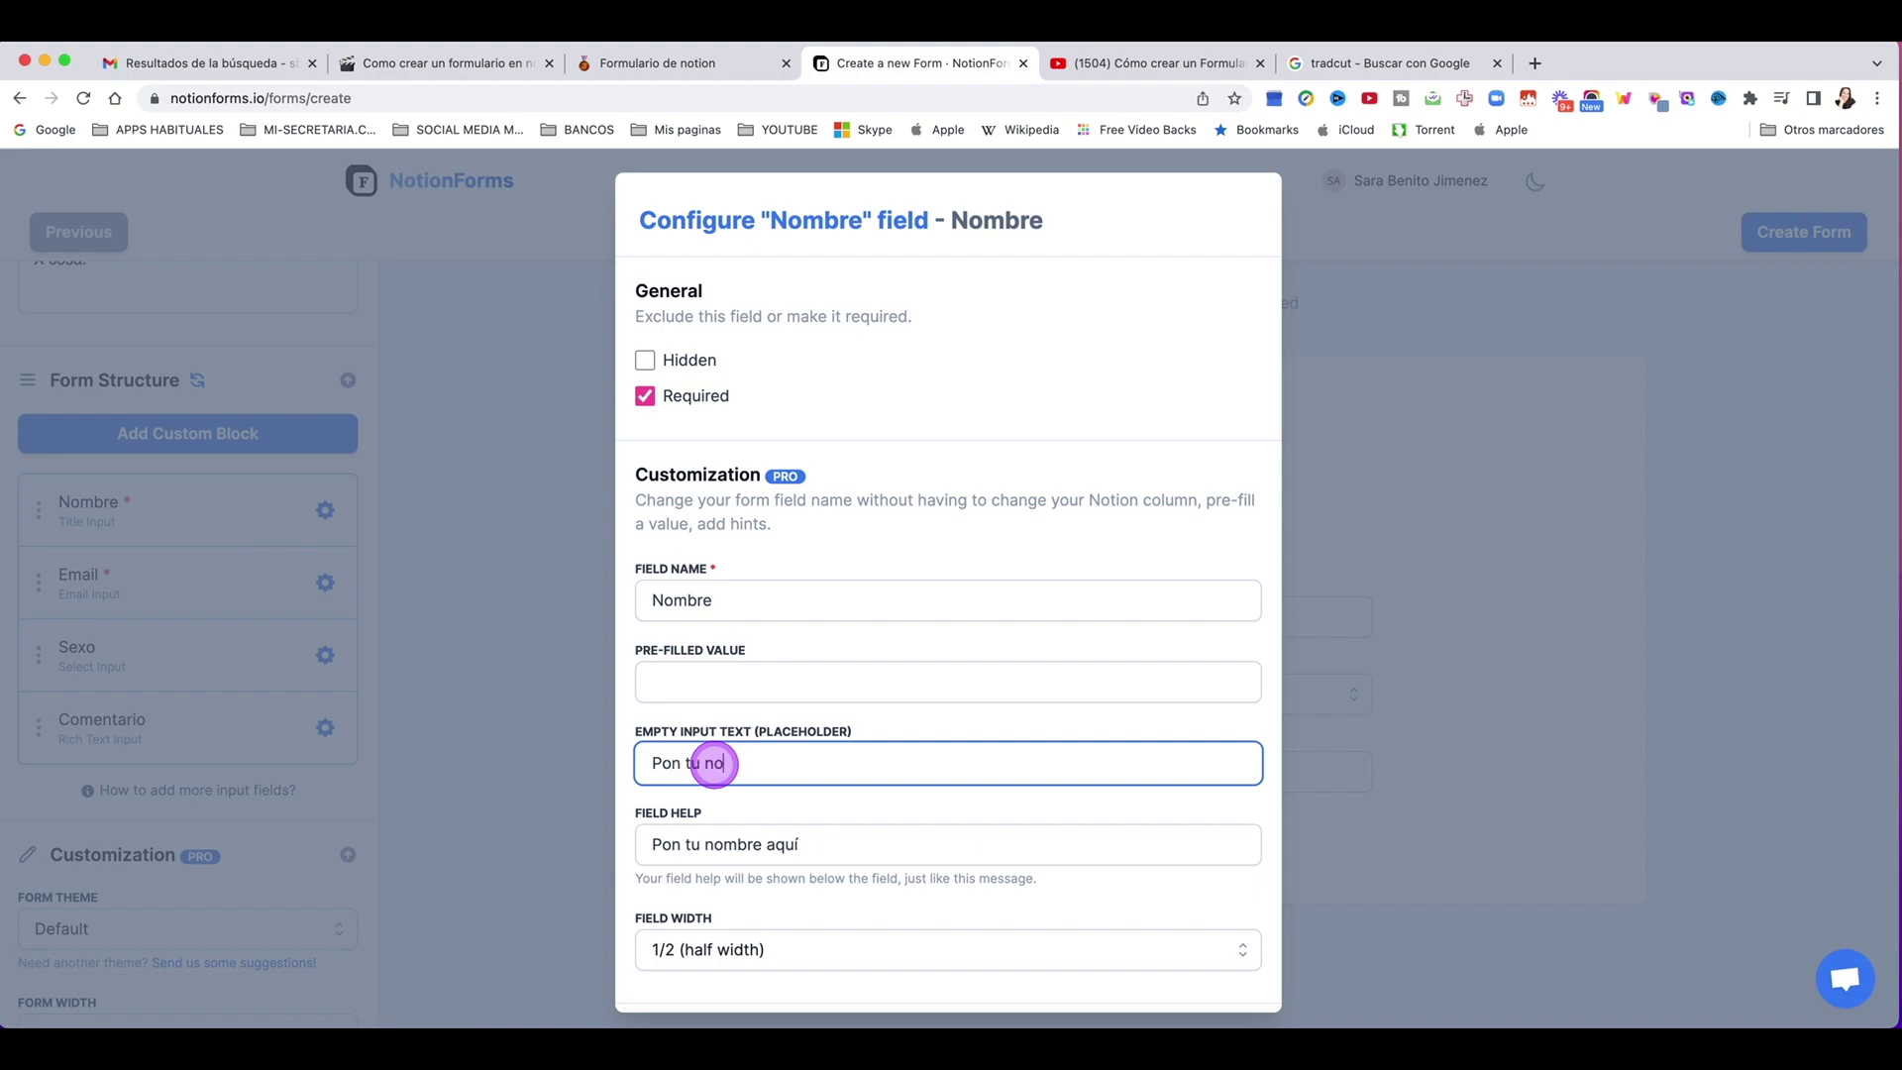
type("Pon tu nombre aquí")
left_click(1298, 628)
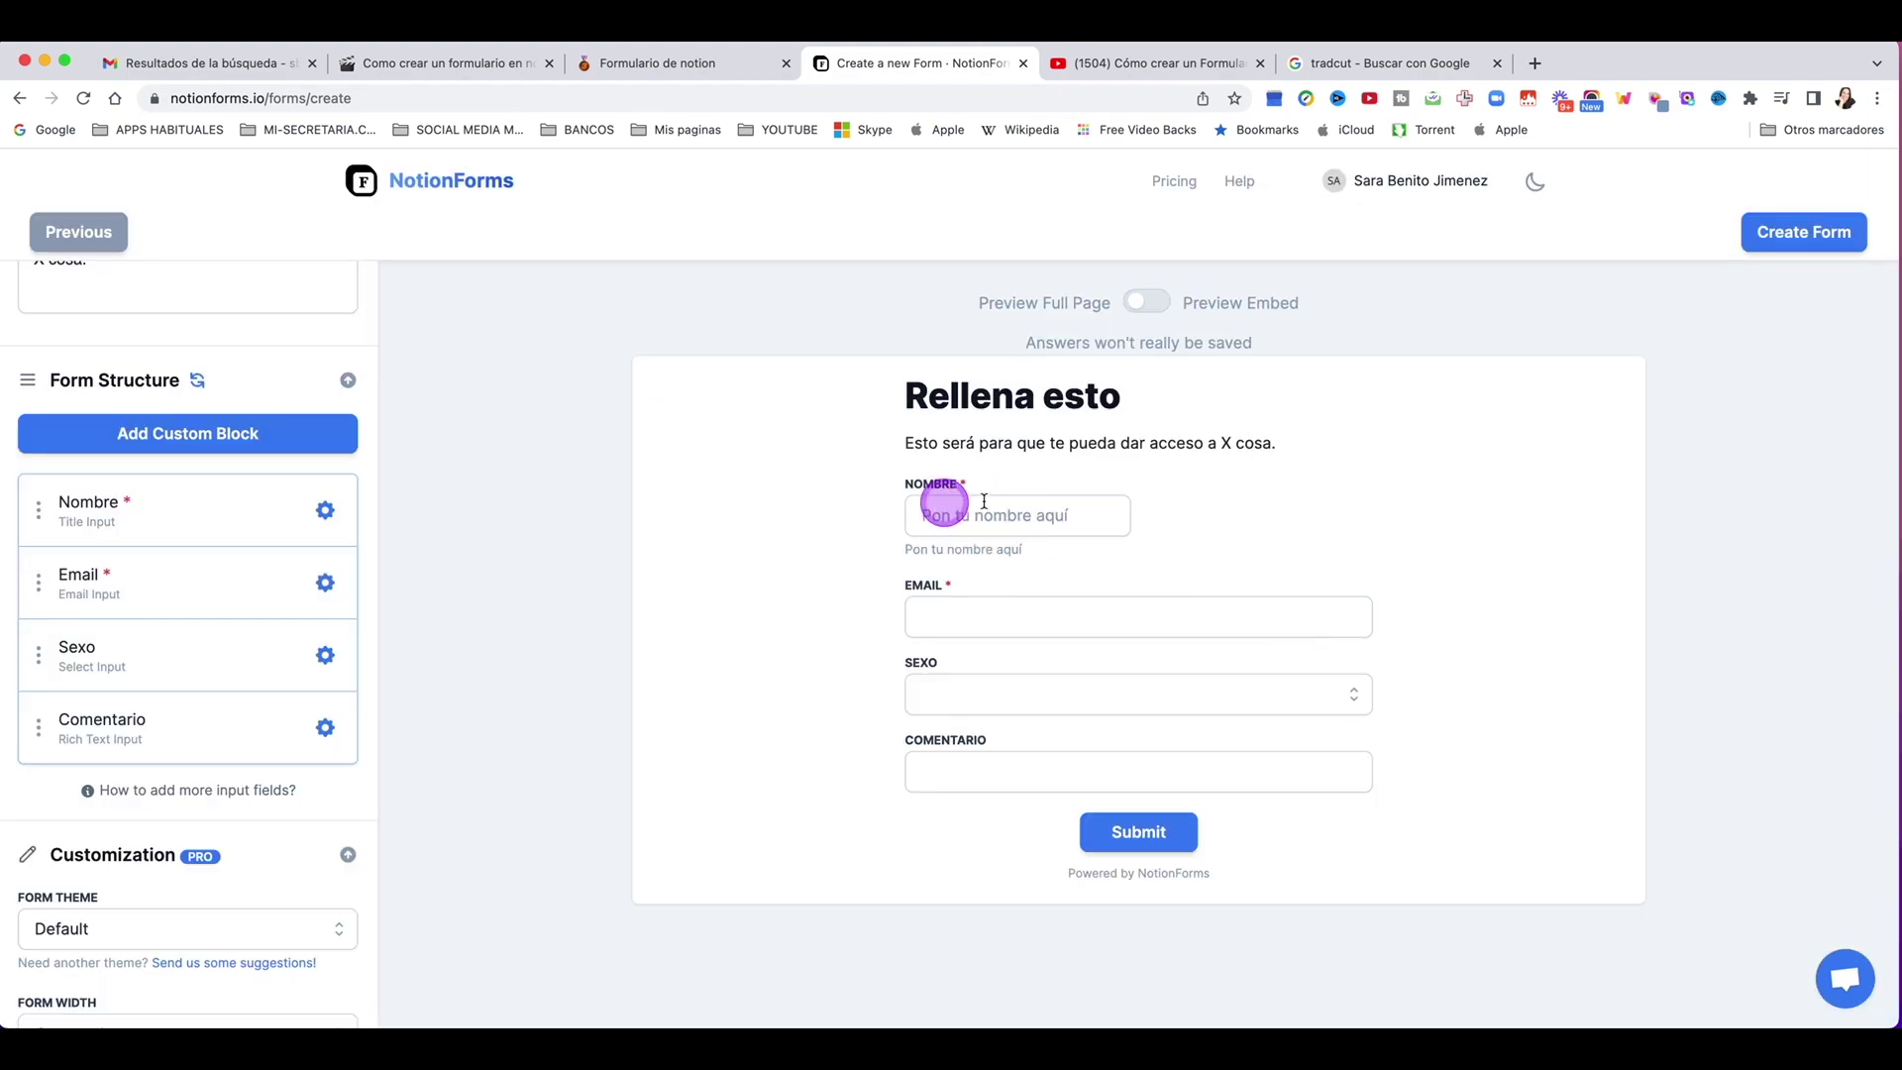
left_click(1040, 517)
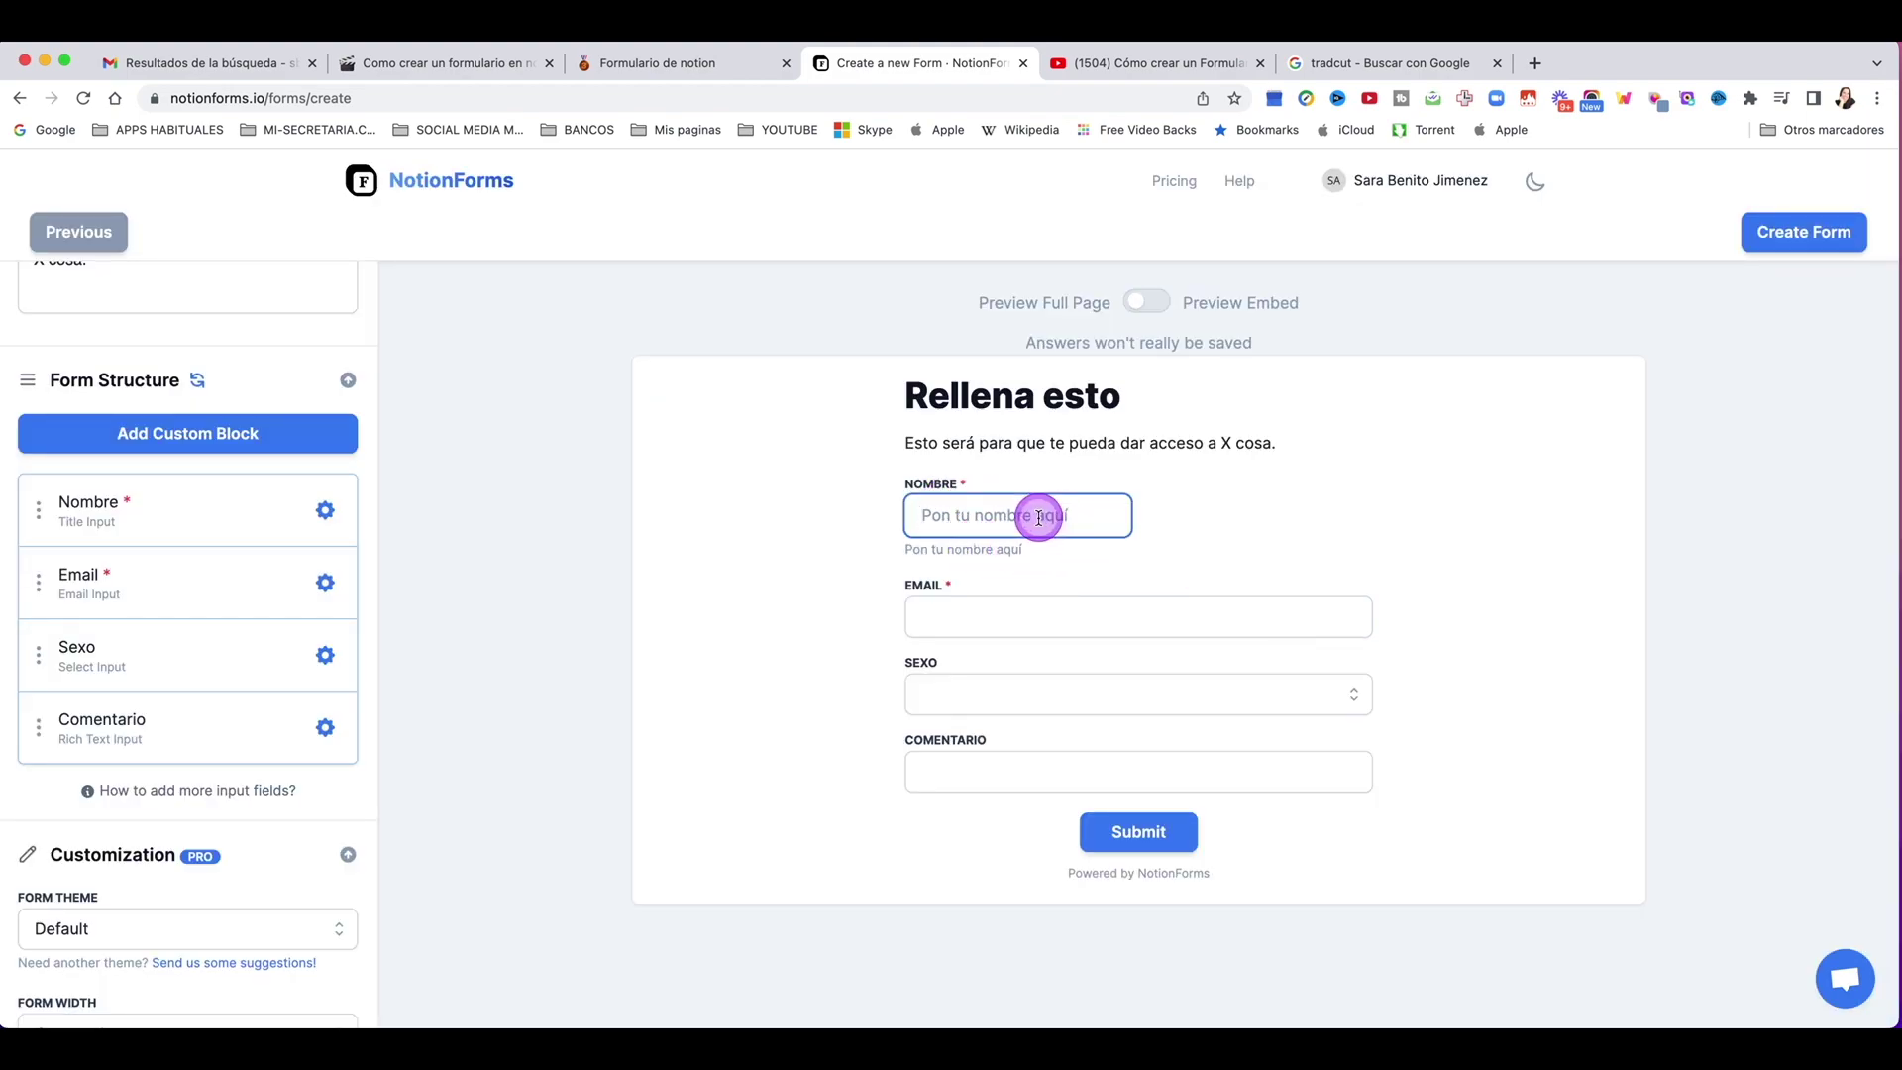
left_click(815, 526)
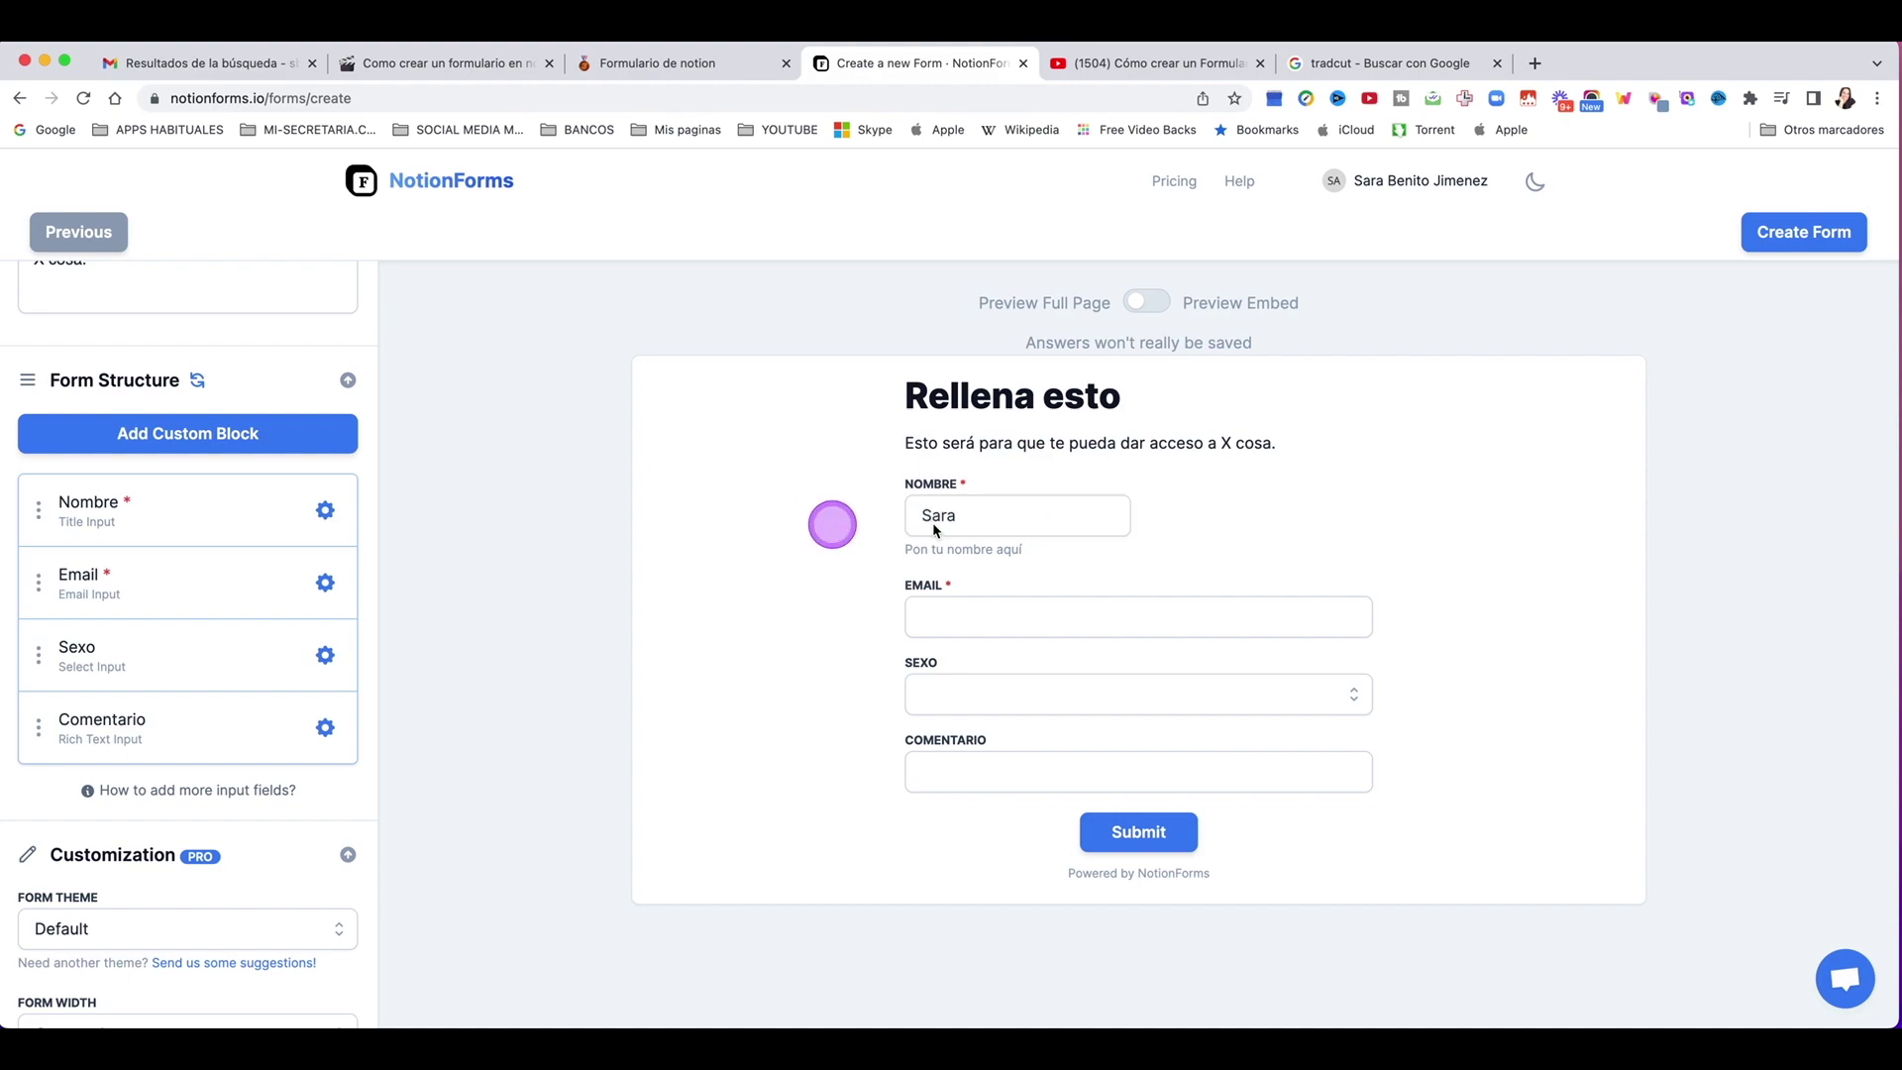
Step: Remove the Nombre field's help text so only the placeholder remains
left_click(327, 513)
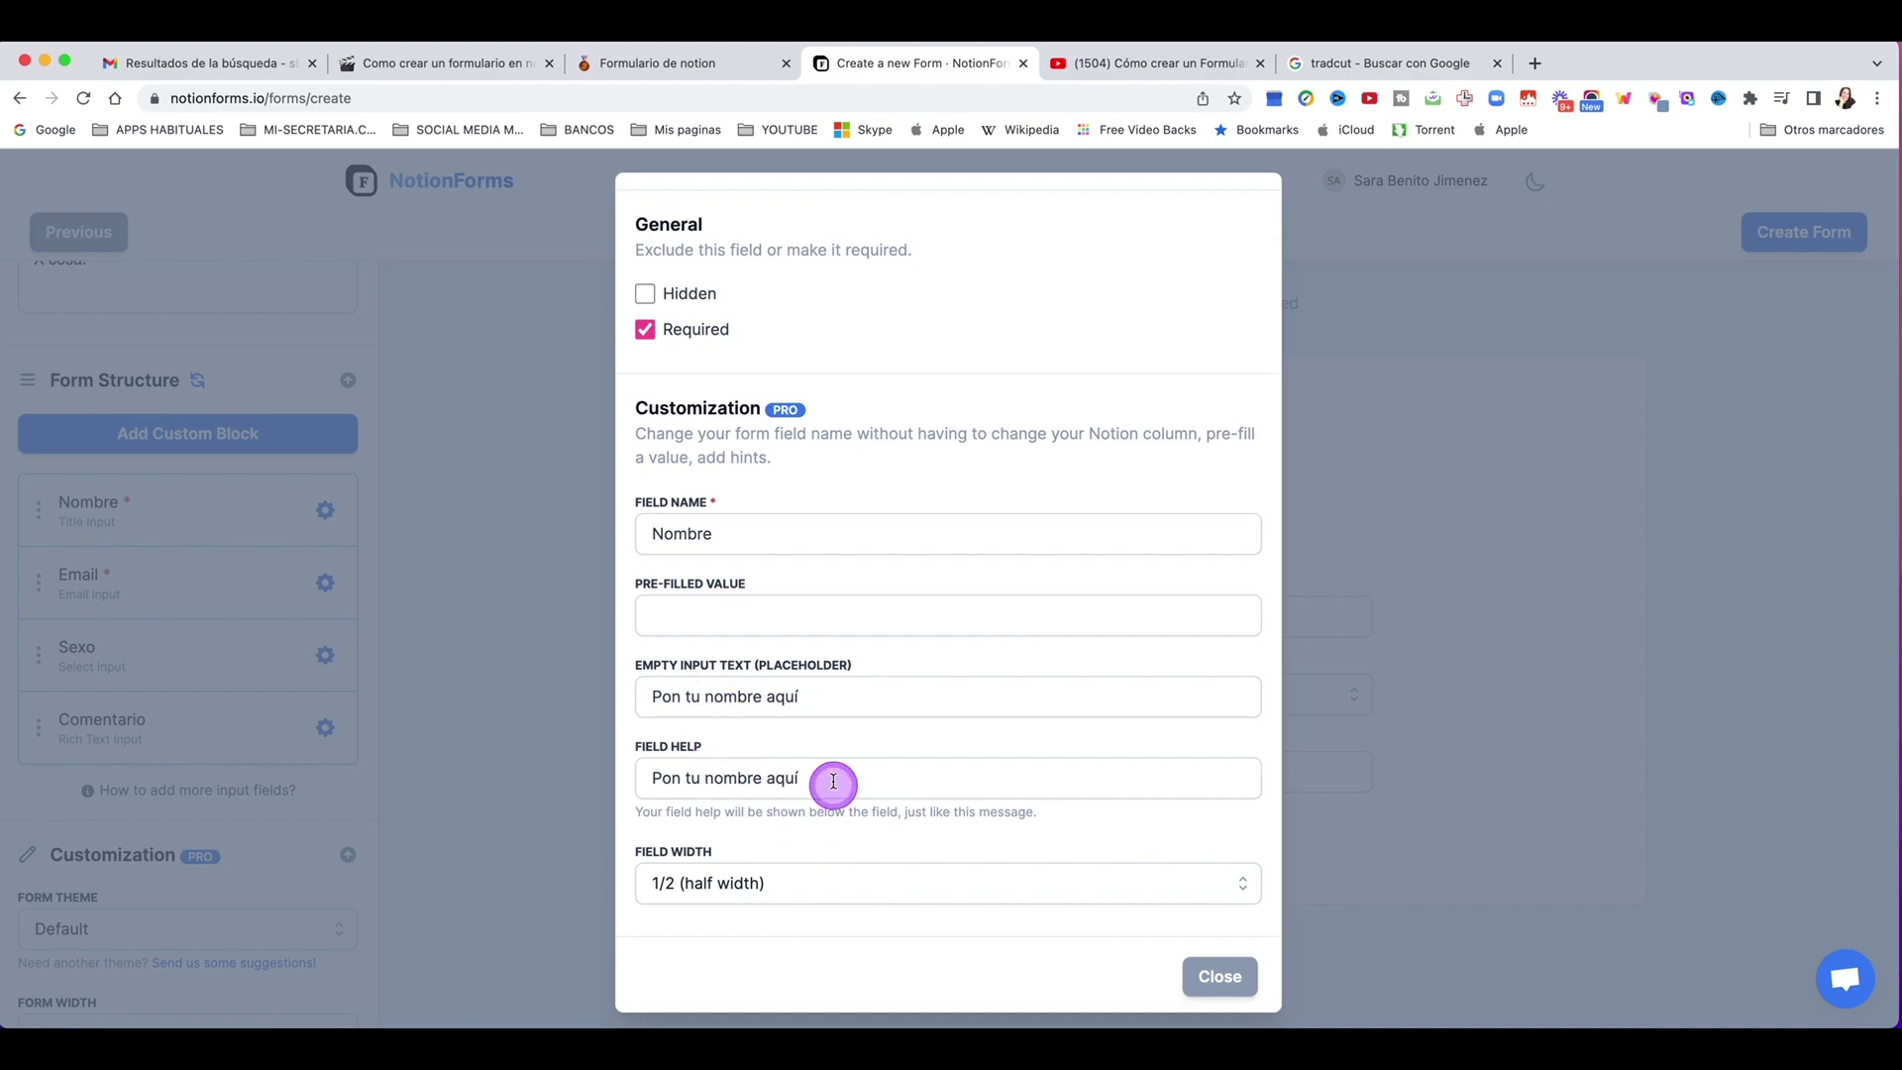
left_click_drag(832, 782, 479, 769)
left_click(479, 769)
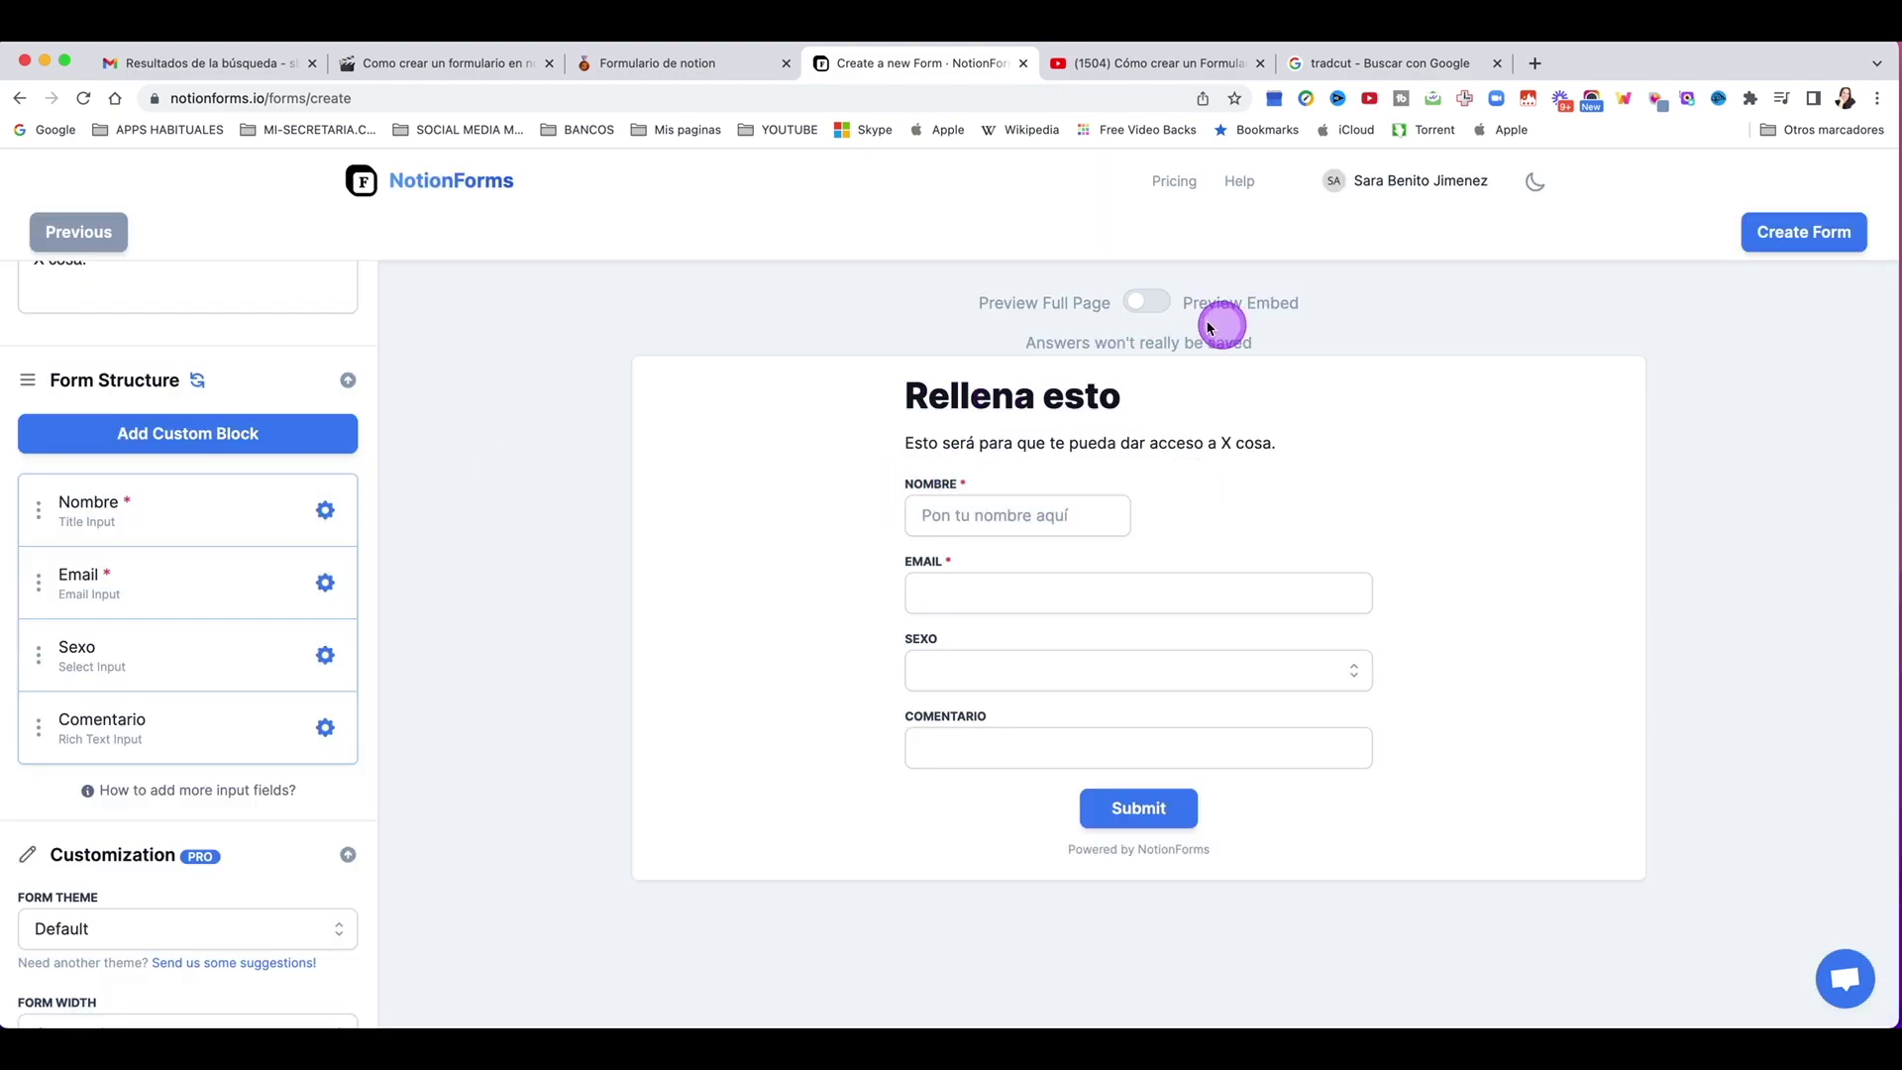
scroll(188, 594, "down", 1)
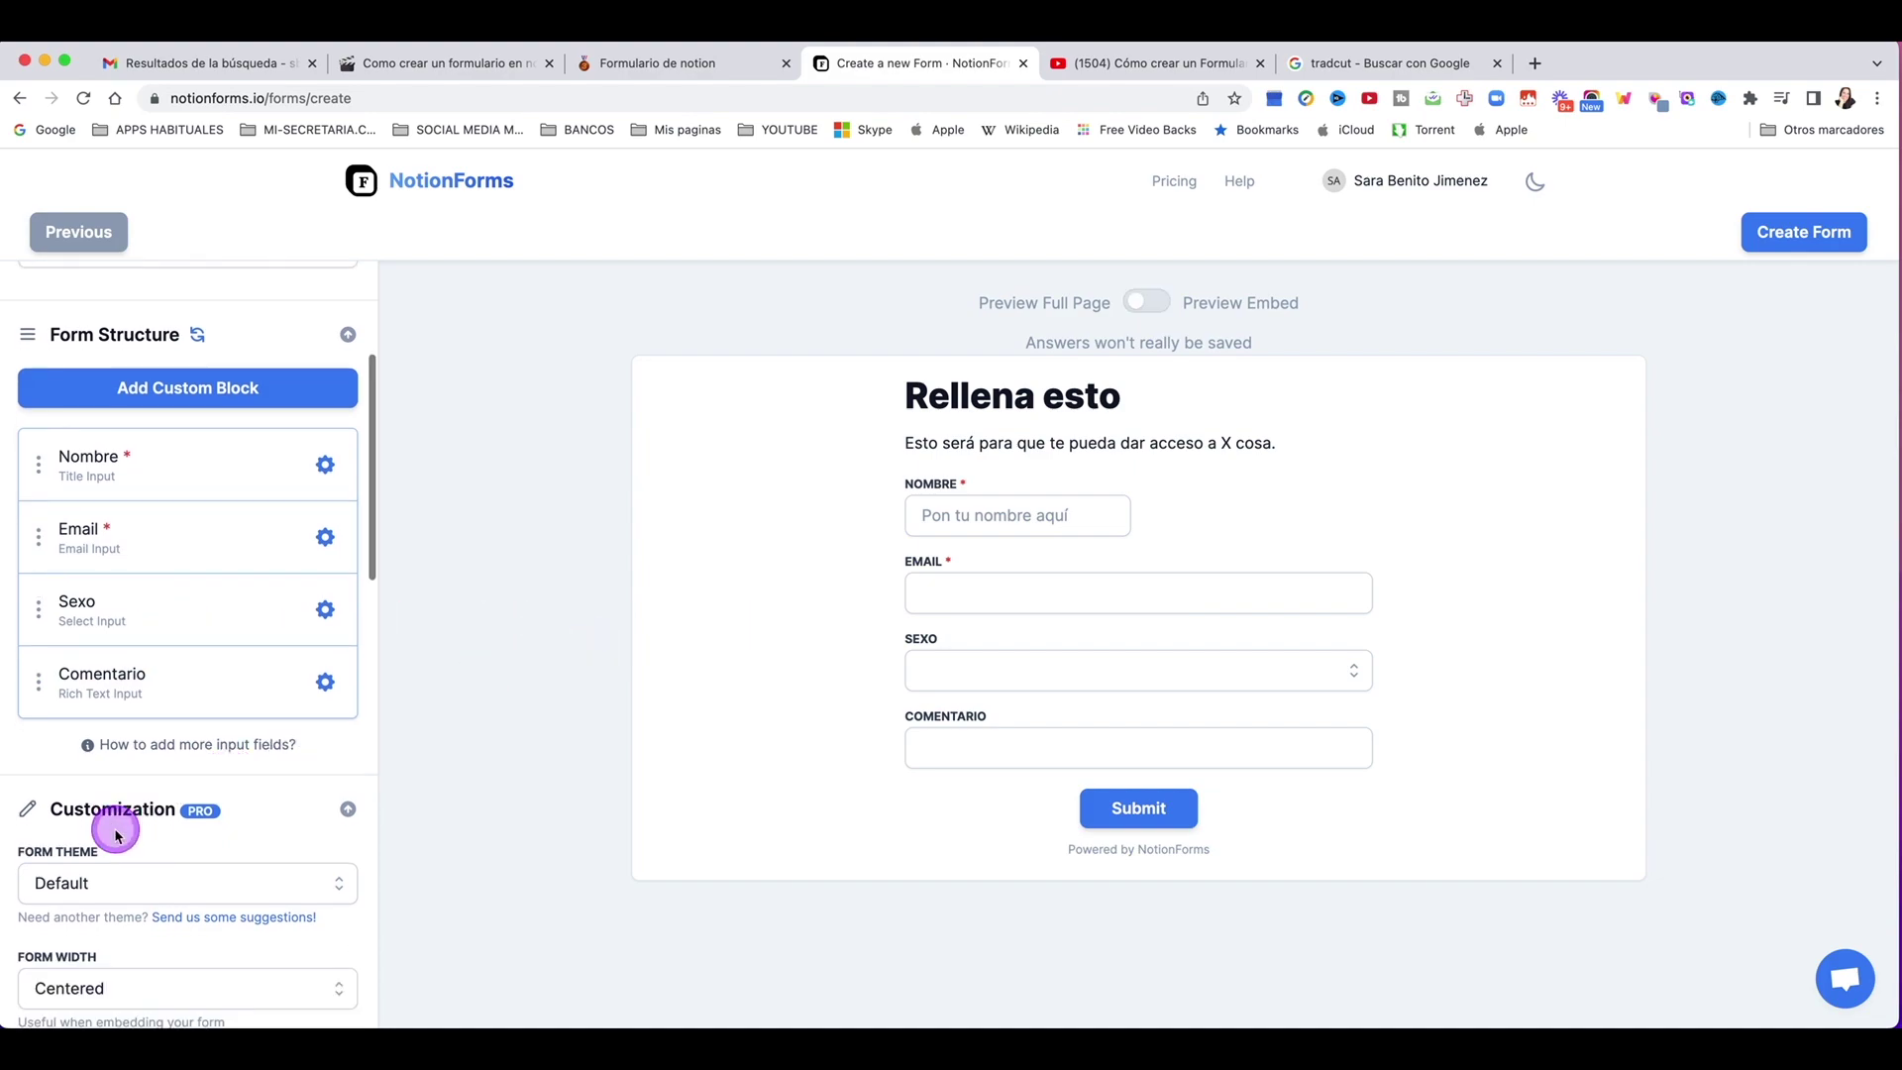
scroll(115, 831, "down", 3)
left_click(55, 679)
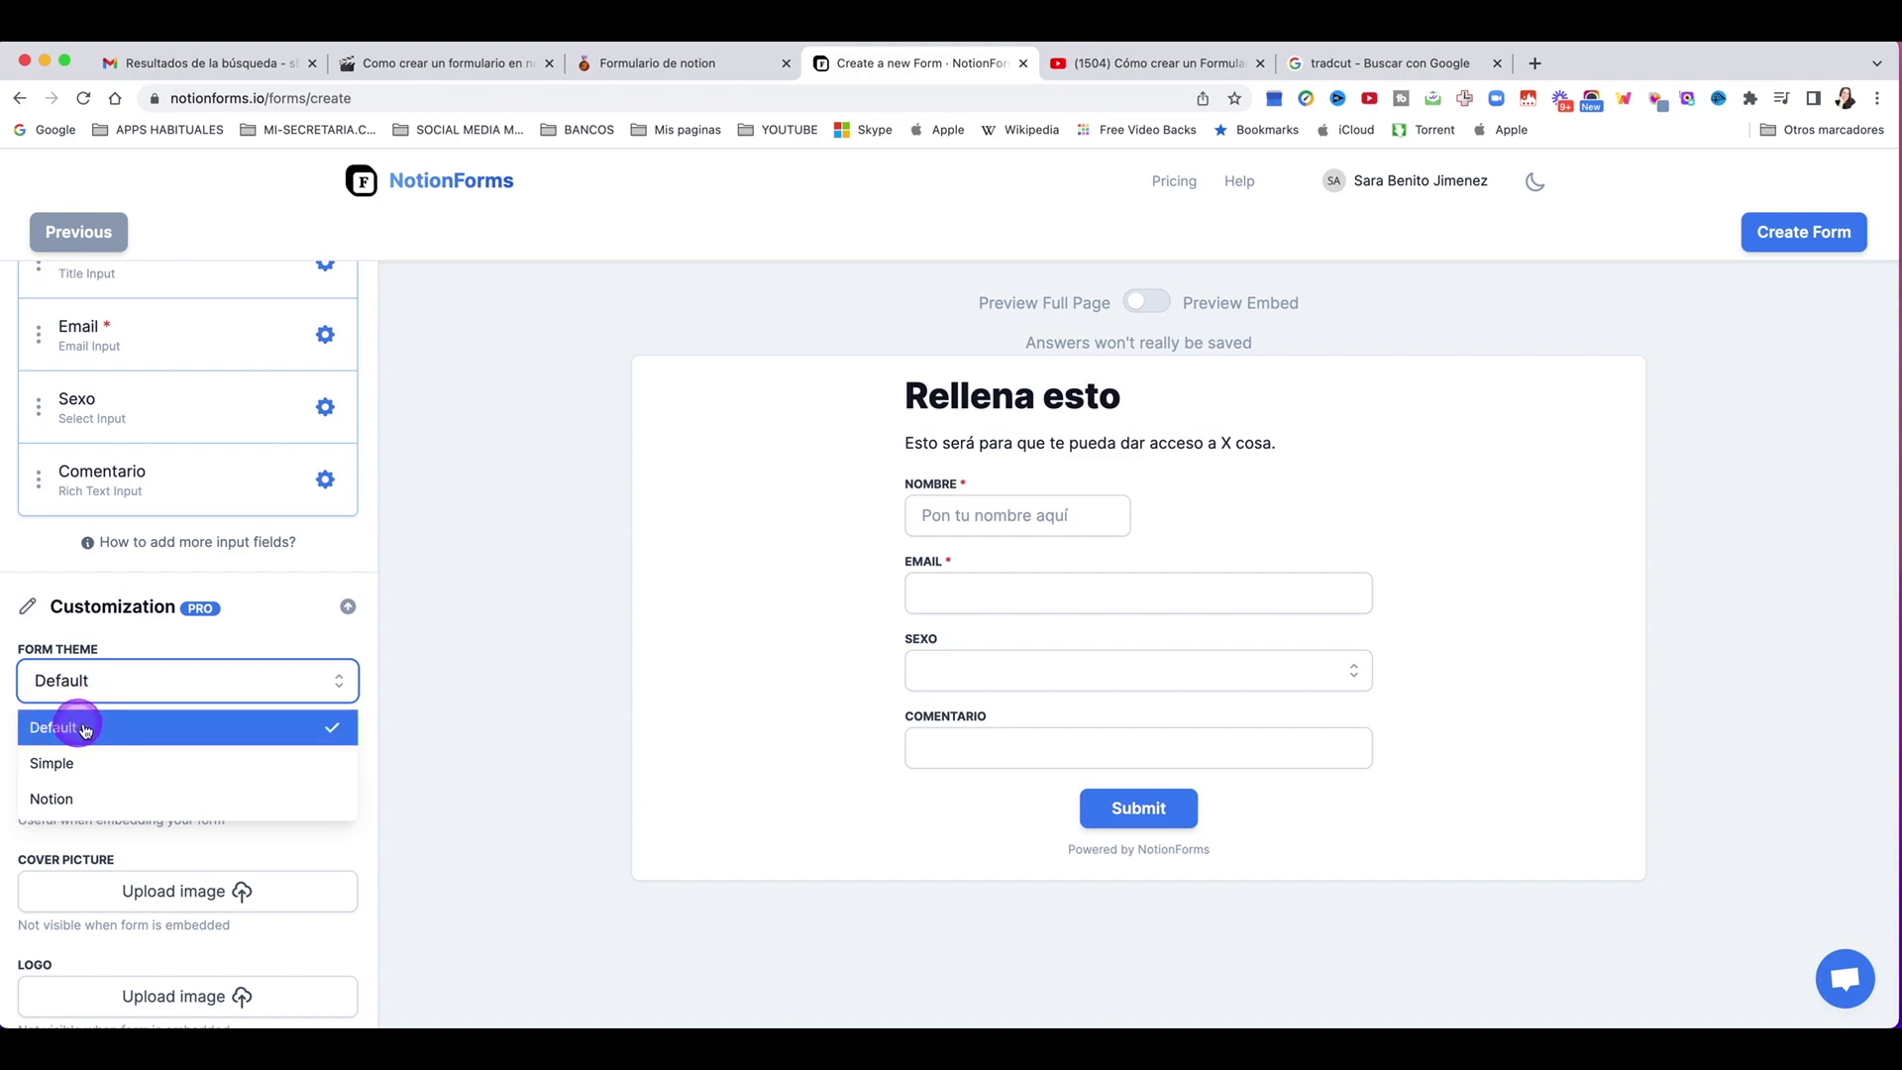
left_click(67, 763)
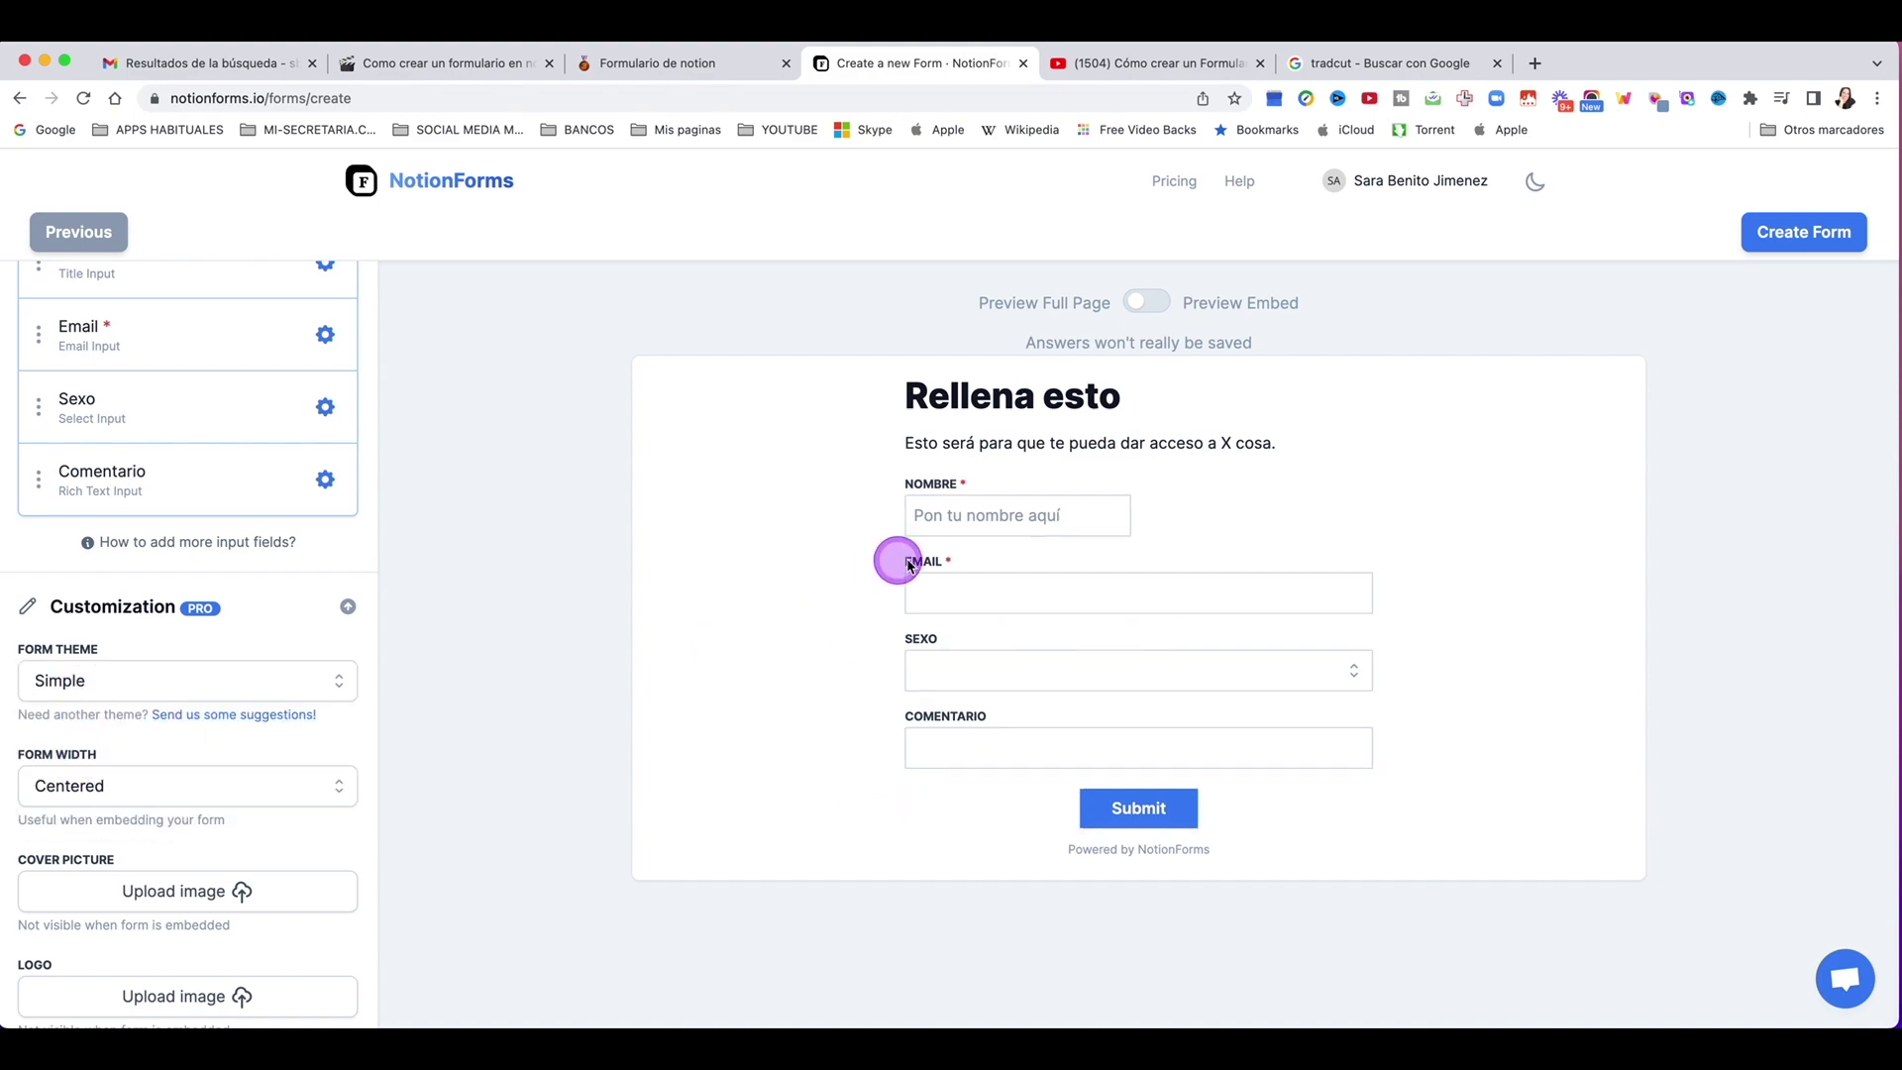
left_click(156, 673)
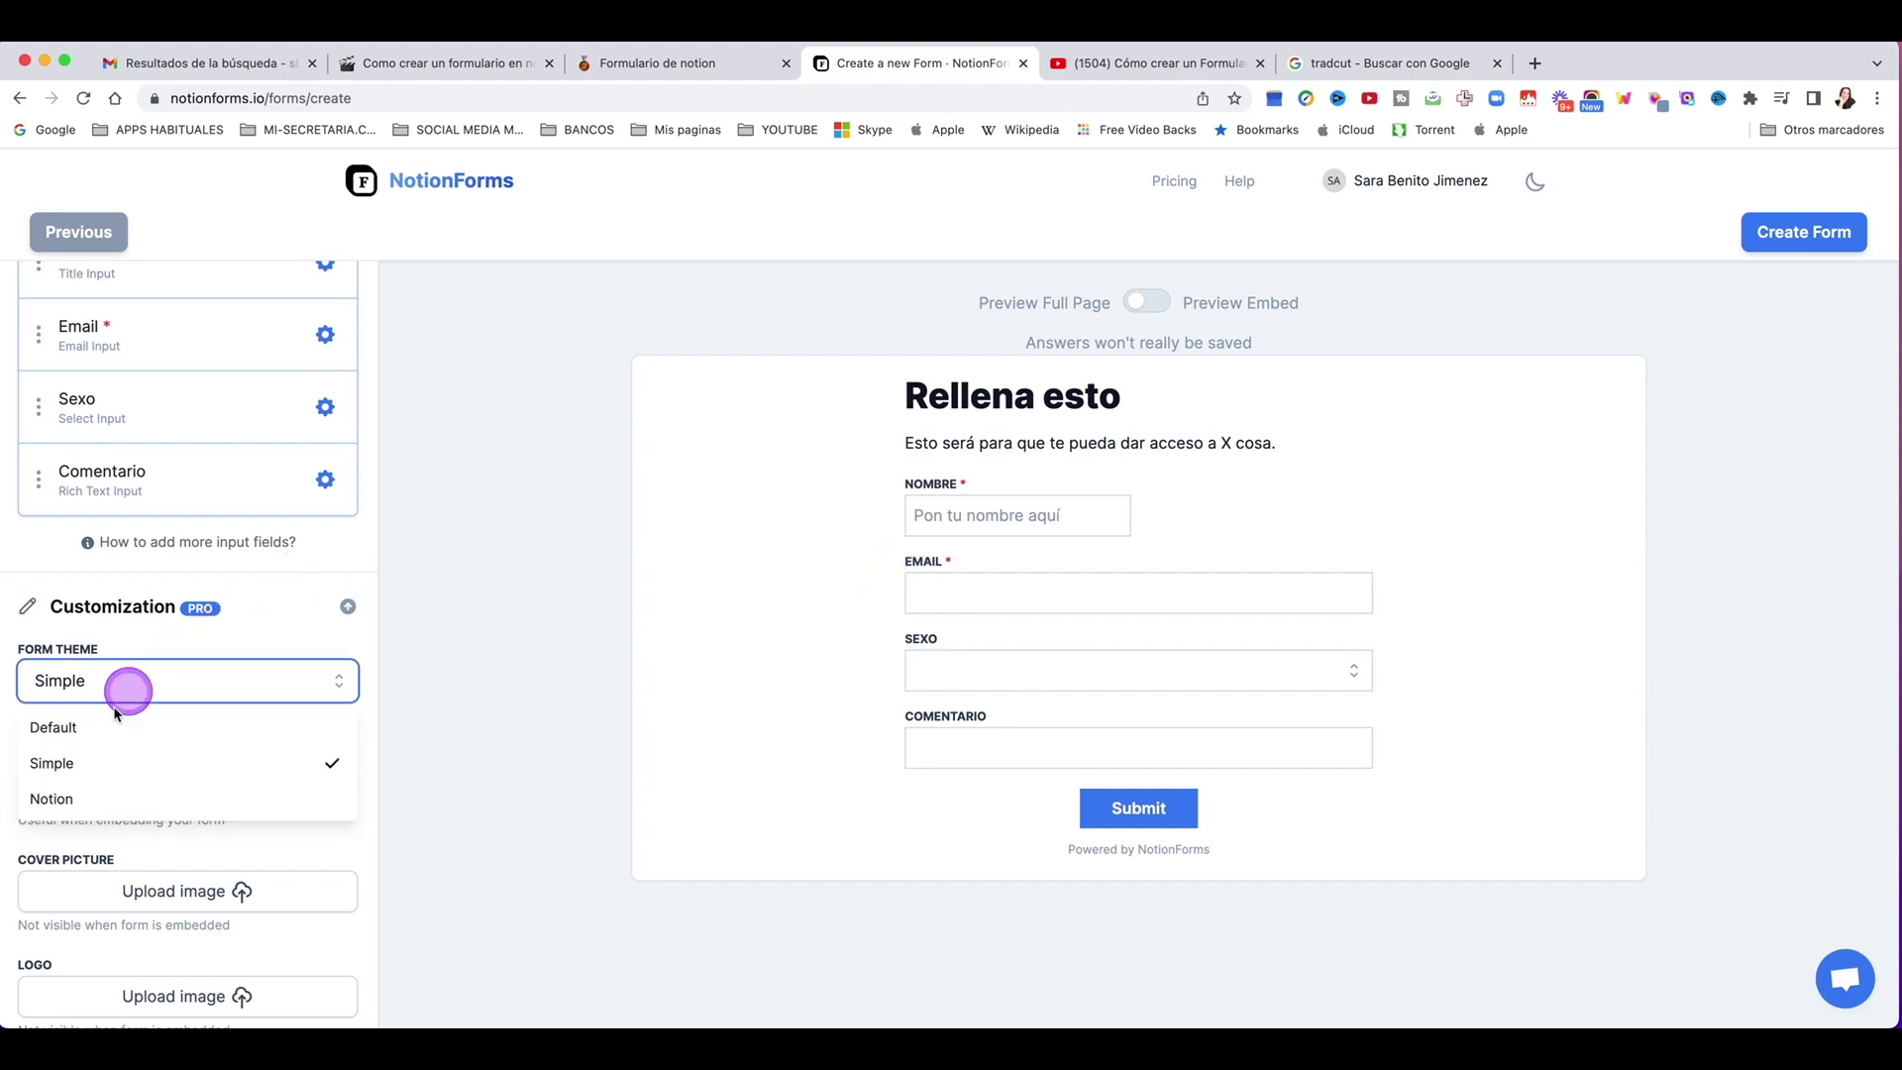
left_click(87, 799)
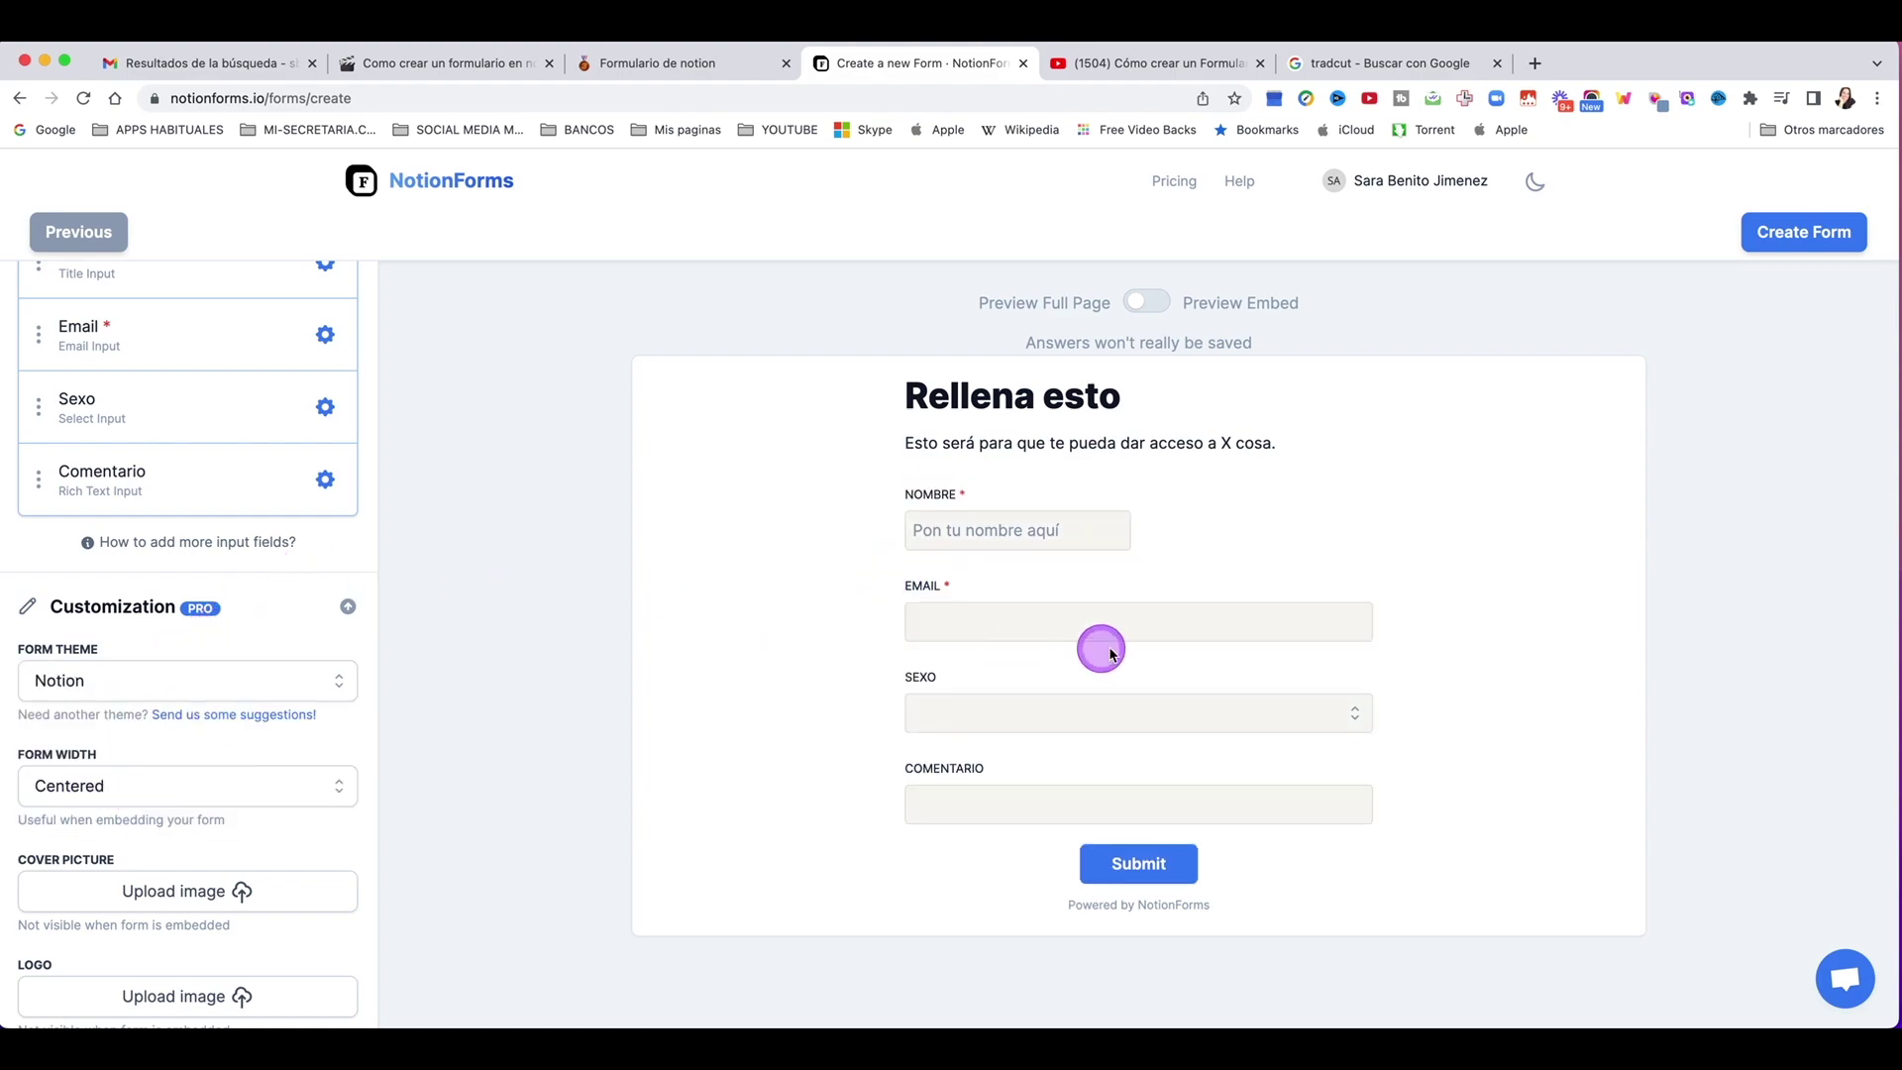
left_click(1074, 712)
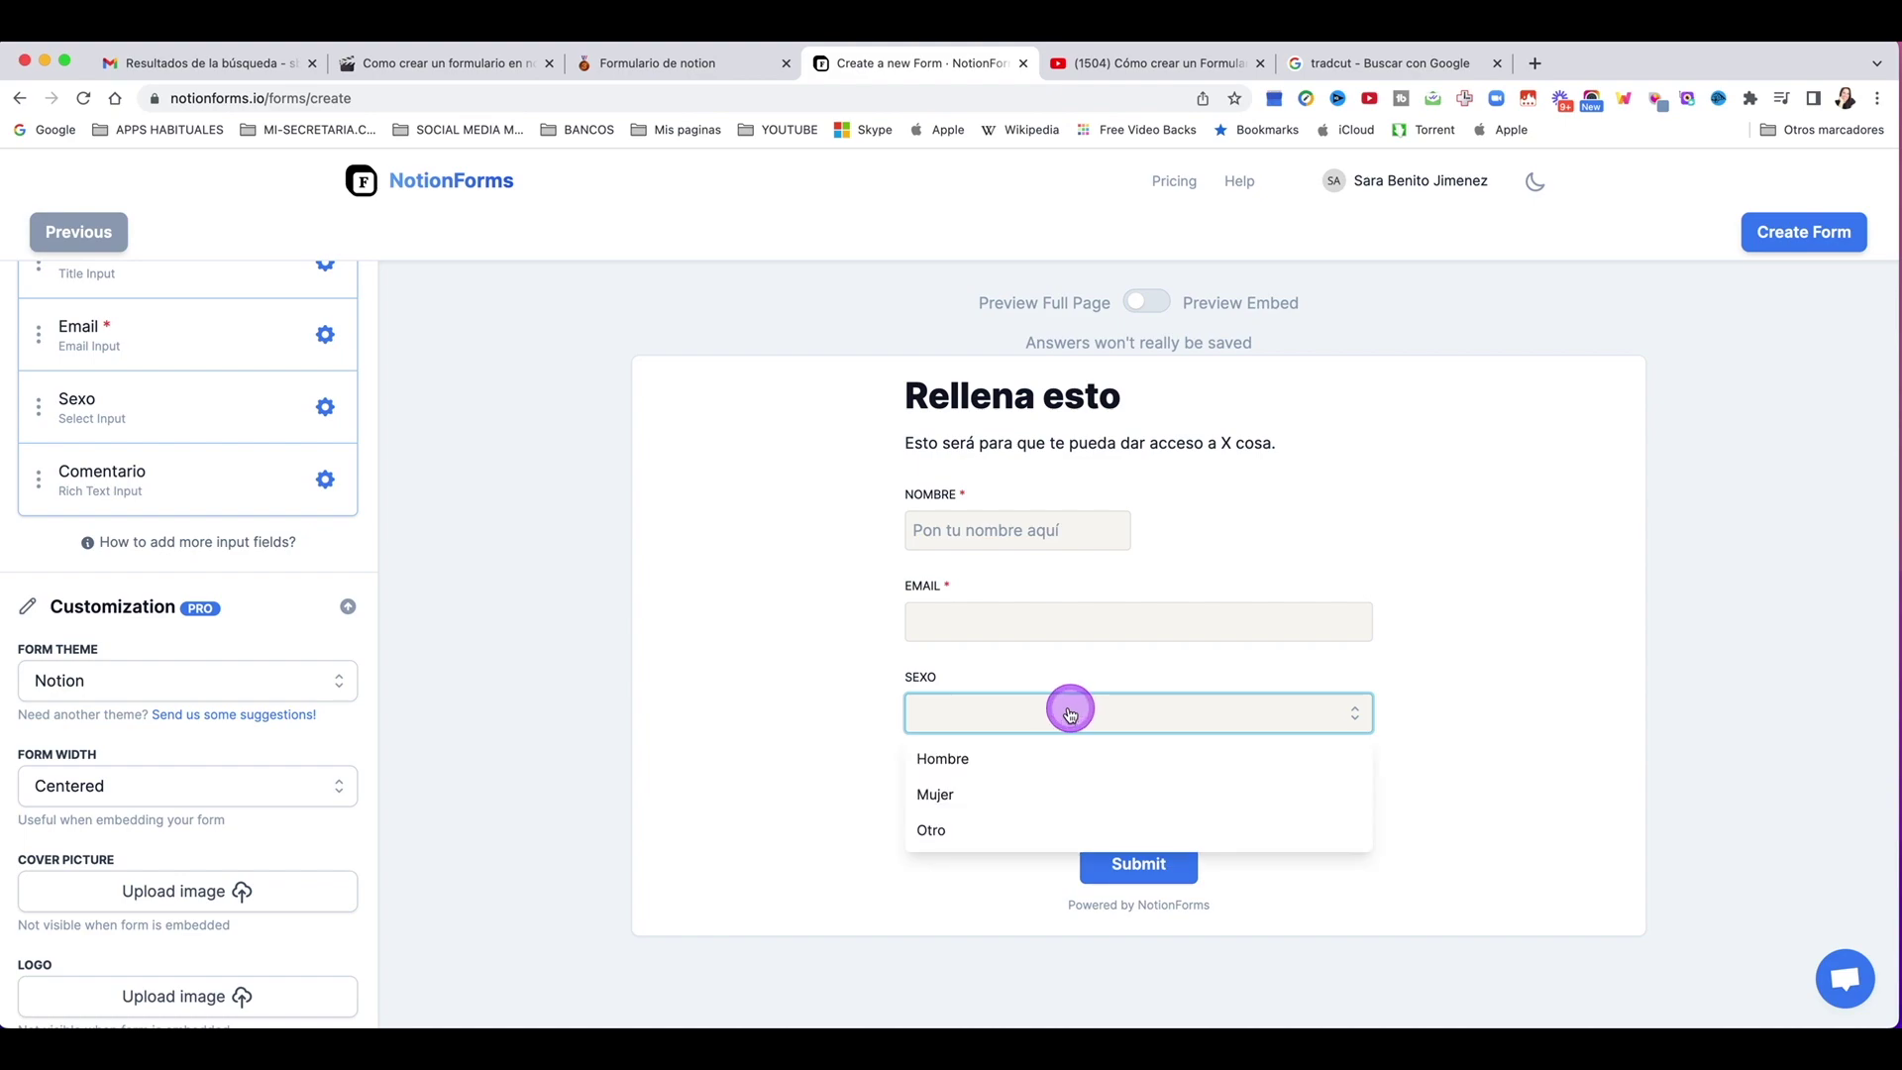
left_click(64, 681)
left_click(65, 729)
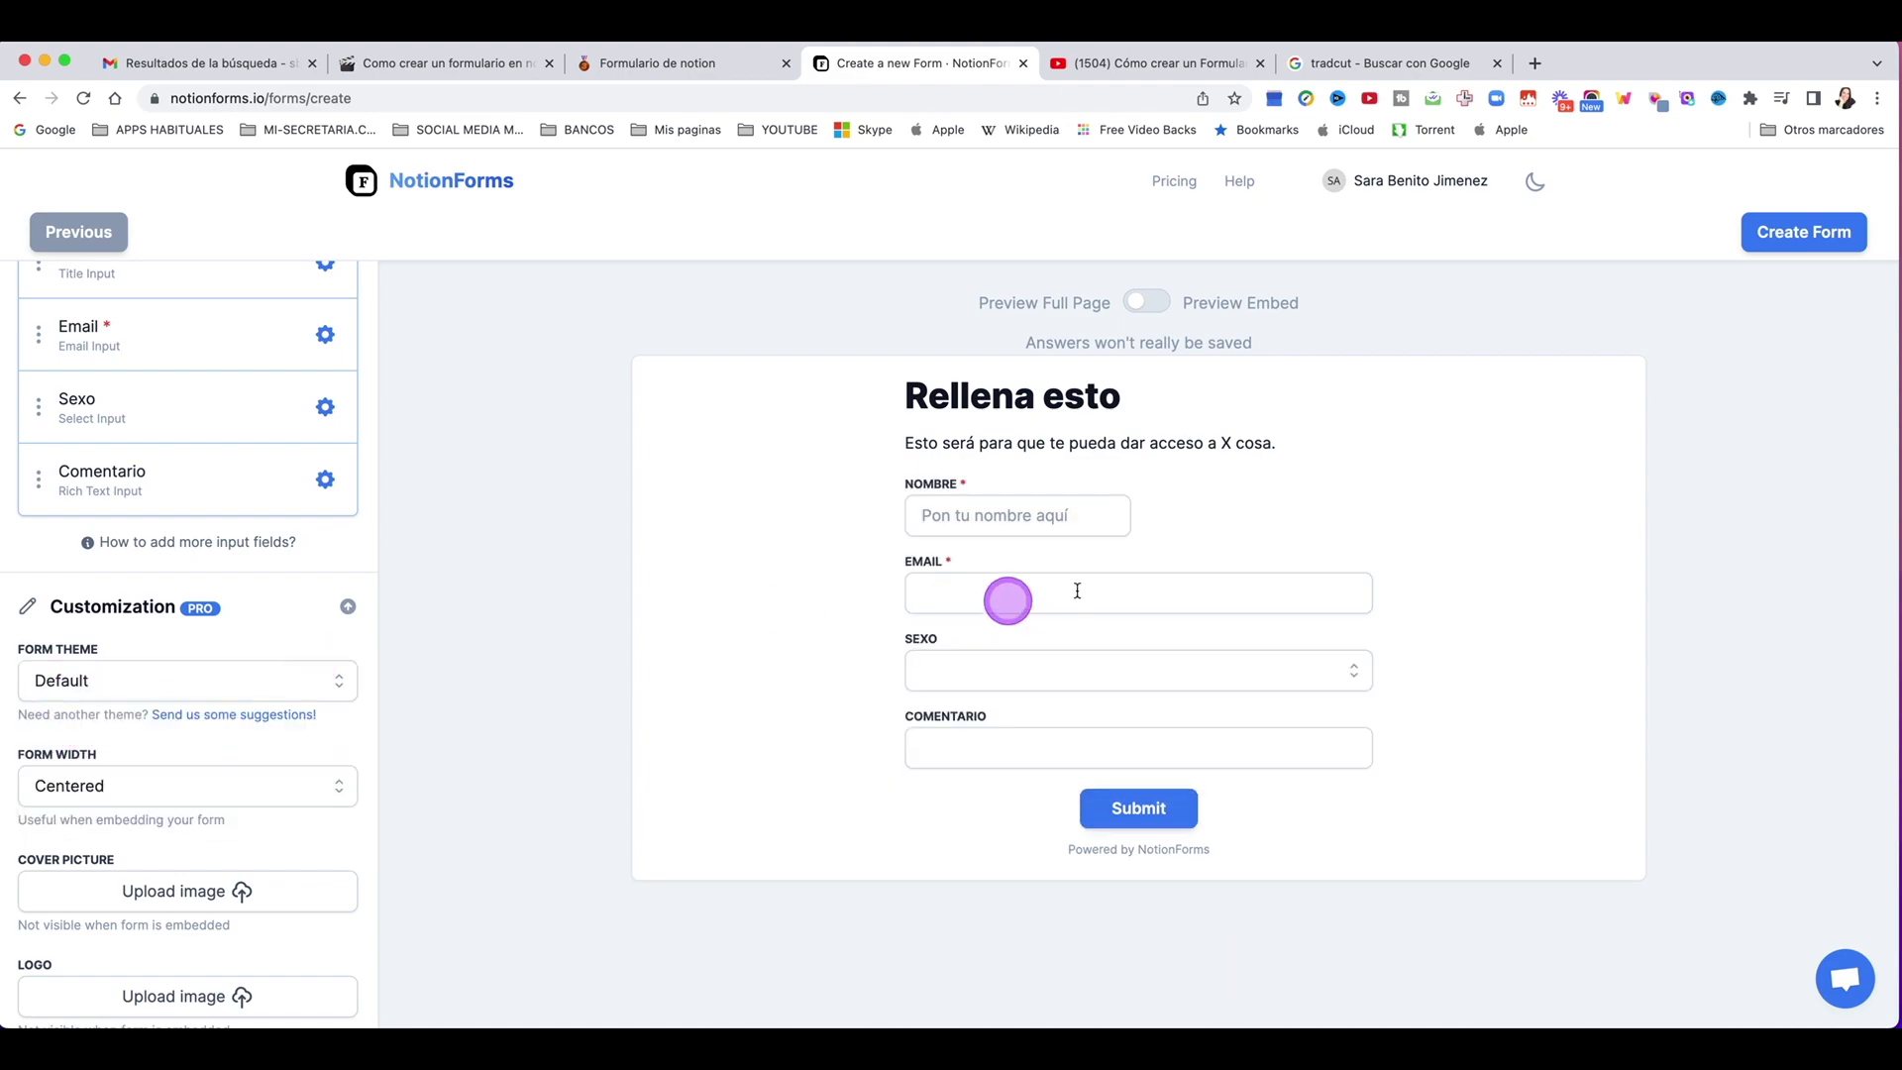
left_click(1010, 660)
left_click(792, 649)
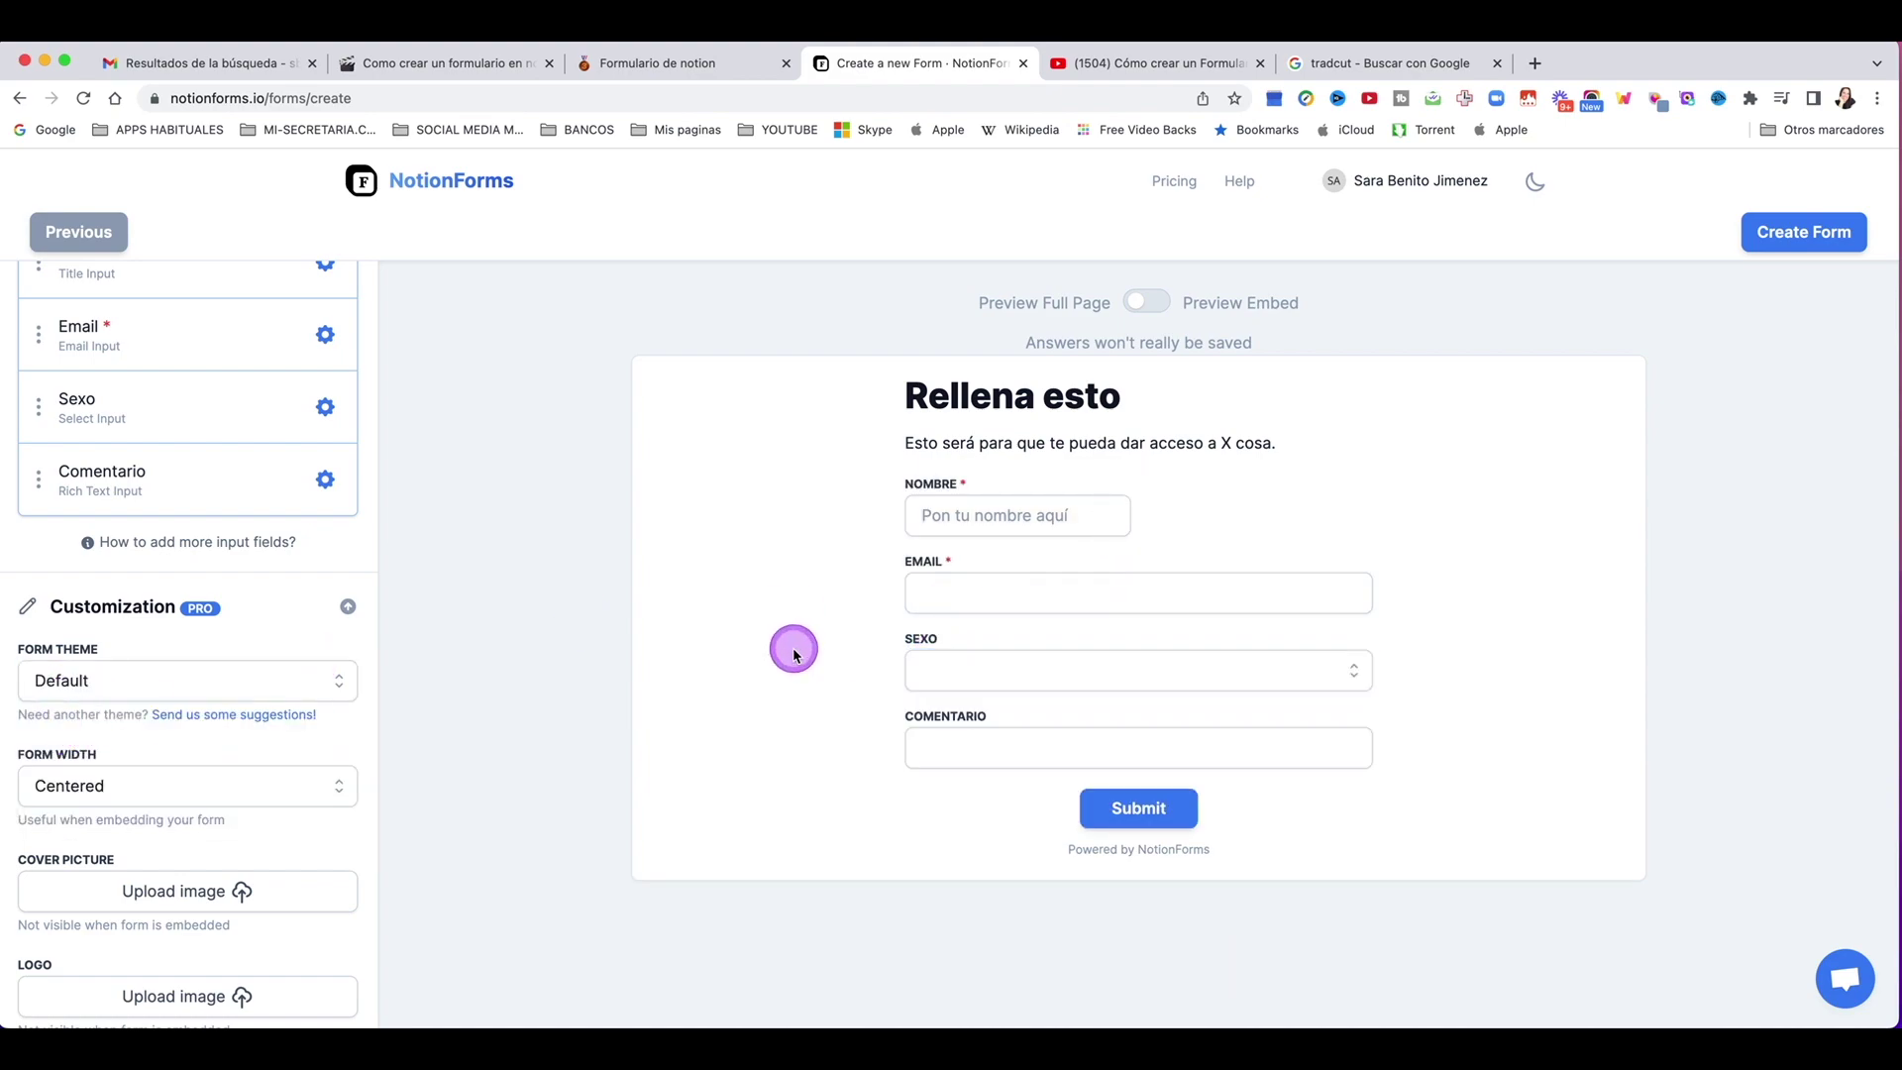
scroll(178, 683, "down", 1)
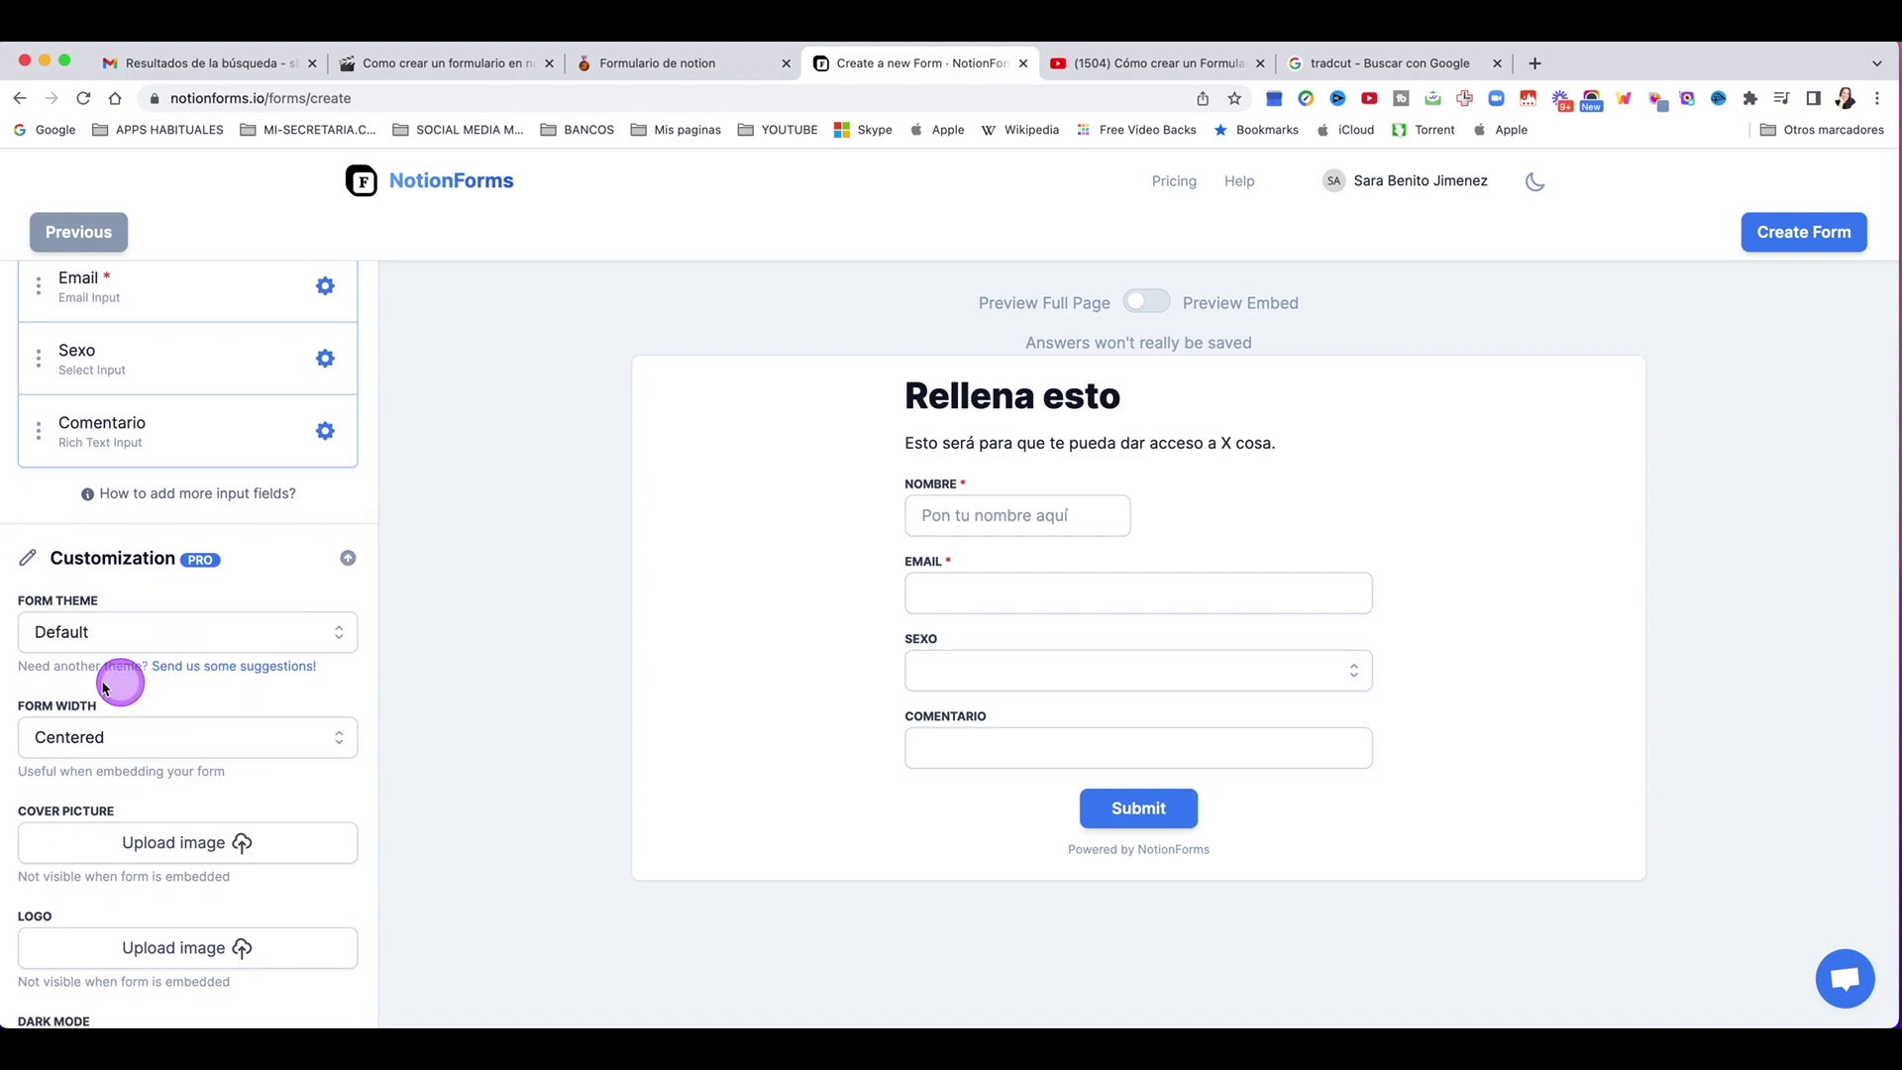
left_click(104, 735)
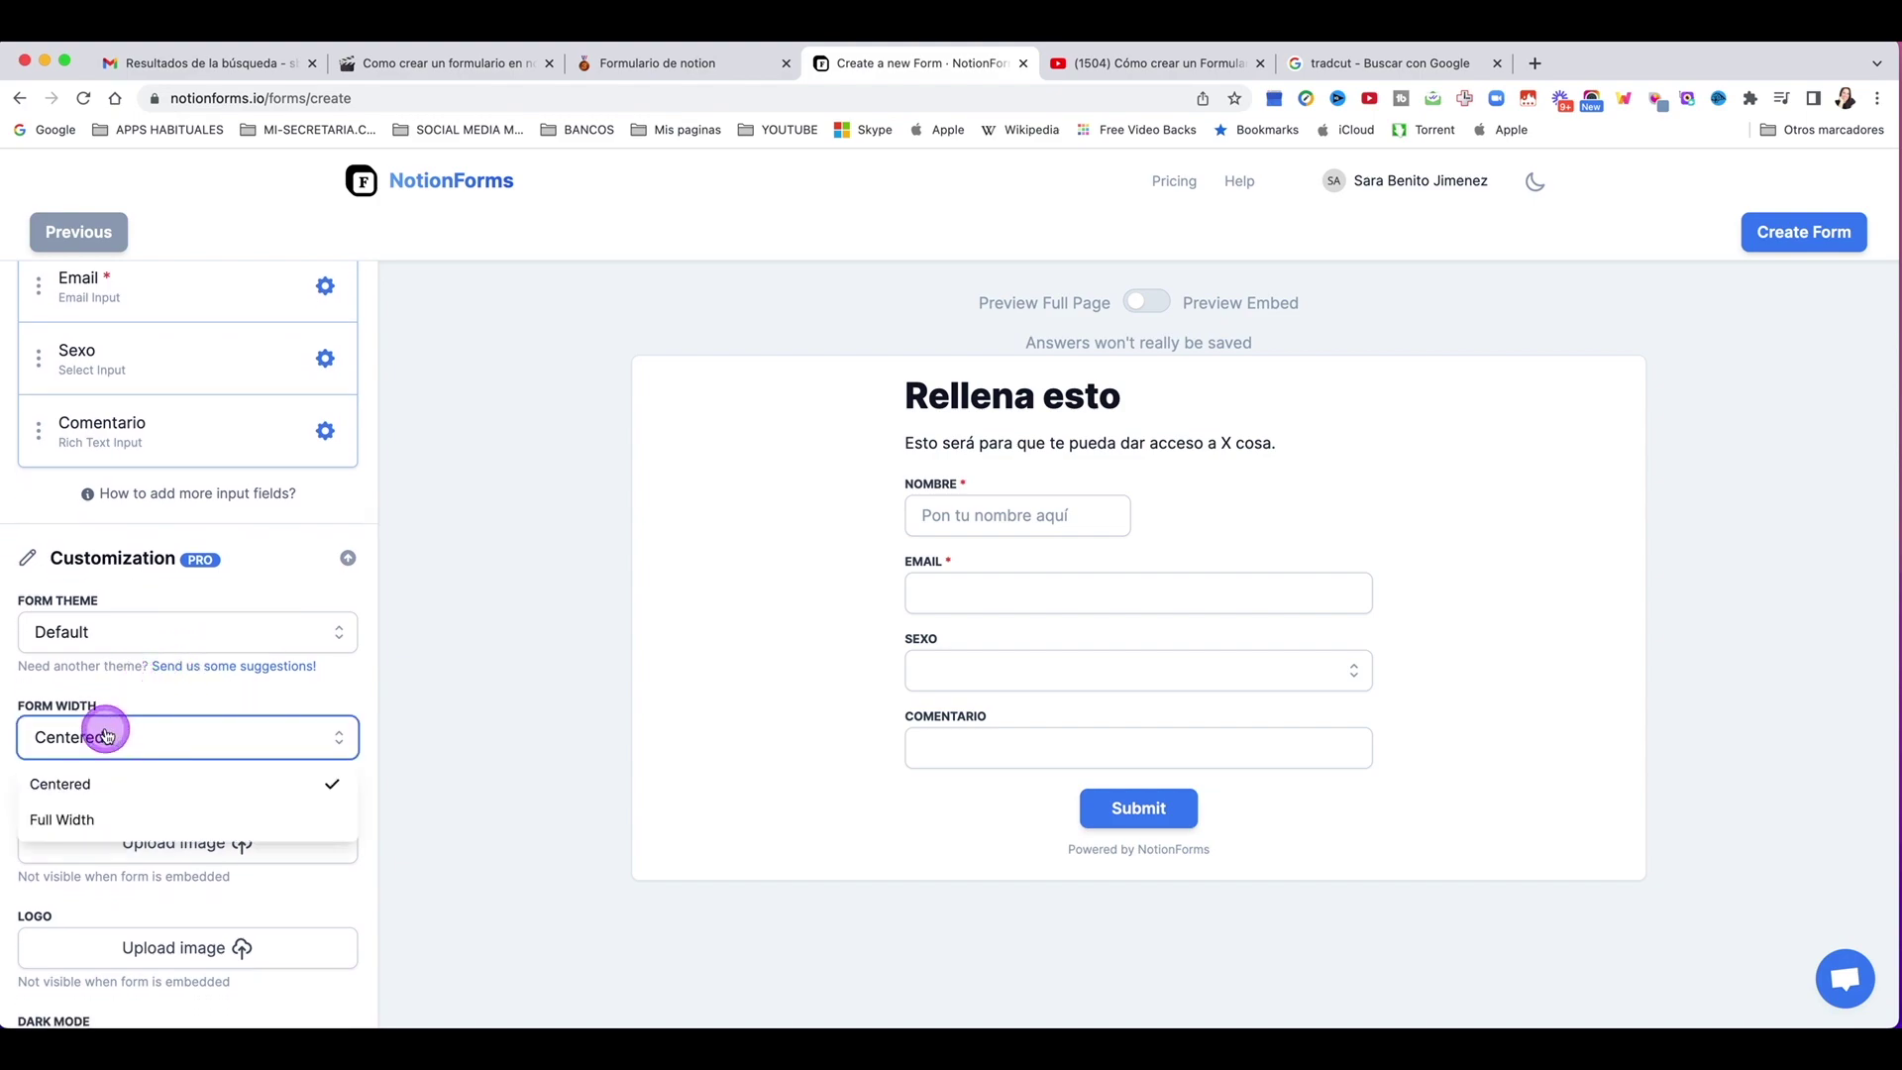
left_click(110, 822)
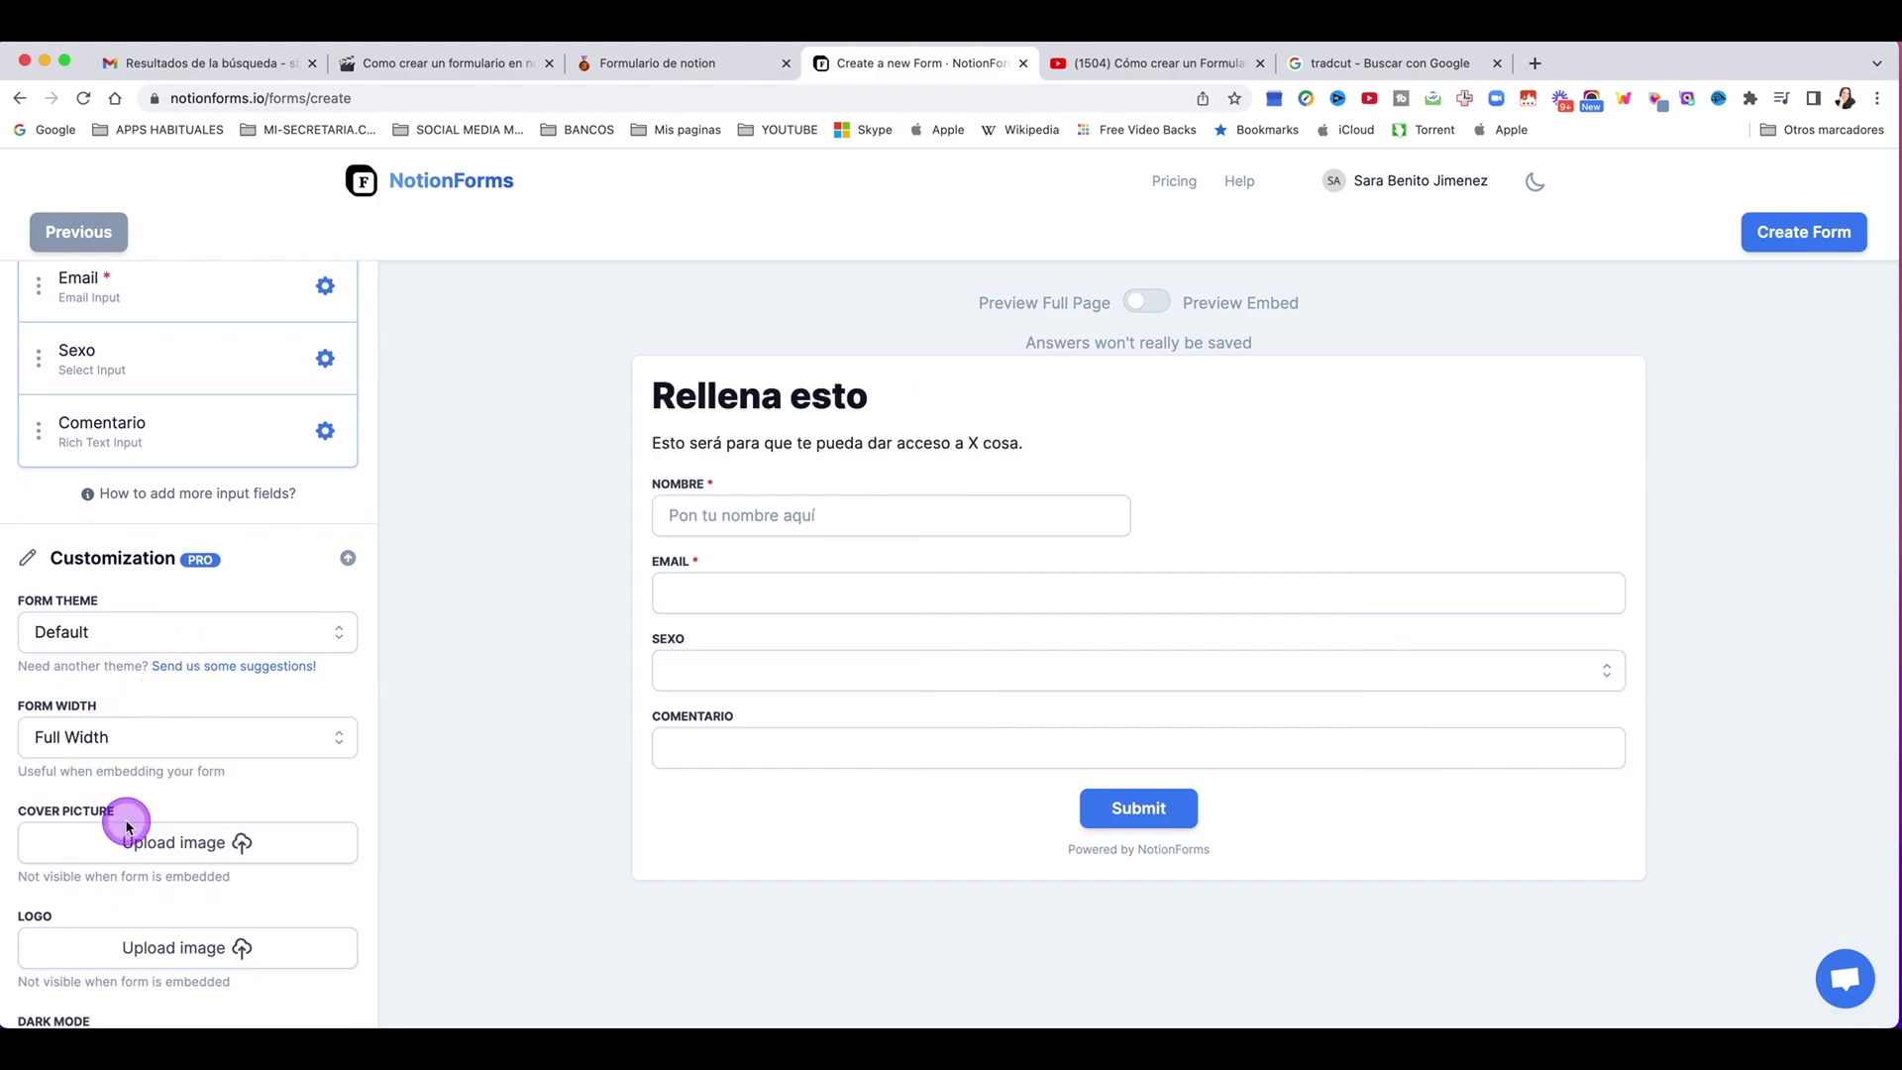
left_click(89, 748)
left_click(64, 784)
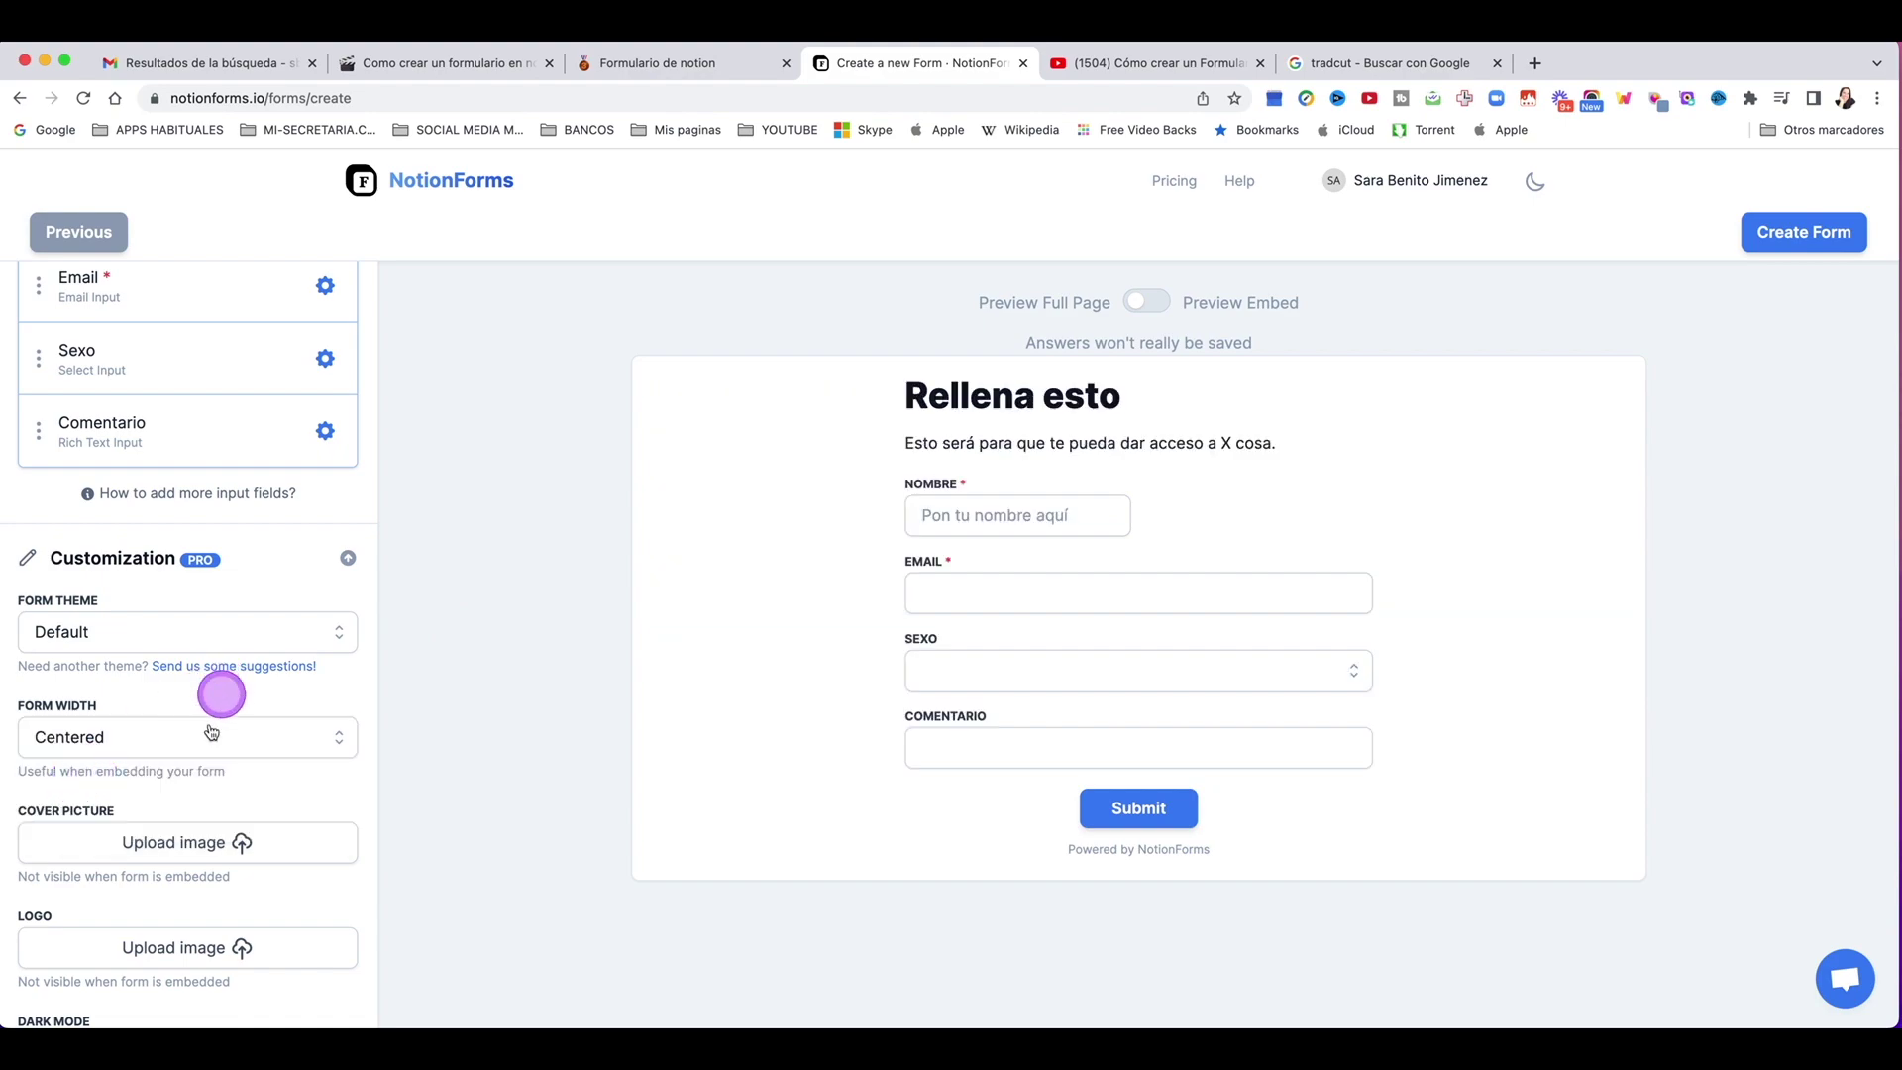
scroll(198, 724, "down", 3)
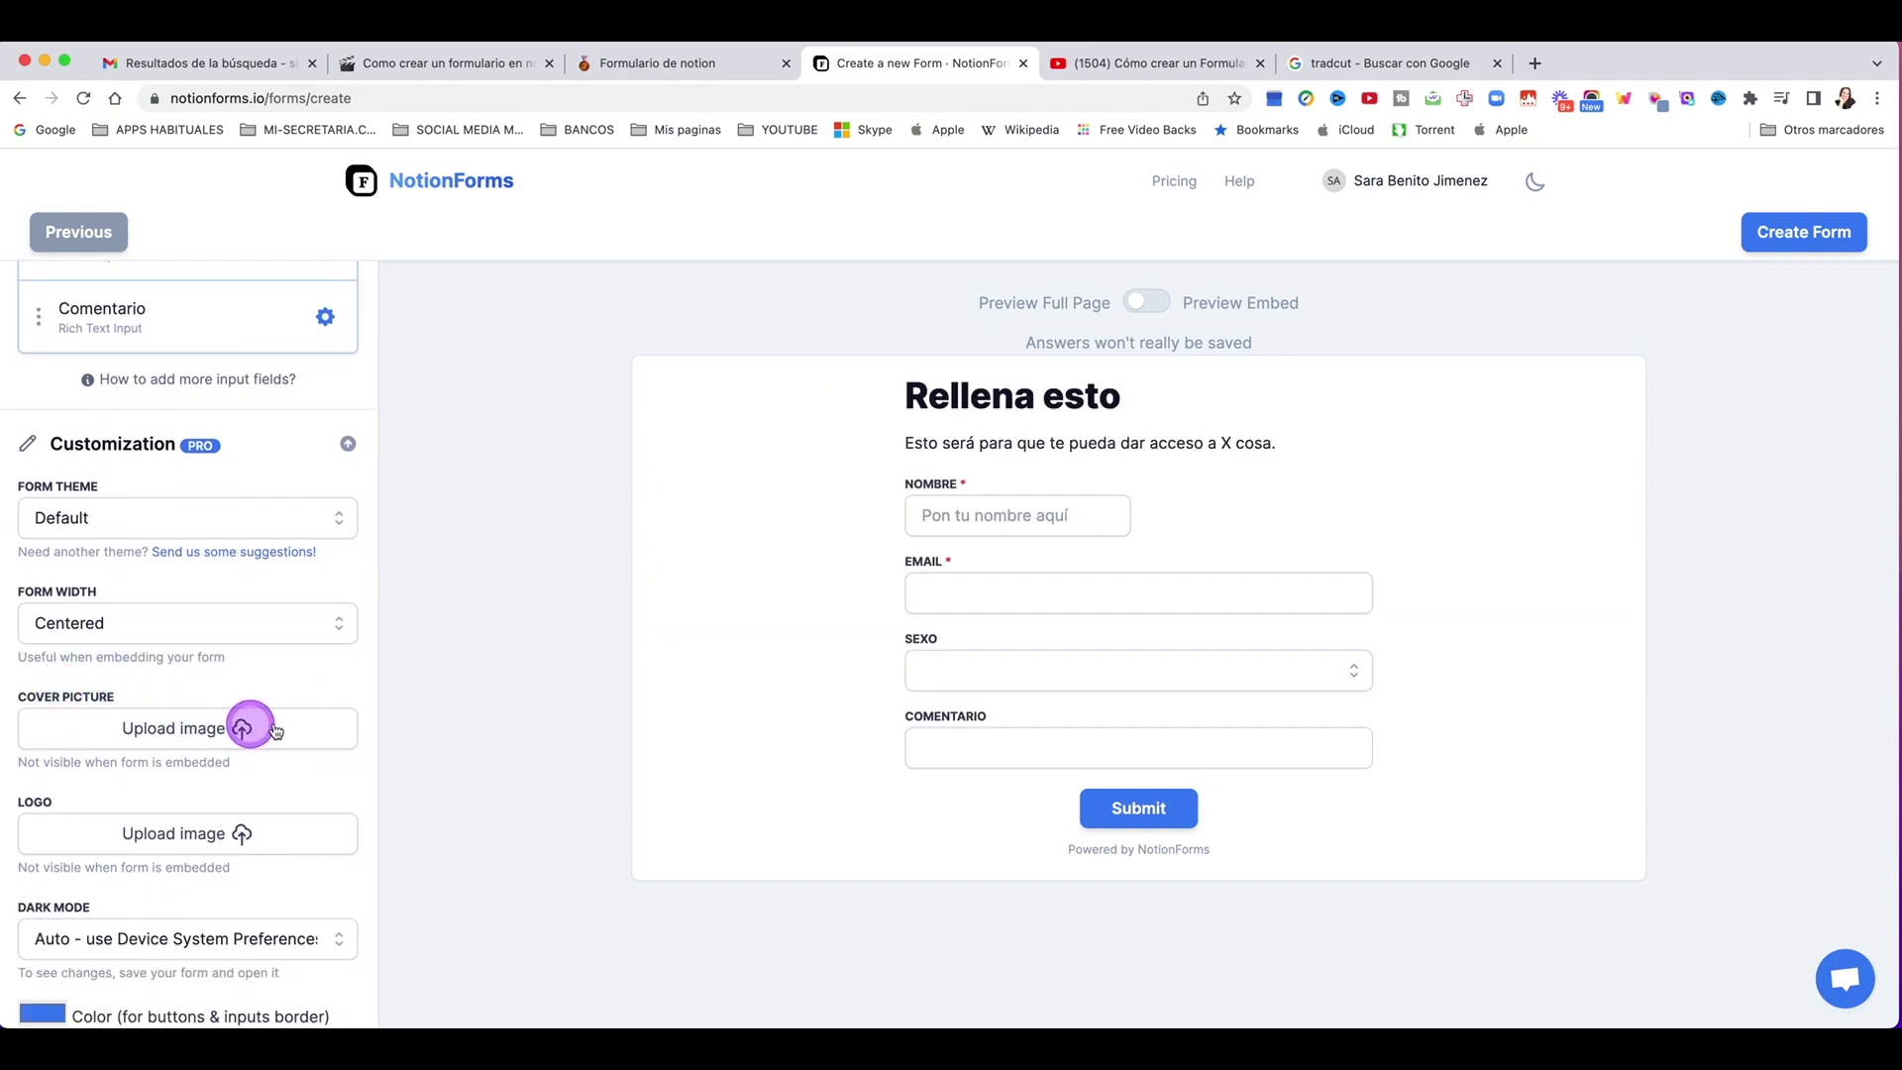
scroll(281, 726, "down", 2)
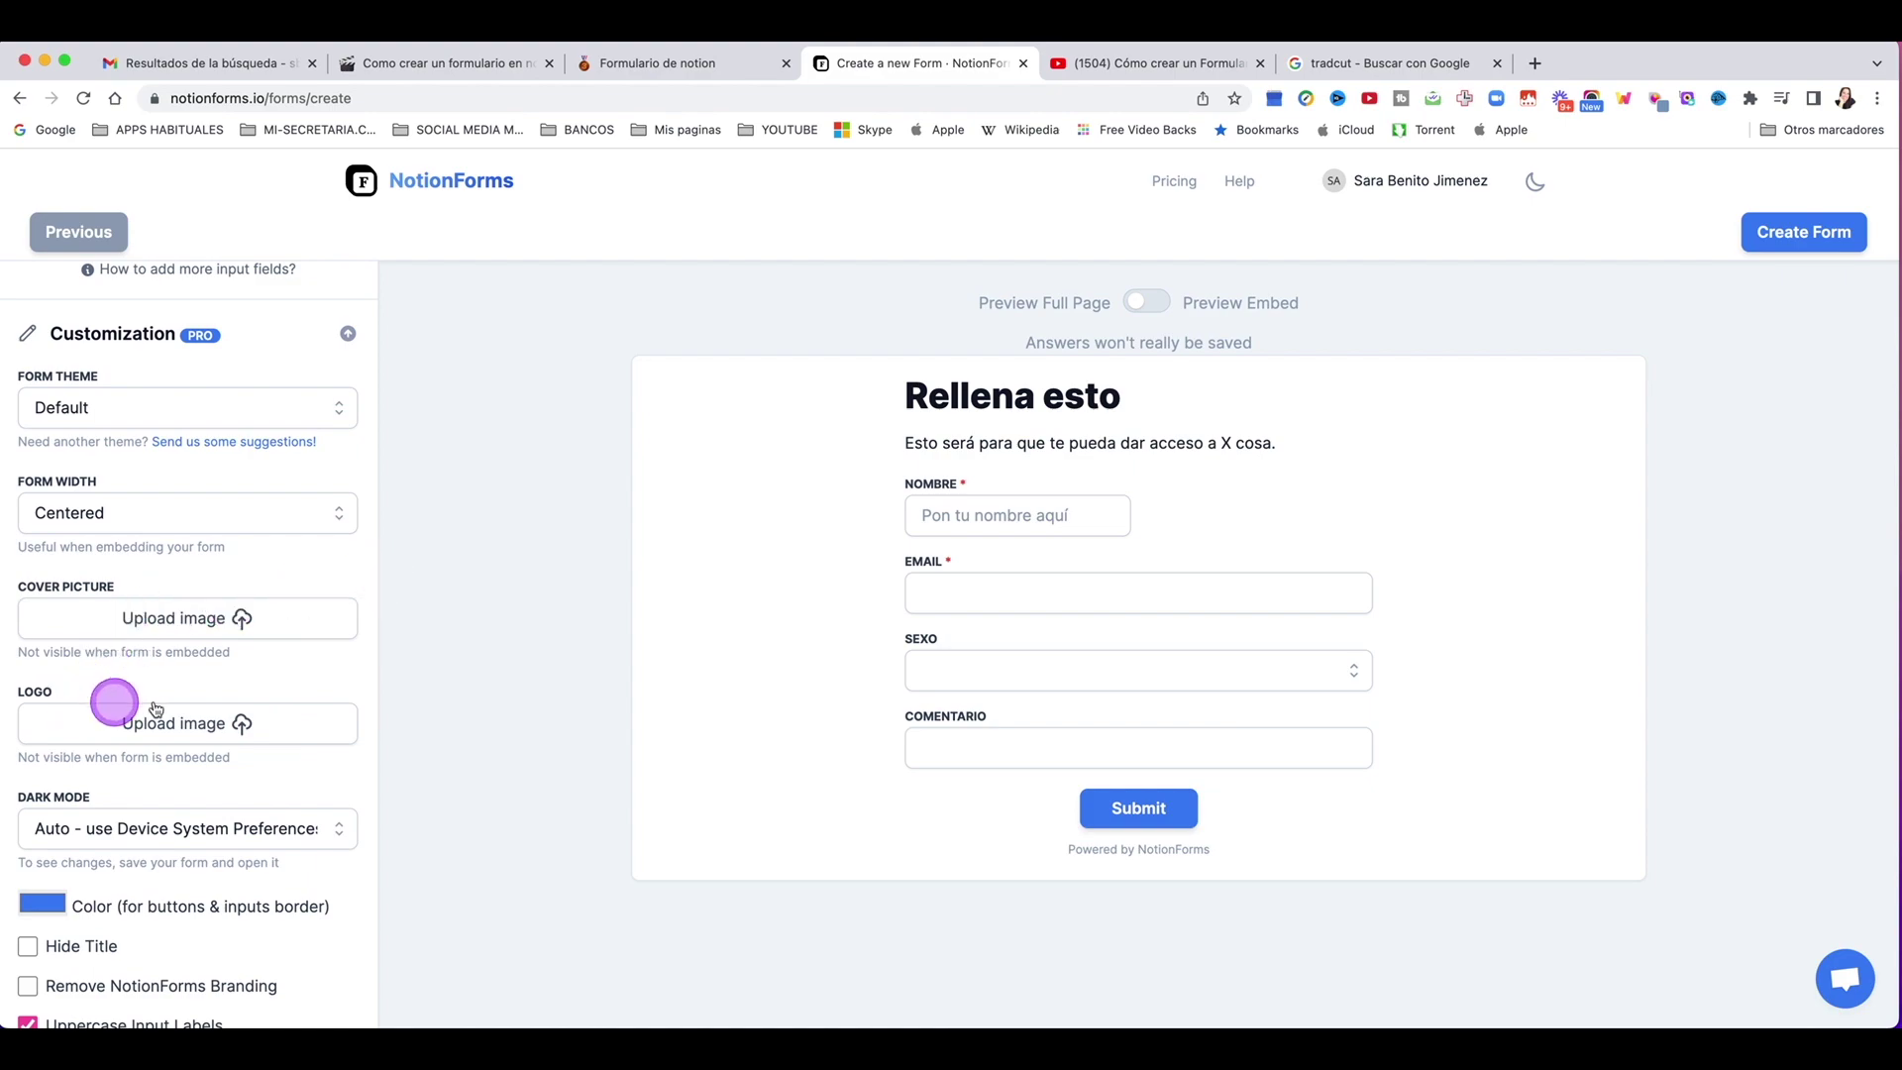
scroll(159, 701, "down", 2)
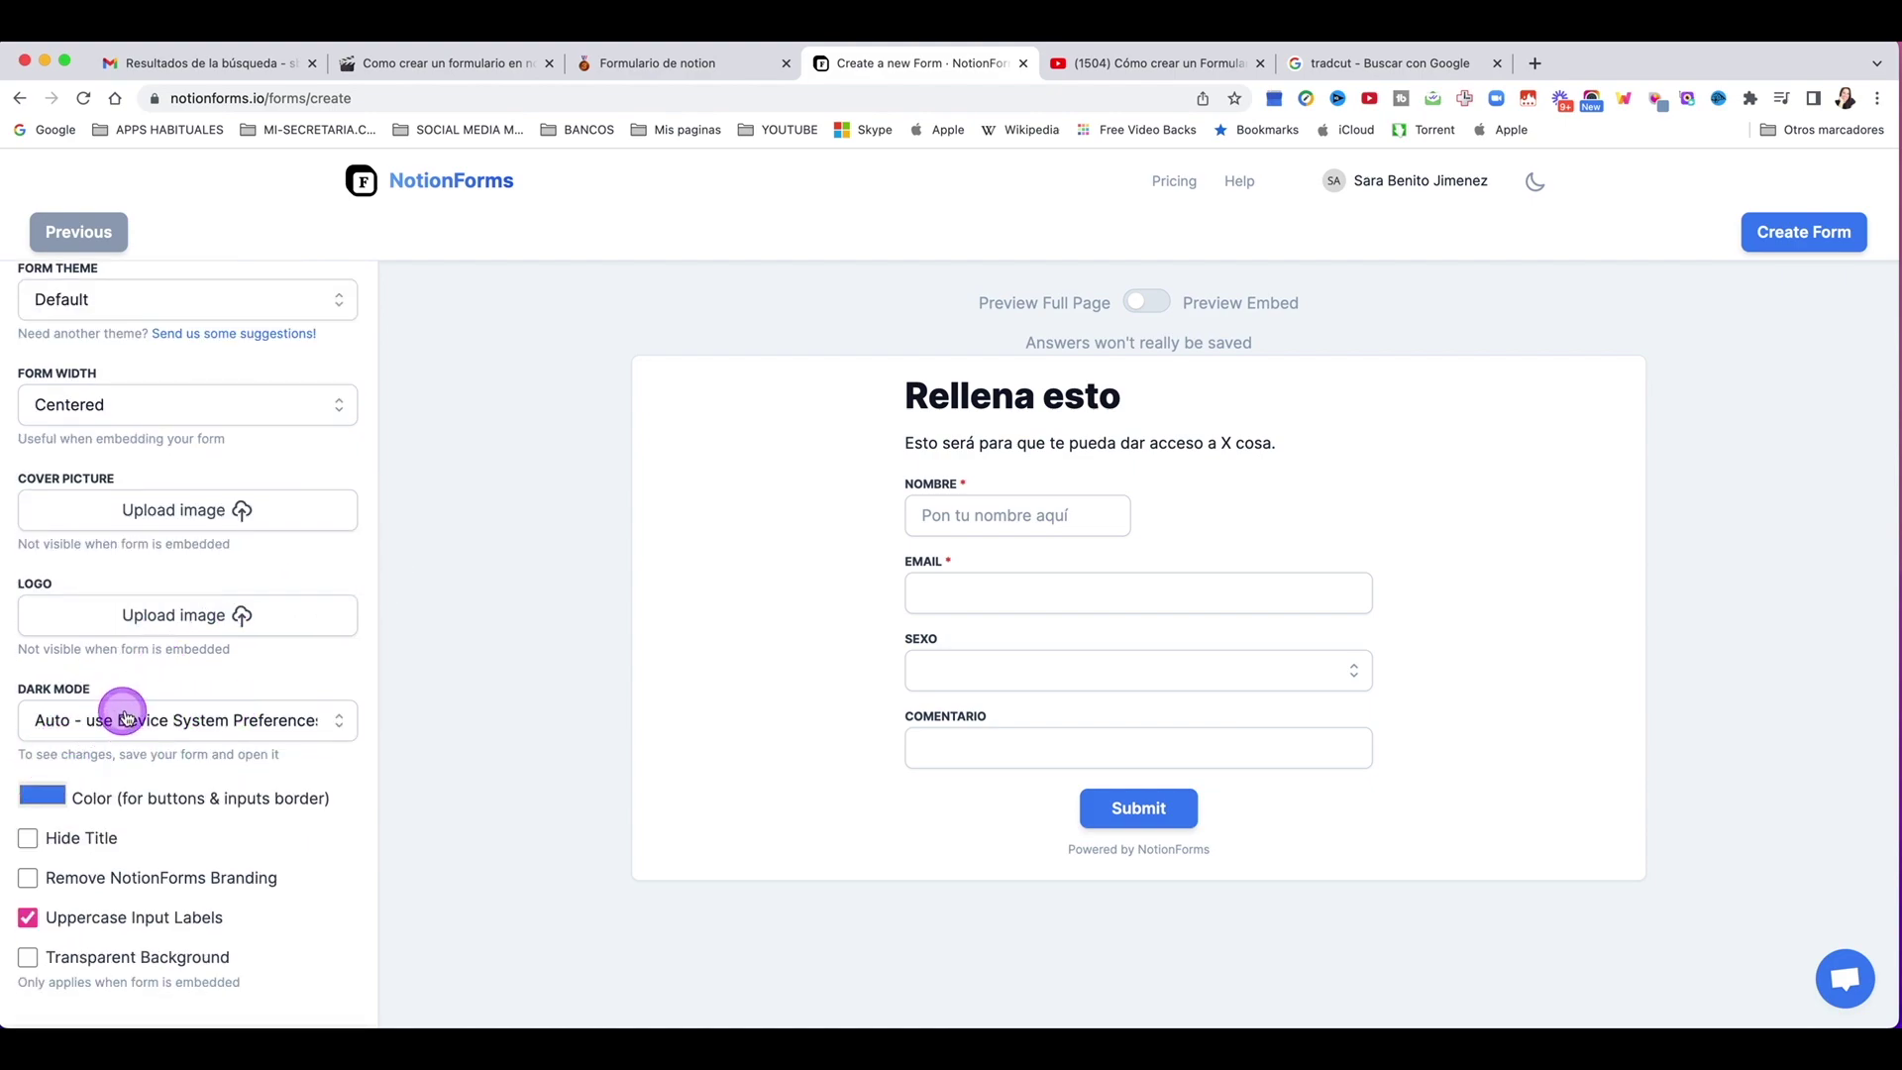
left_click(139, 720)
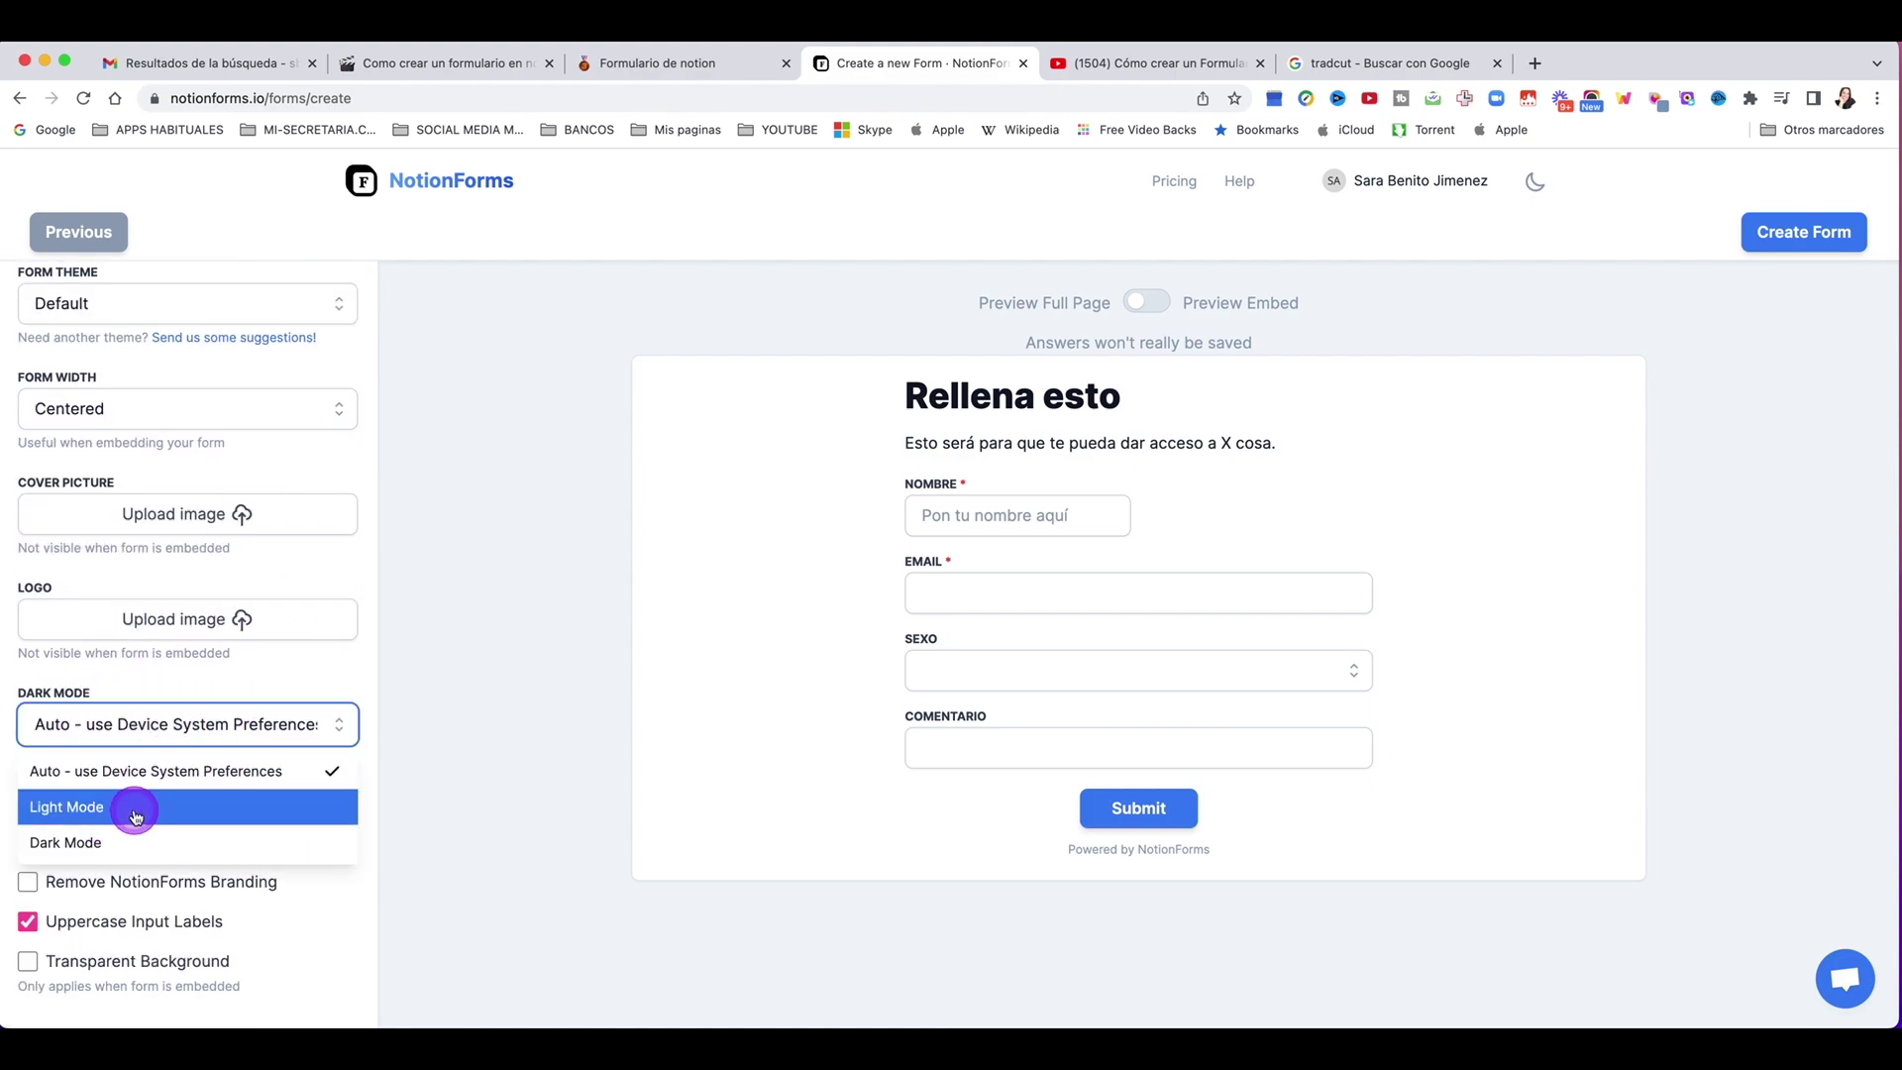
left_click(135, 815)
left_click(124, 725)
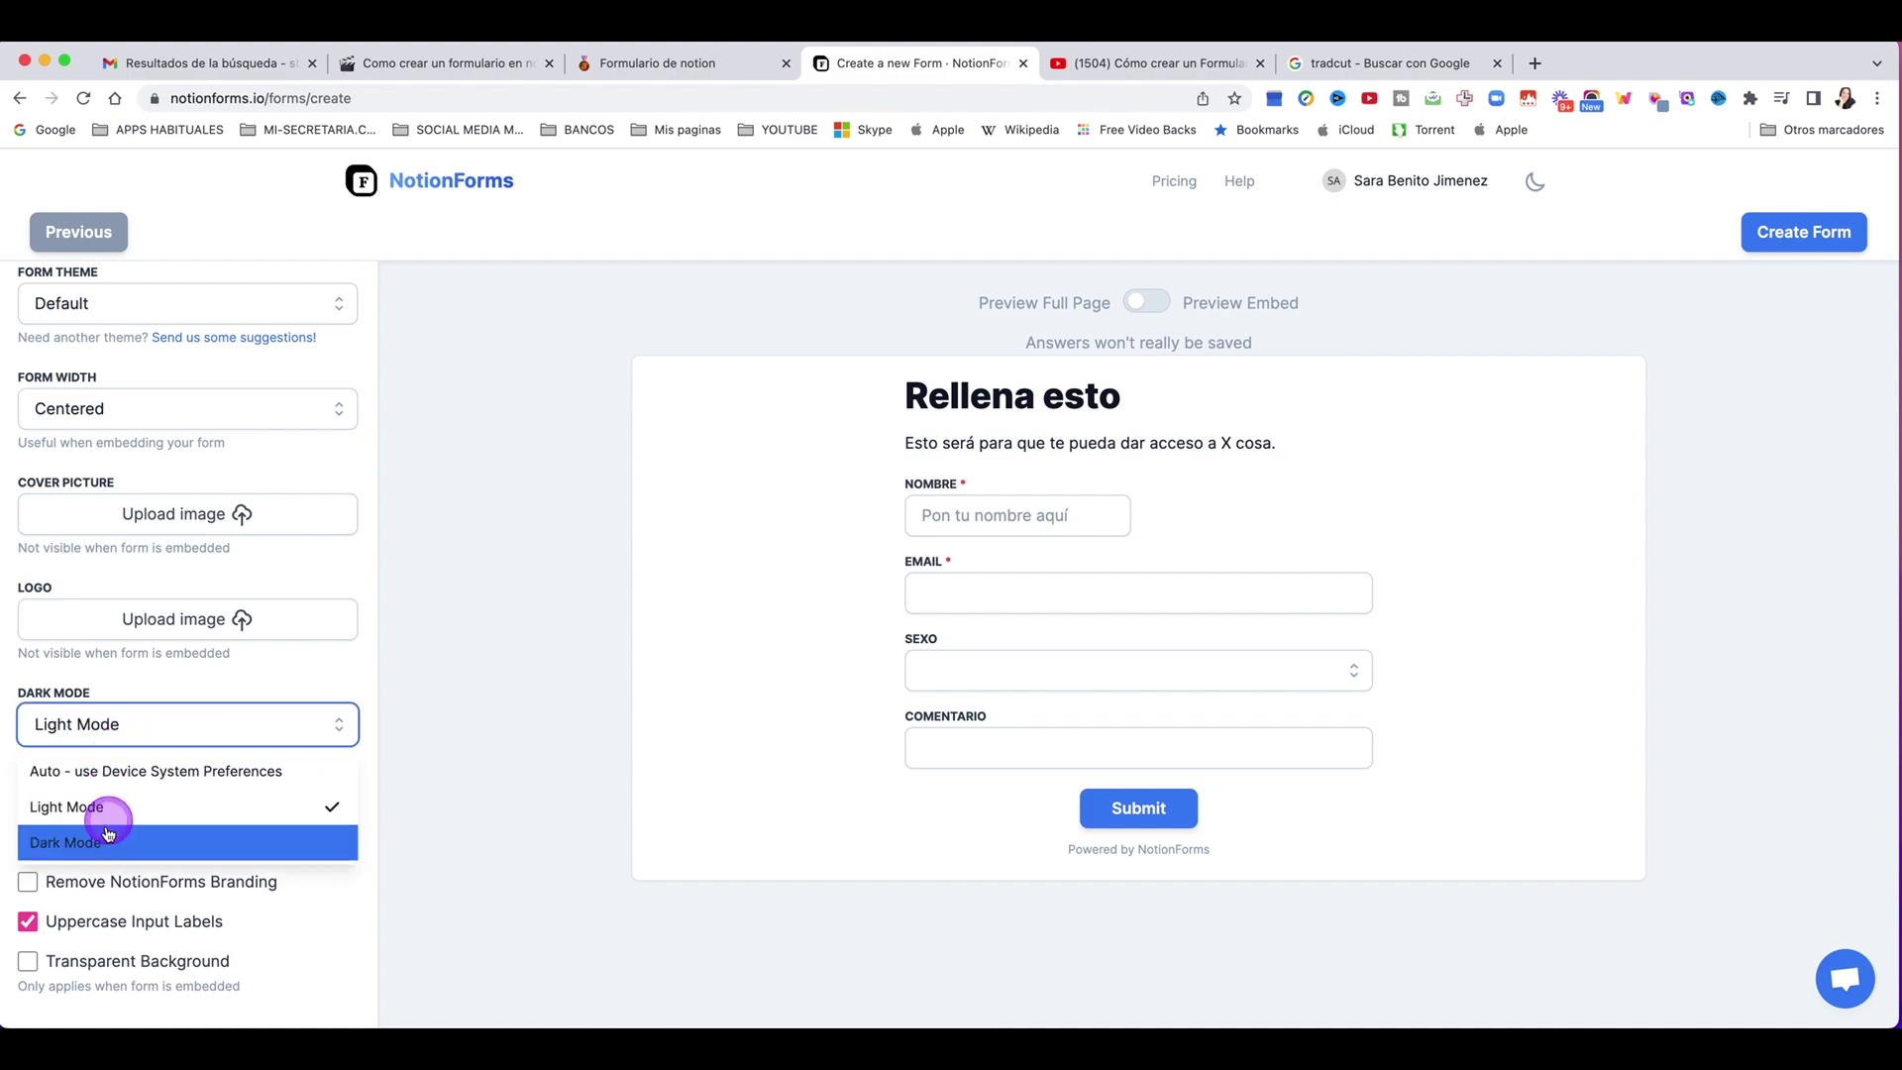
left_click(106, 840)
left_click(127, 724)
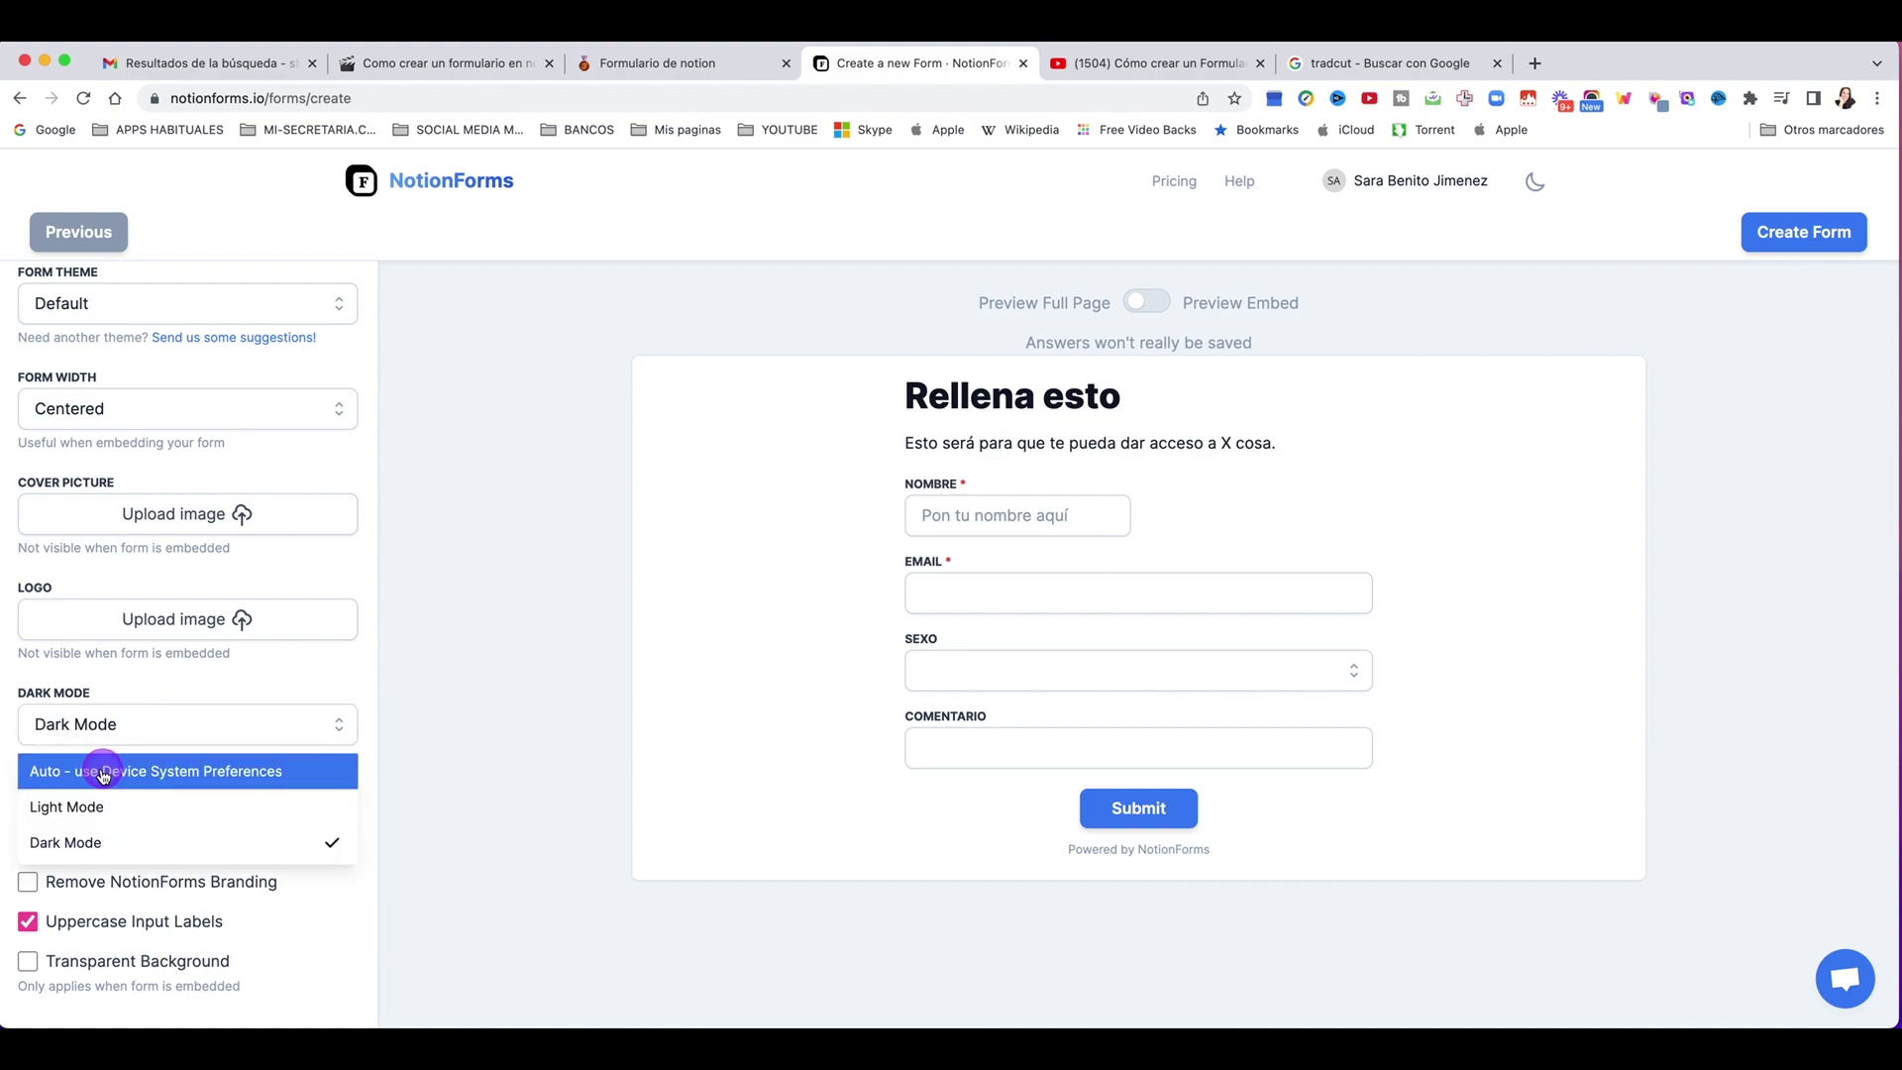
left_click(103, 771)
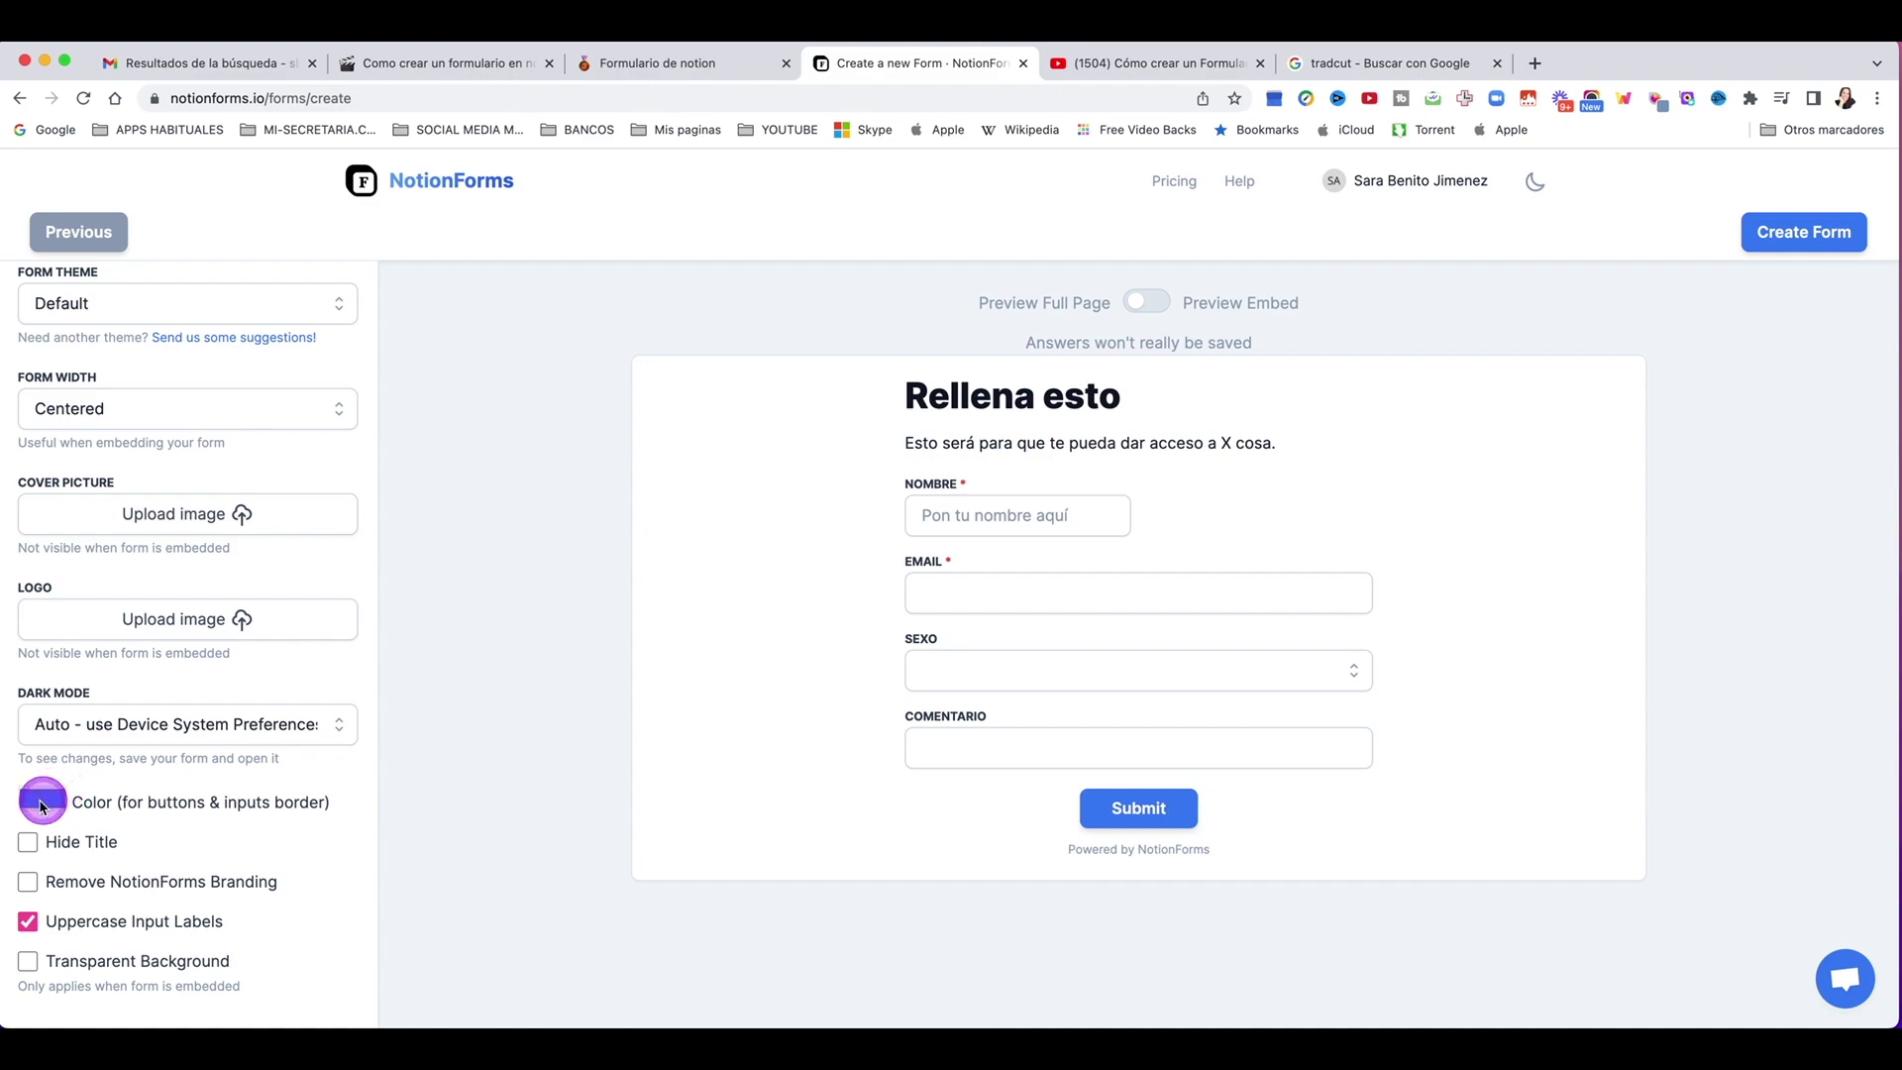
left_click(41, 808)
left_click(144, 972)
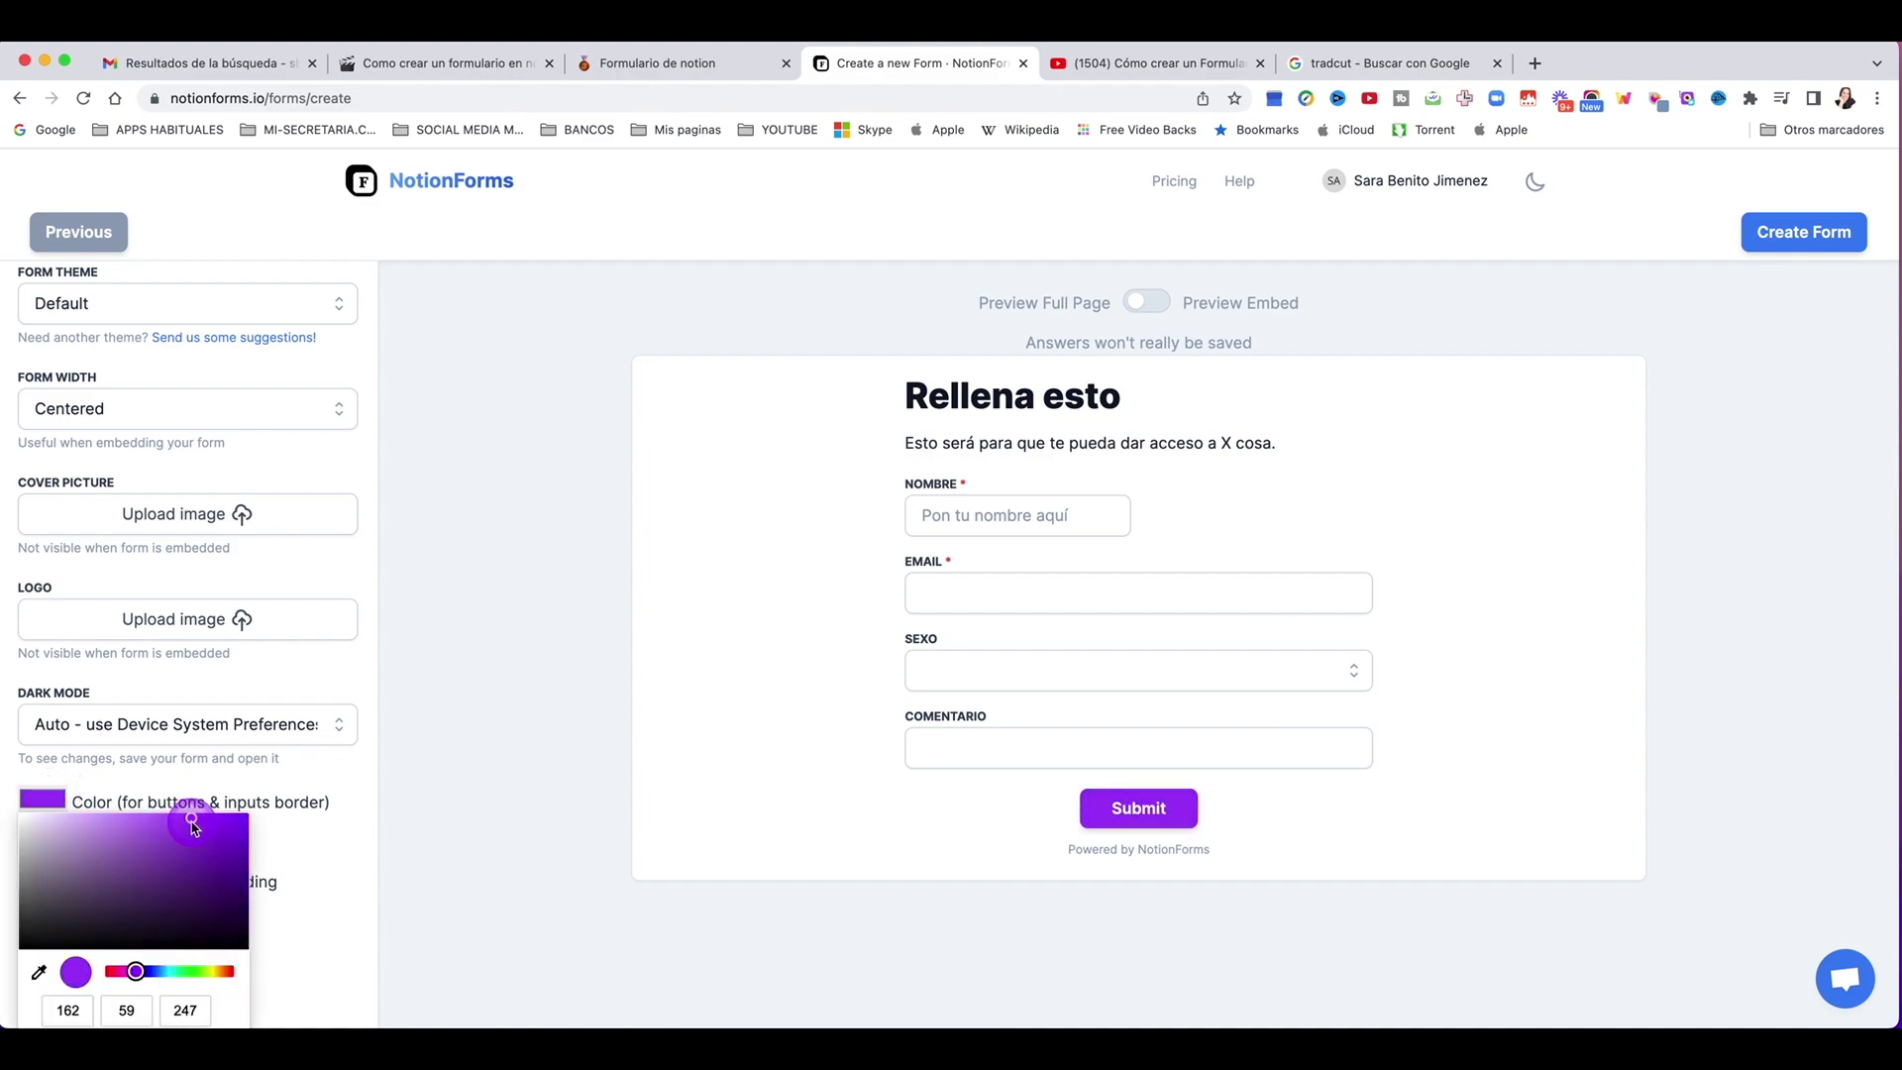
left_click_drag(193, 826, 405, 800)
left_click(327, 677)
scroll(218, 733, "up", 4)
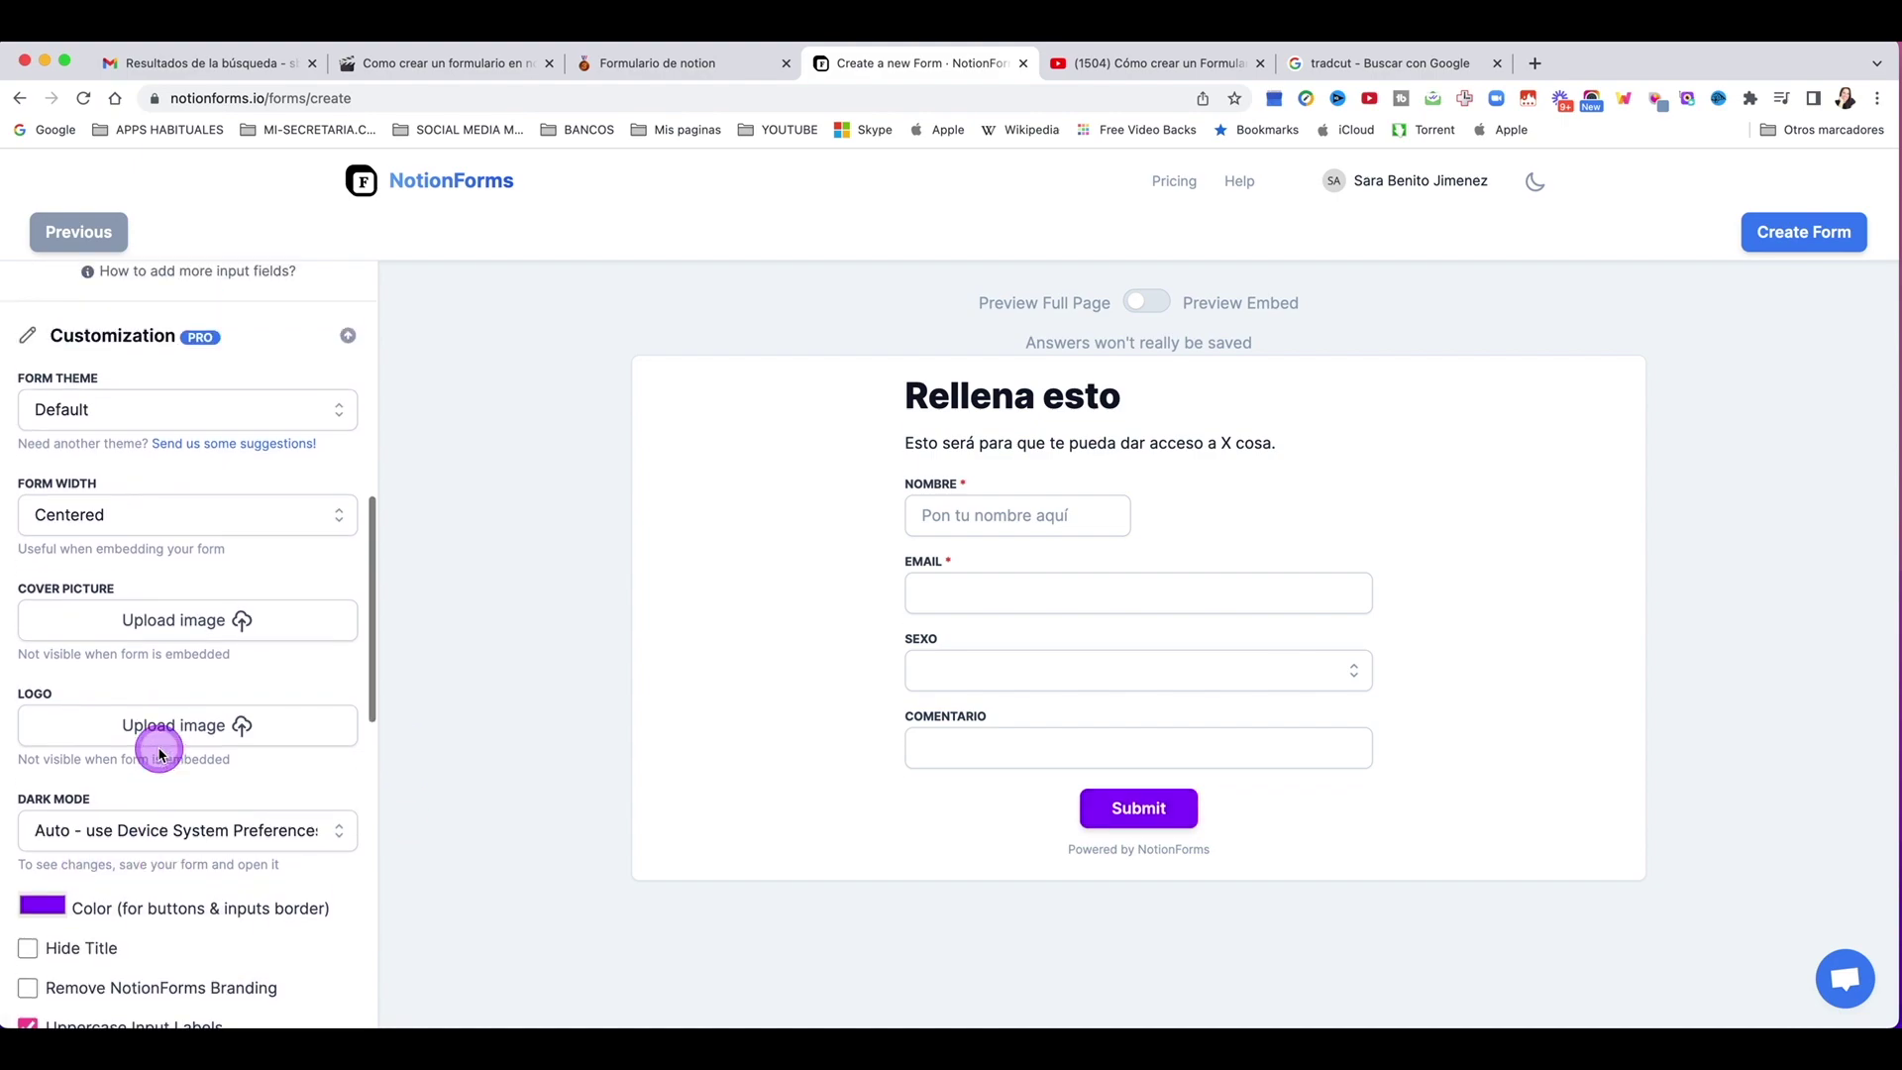
scroll(181, 679, "down", 5)
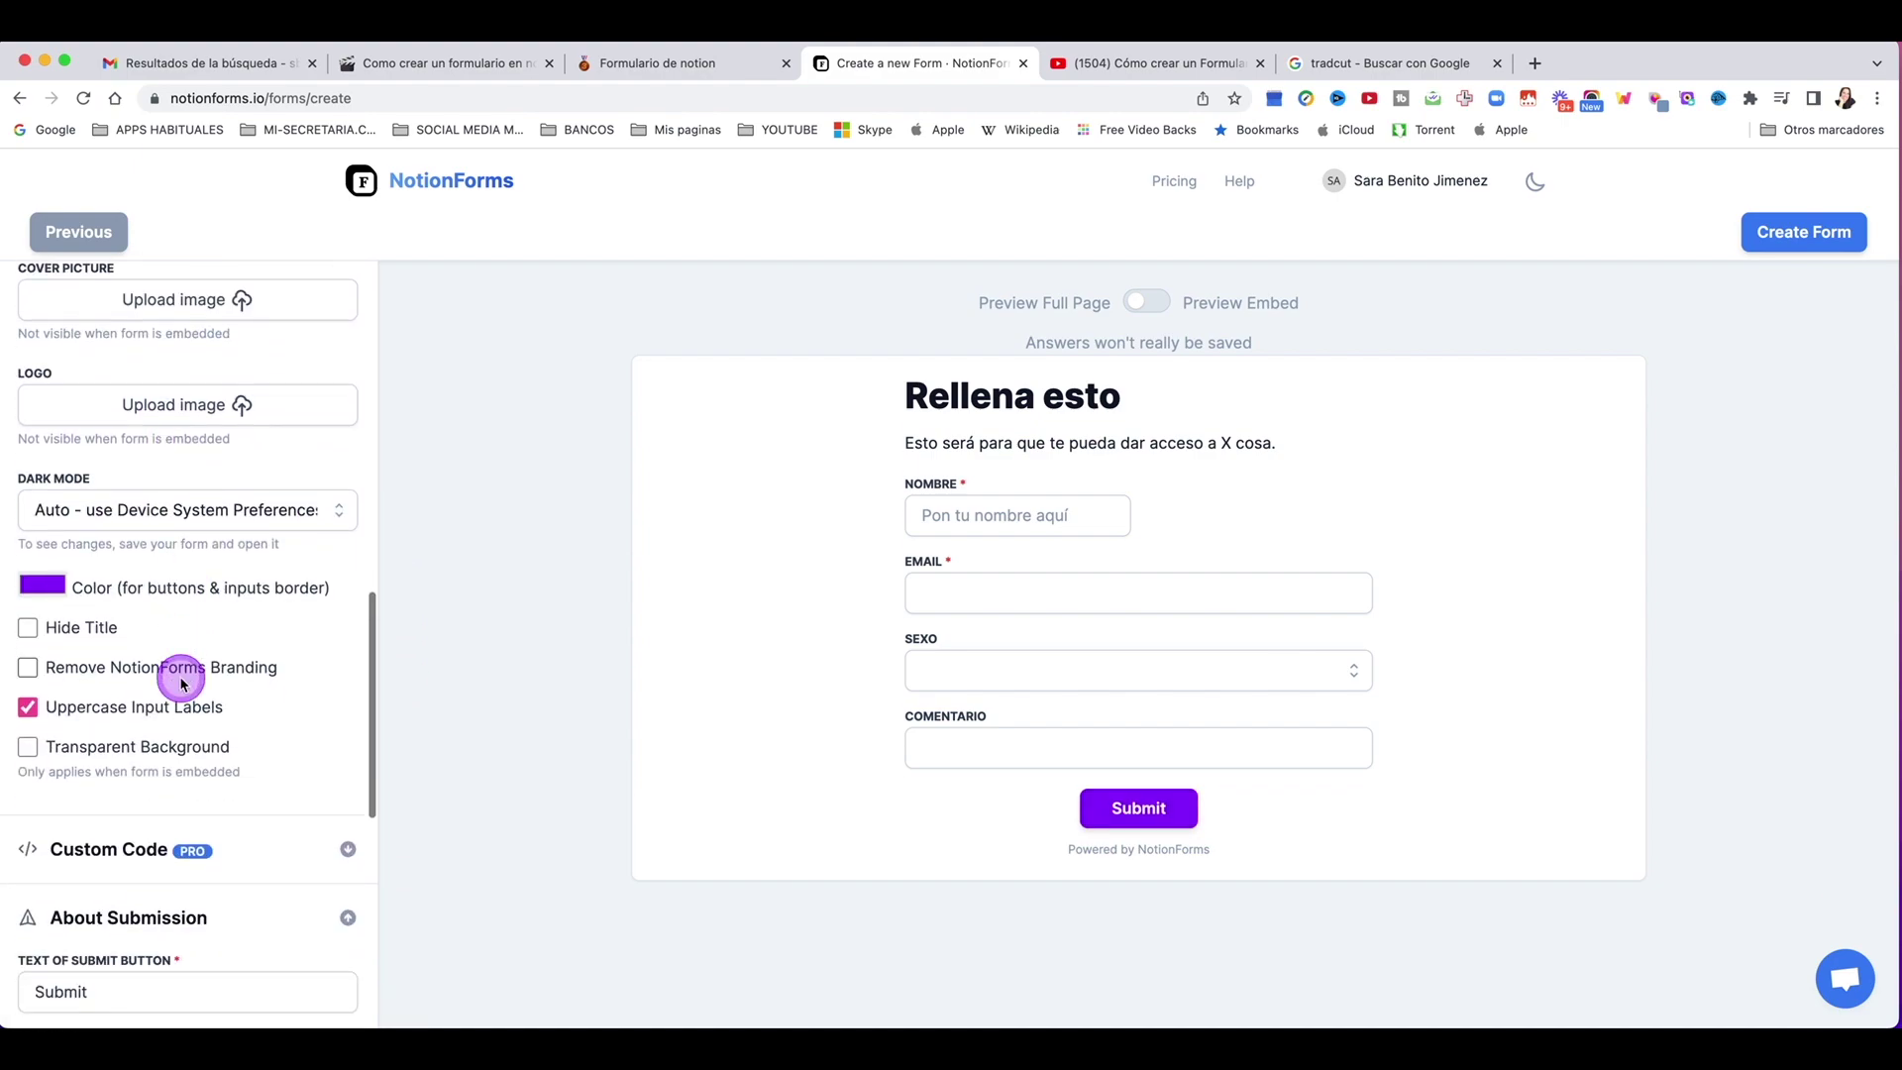
scroll(182, 696, "down", 2)
scroll(242, 680, "up", 1)
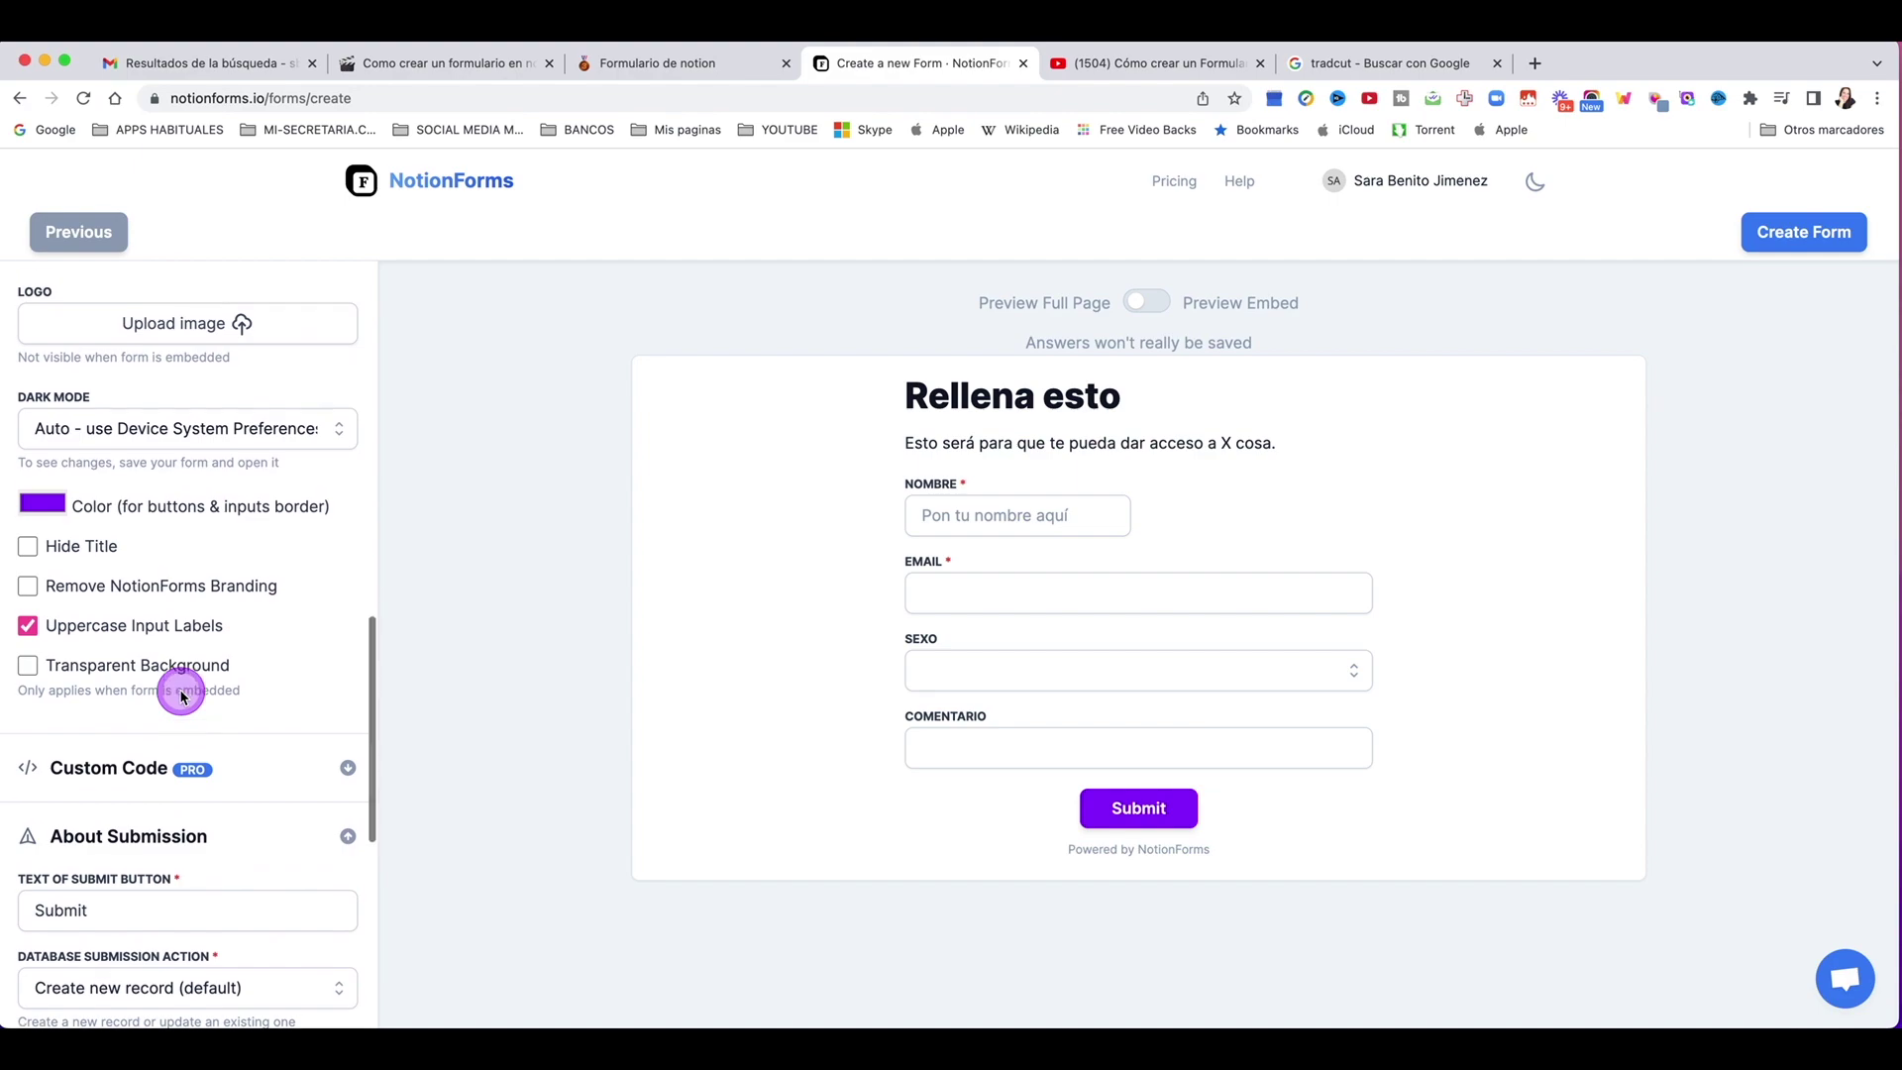
left_click(28, 598)
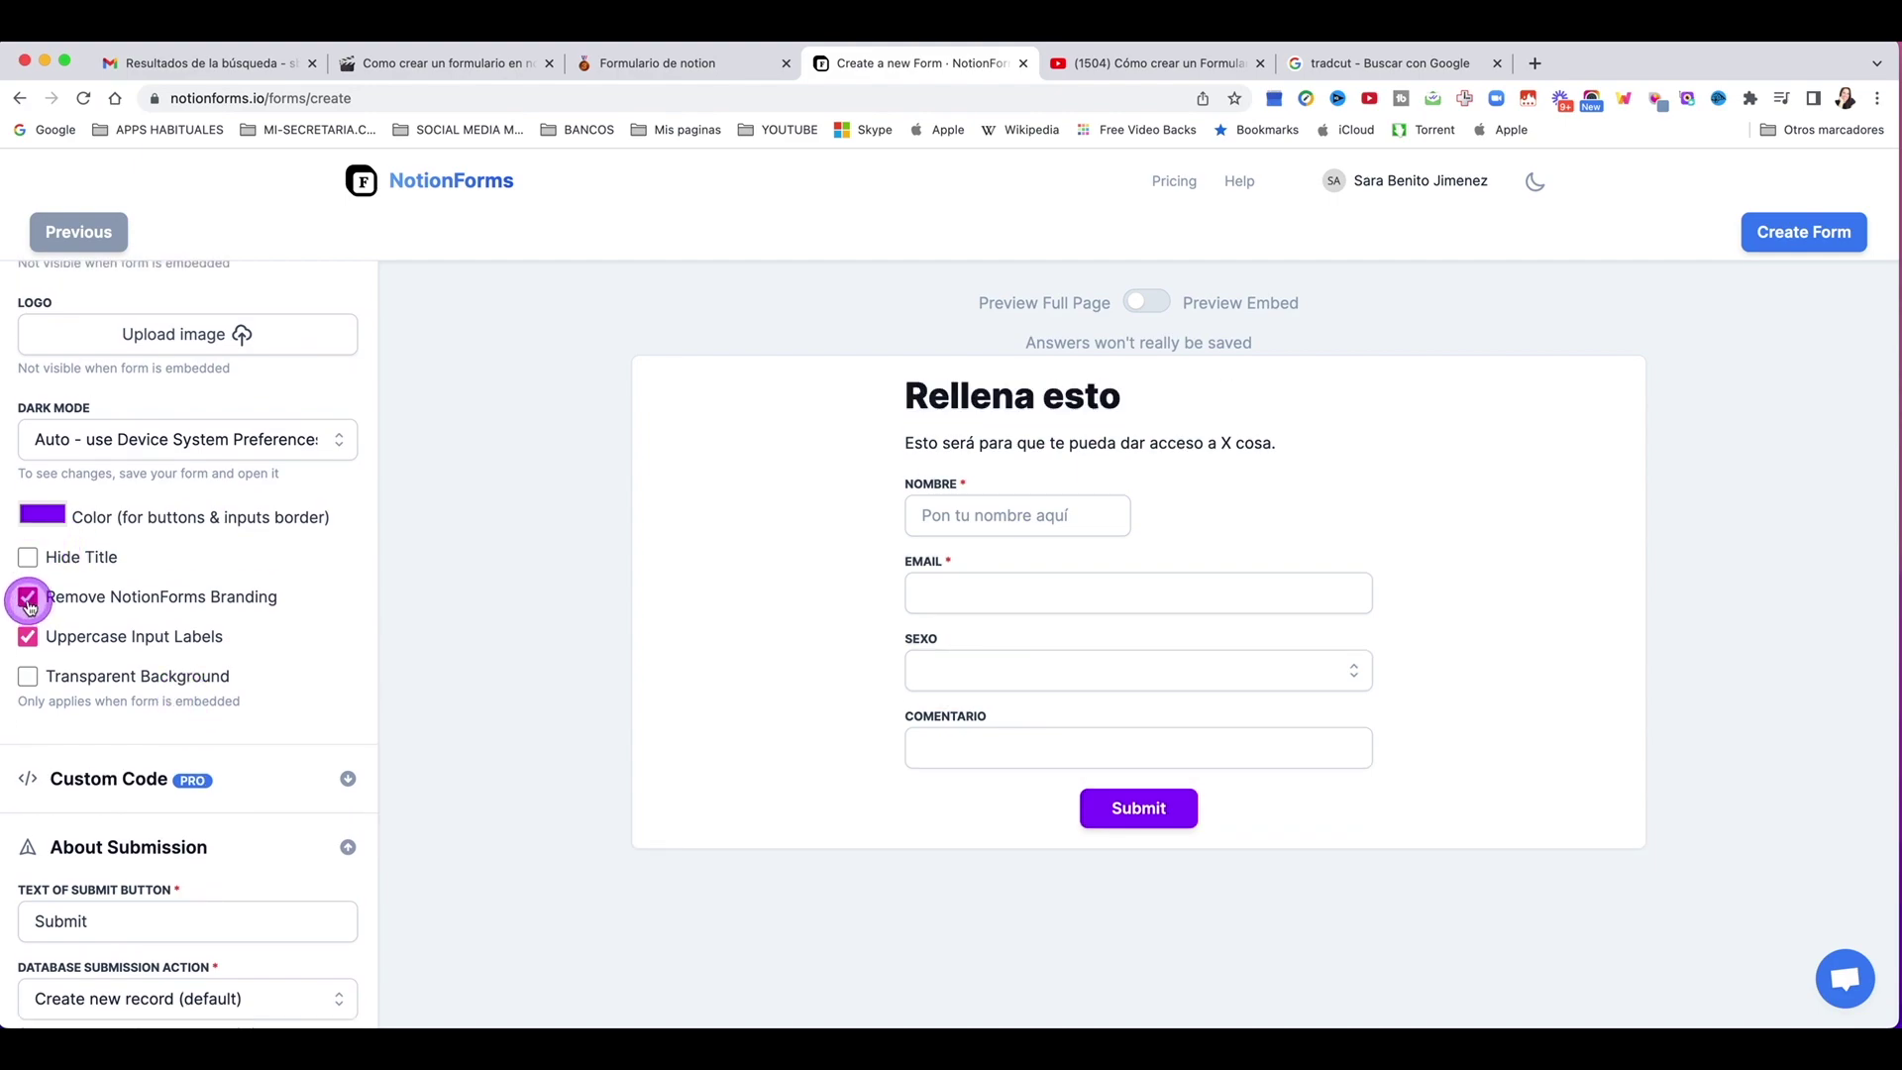
left_click(32, 600)
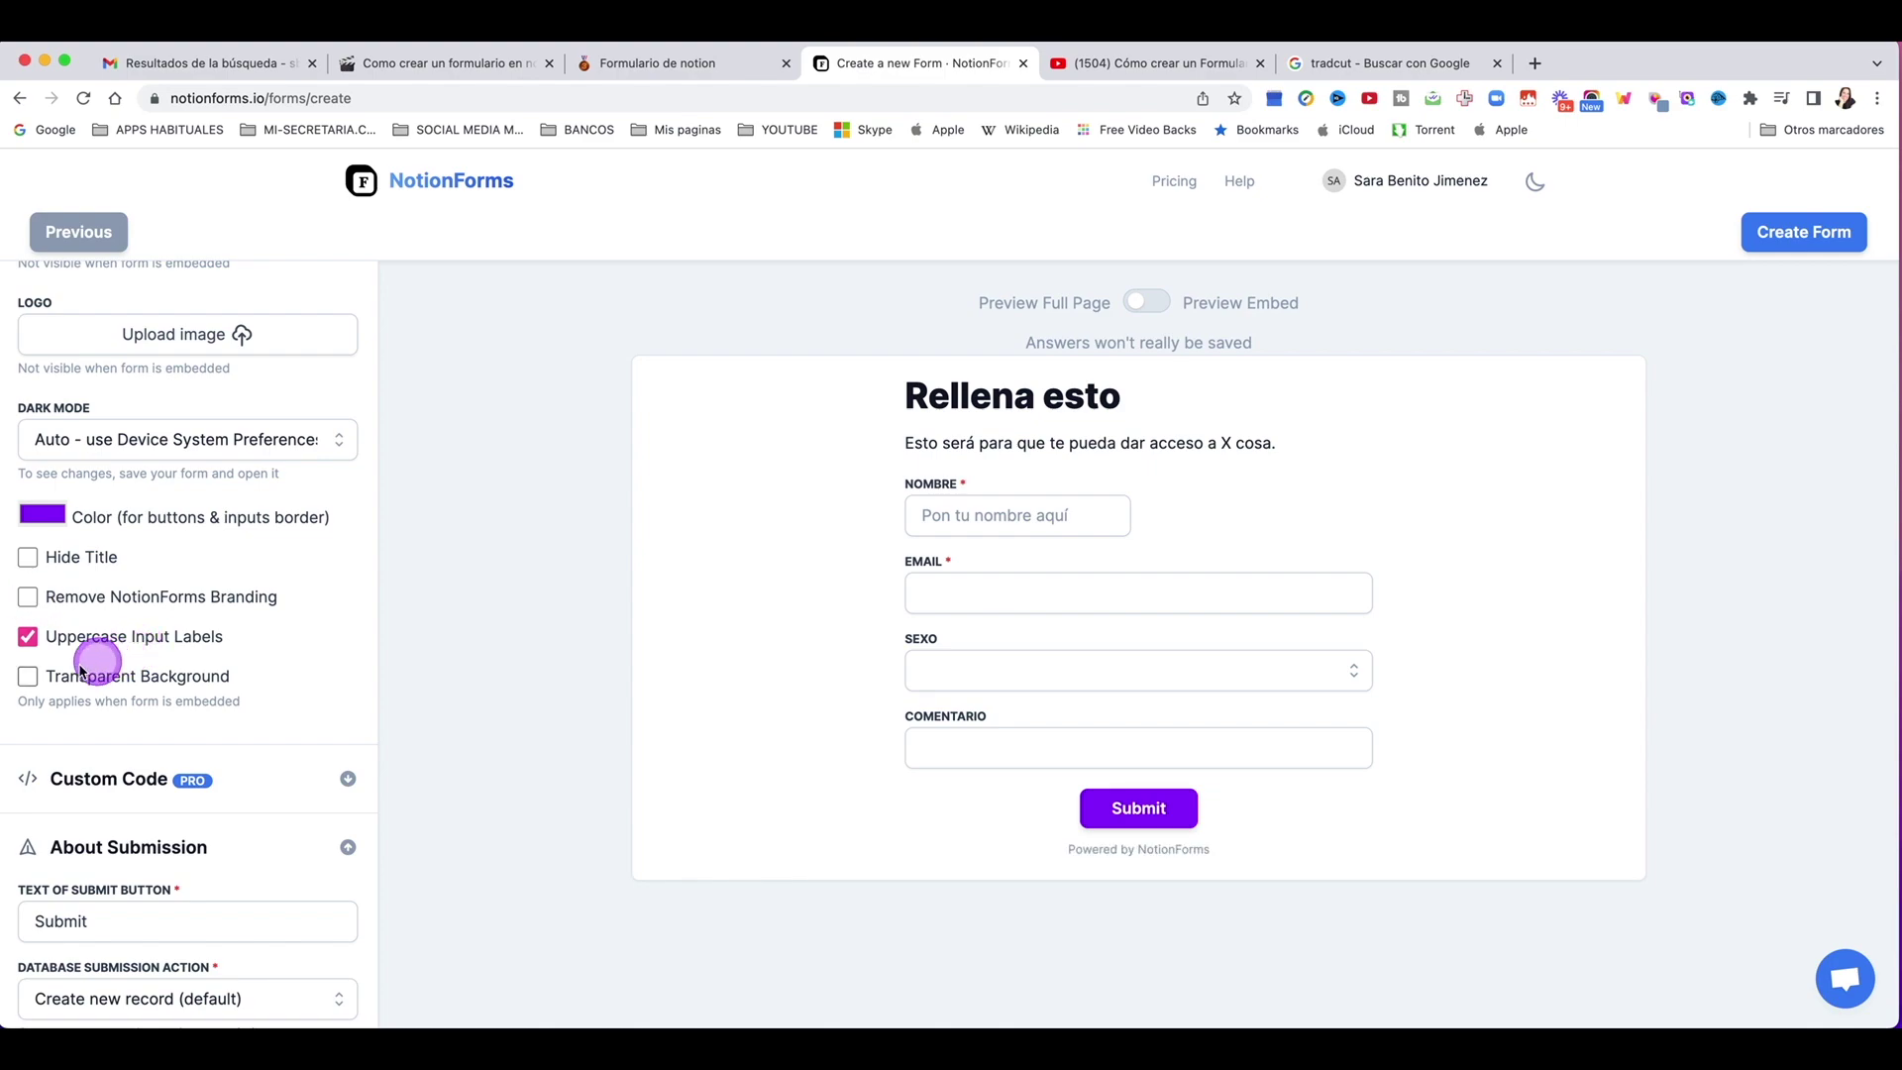
left_click(30, 678)
scroll(199, 694, "down", 1)
left_click(346, 700)
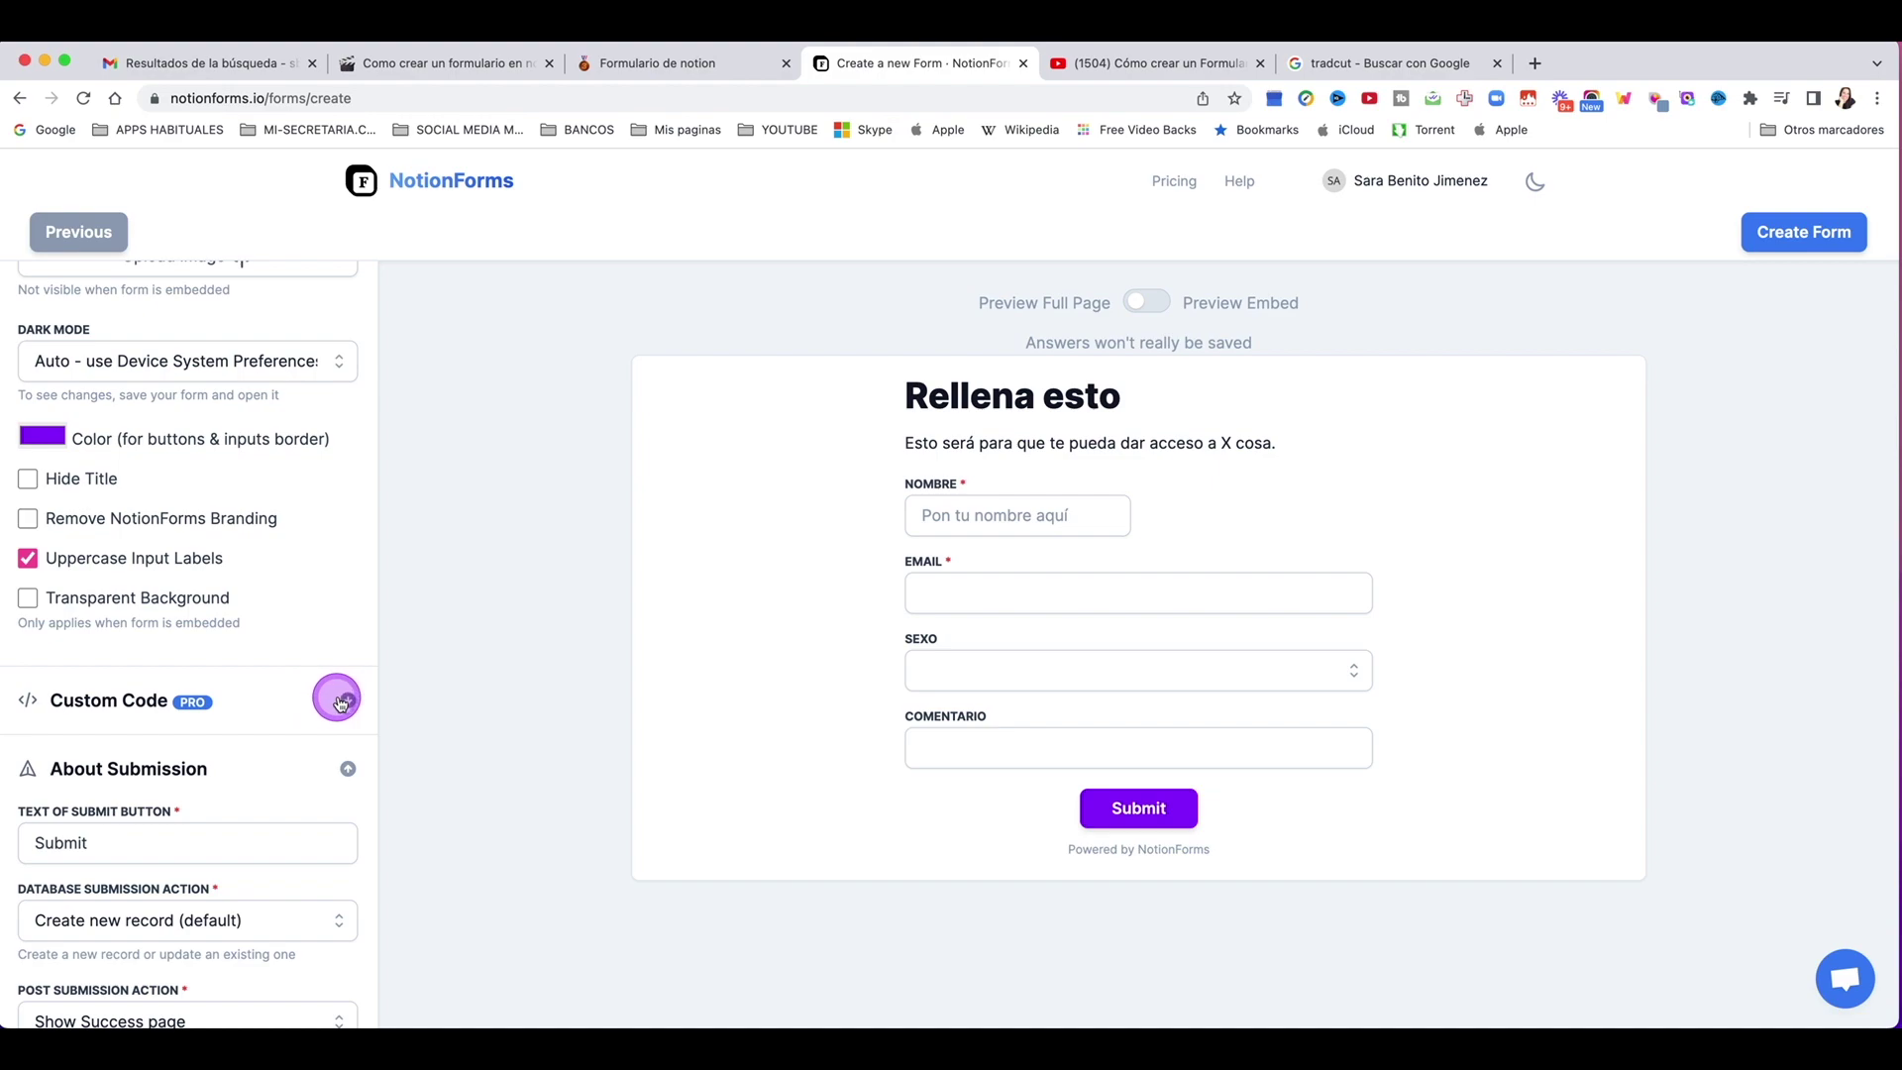
Step: Replace the submit button text 'Submit' with 'Enviar' in the form settings
scroll(149, 778, "down", 1)
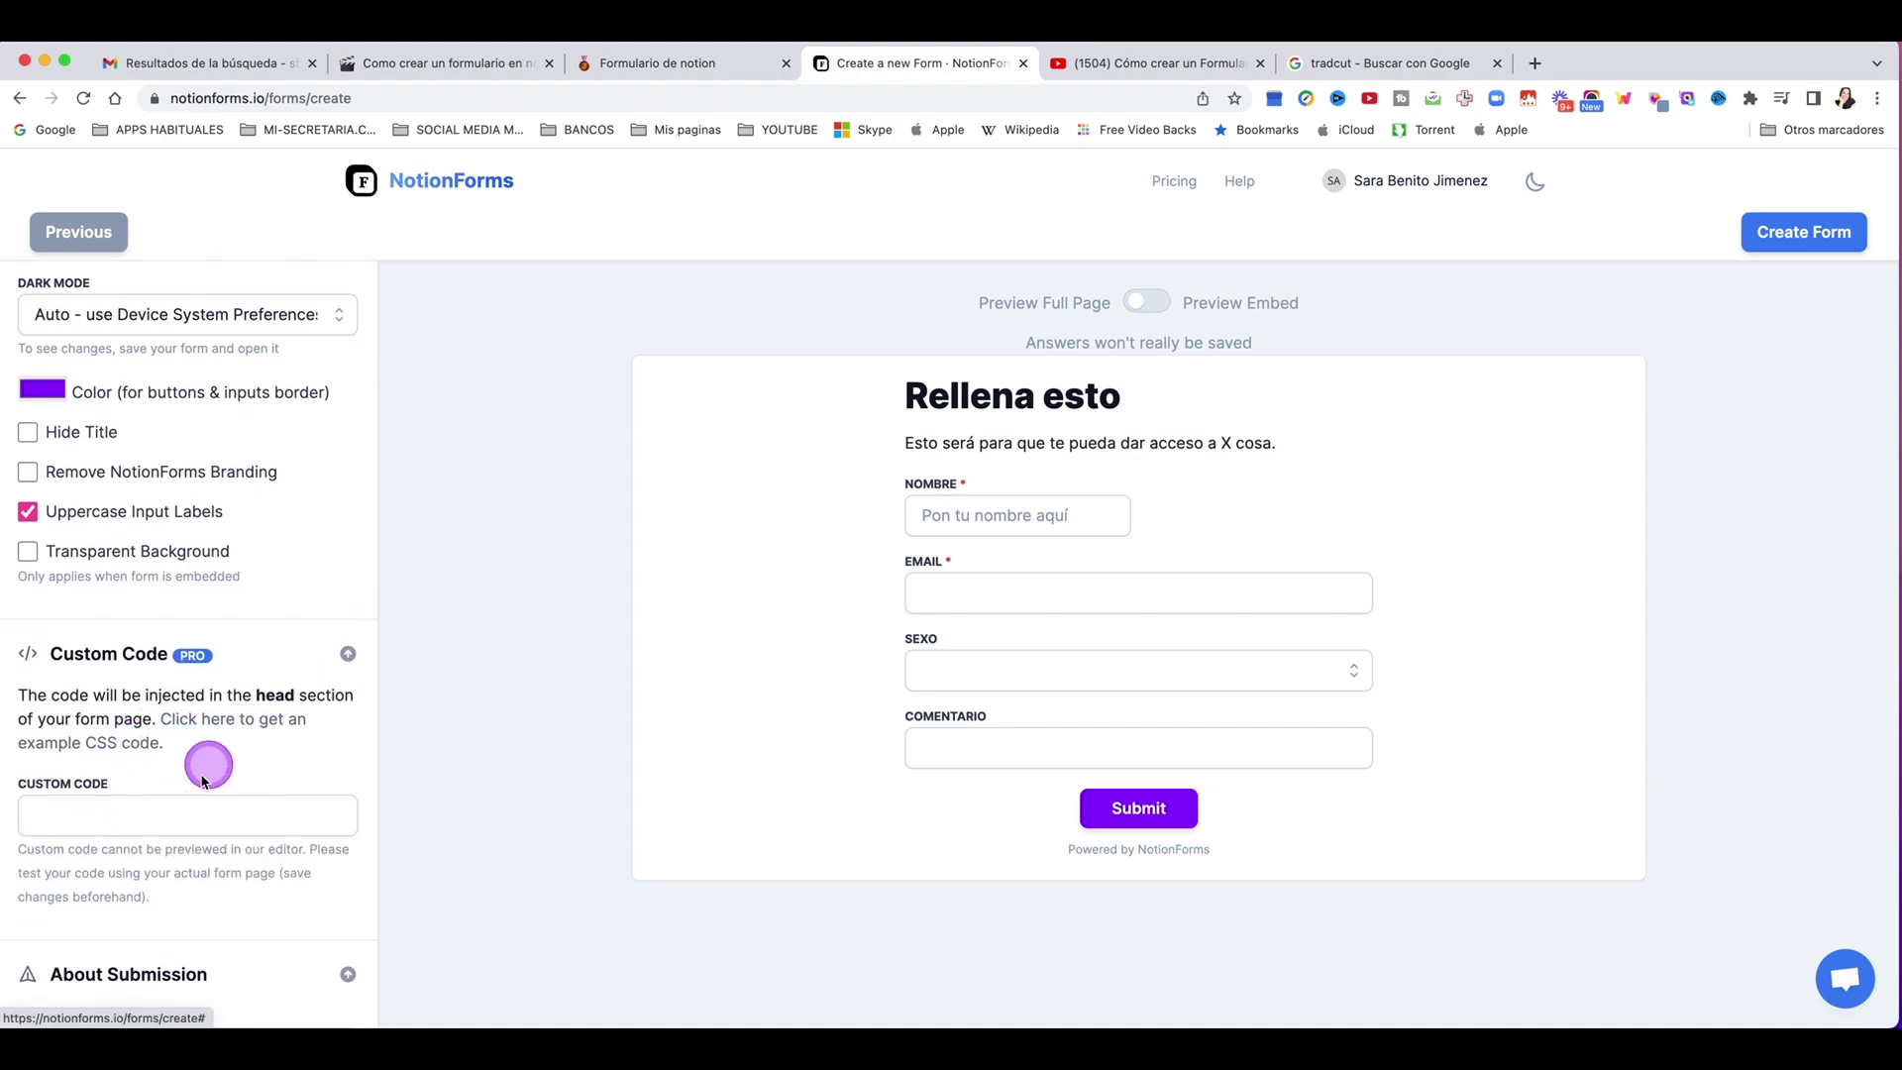
scroll(203, 773, "down", 3)
scroll(201, 780, "down", 3)
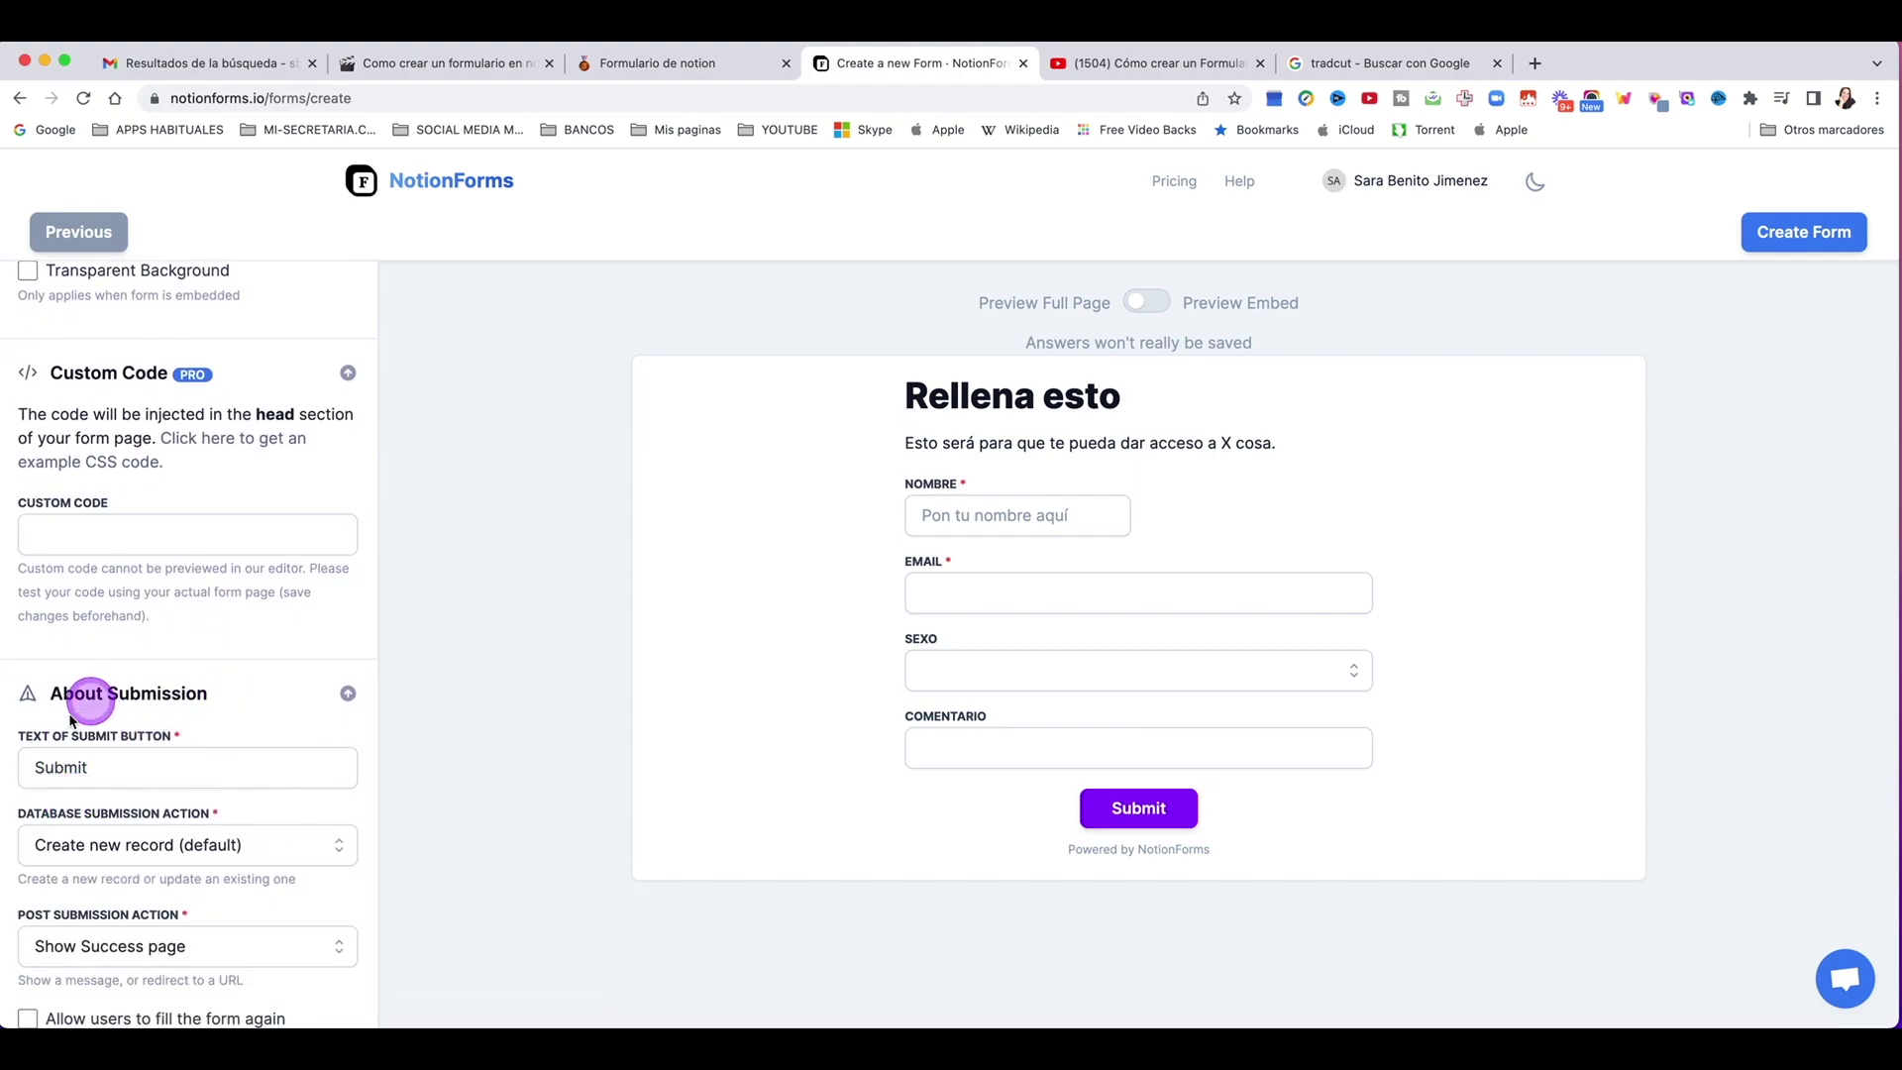
left_click(63, 768)
double_click(63, 768)
type("Enviar")
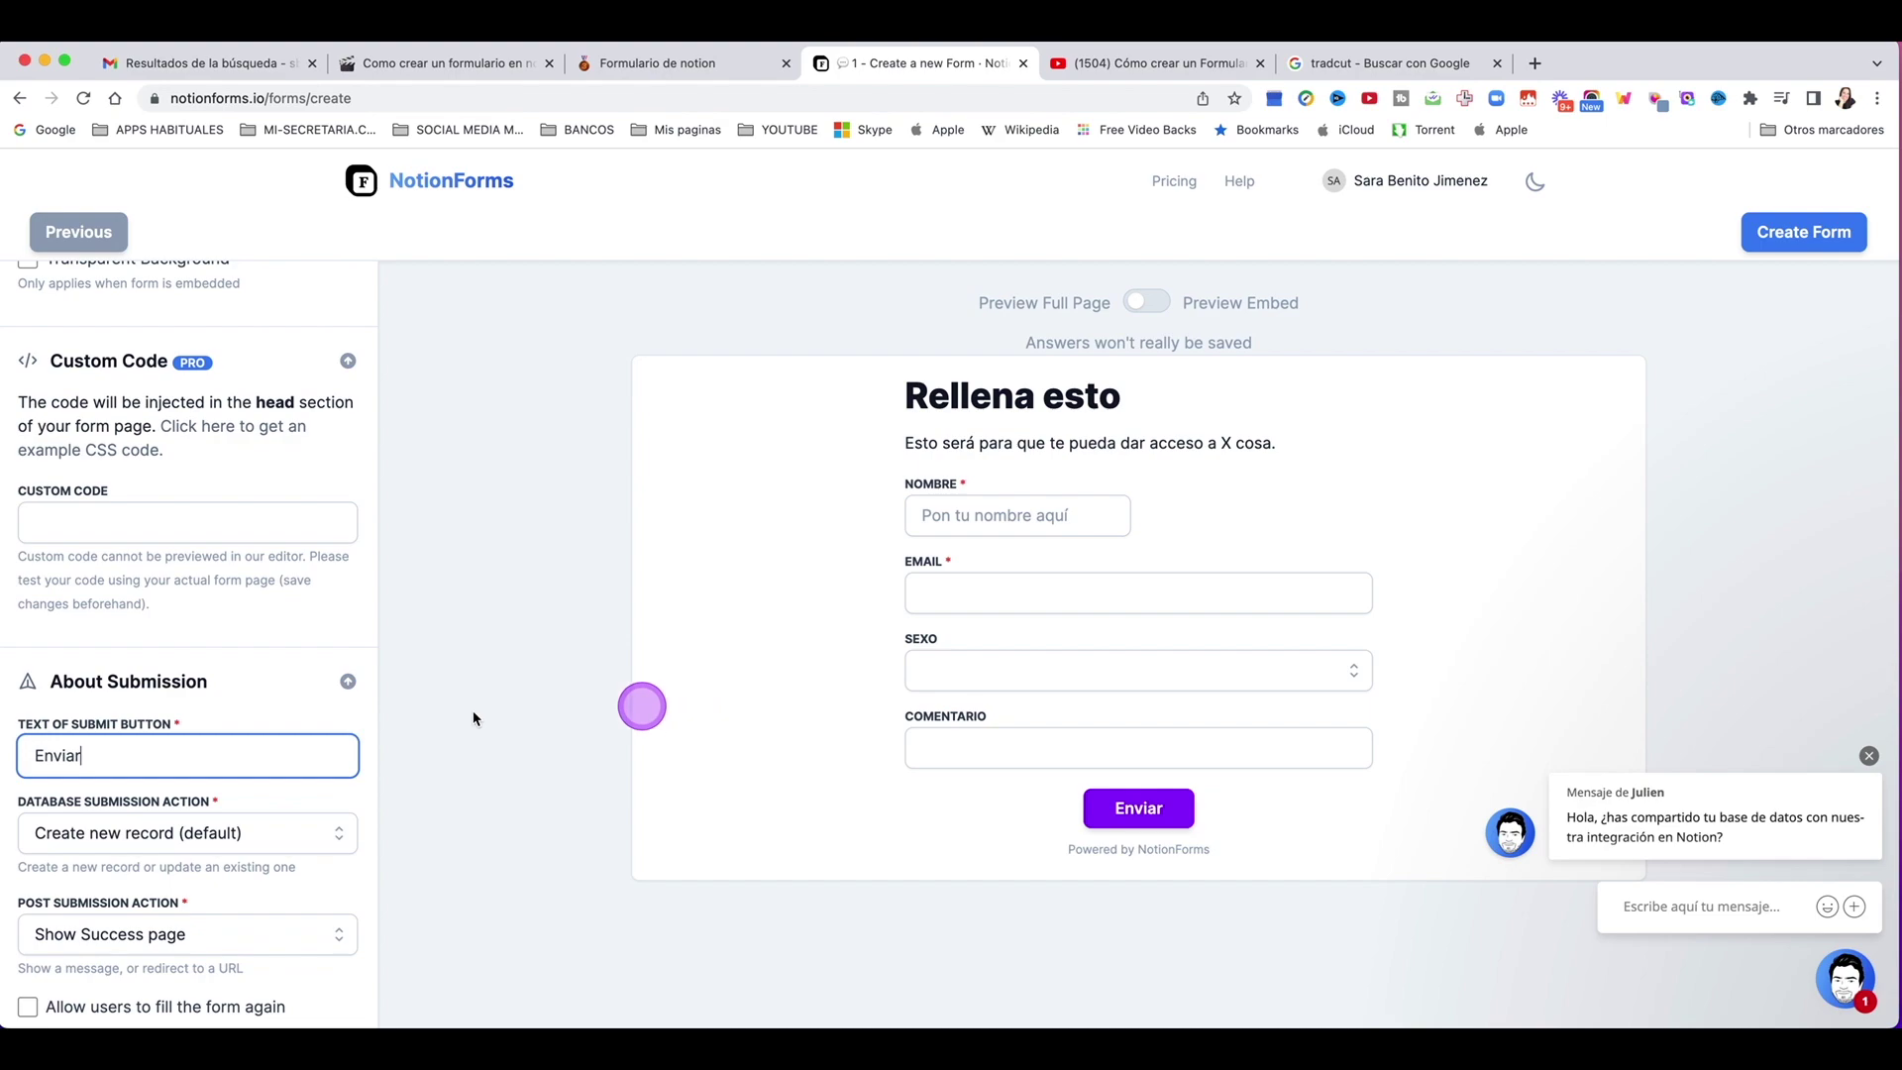
scroll(344, 756, "down", 2)
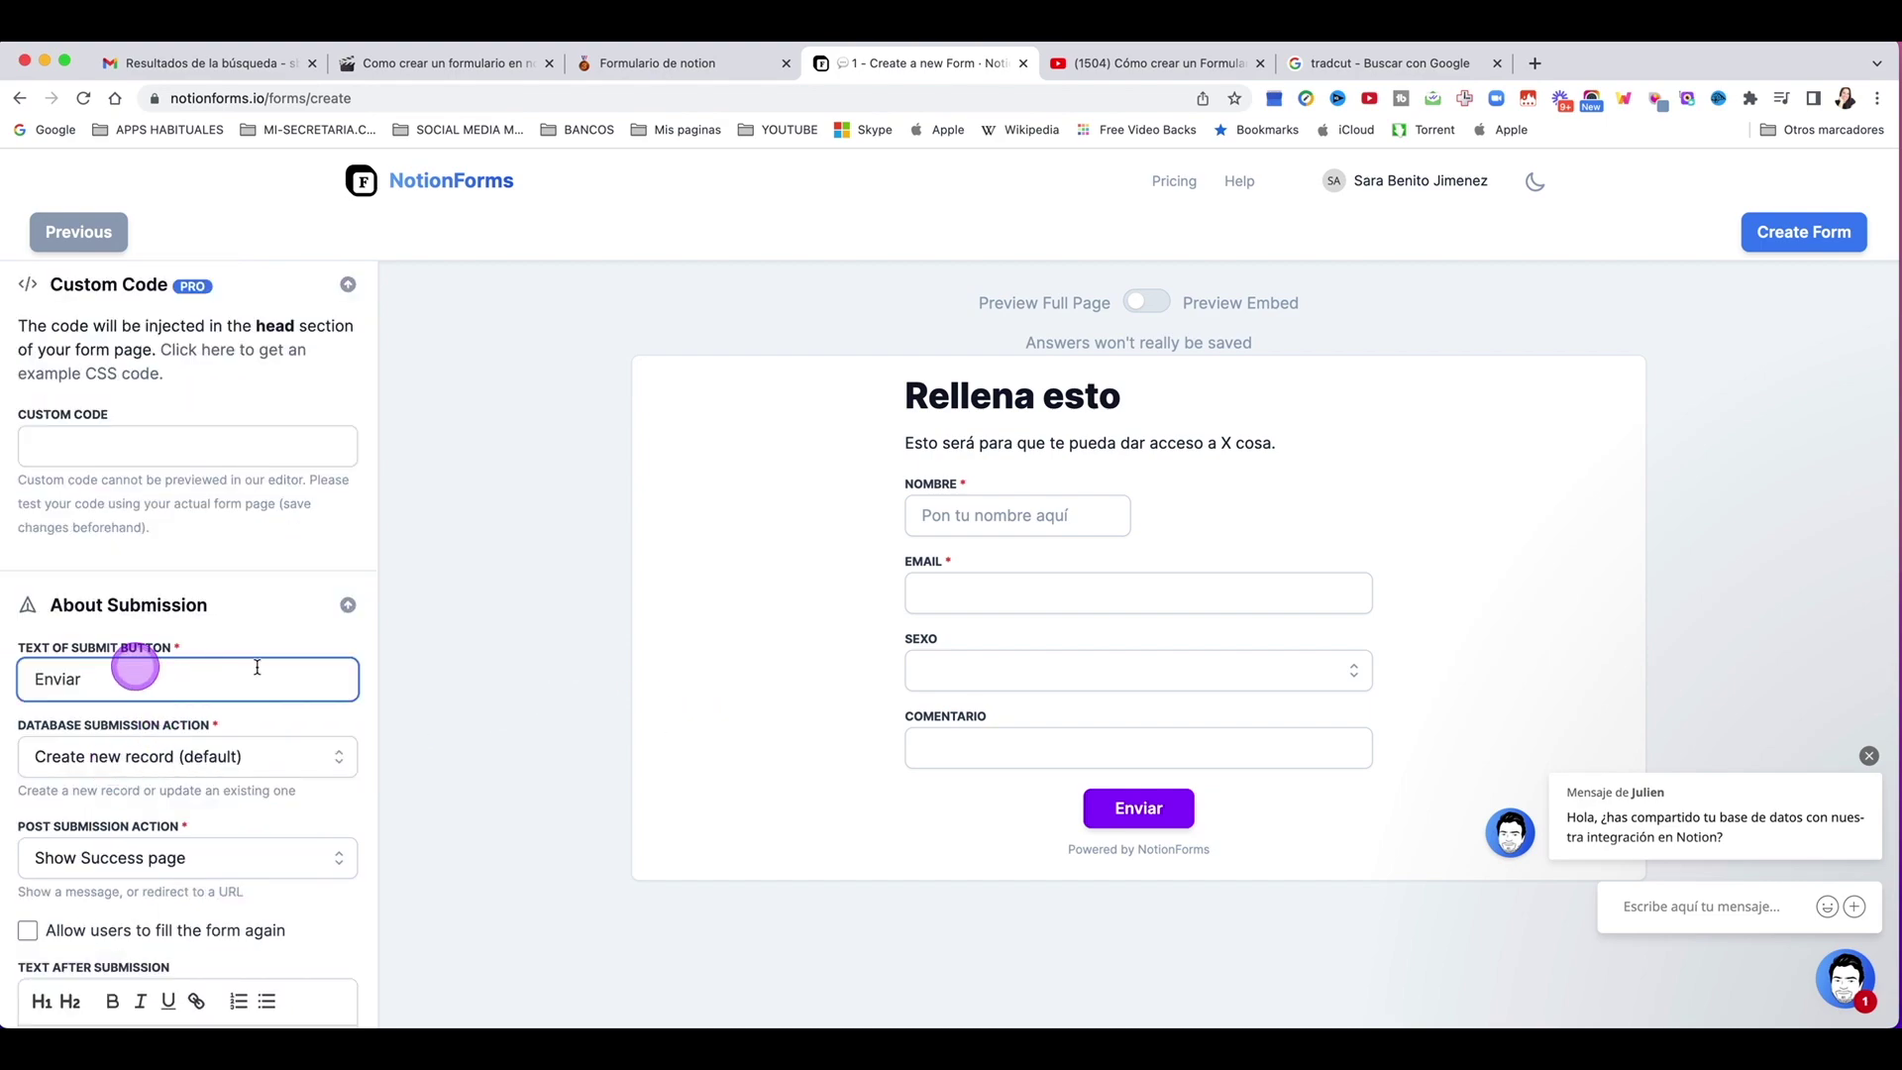
left_click(102, 765)
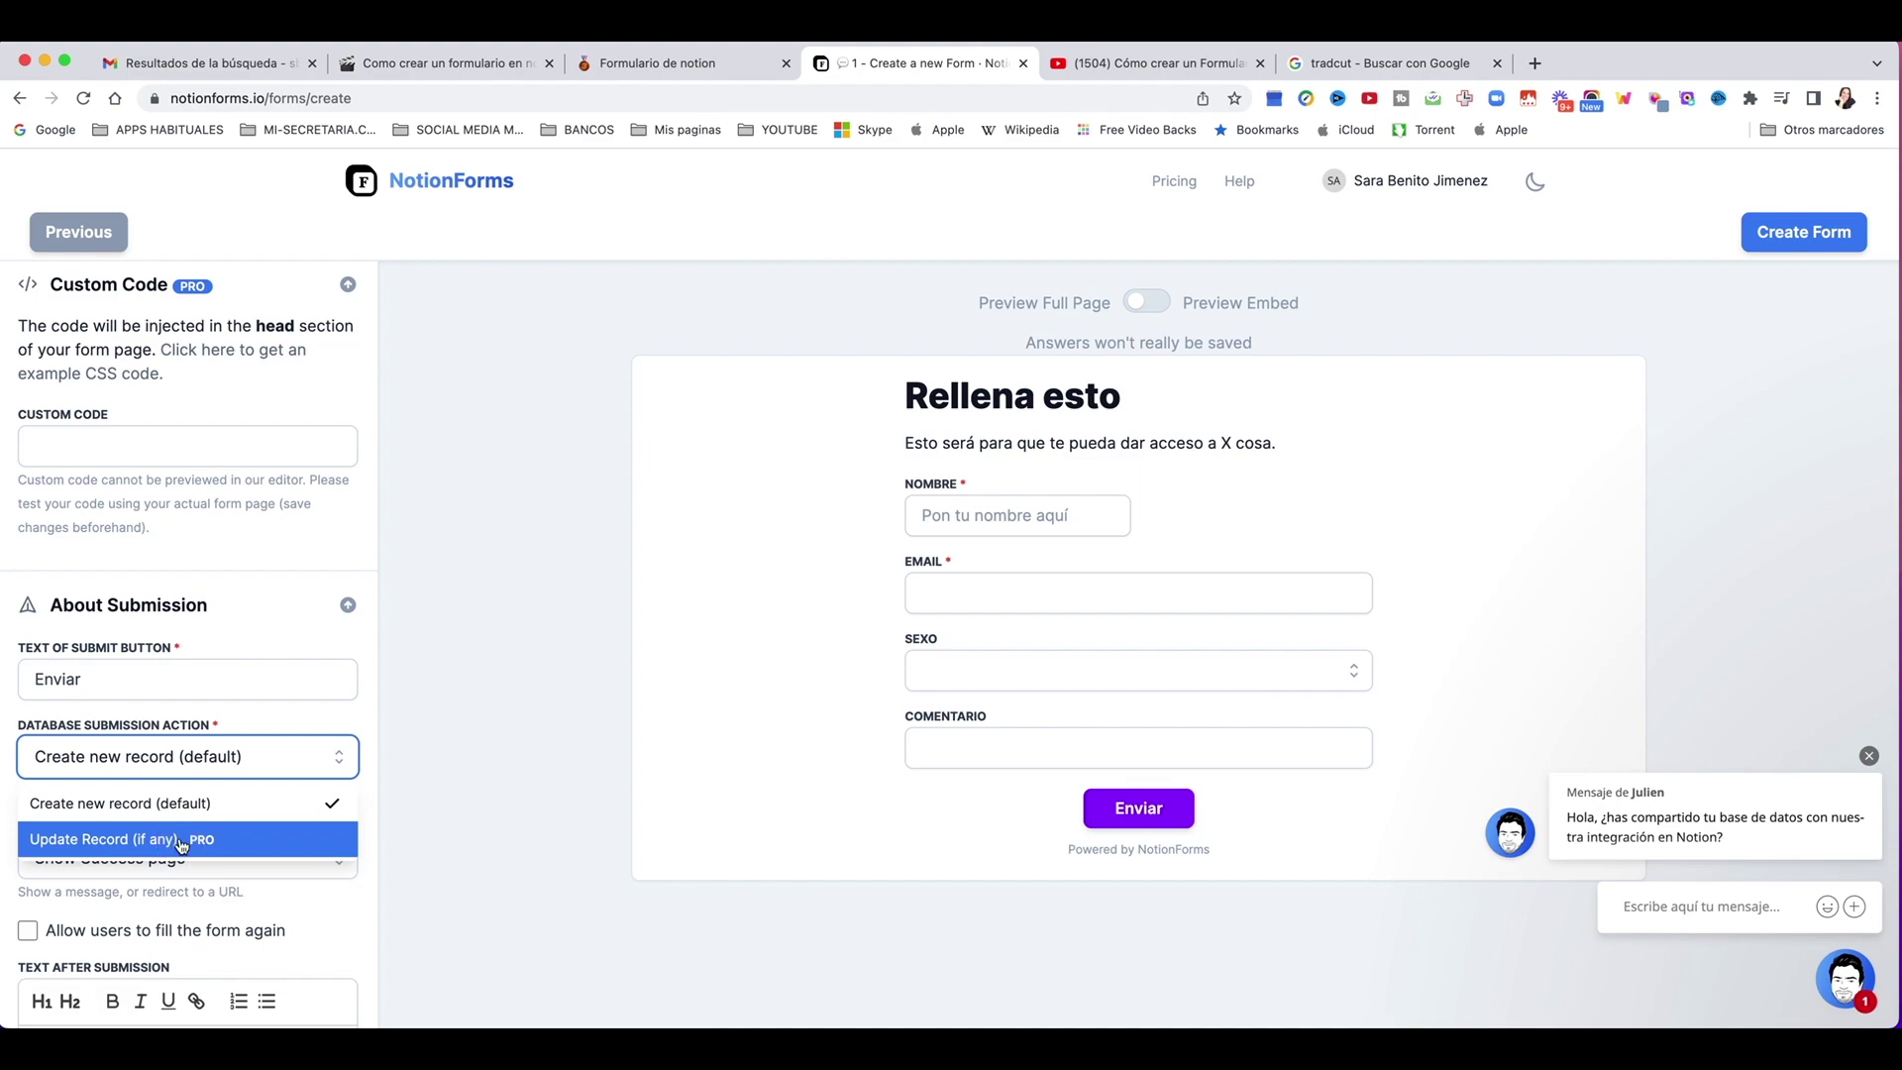
scroll(228, 840, "down", 1)
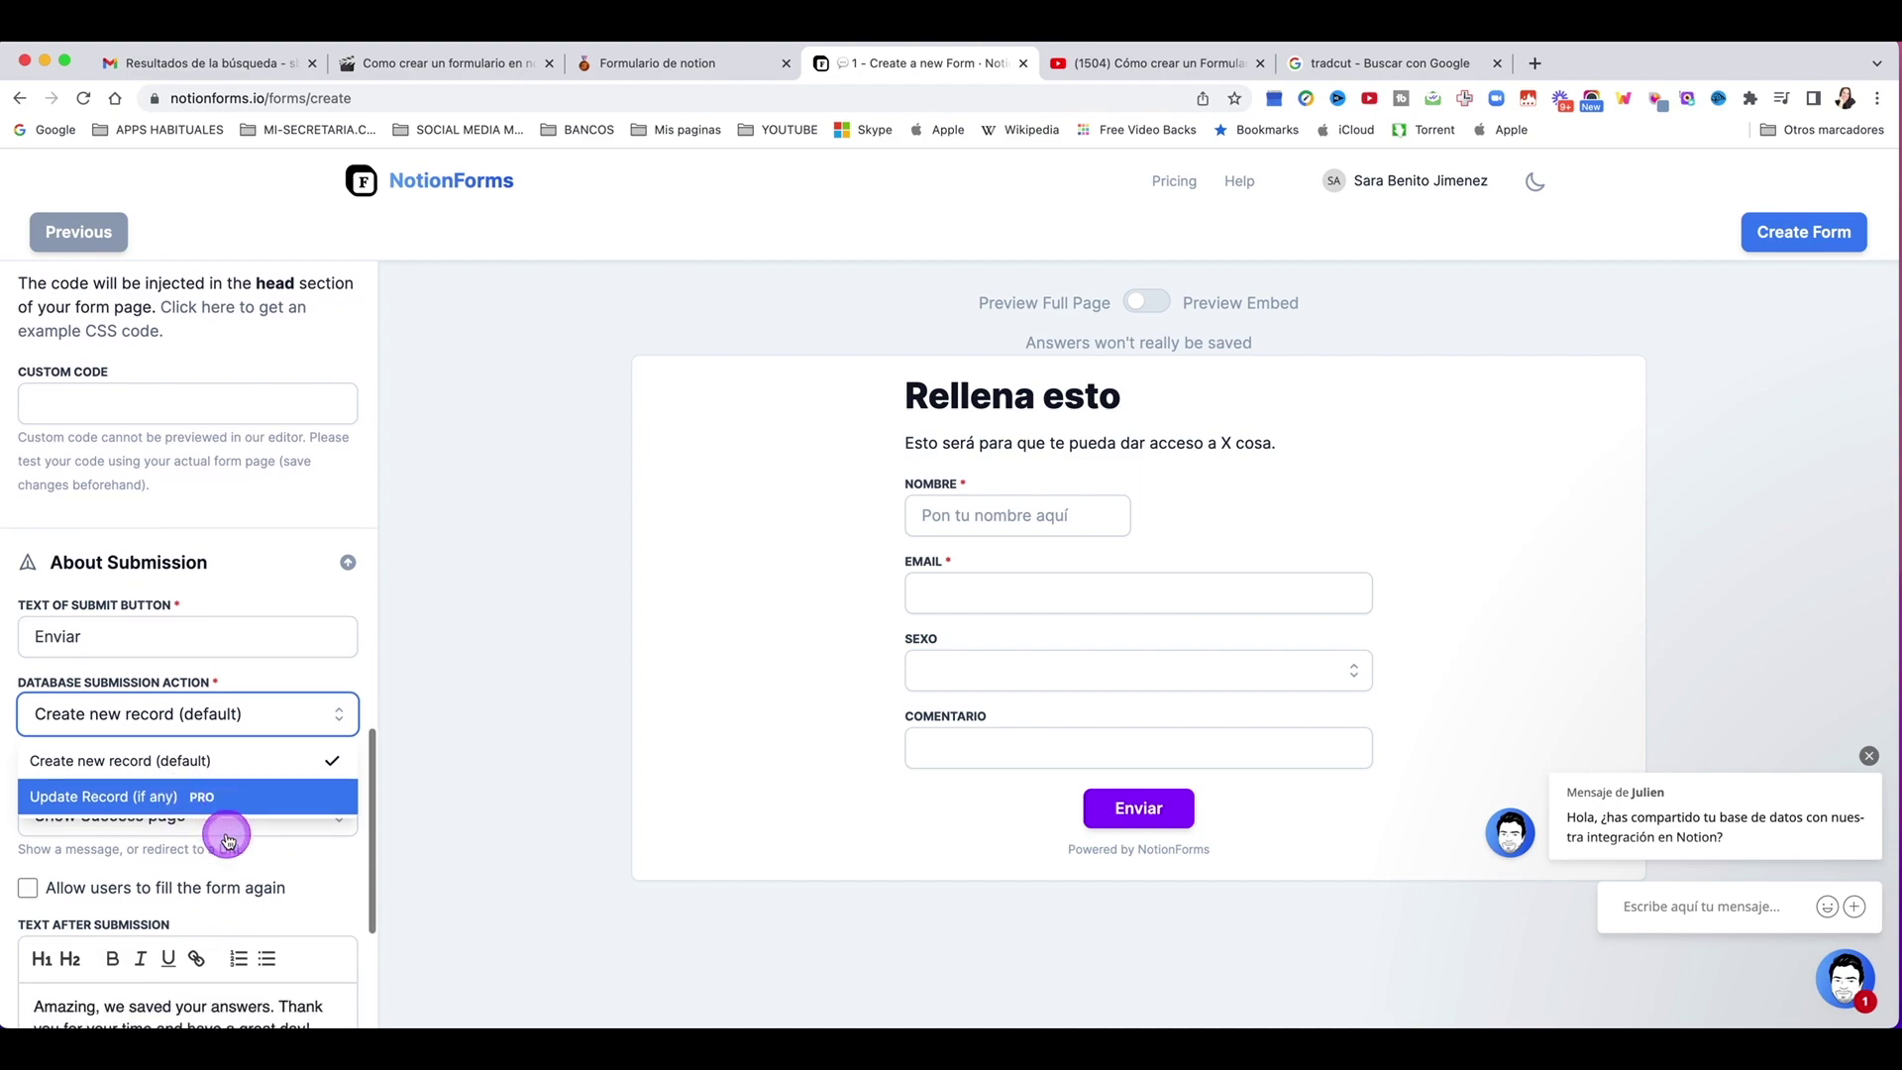
left_click(225, 828)
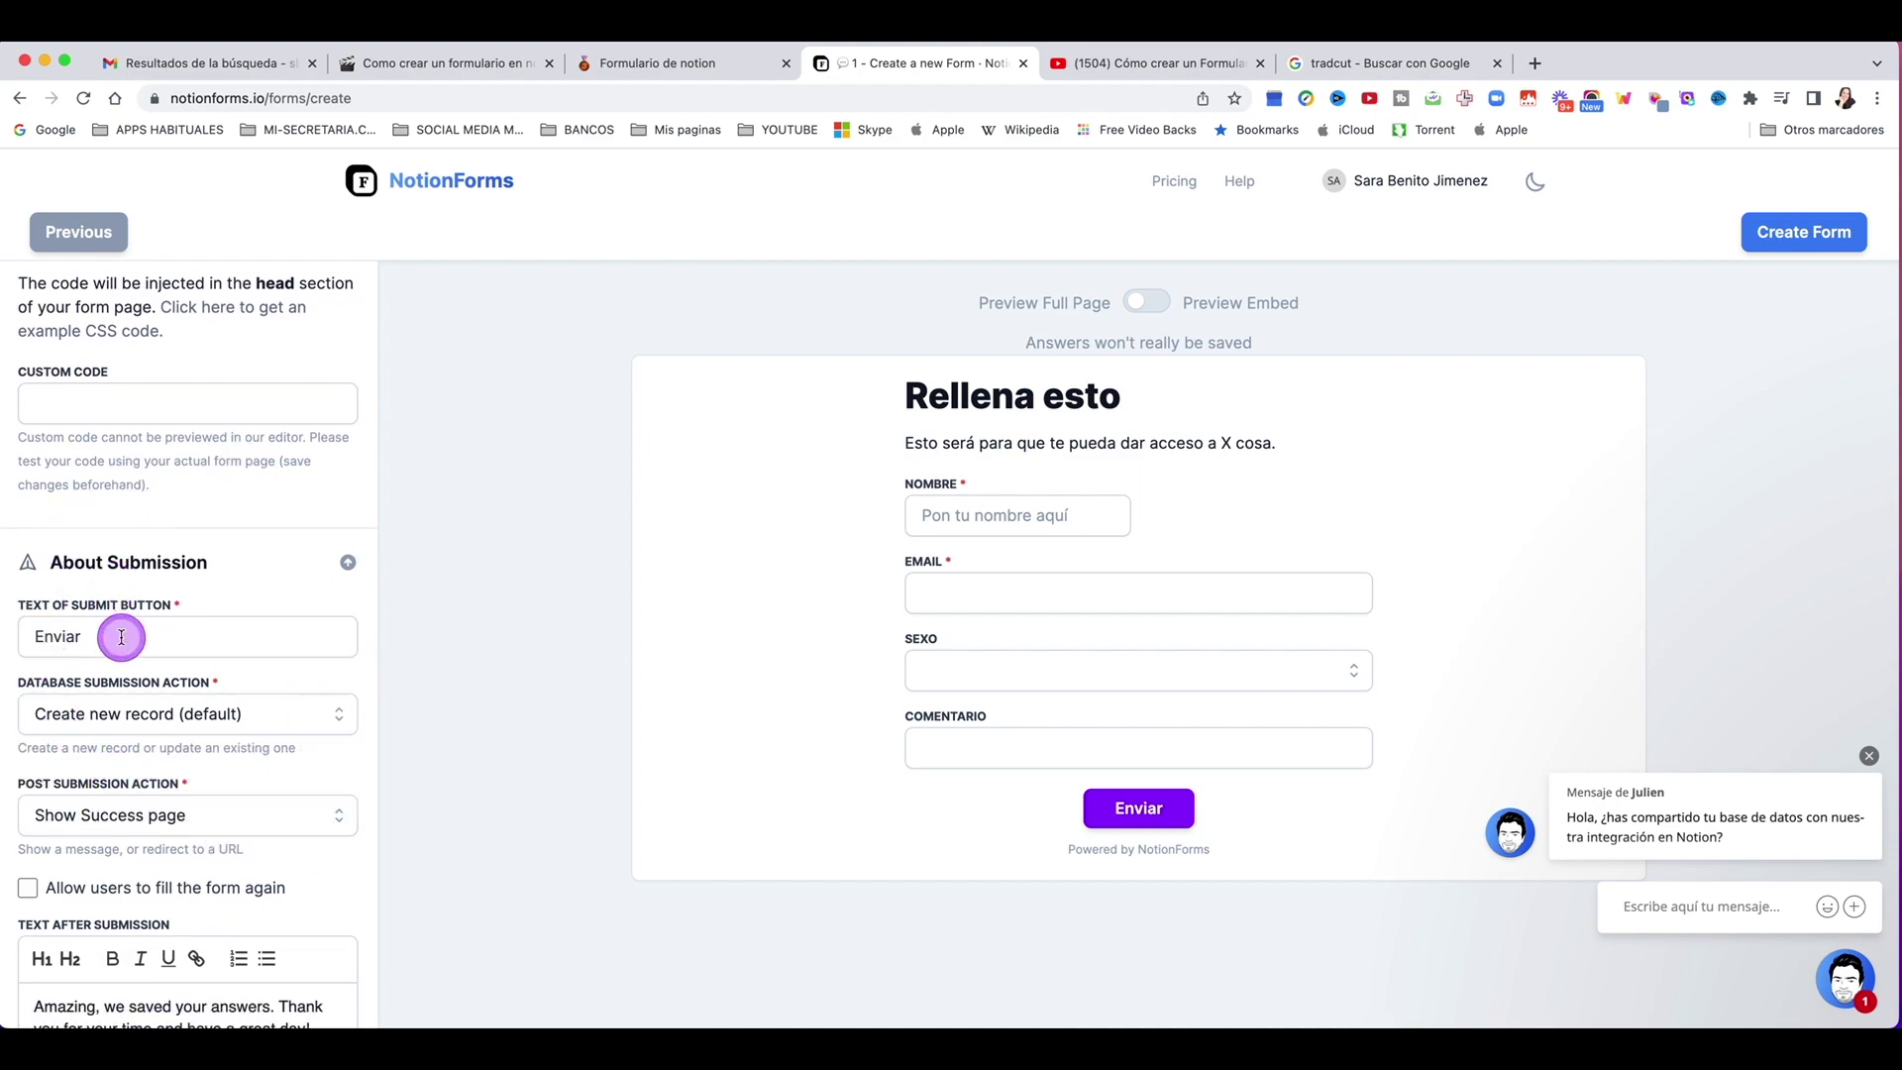
scroll(128, 674, "down", 2)
left_click(139, 699)
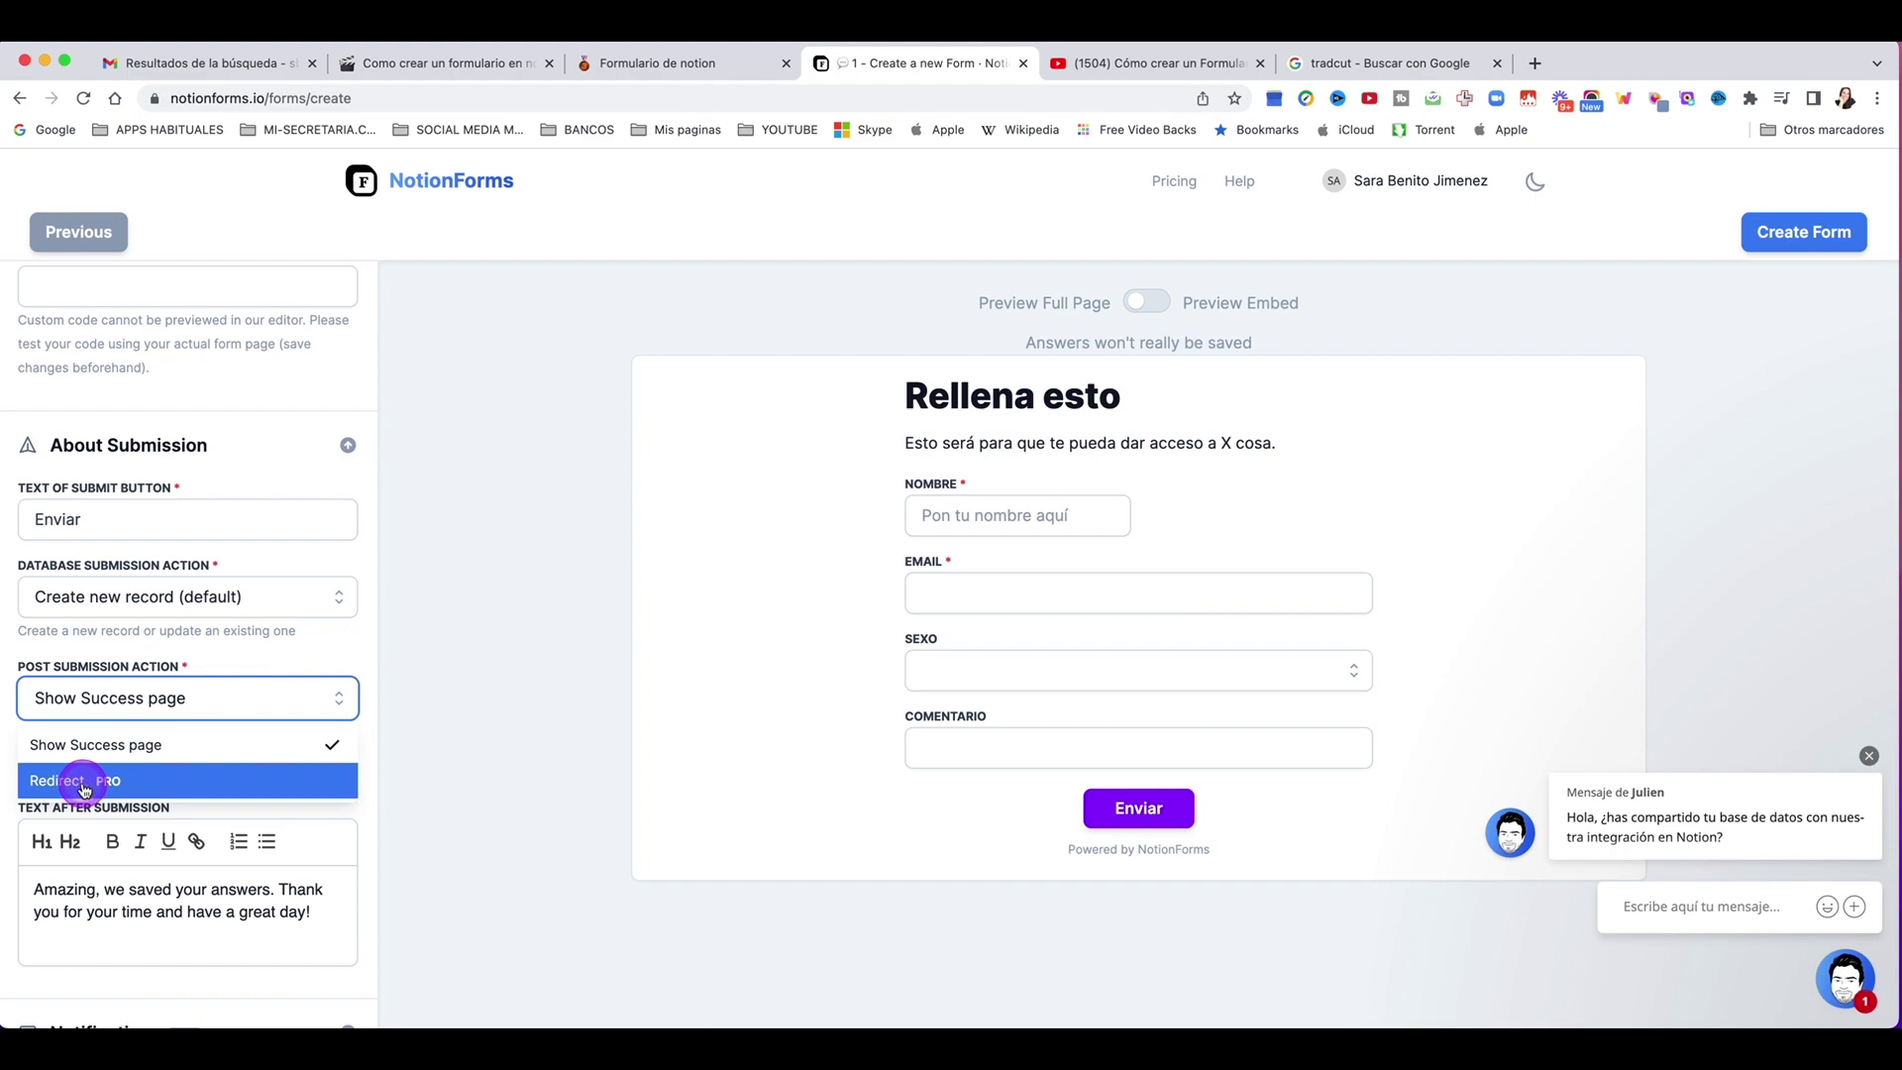
scroll(198, 820, "down", 2)
left_click_drag(318, 820, 6, 790)
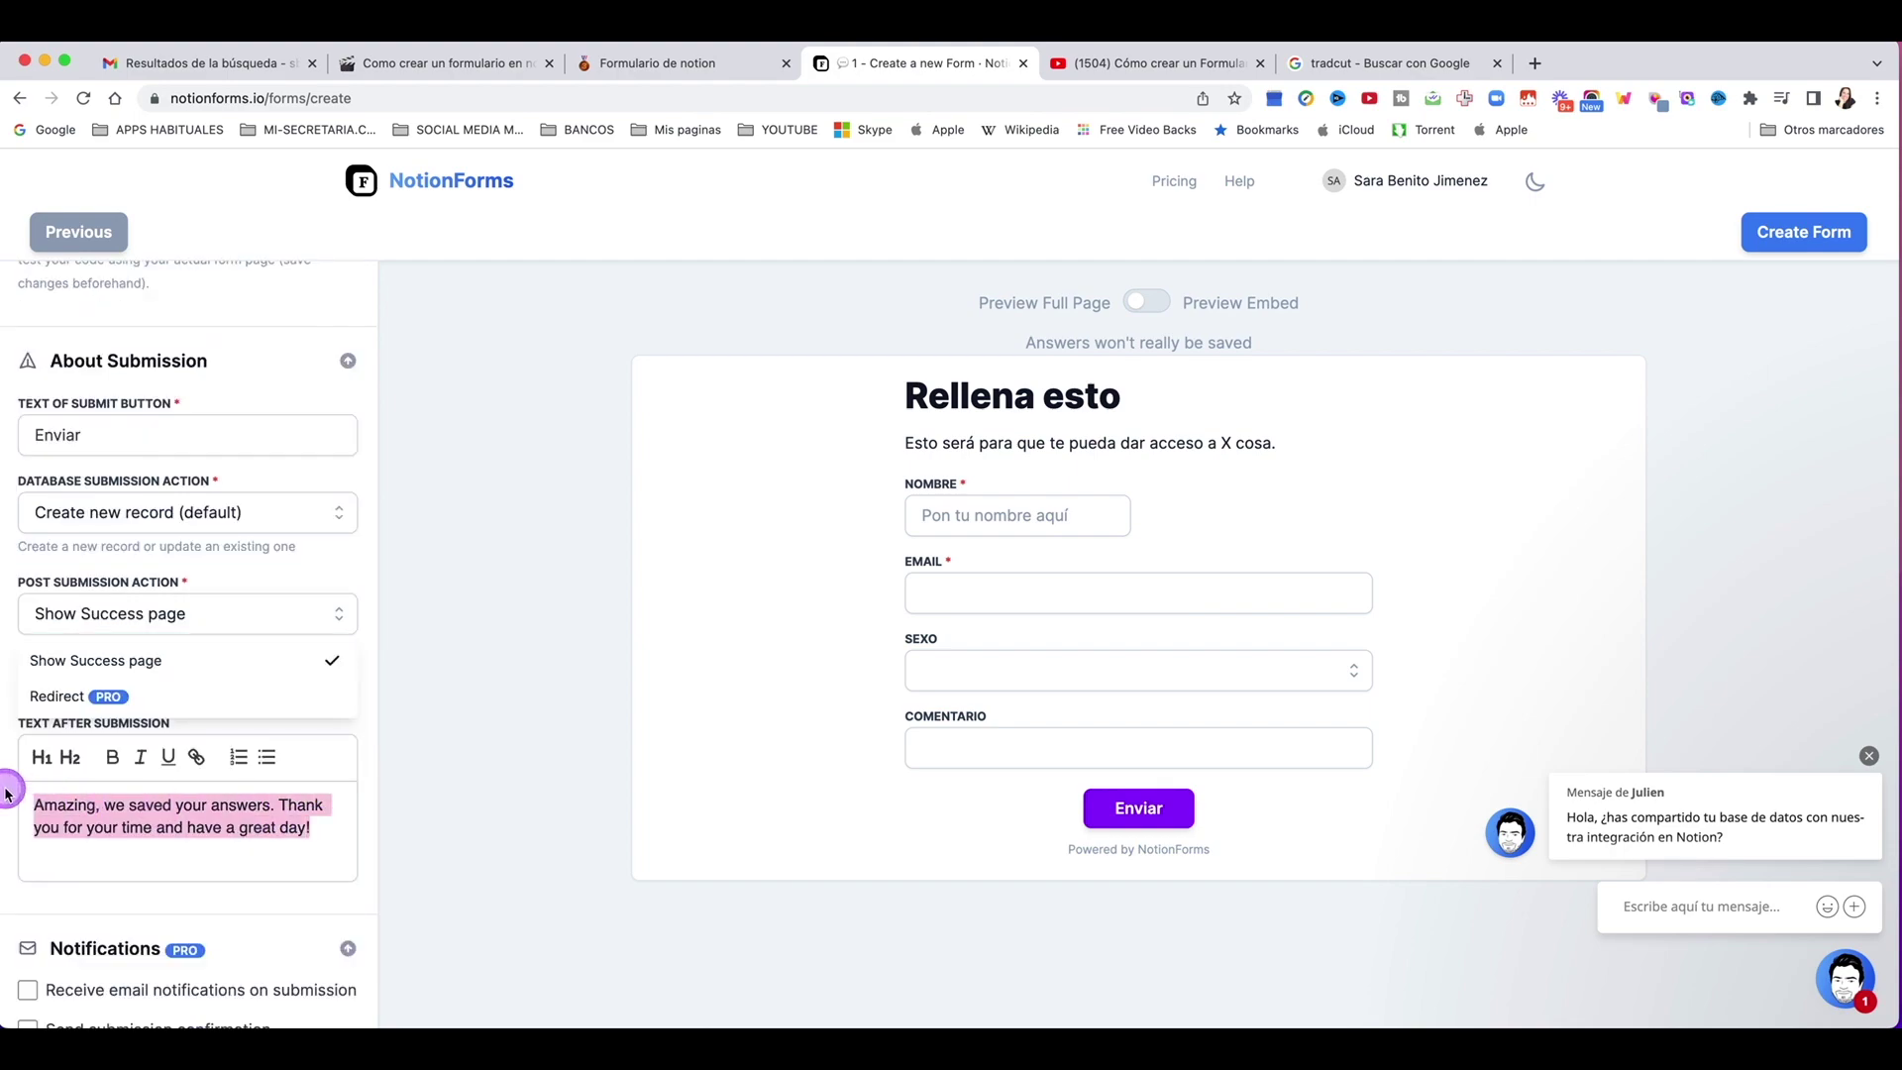
Step: Set the text after submission to 'Genial! Ya te has suscrito!'
type("Genial! Ya te")
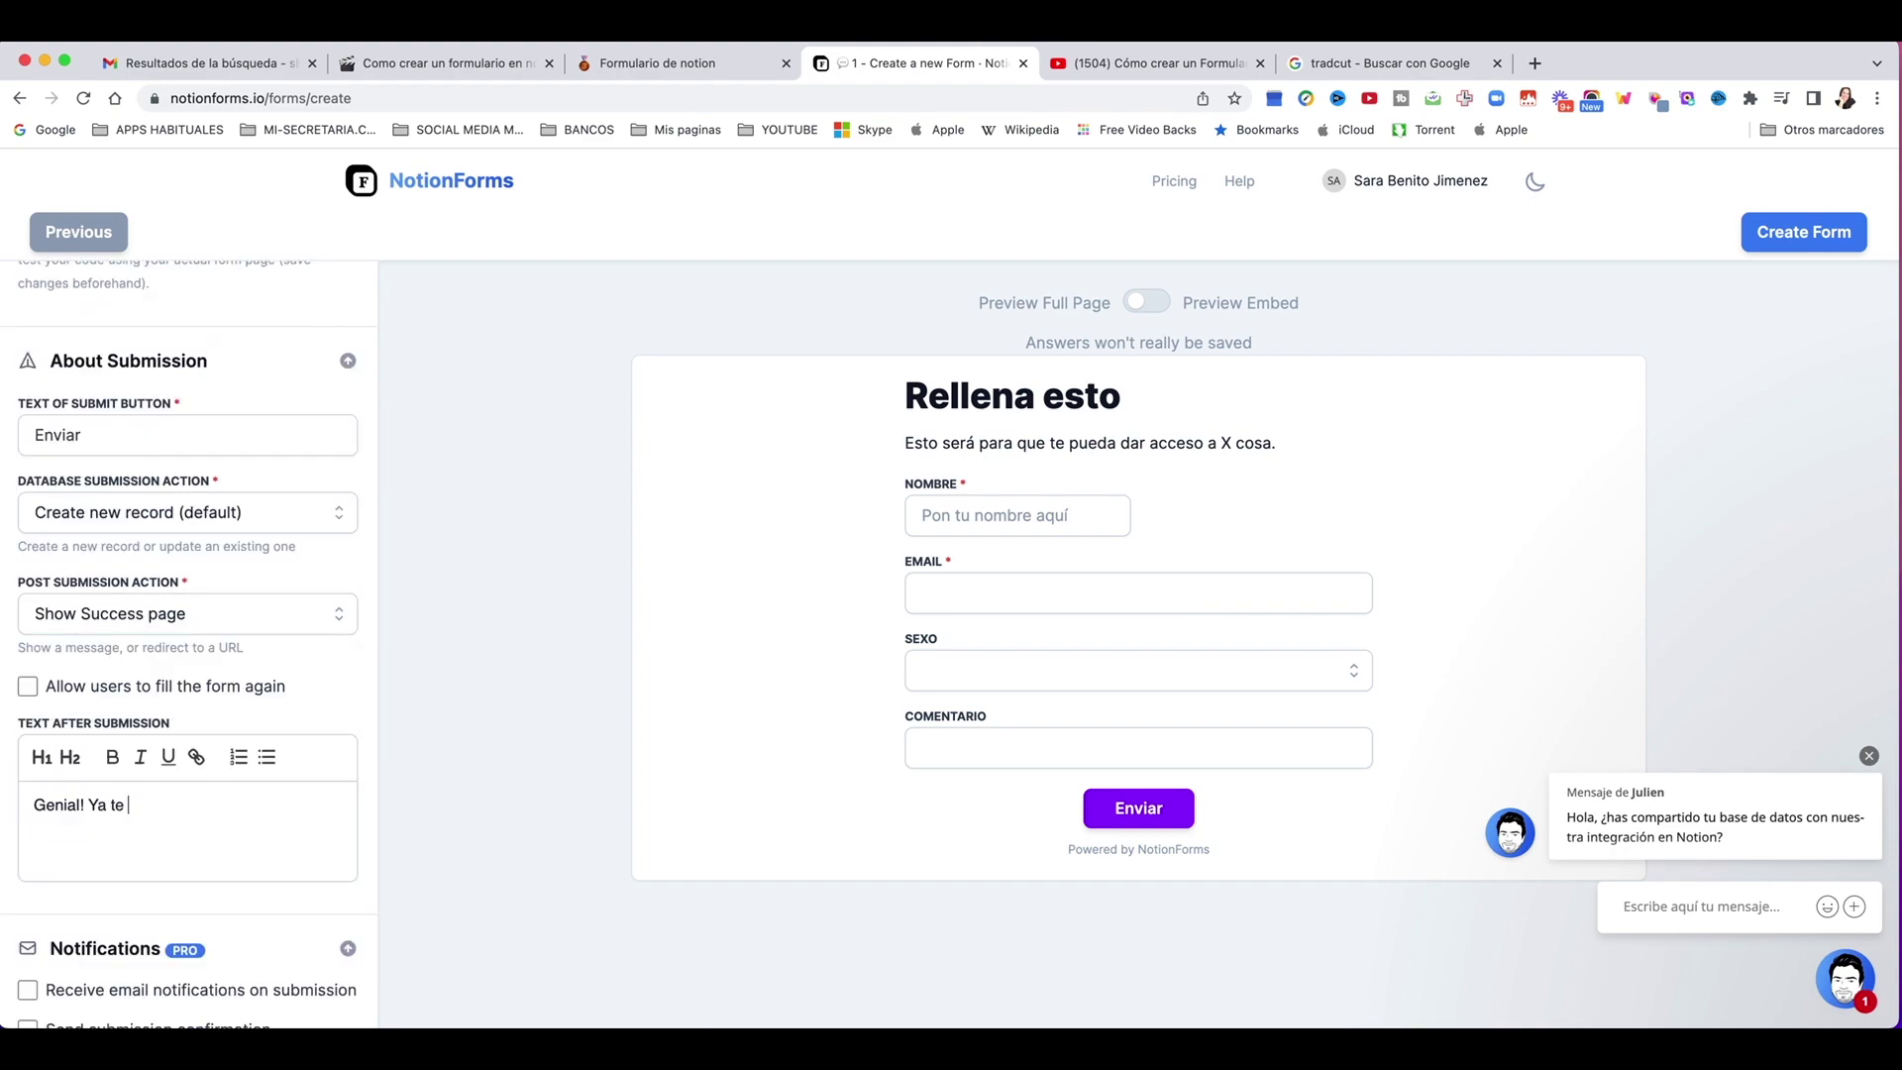
type(" has suscrito!")
scroll(86, 807, "down", 3)
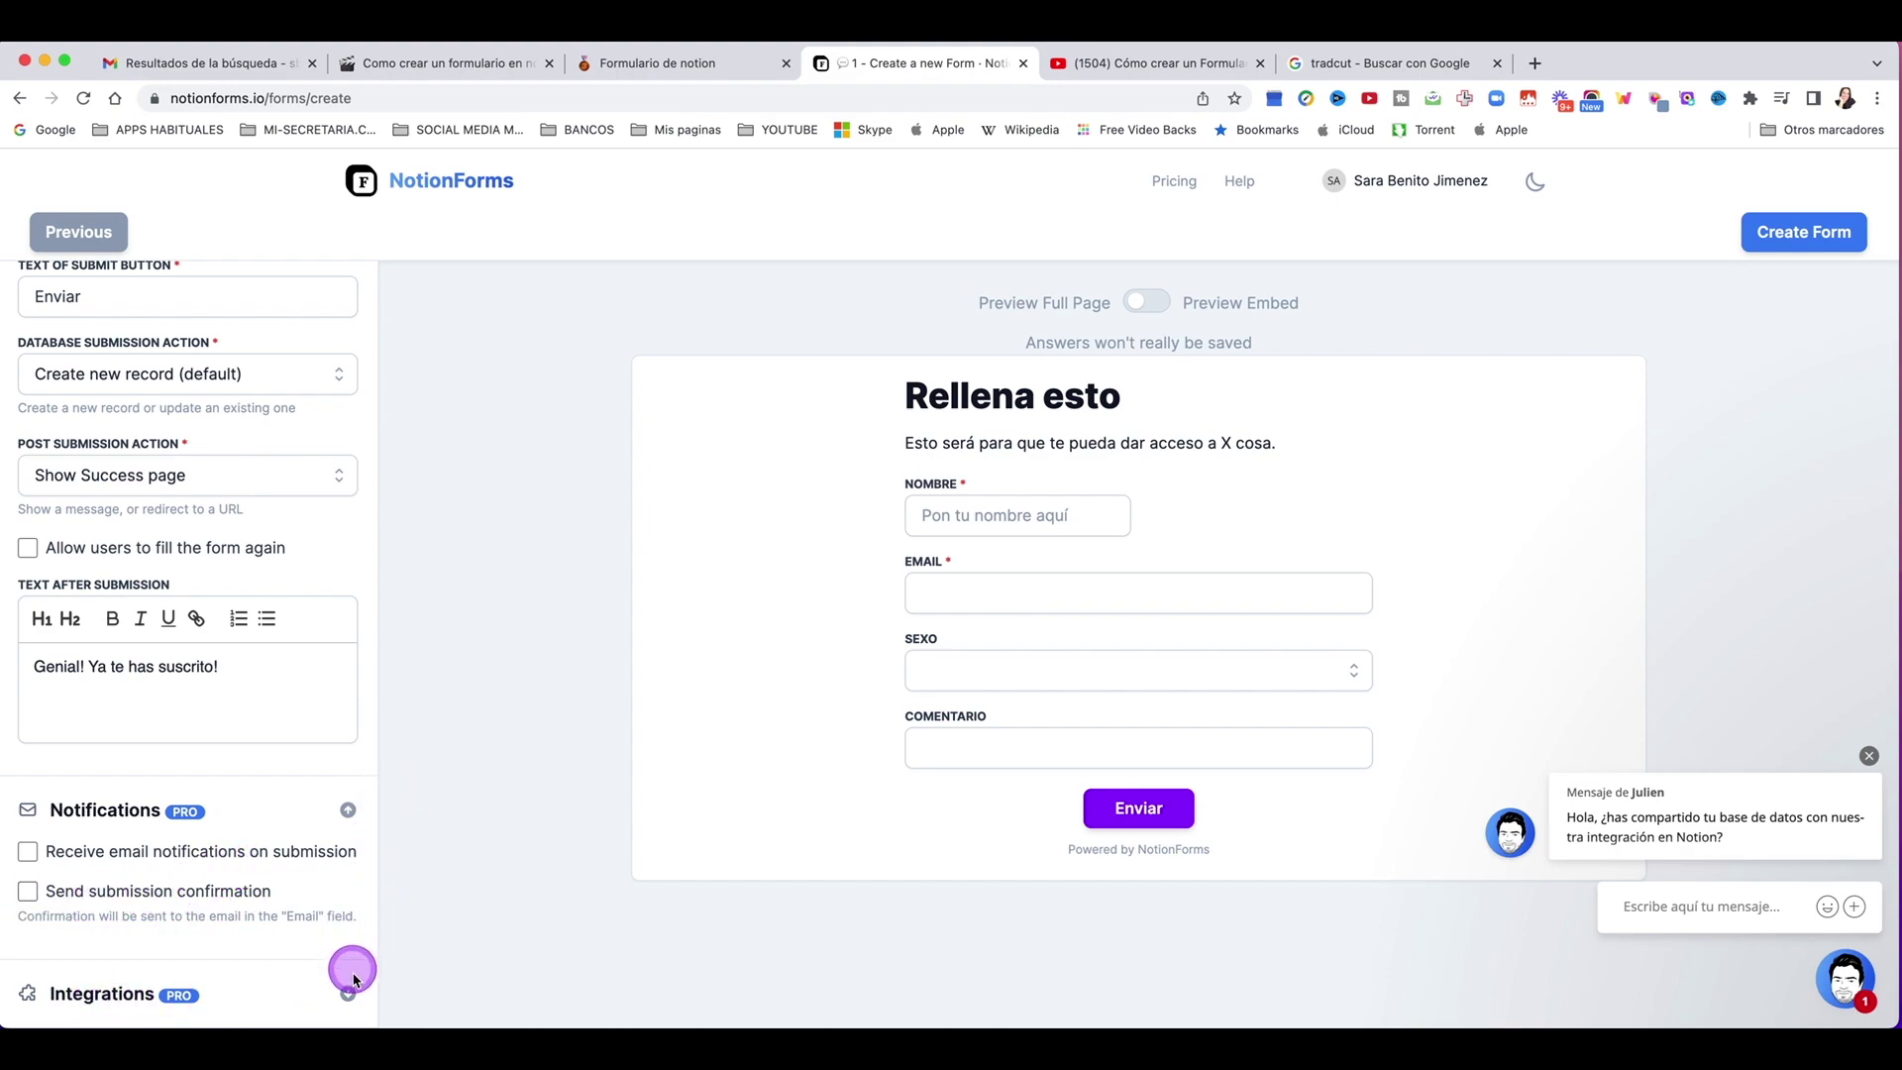
left_click(349, 994)
Step: Switch the preview to Preview Embed, then create the Rellena esto form
scroll(289, 876, "down", 5)
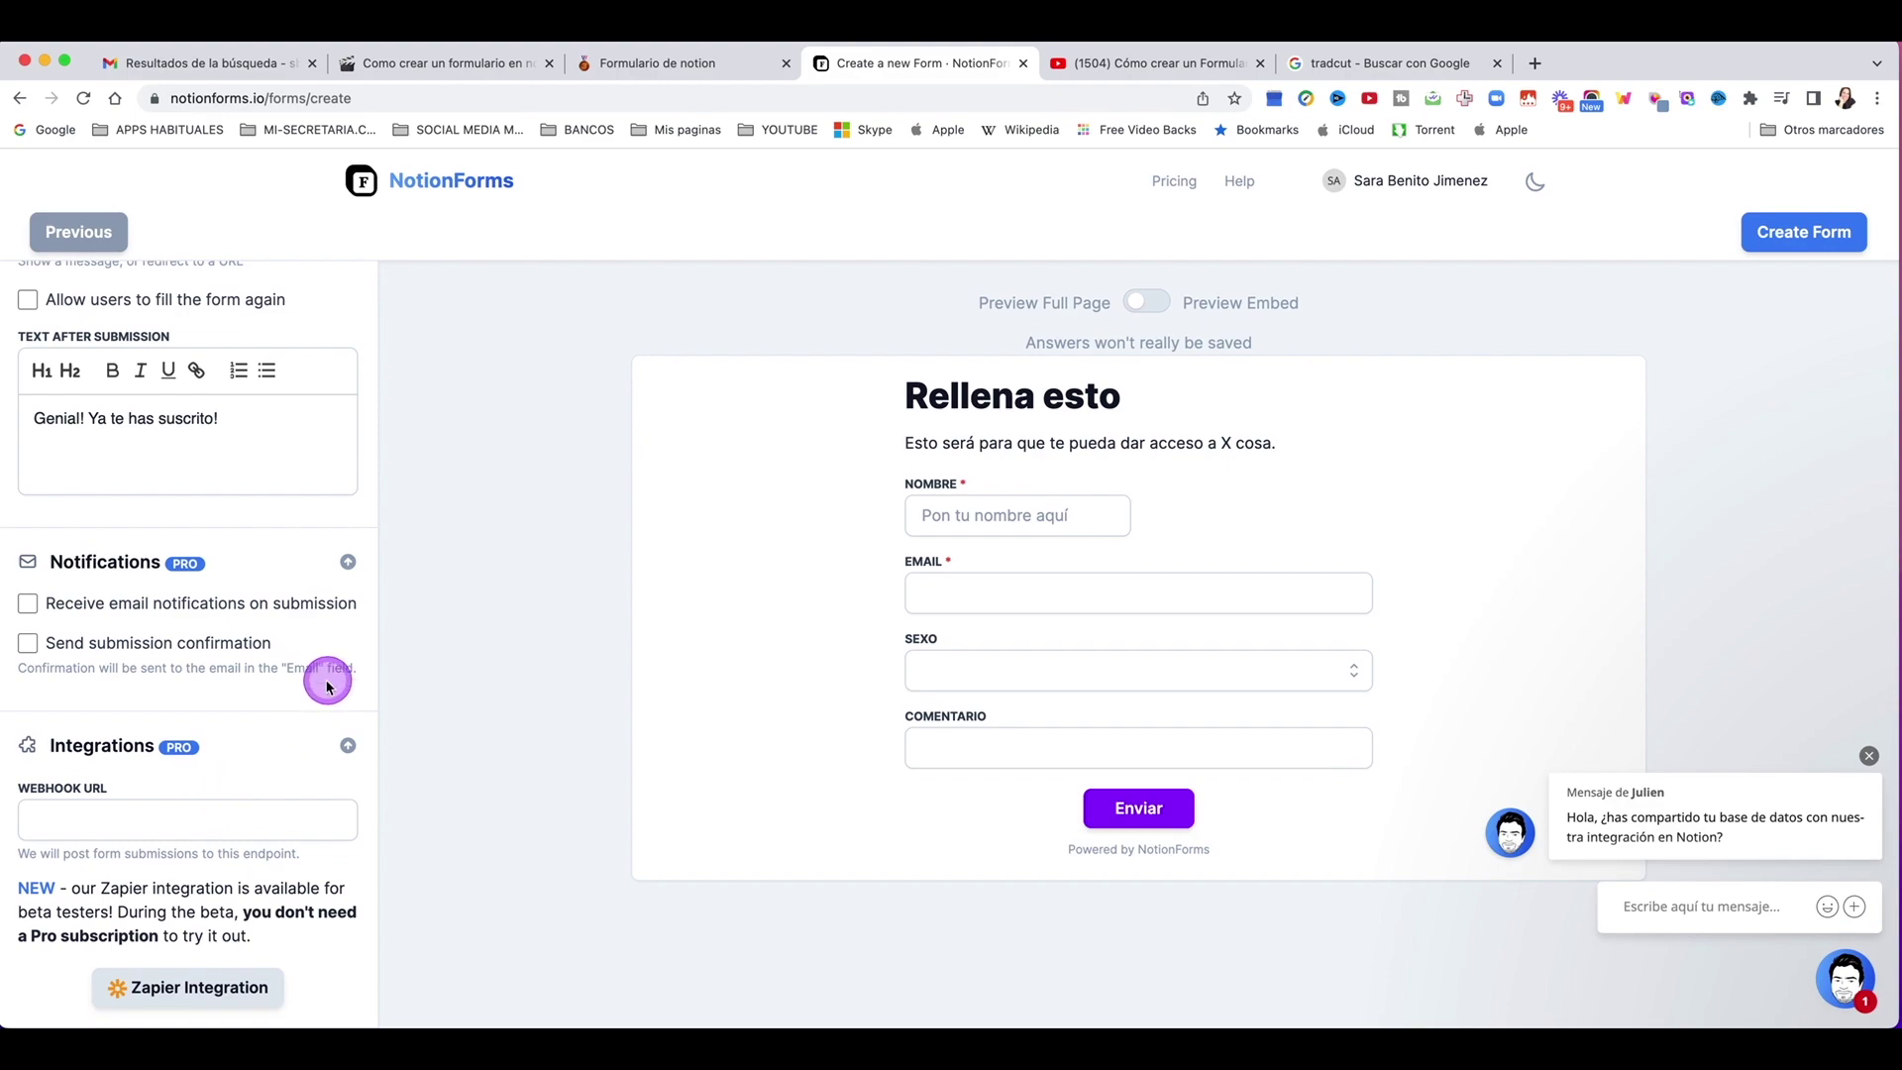
scroll(212, 584, "up", 15)
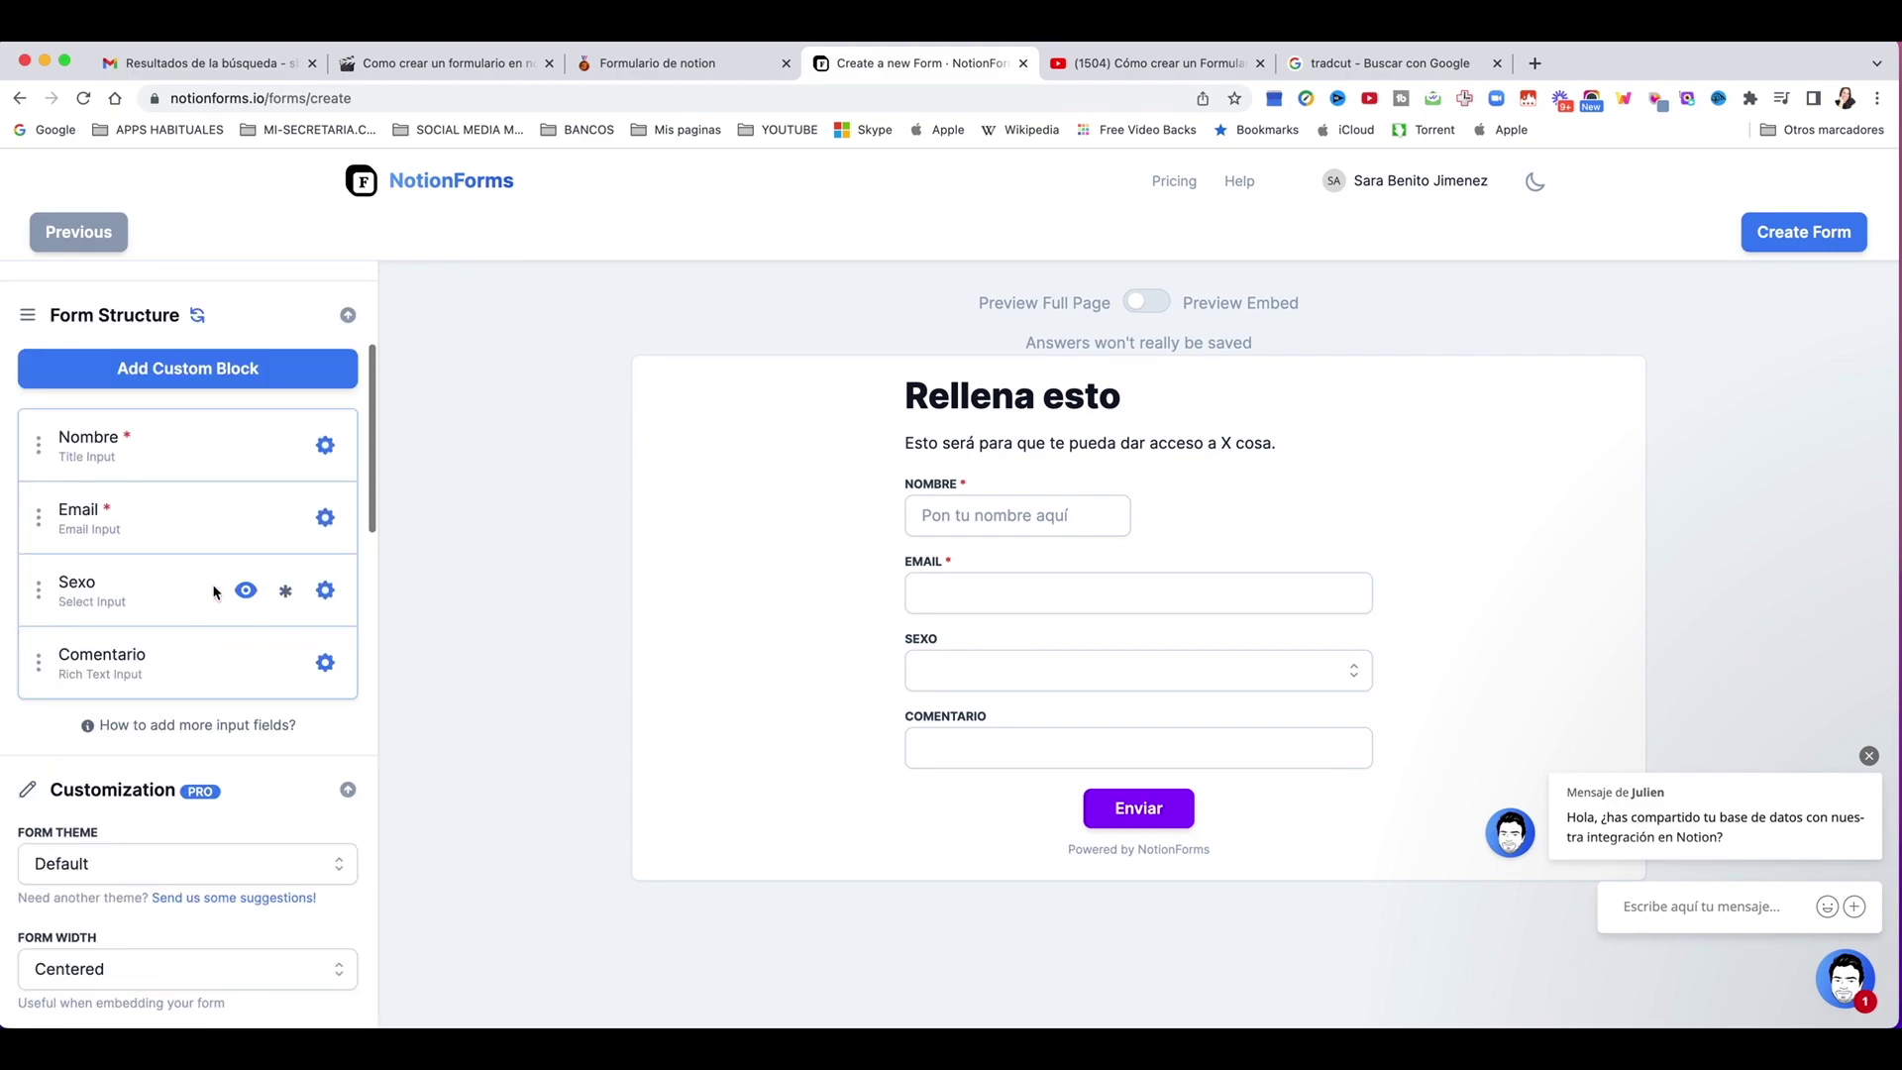
scroll(212, 606, "down", 10)
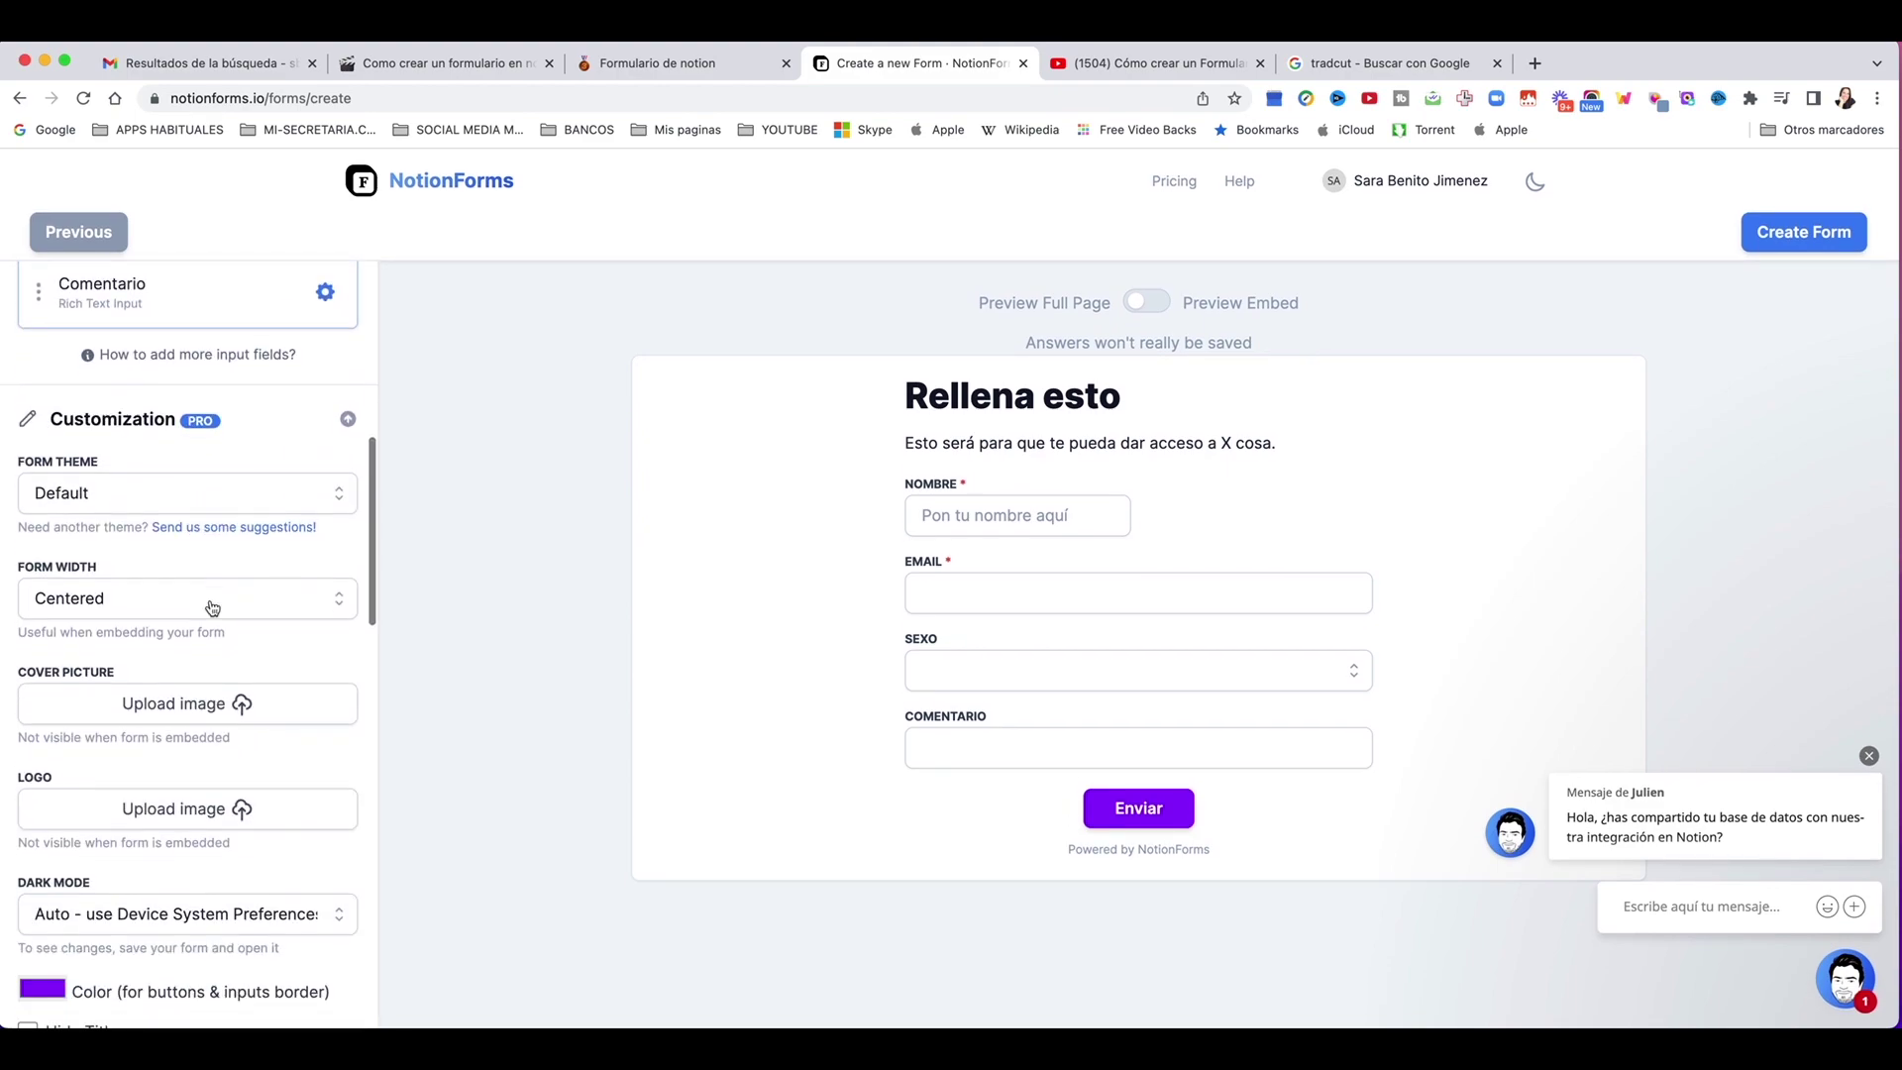
scroll(212, 606, "down", 3)
scroll(212, 605, "up", 4)
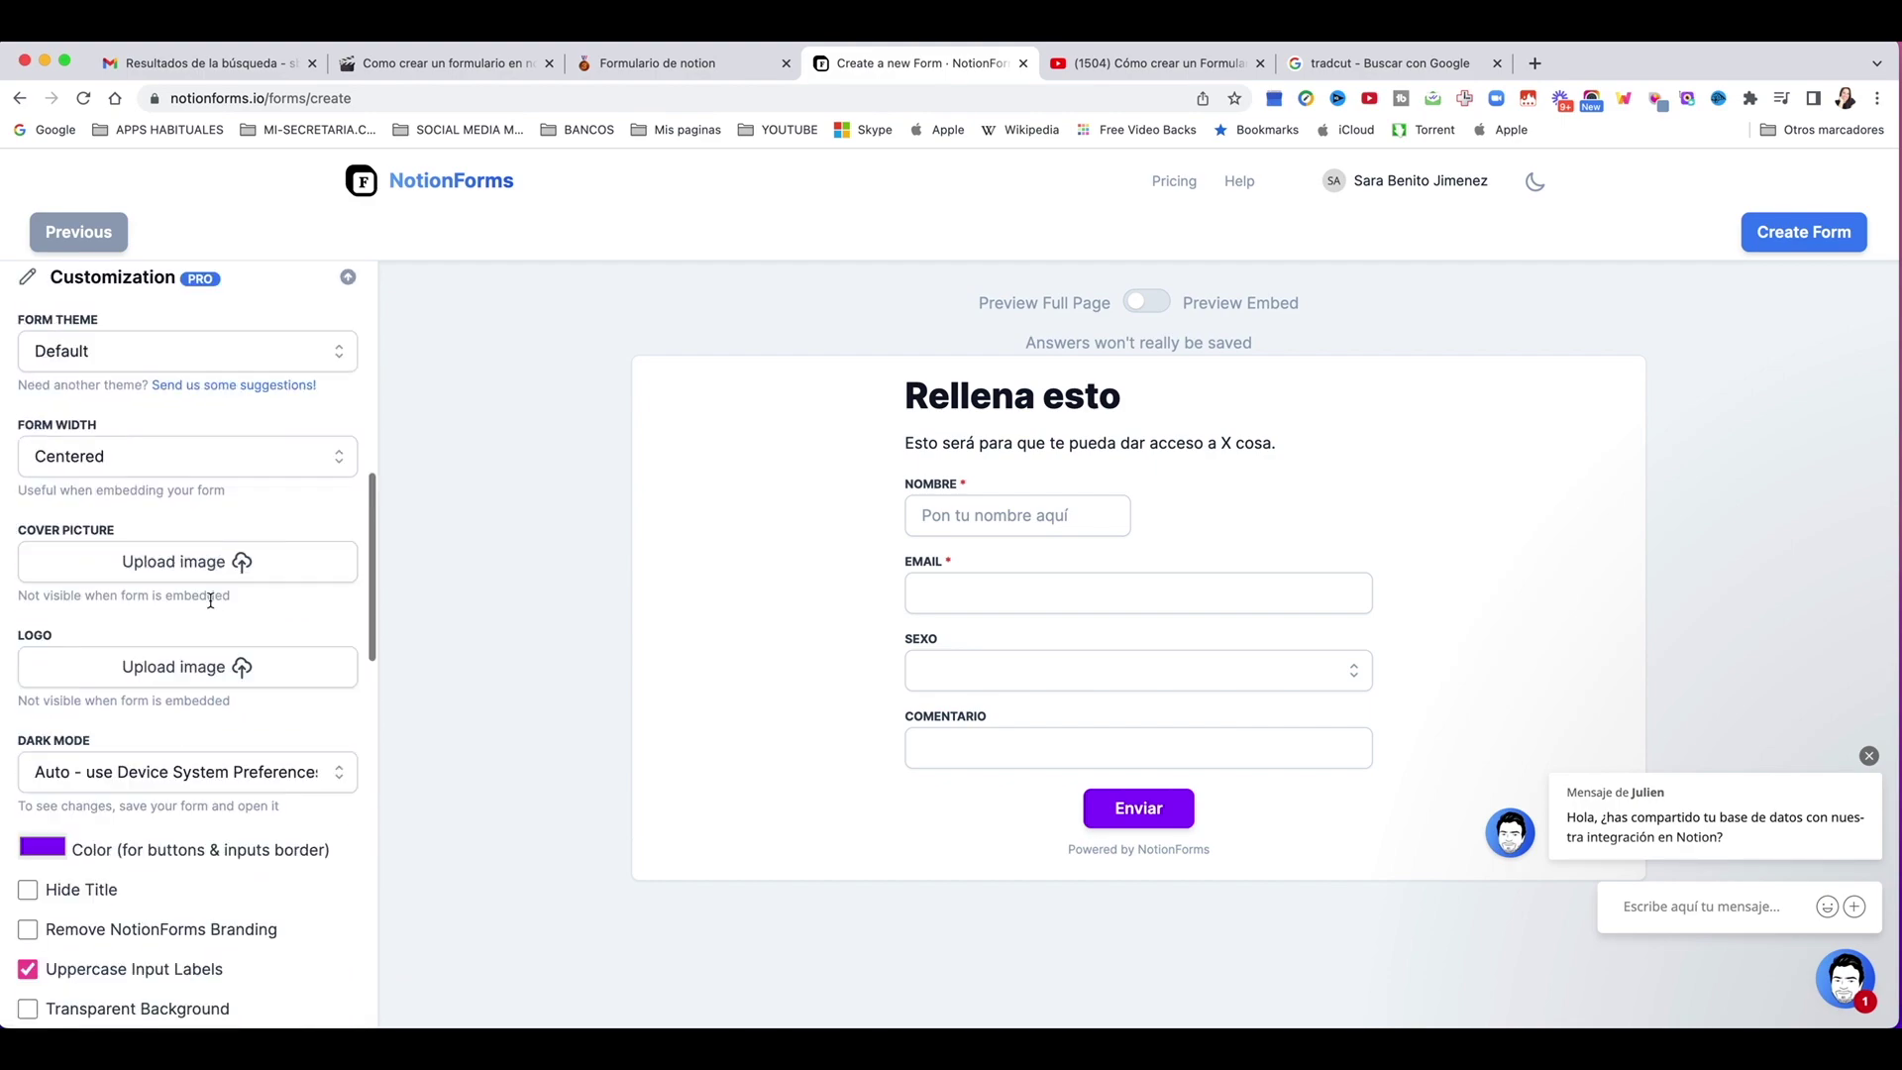
left_click(1138, 305)
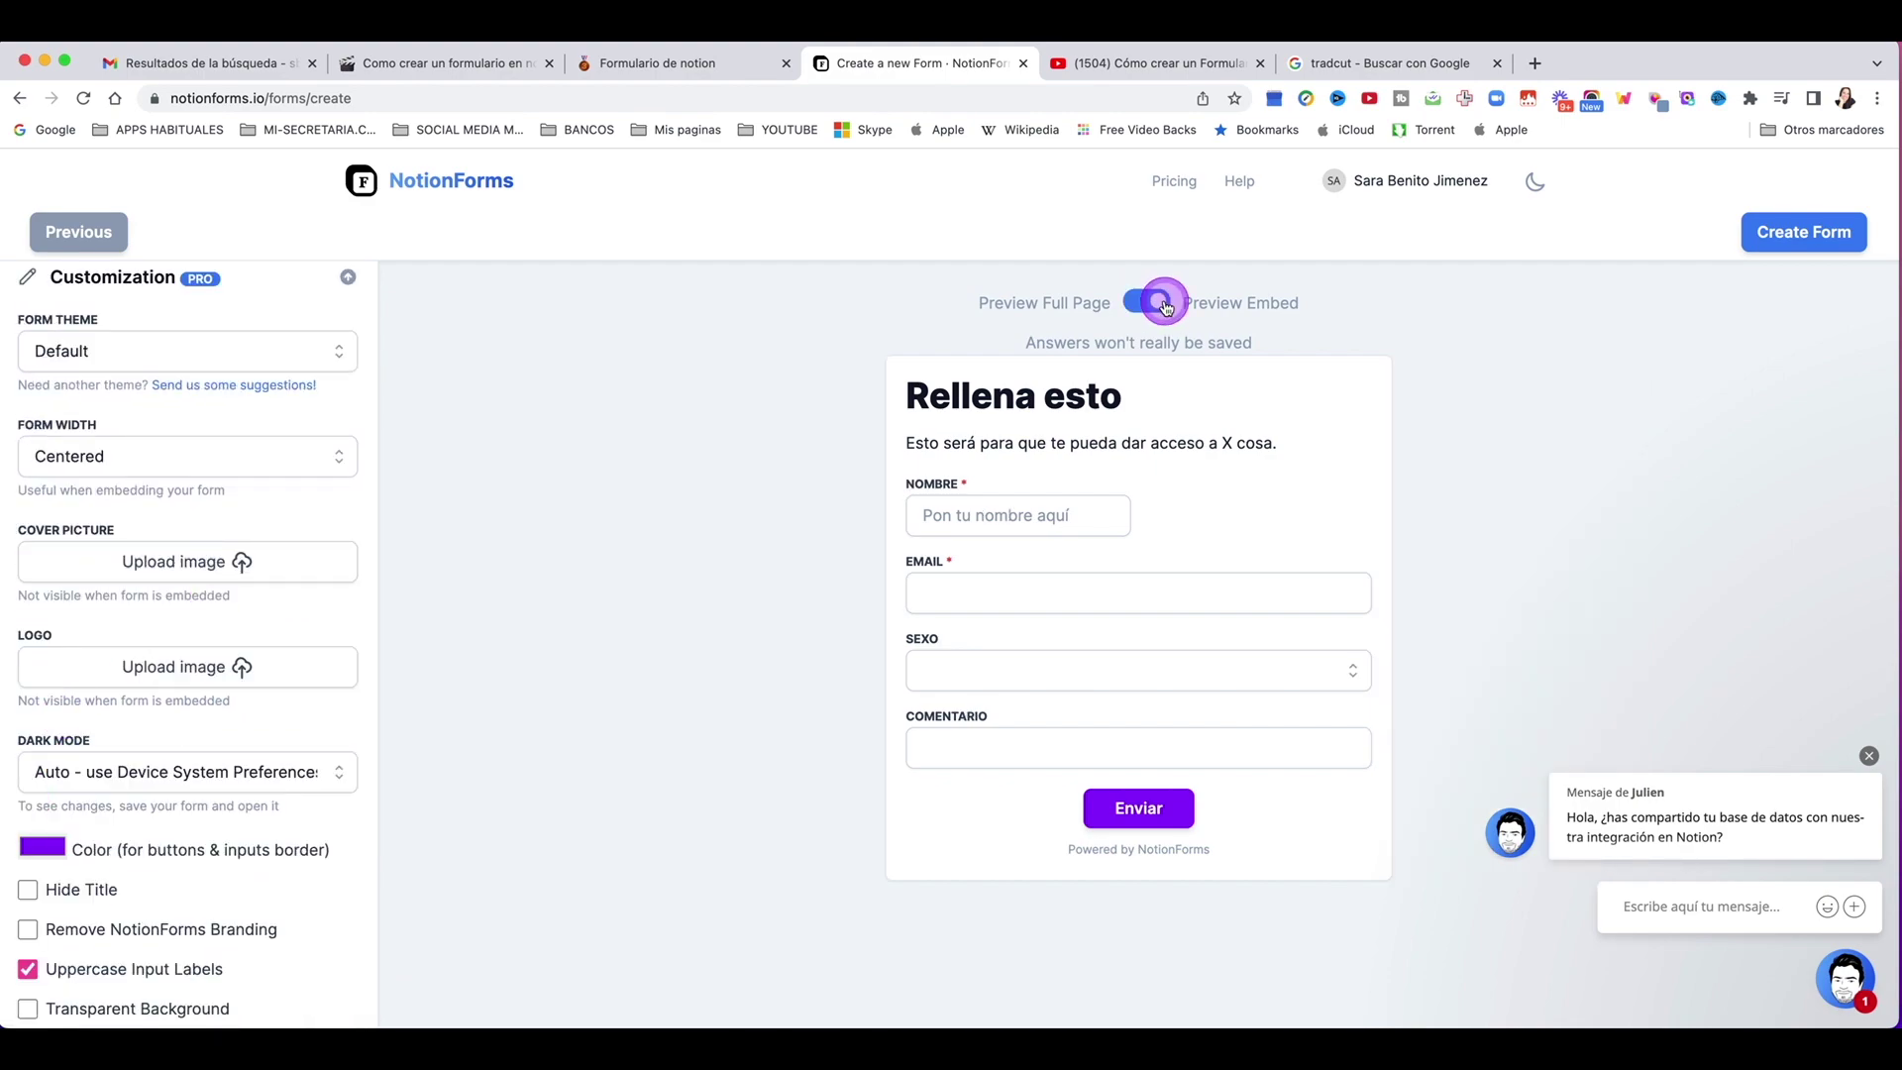
left_click(1768, 216)
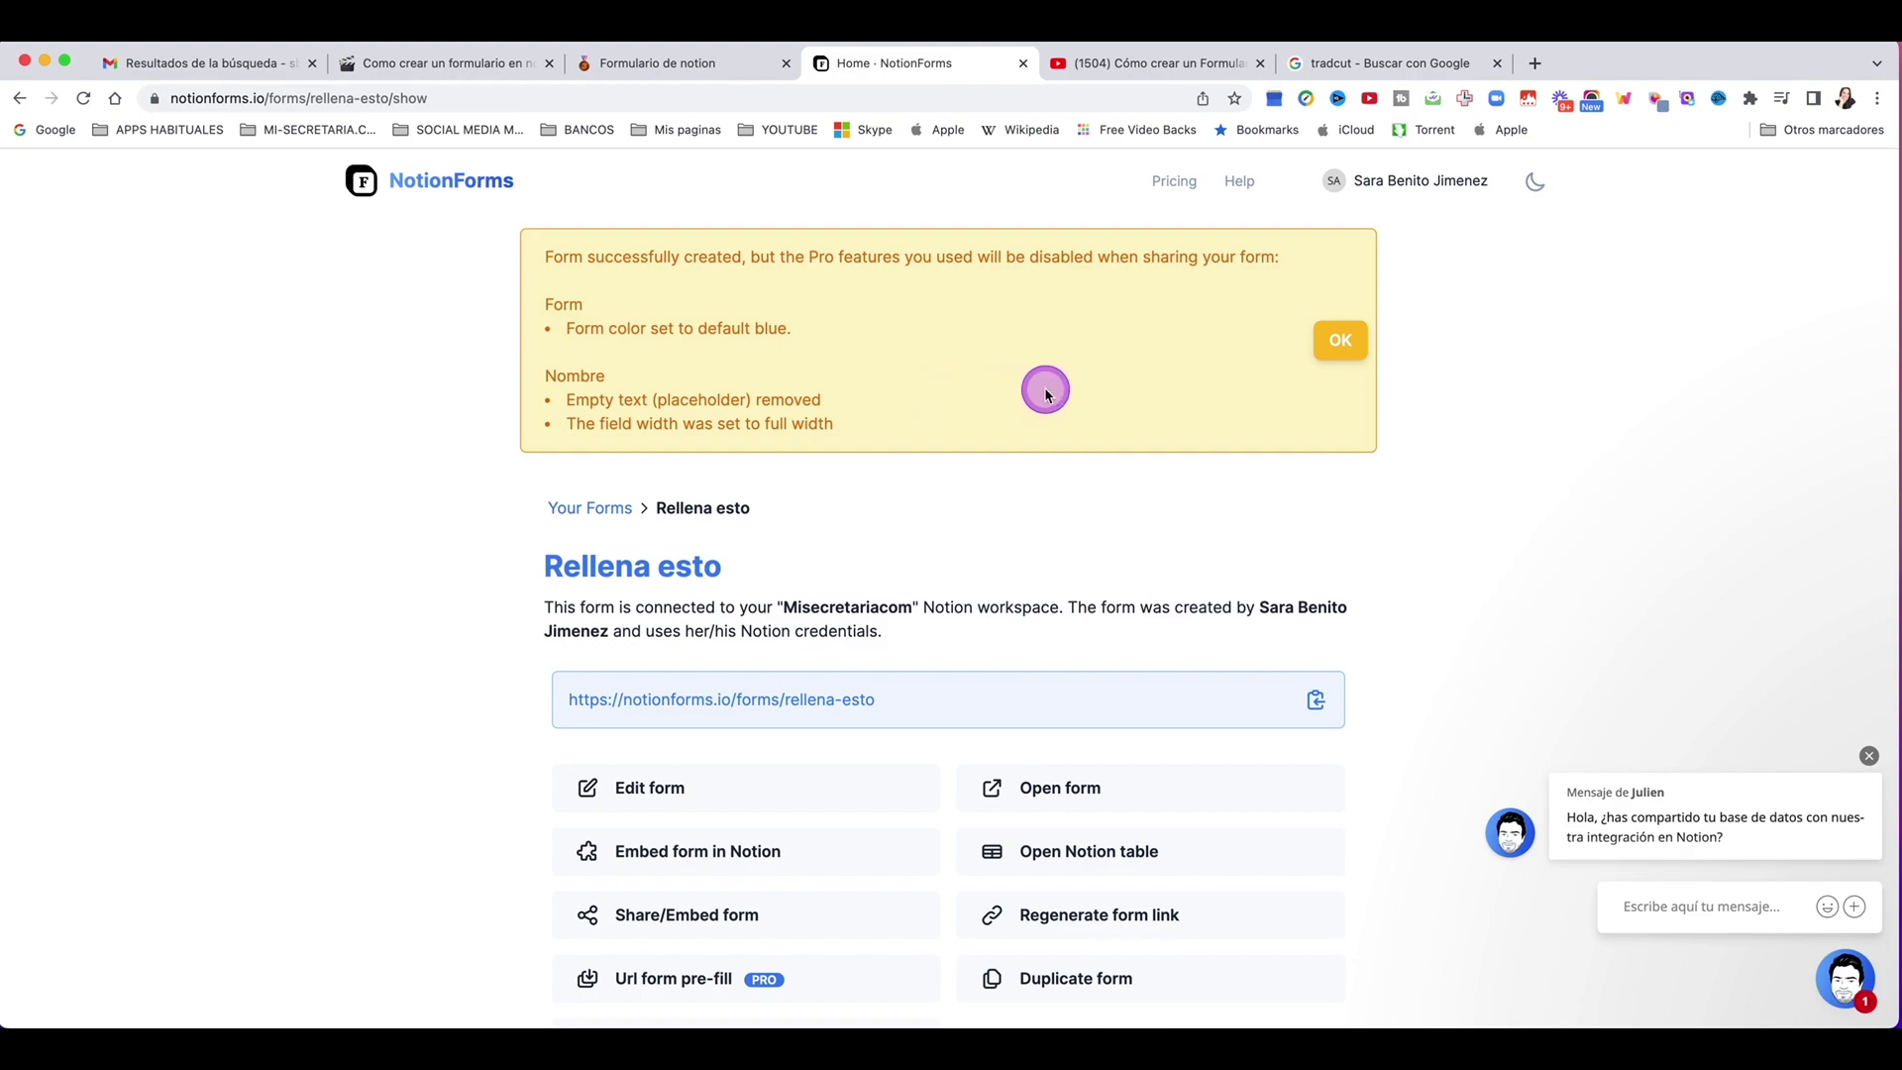
Step: Review the created form's success notice and URL, then return to the Notion page
scroll(934, 441, "down", 1)
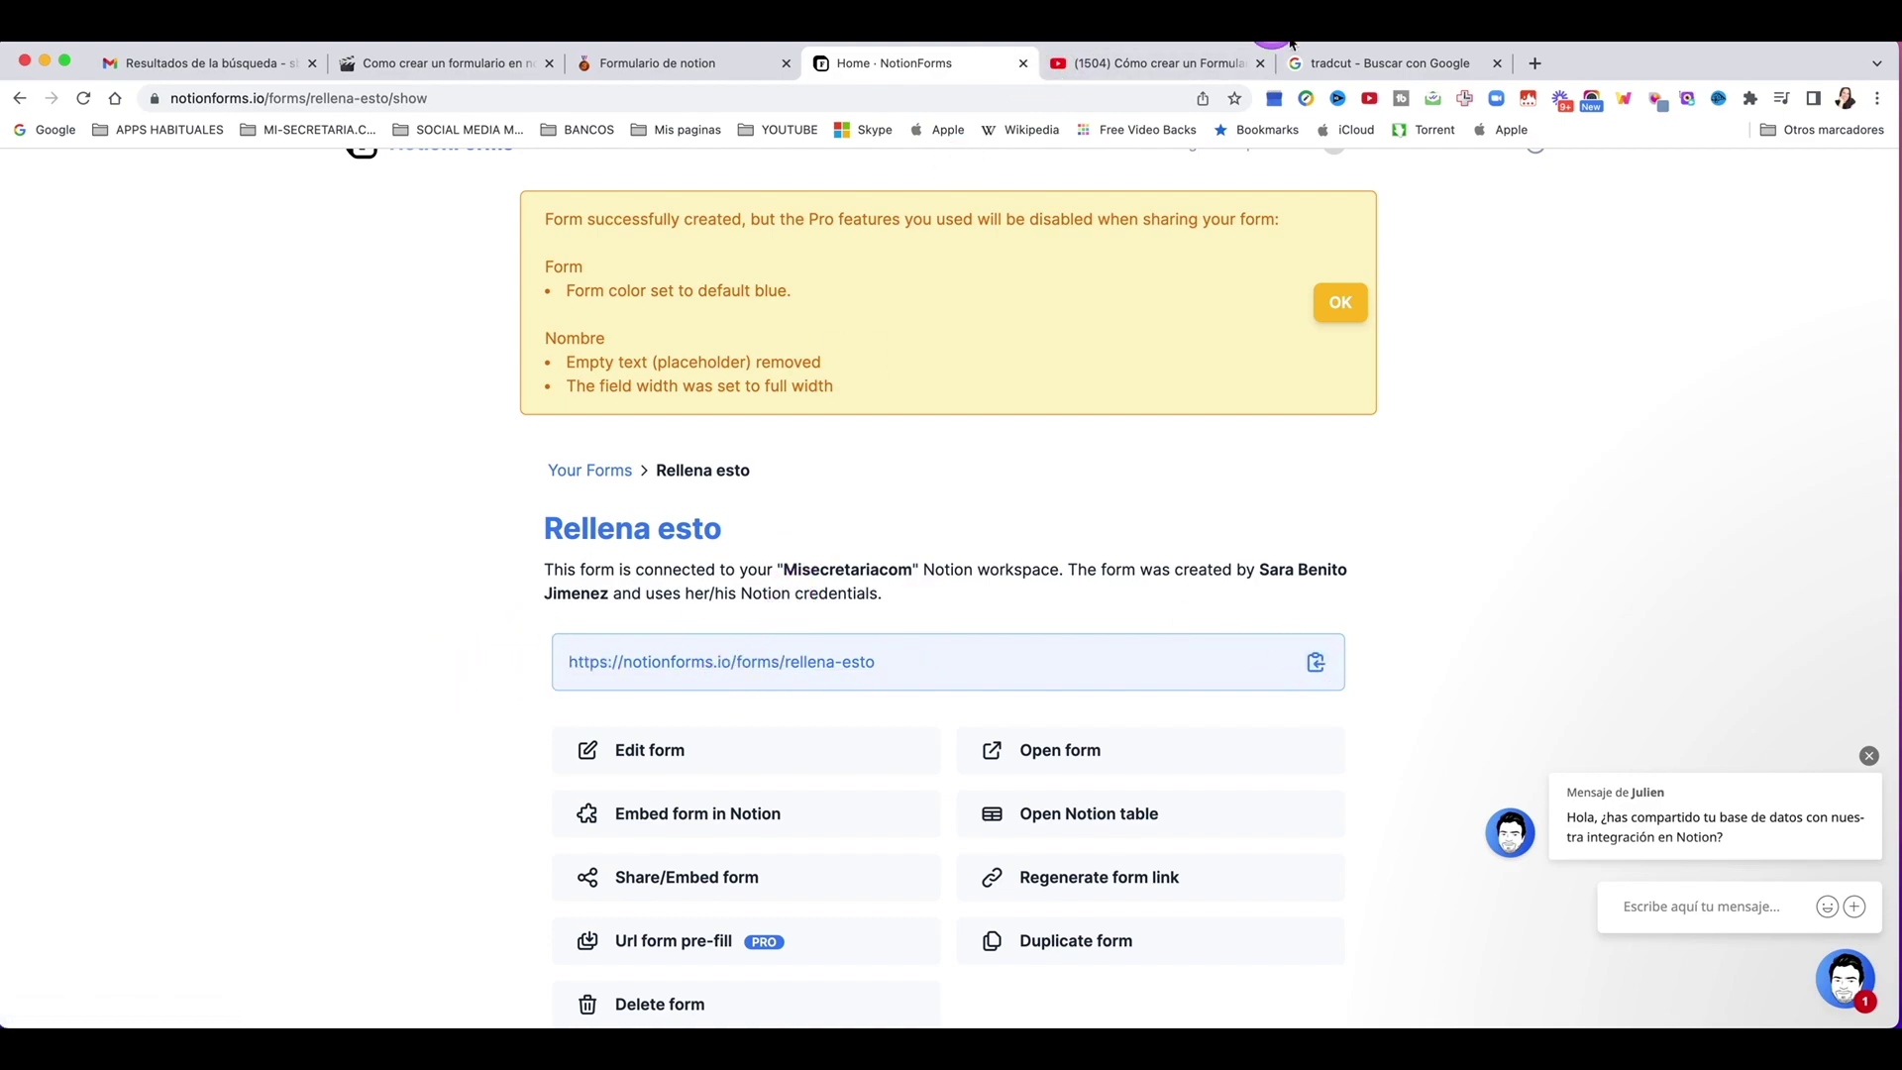
left_click(500, 68)
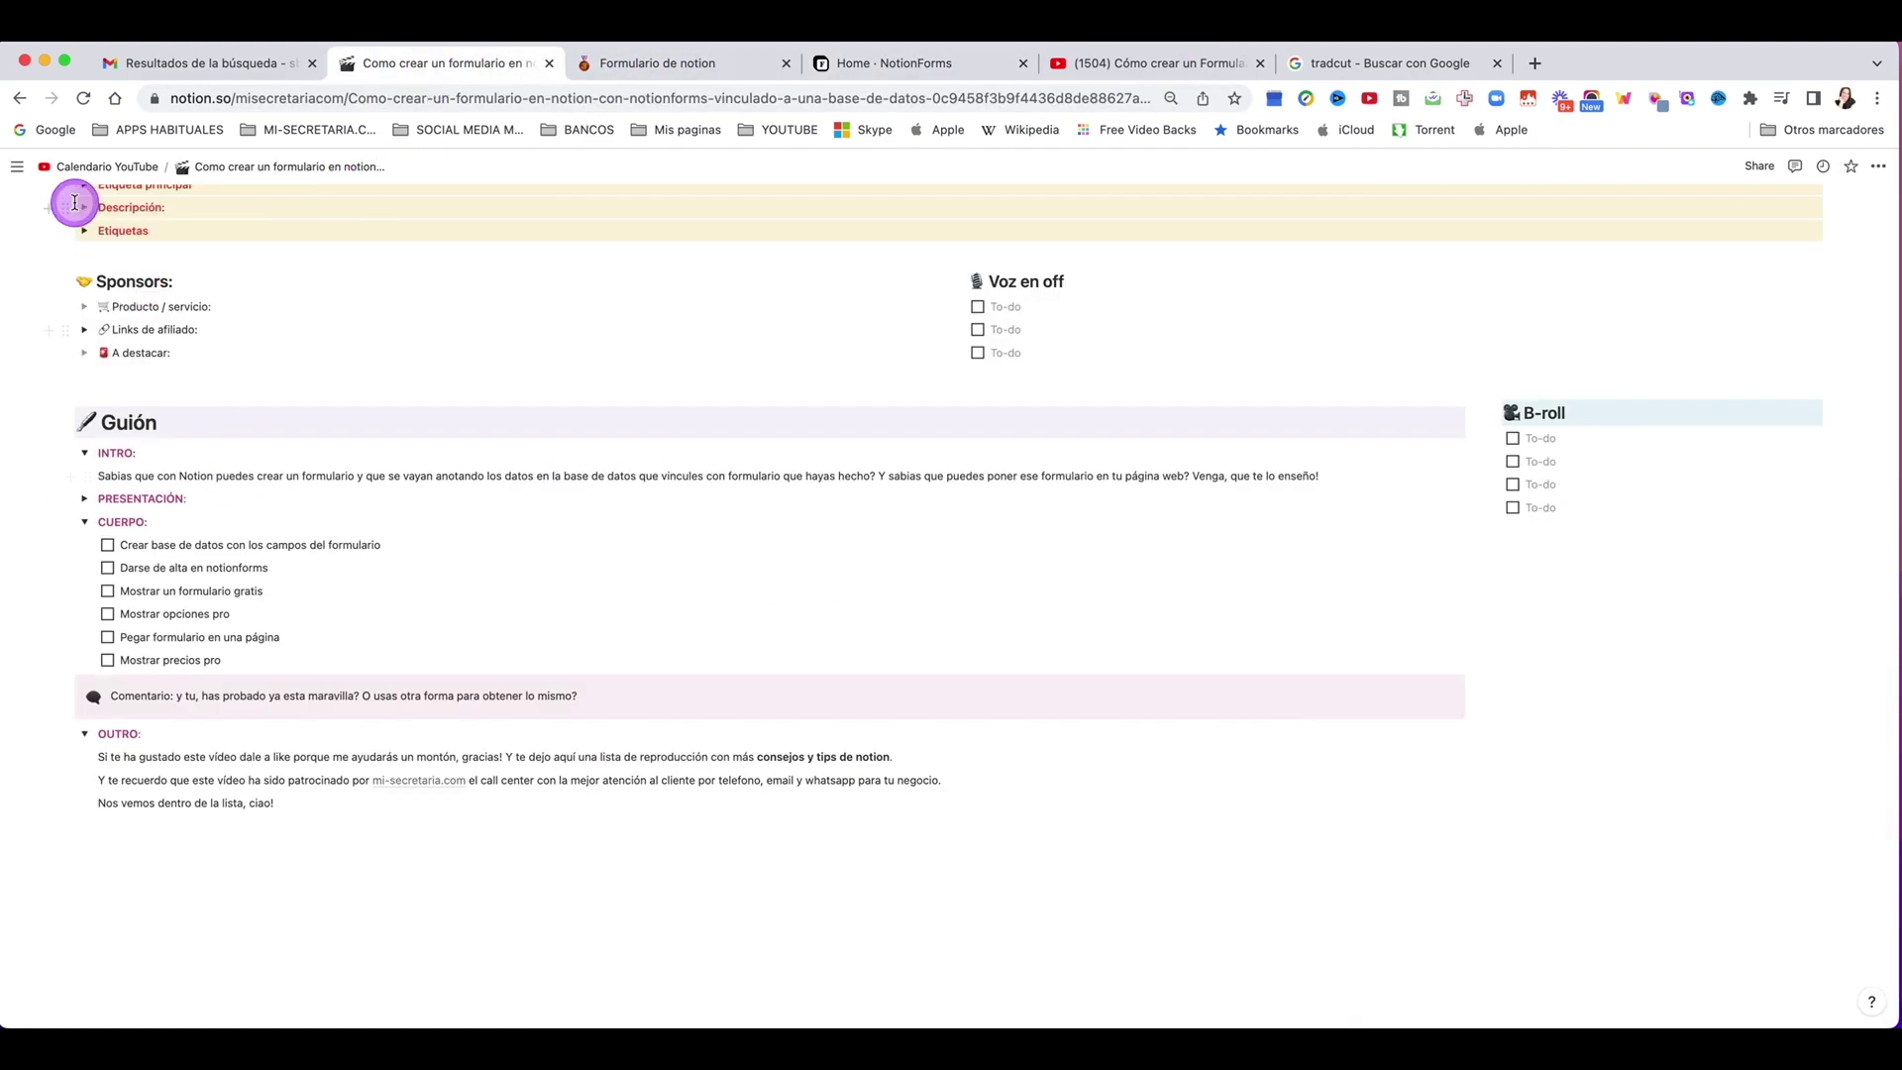
Step: Create a Notion page titled 'Suscribete' and embed the pasted NotionForms form link
mouse_move(24, 173)
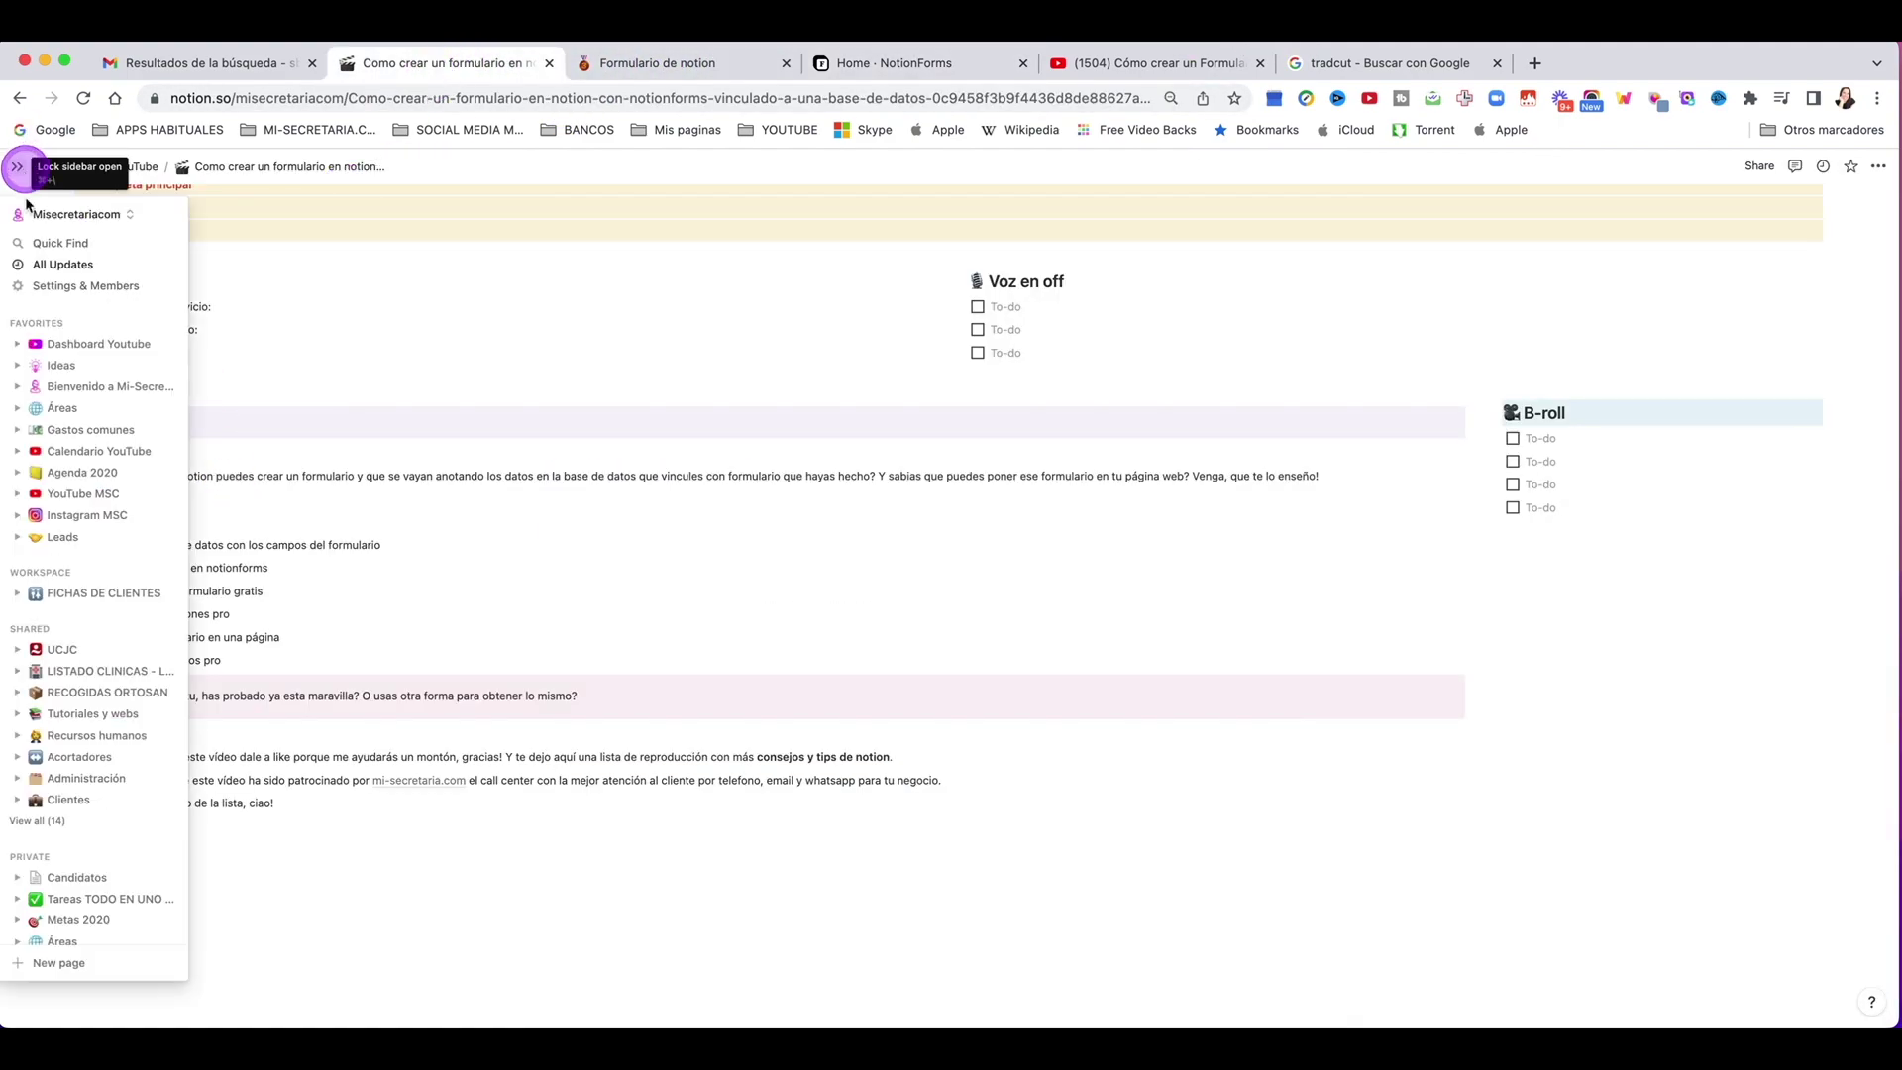
left_click(75, 961)
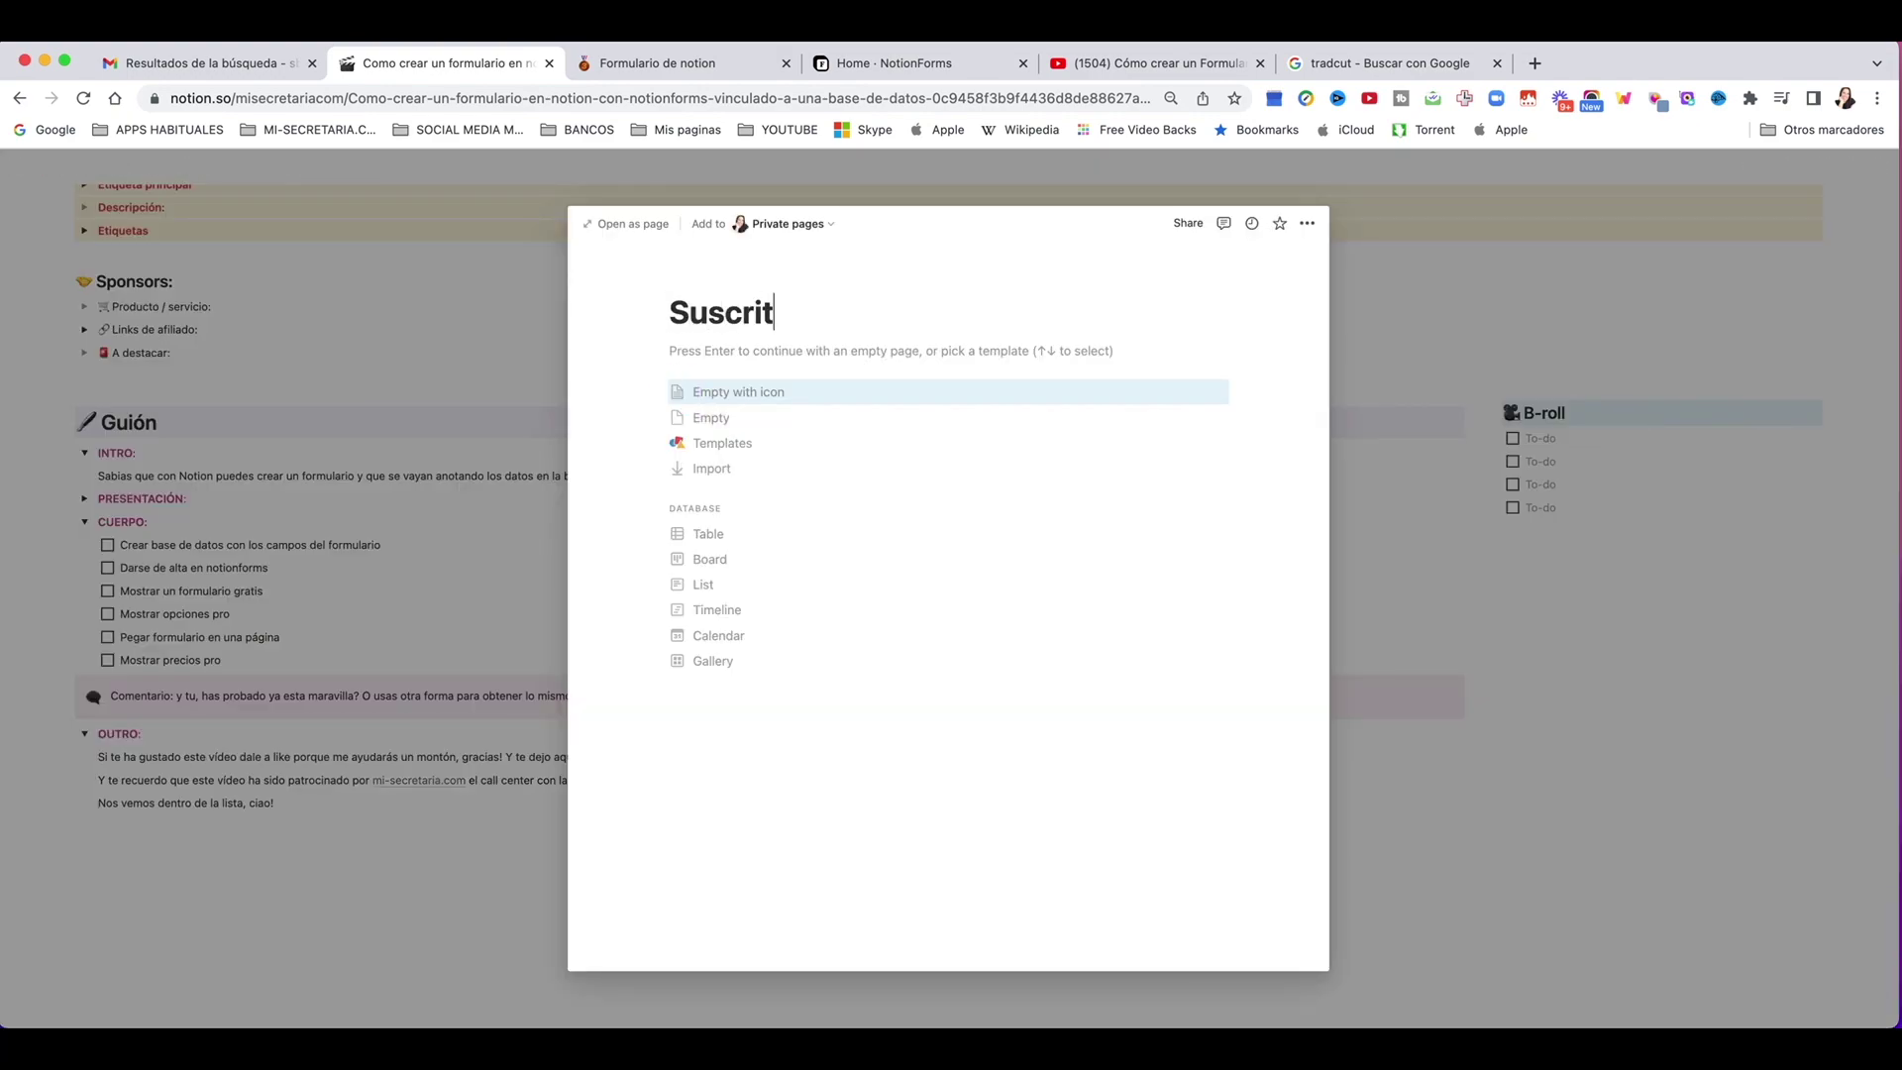
type("Suscriteb")
key("BackSpace")
key("BackSpace")
key("BackSpace")
type("bete")
key("Return")
type("https://notionforms.io/forms/rellena-esto")
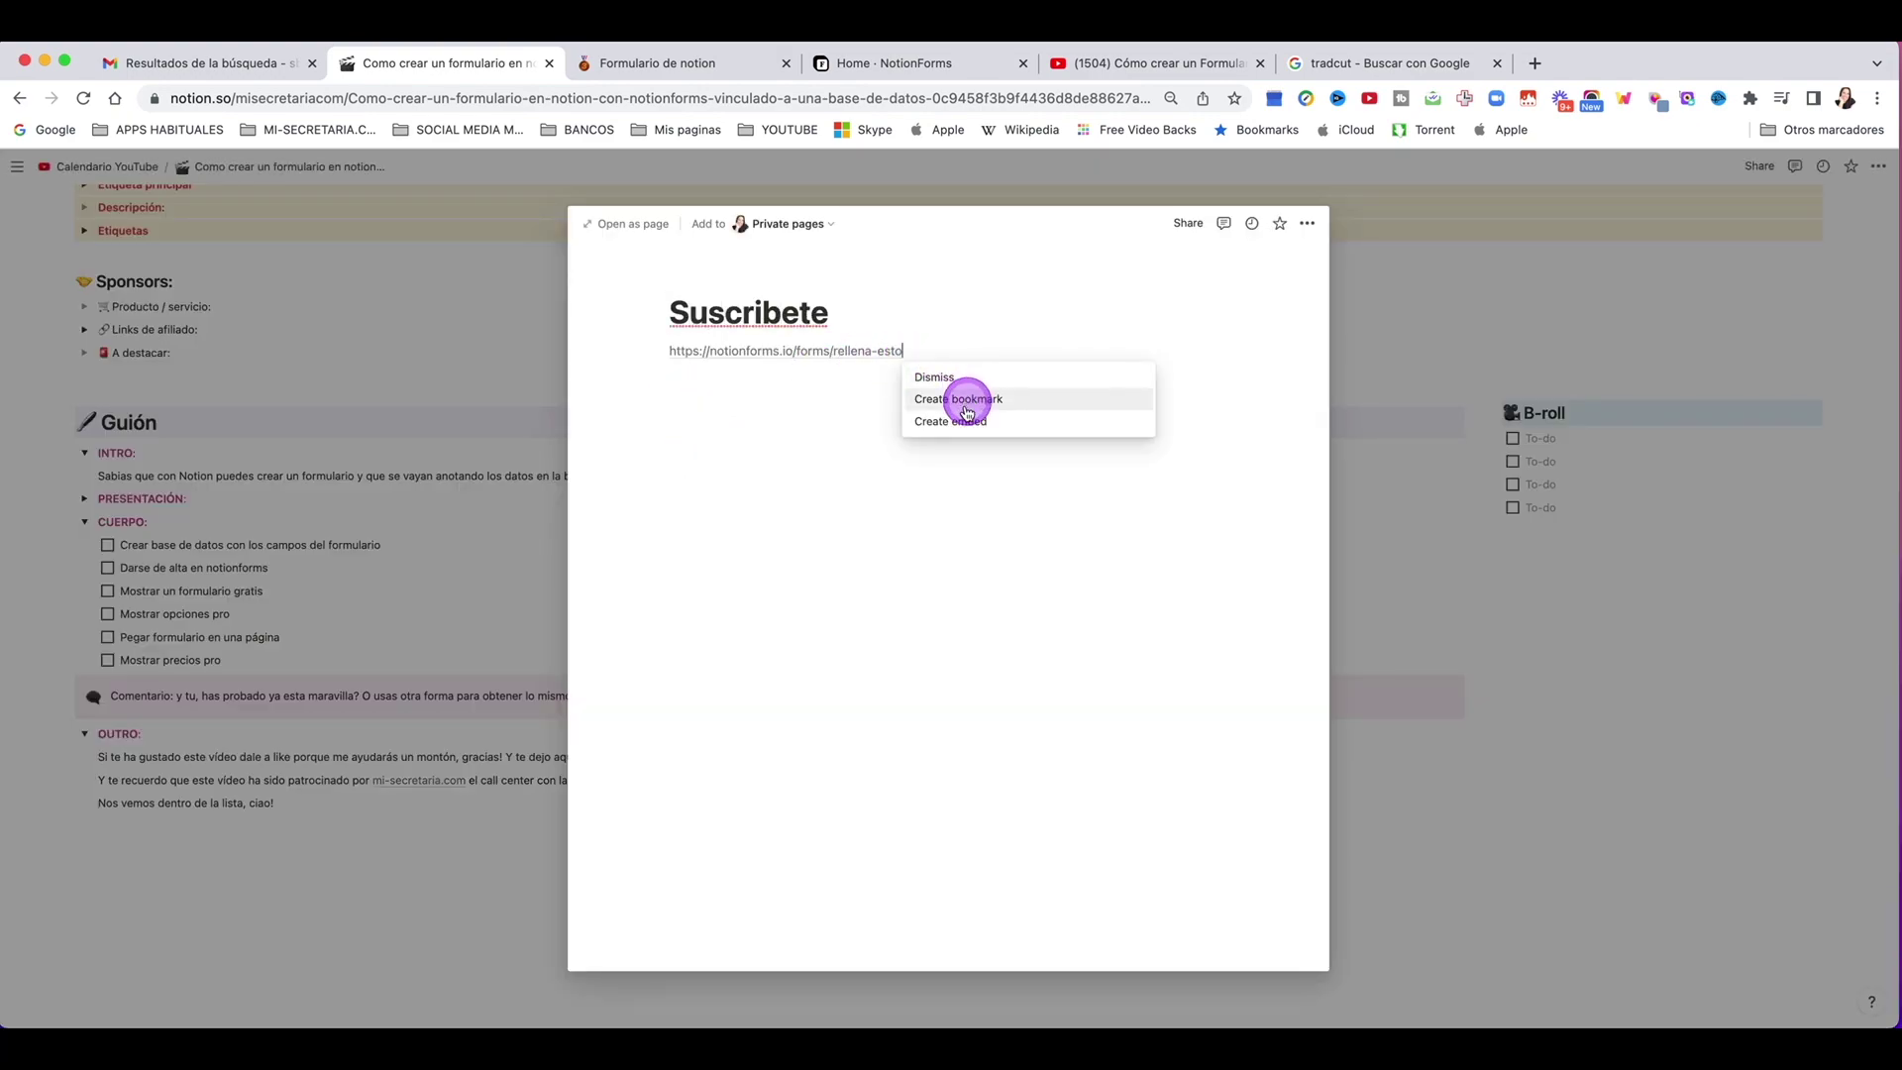
left_click(957, 430)
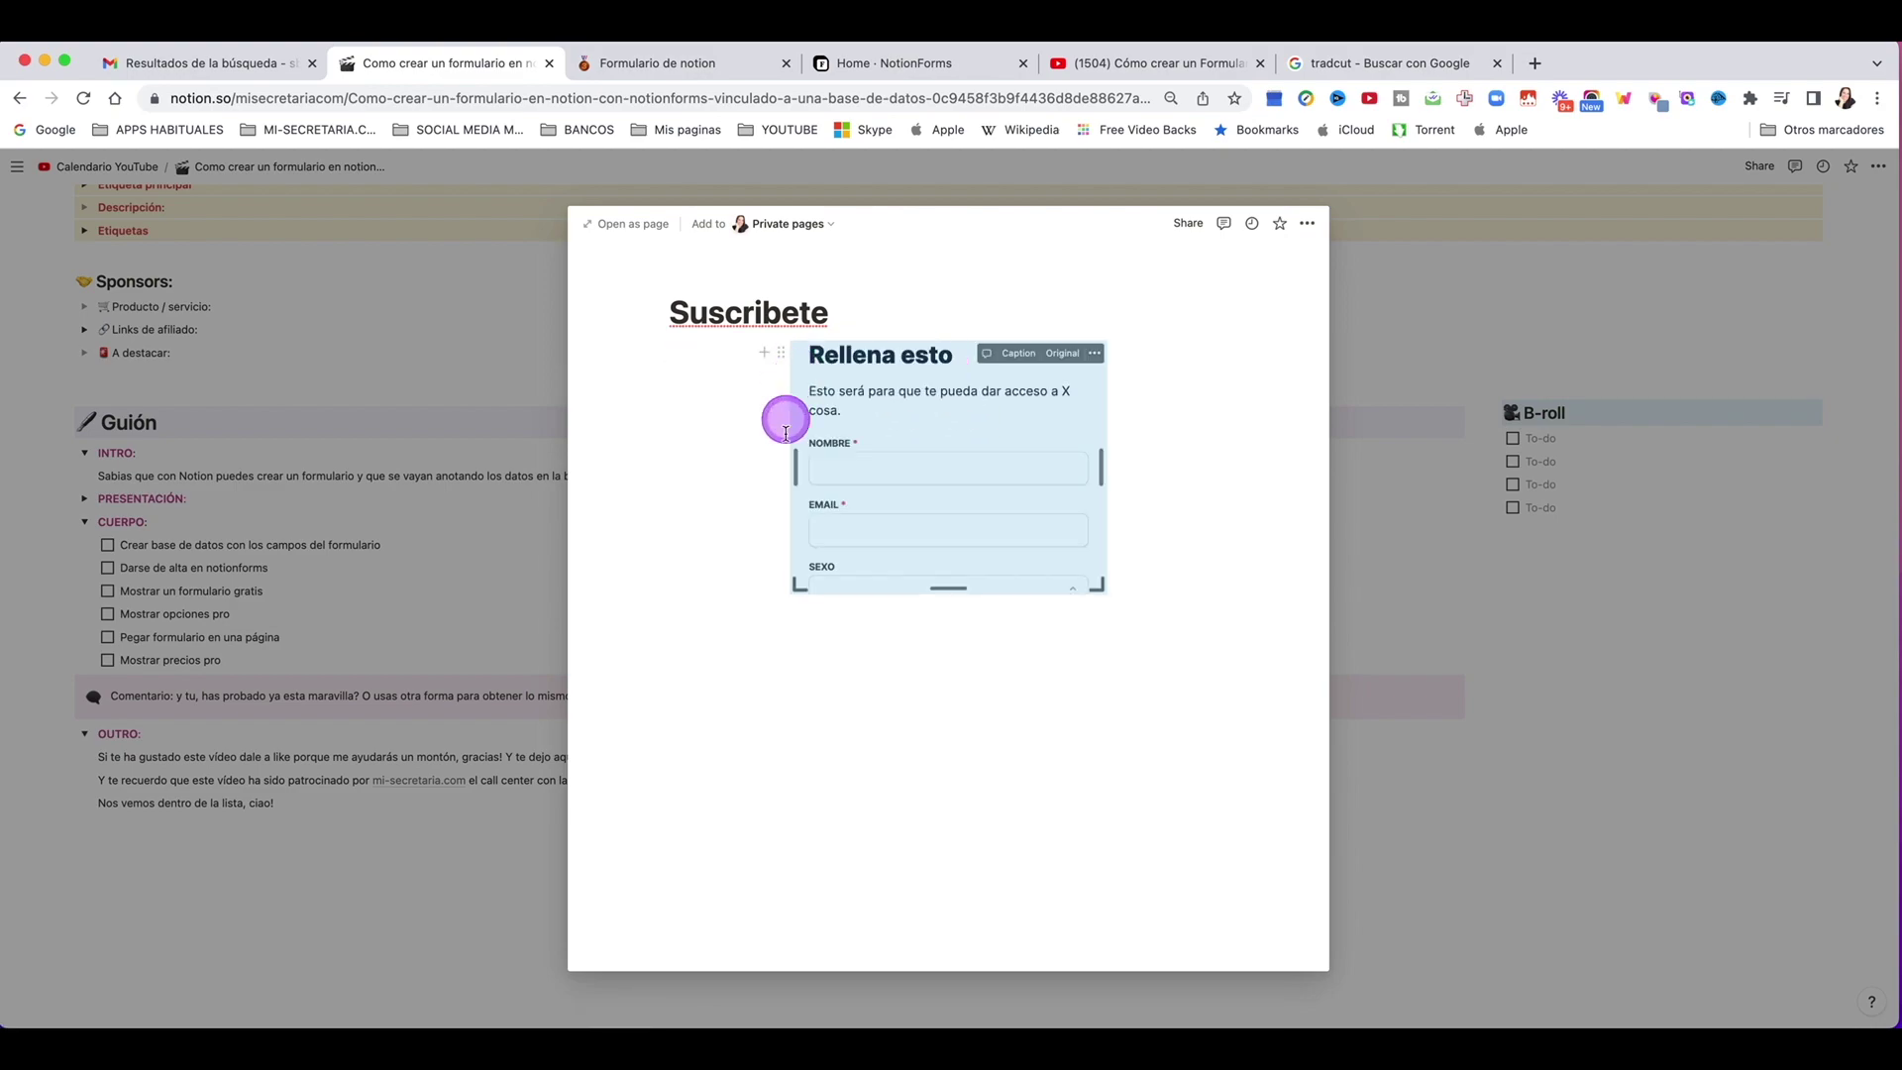
Step: Resize the embed narrower and taller so the whole form is visible
scroll(953, 541, "down", 5)
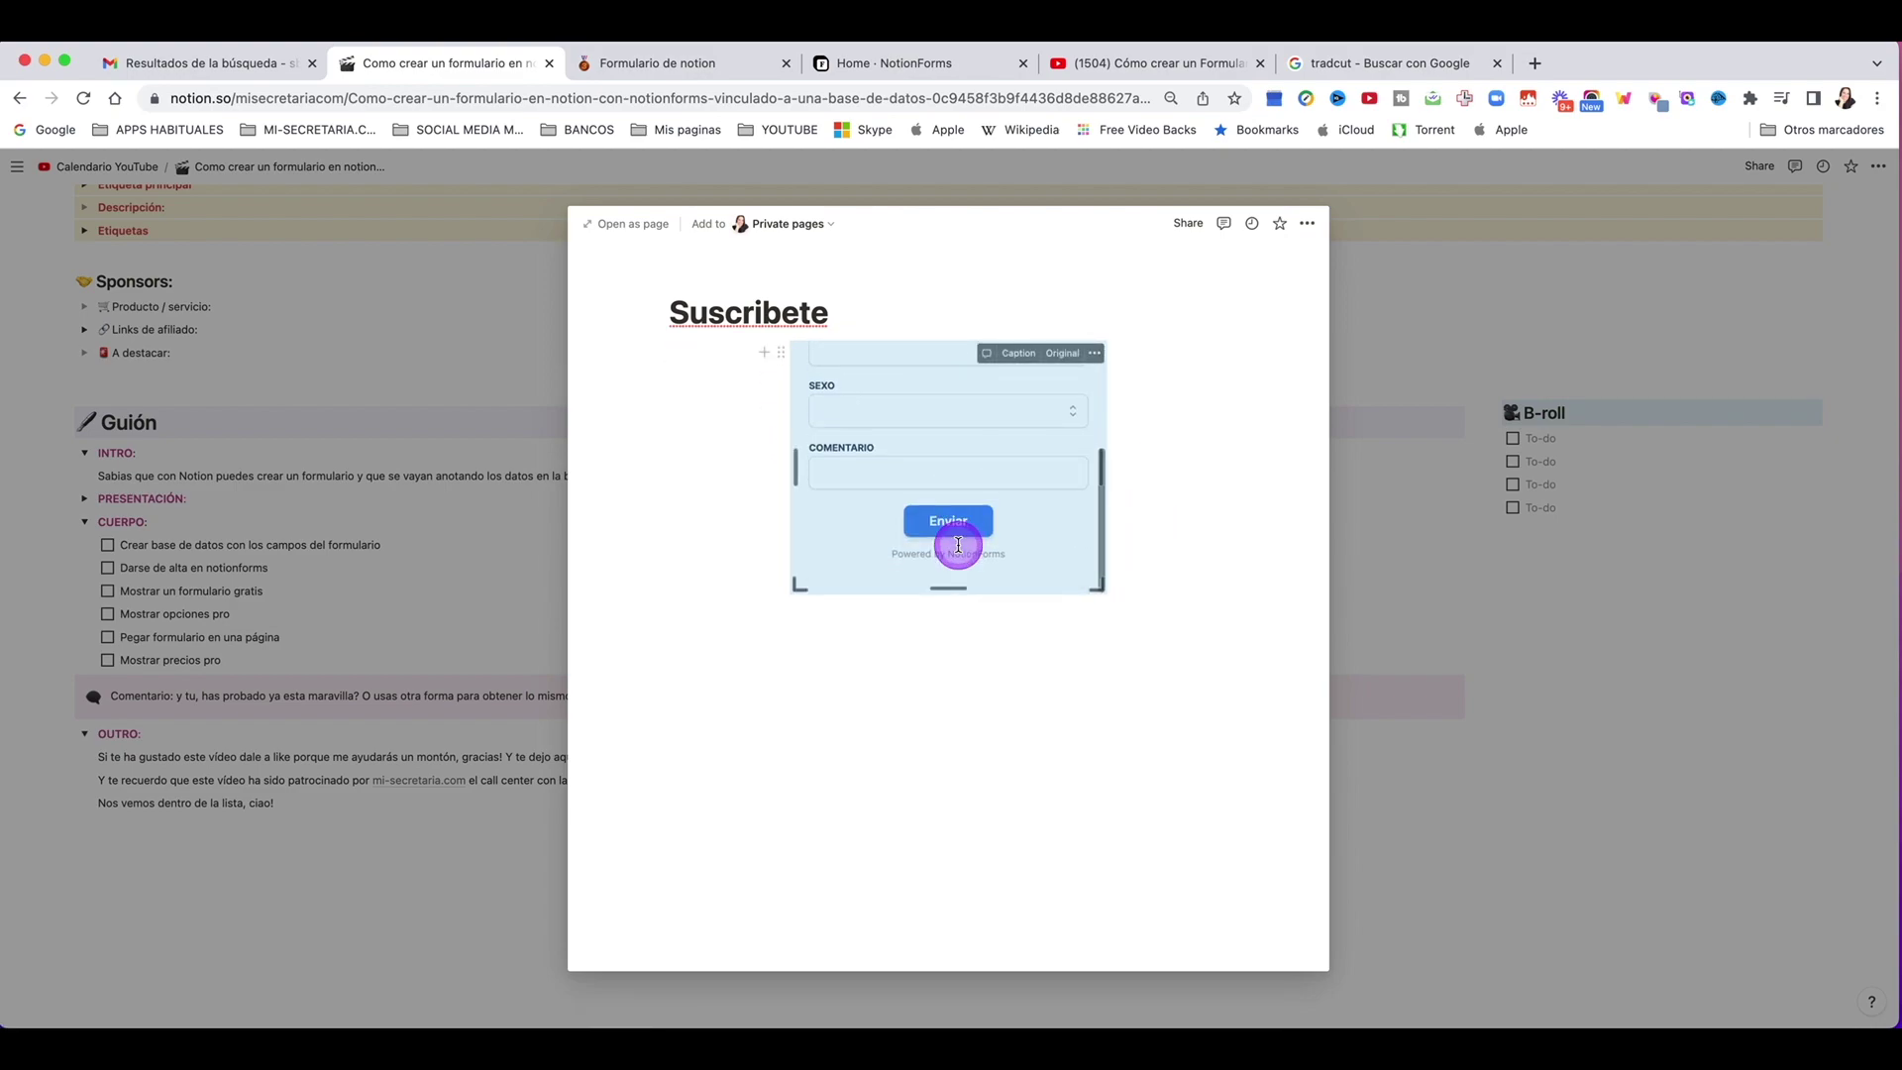
left_click_drag(947, 587, 947, 713)
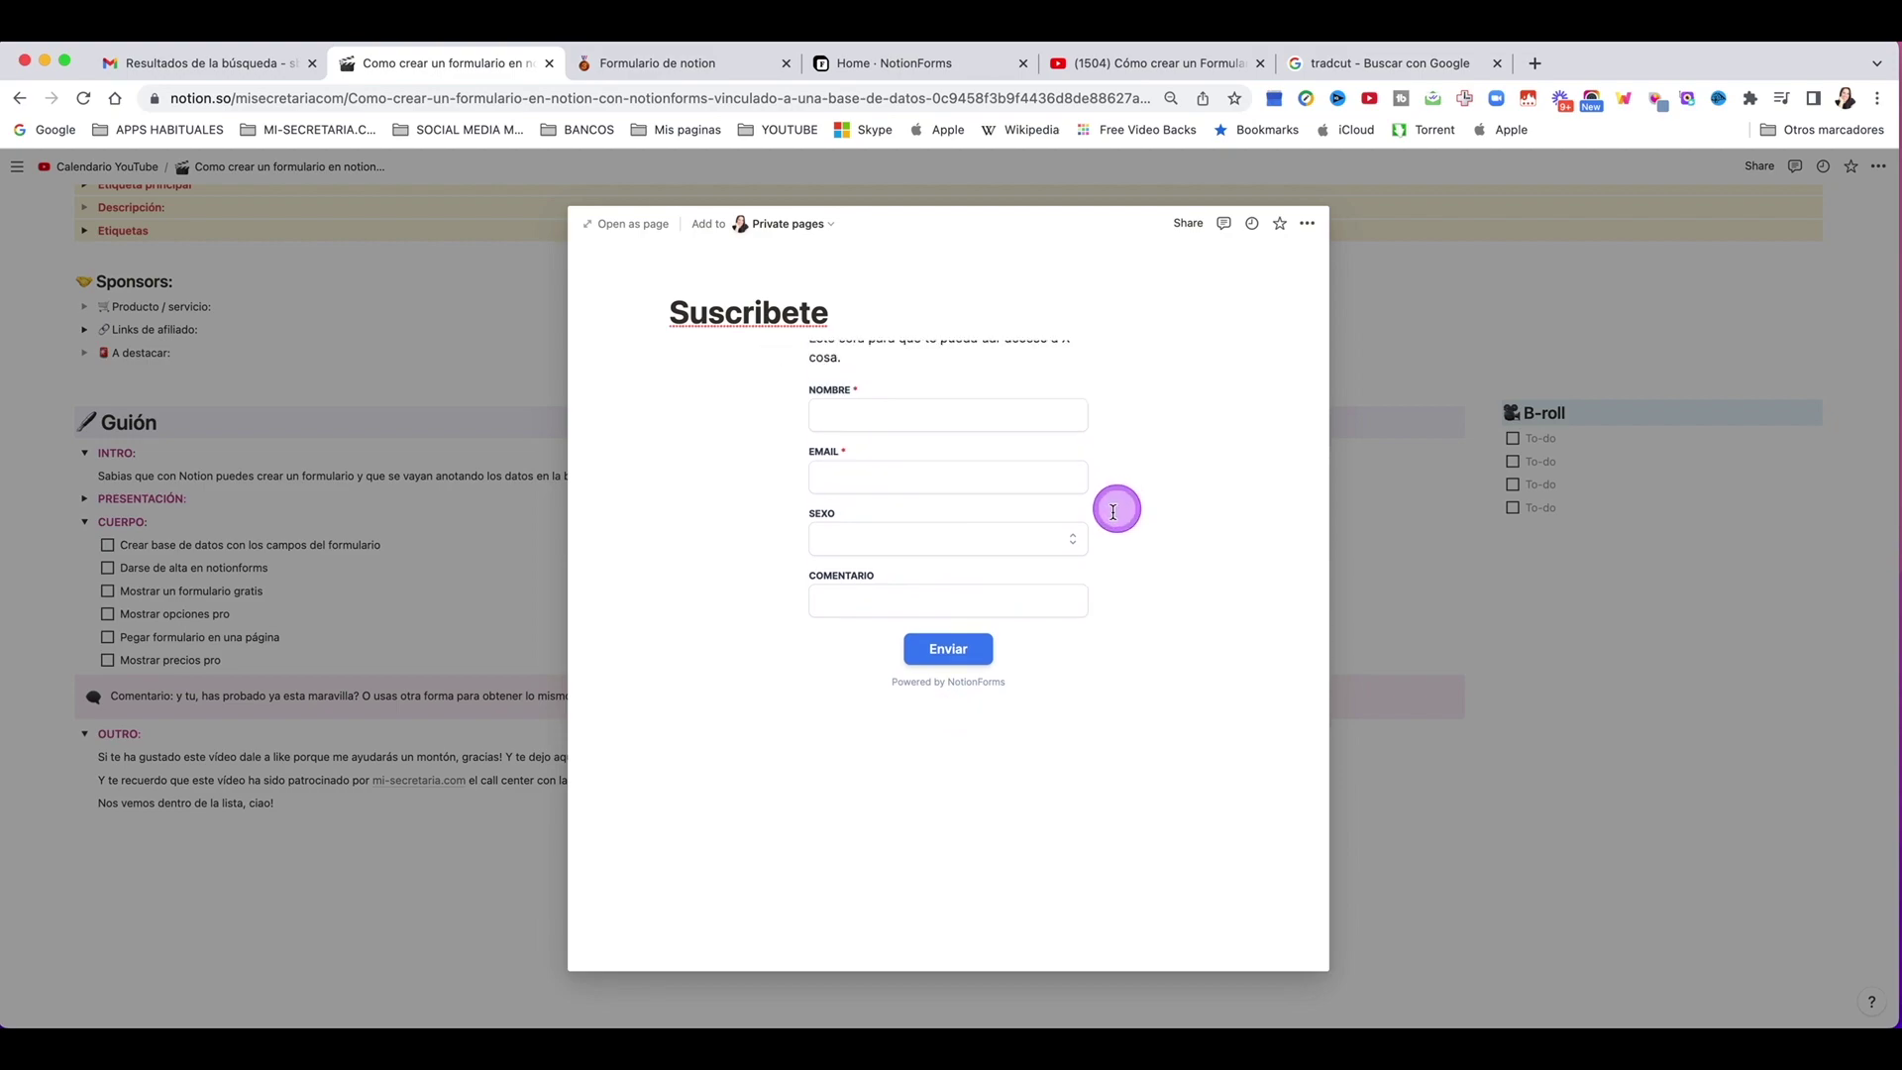
left_click_drag(1103, 523, 1317, 530)
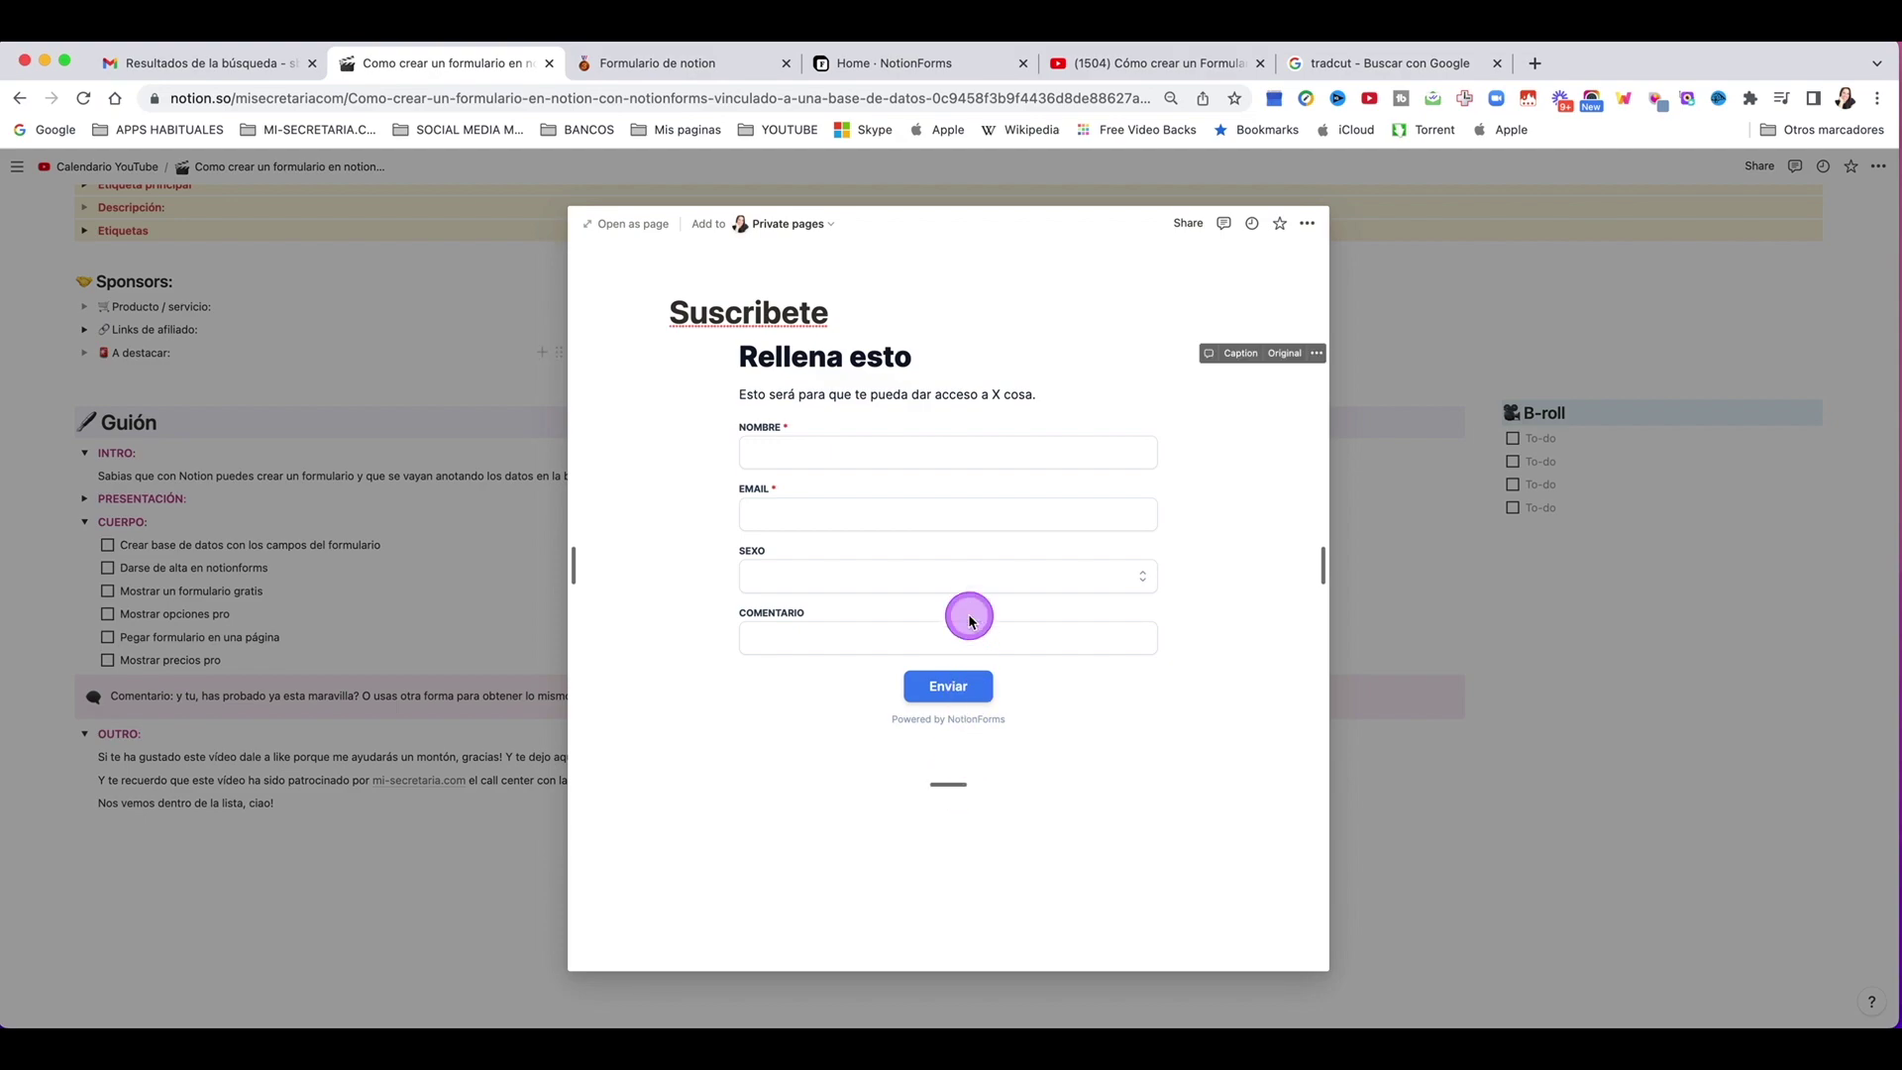
left_click_drag(1325, 558, 1080, 554)
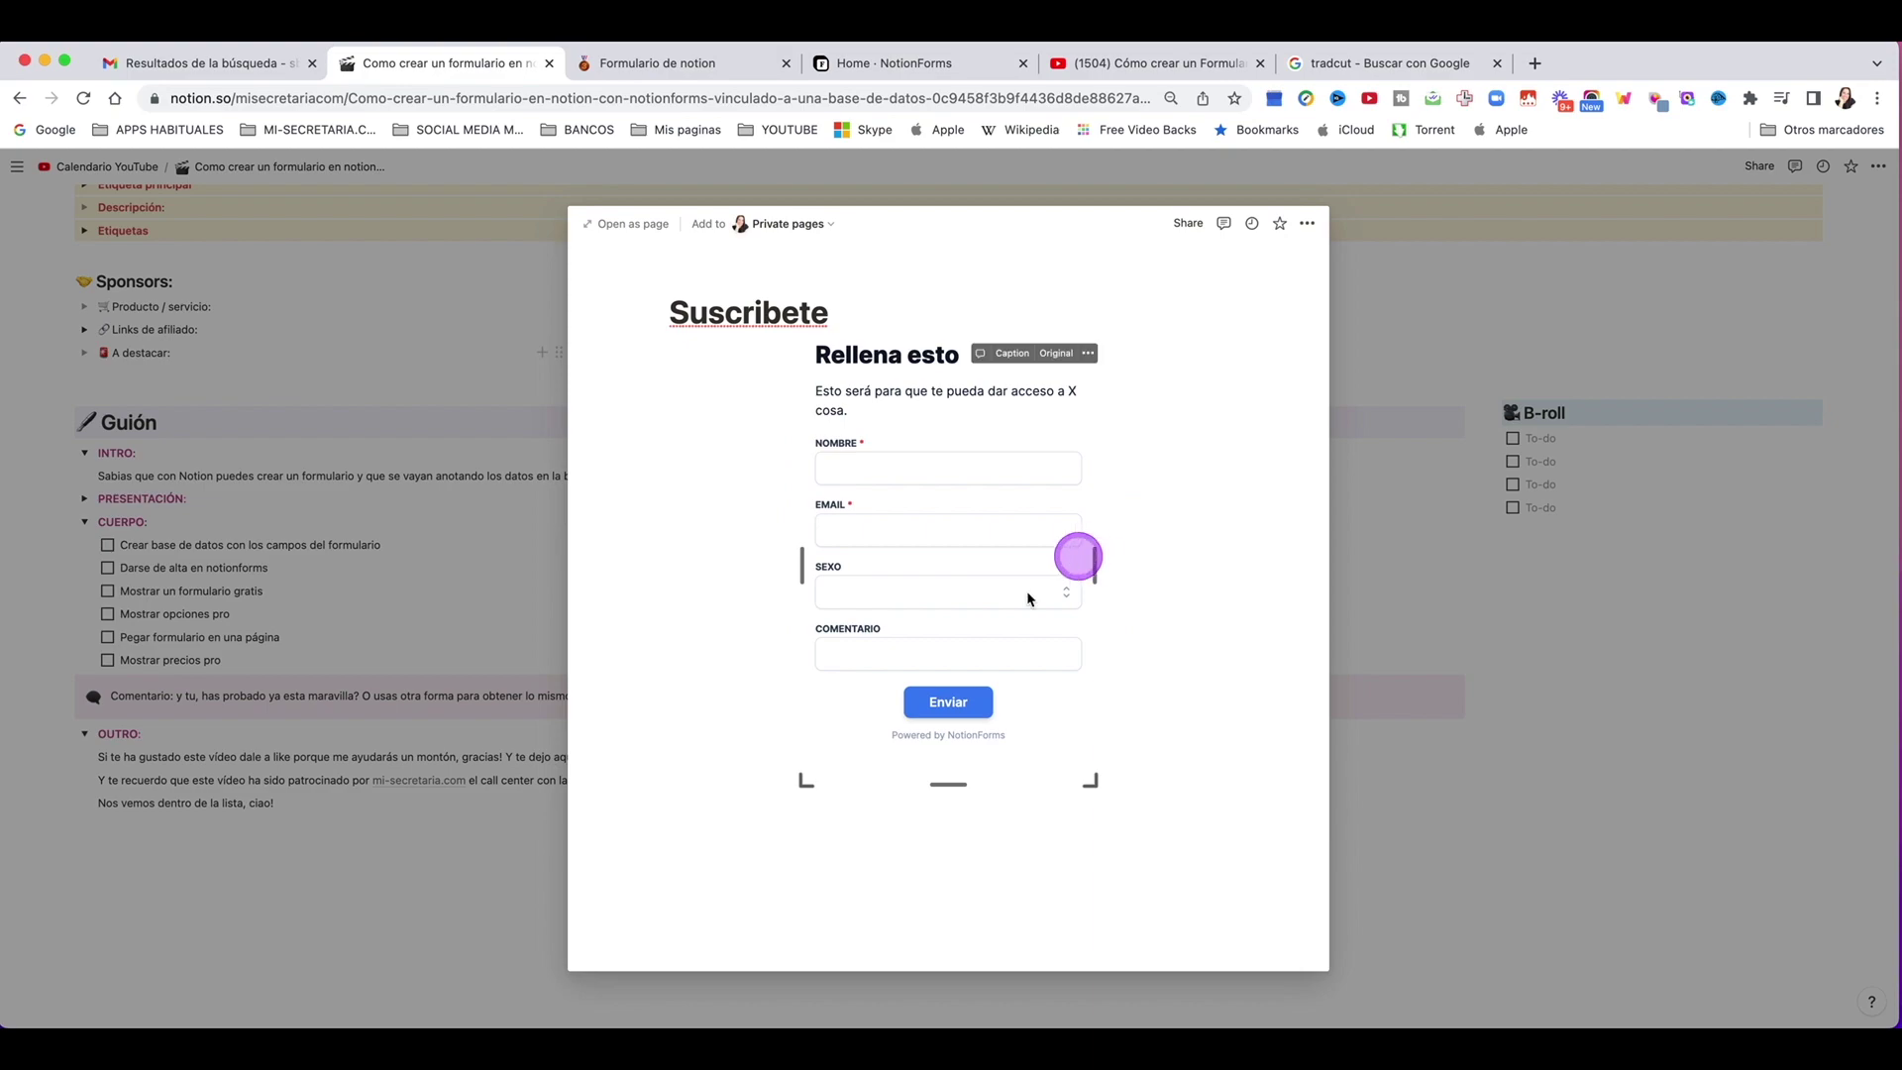
left_click_drag(951, 781, 951, 709)
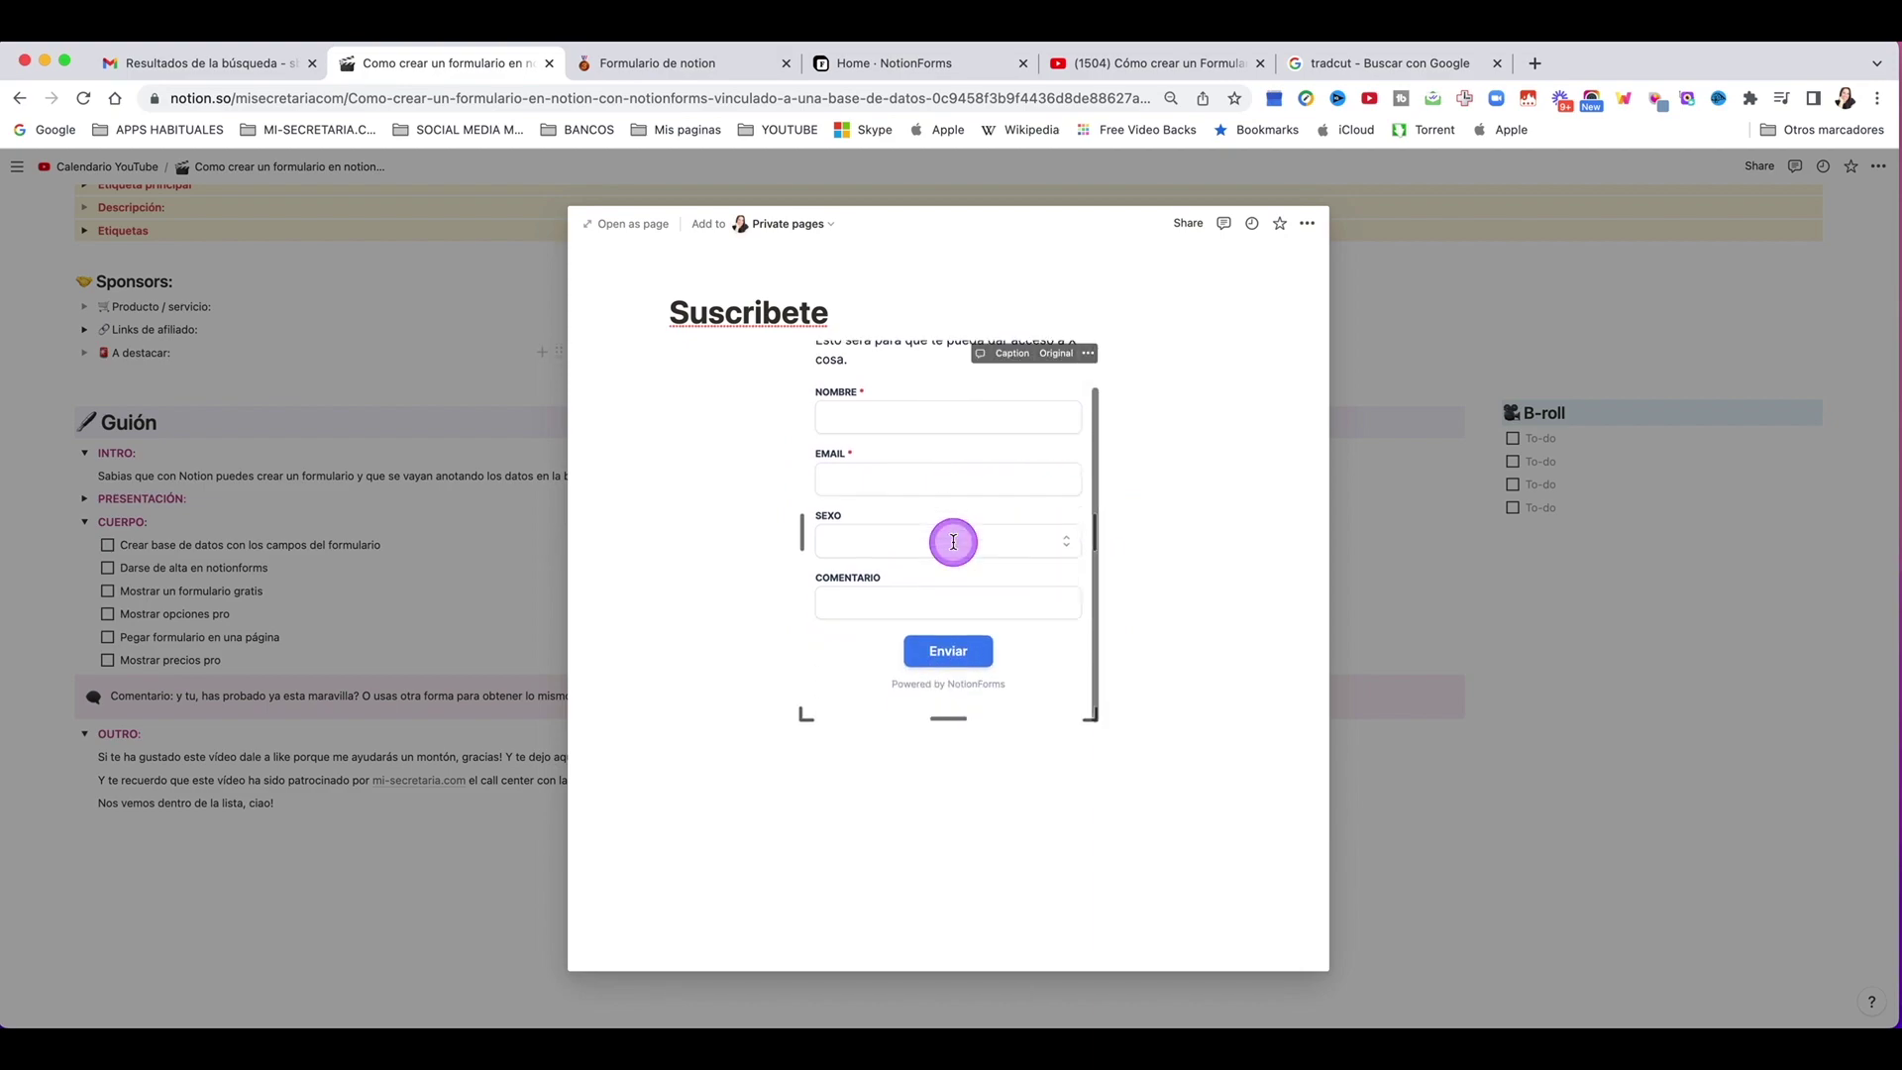
left_click_drag(962, 736, 964, 756)
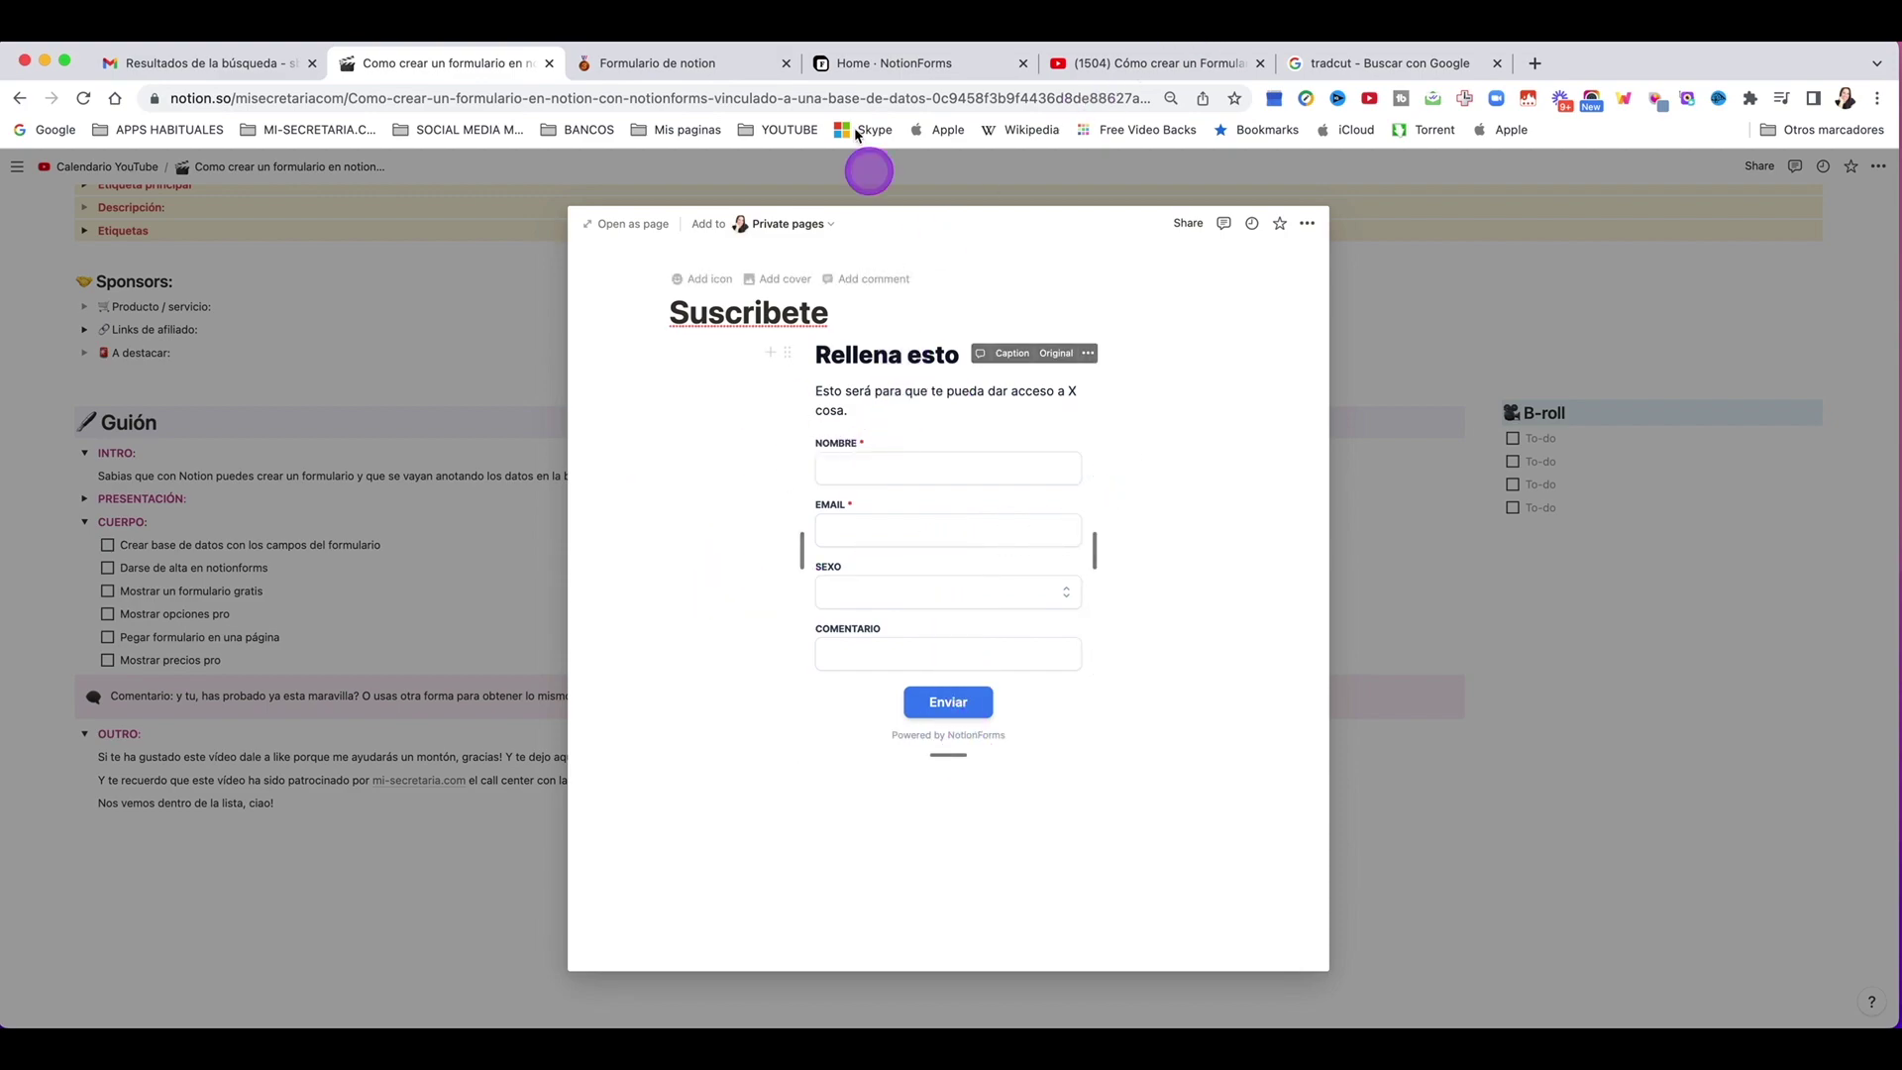
Step: Open Suscribete as a full page and fill in the Nombre and Email fields
left_click(626, 223)
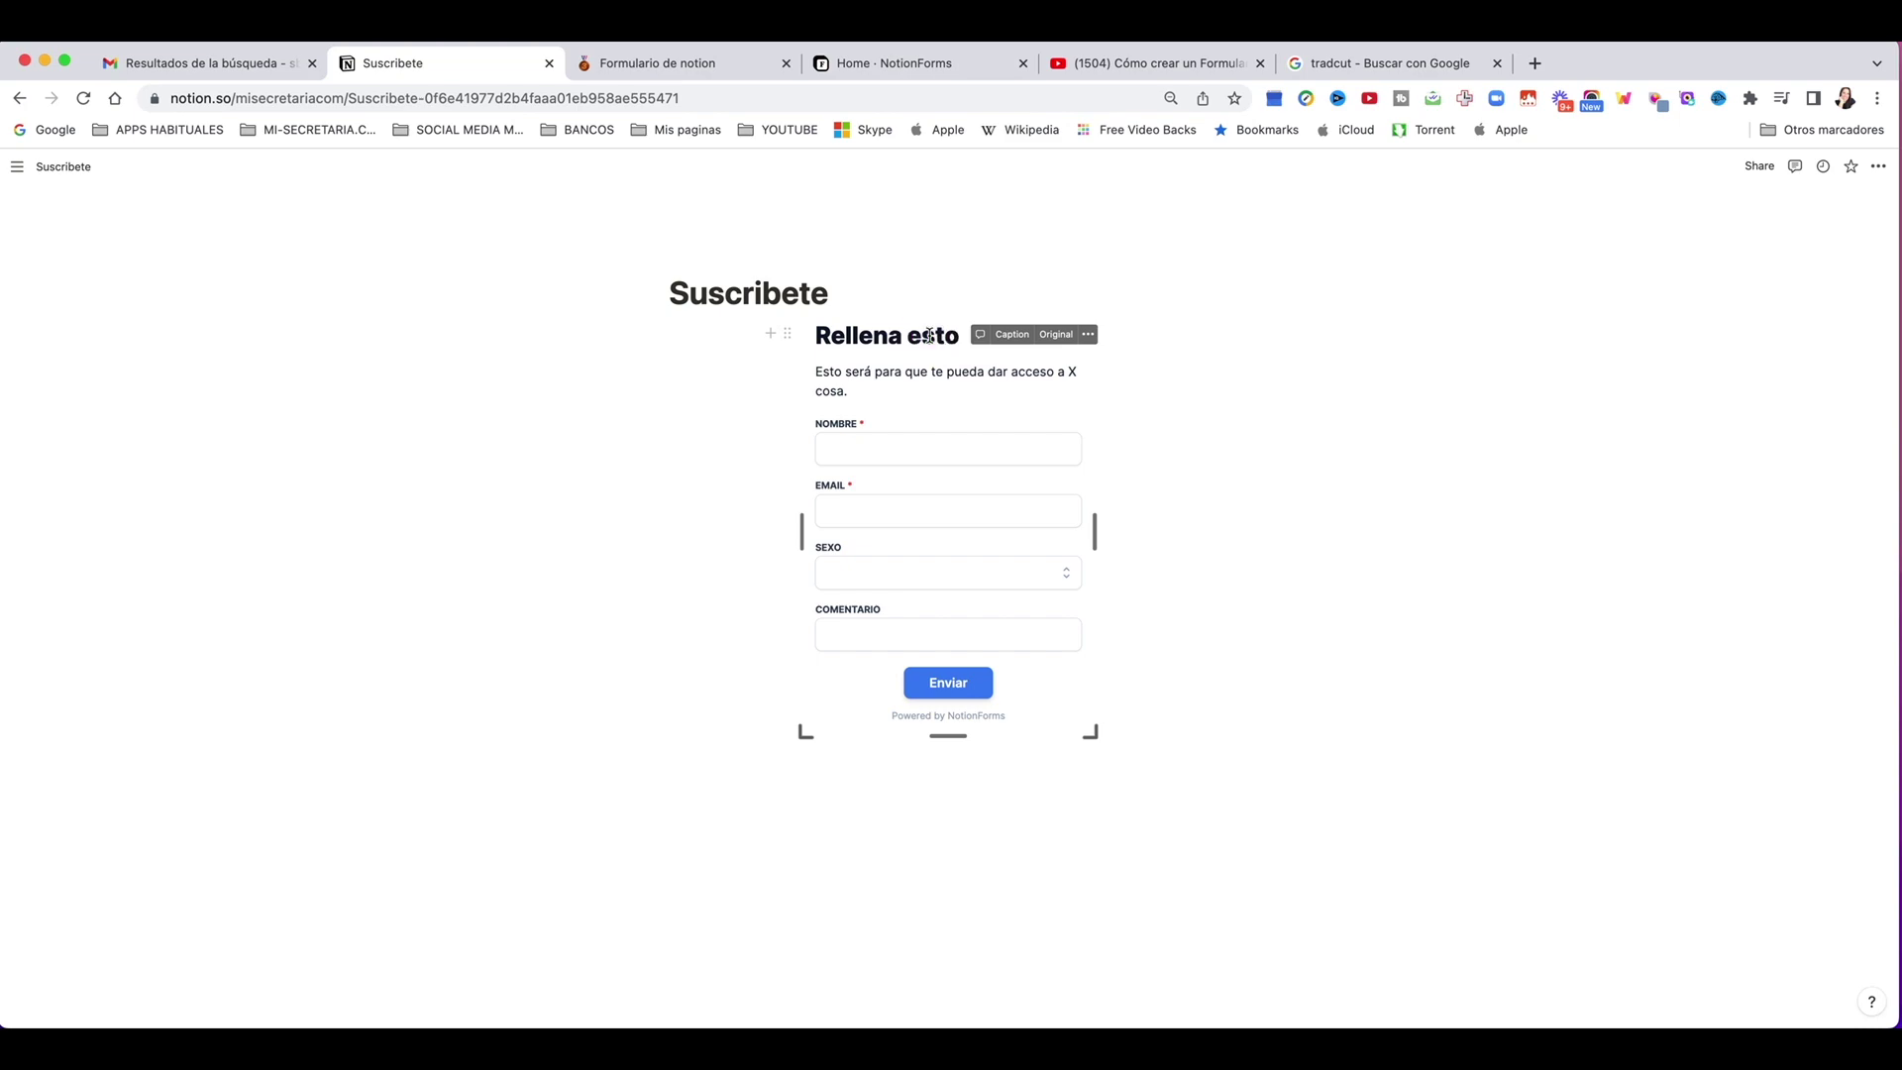
left_click(859, 462)
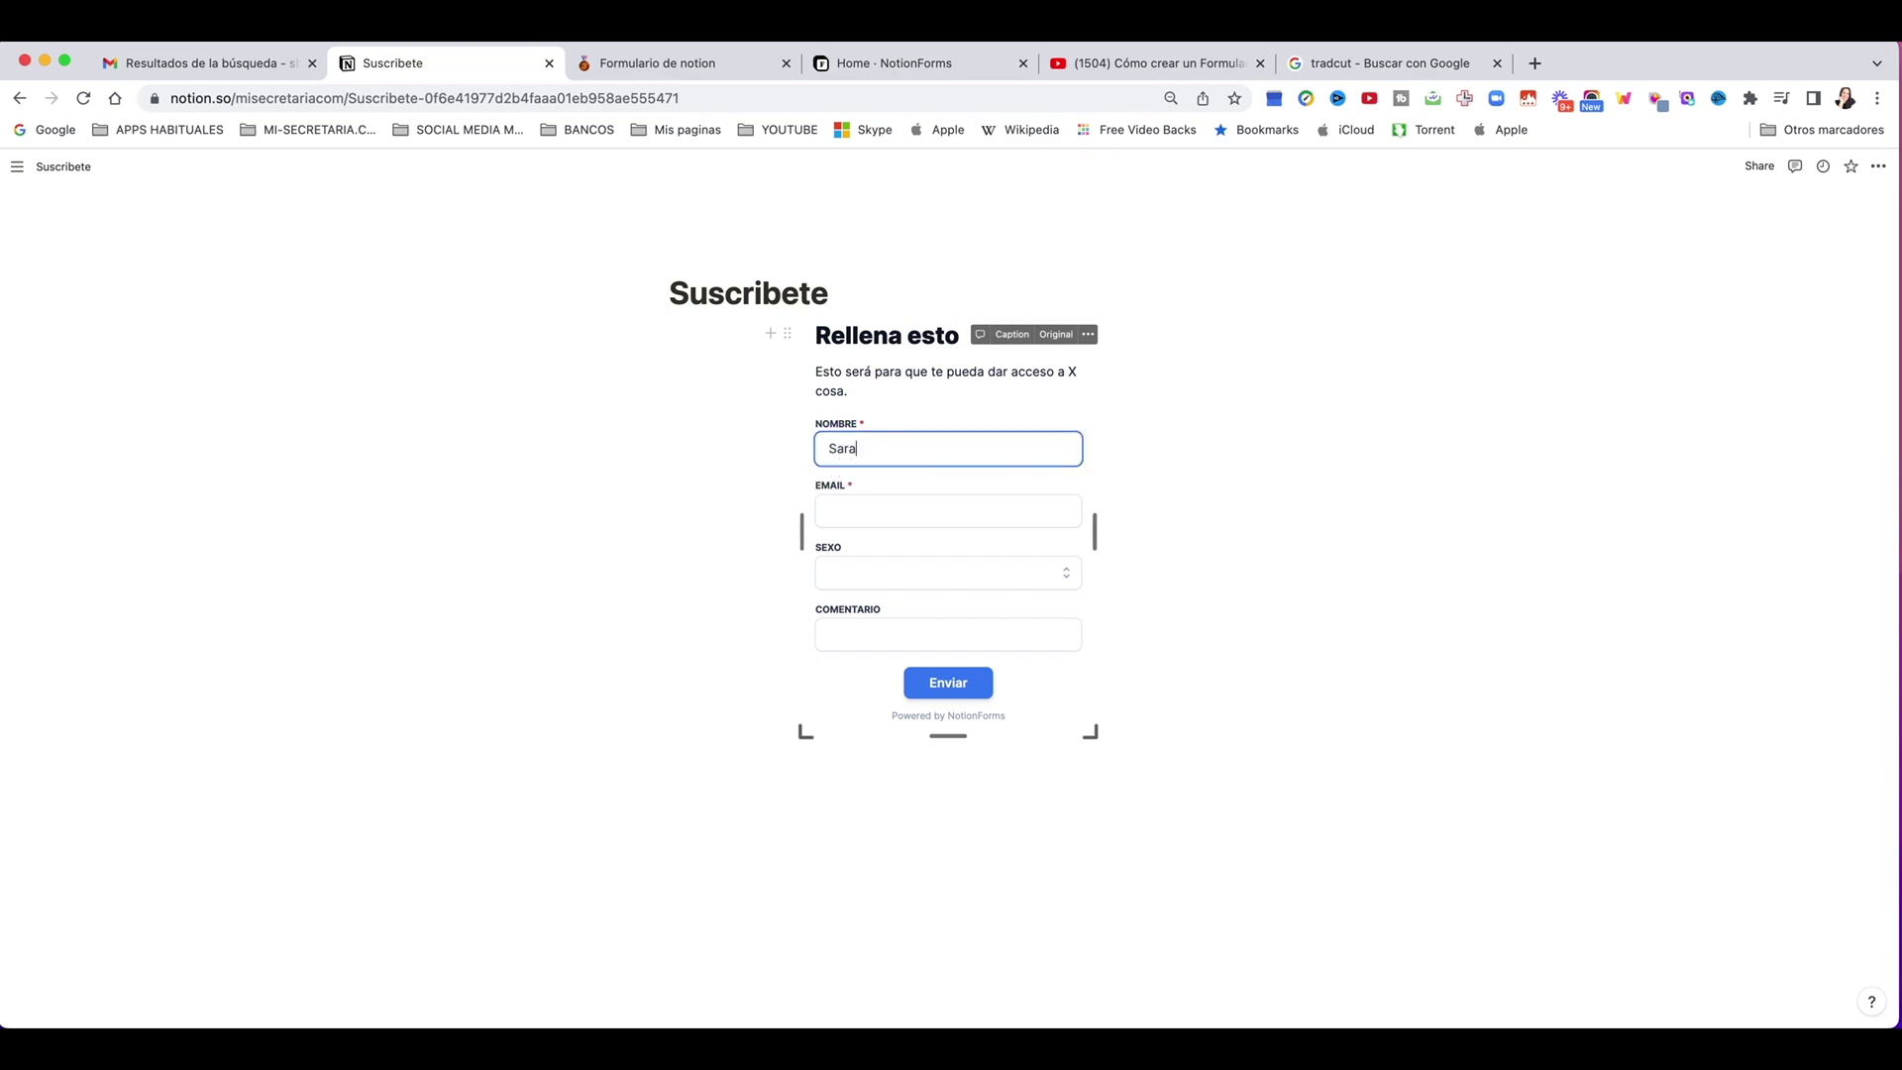
left_click(948, 510)
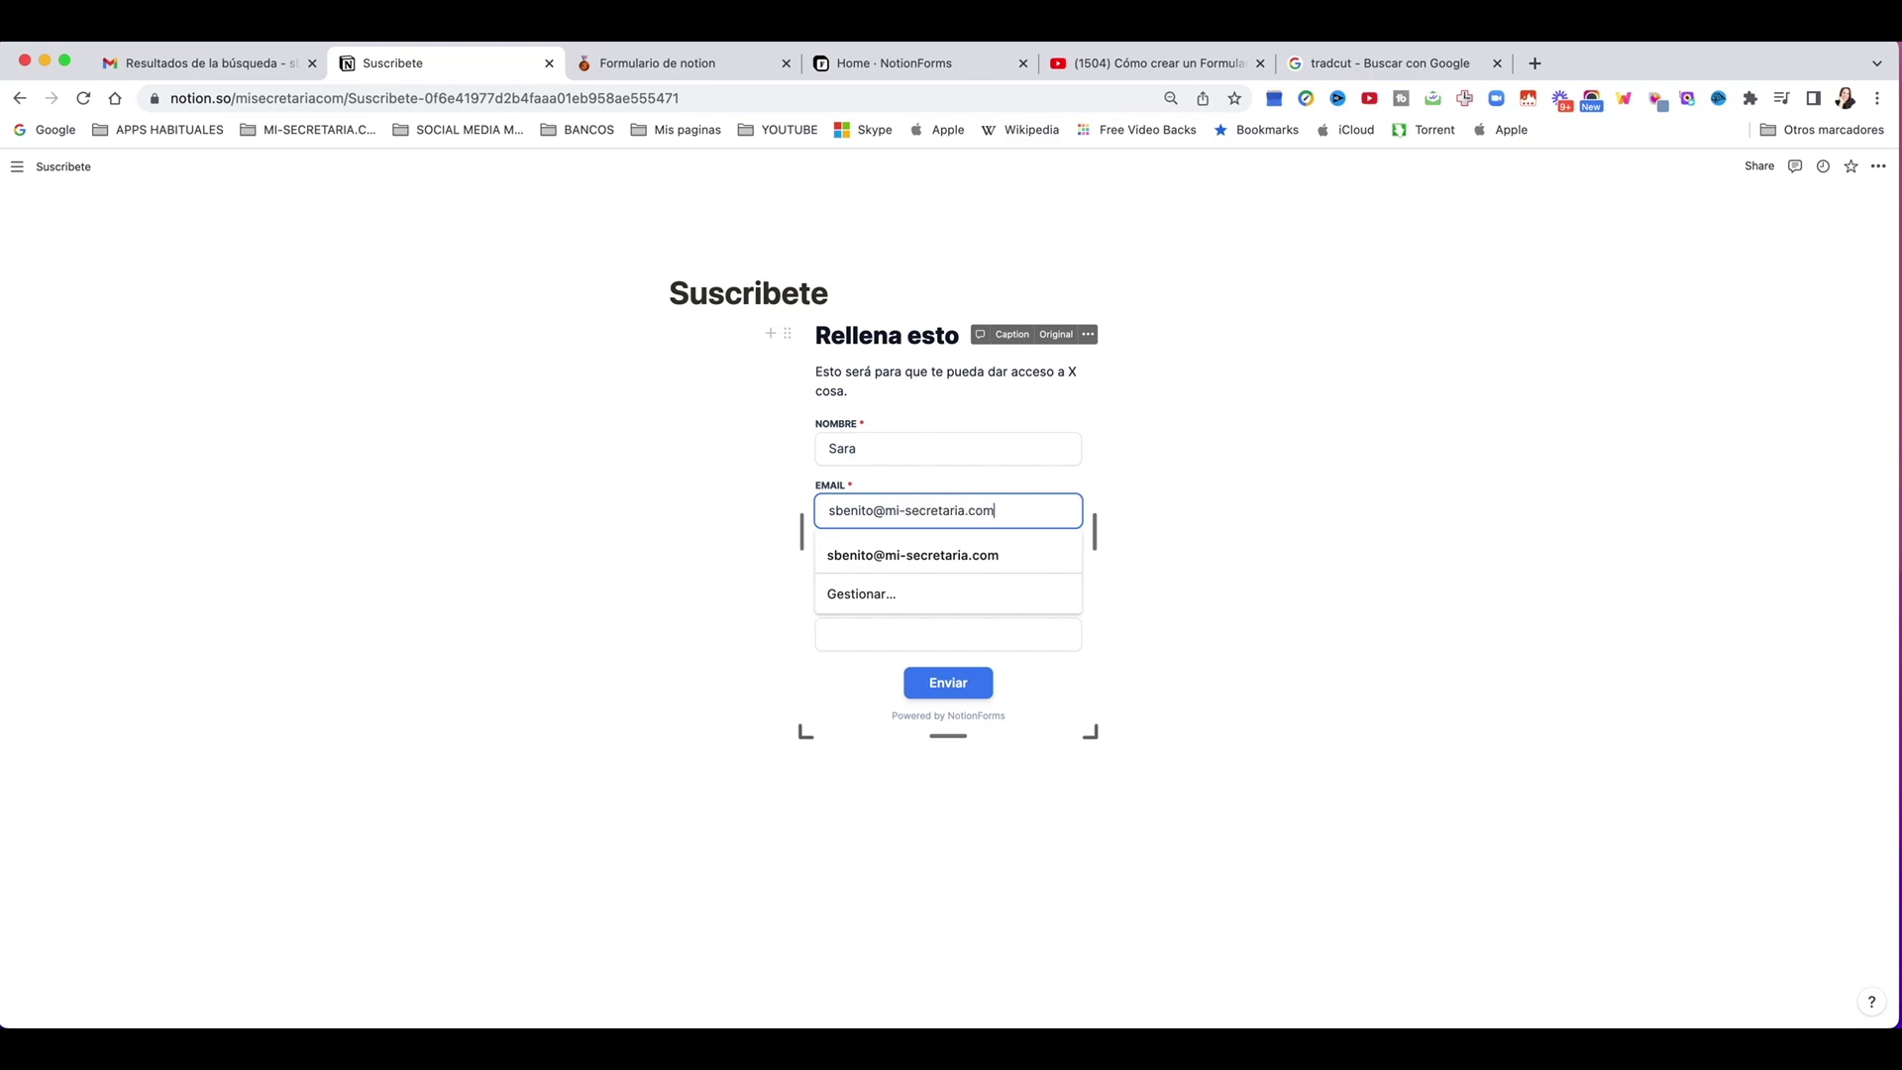
key("Tab")
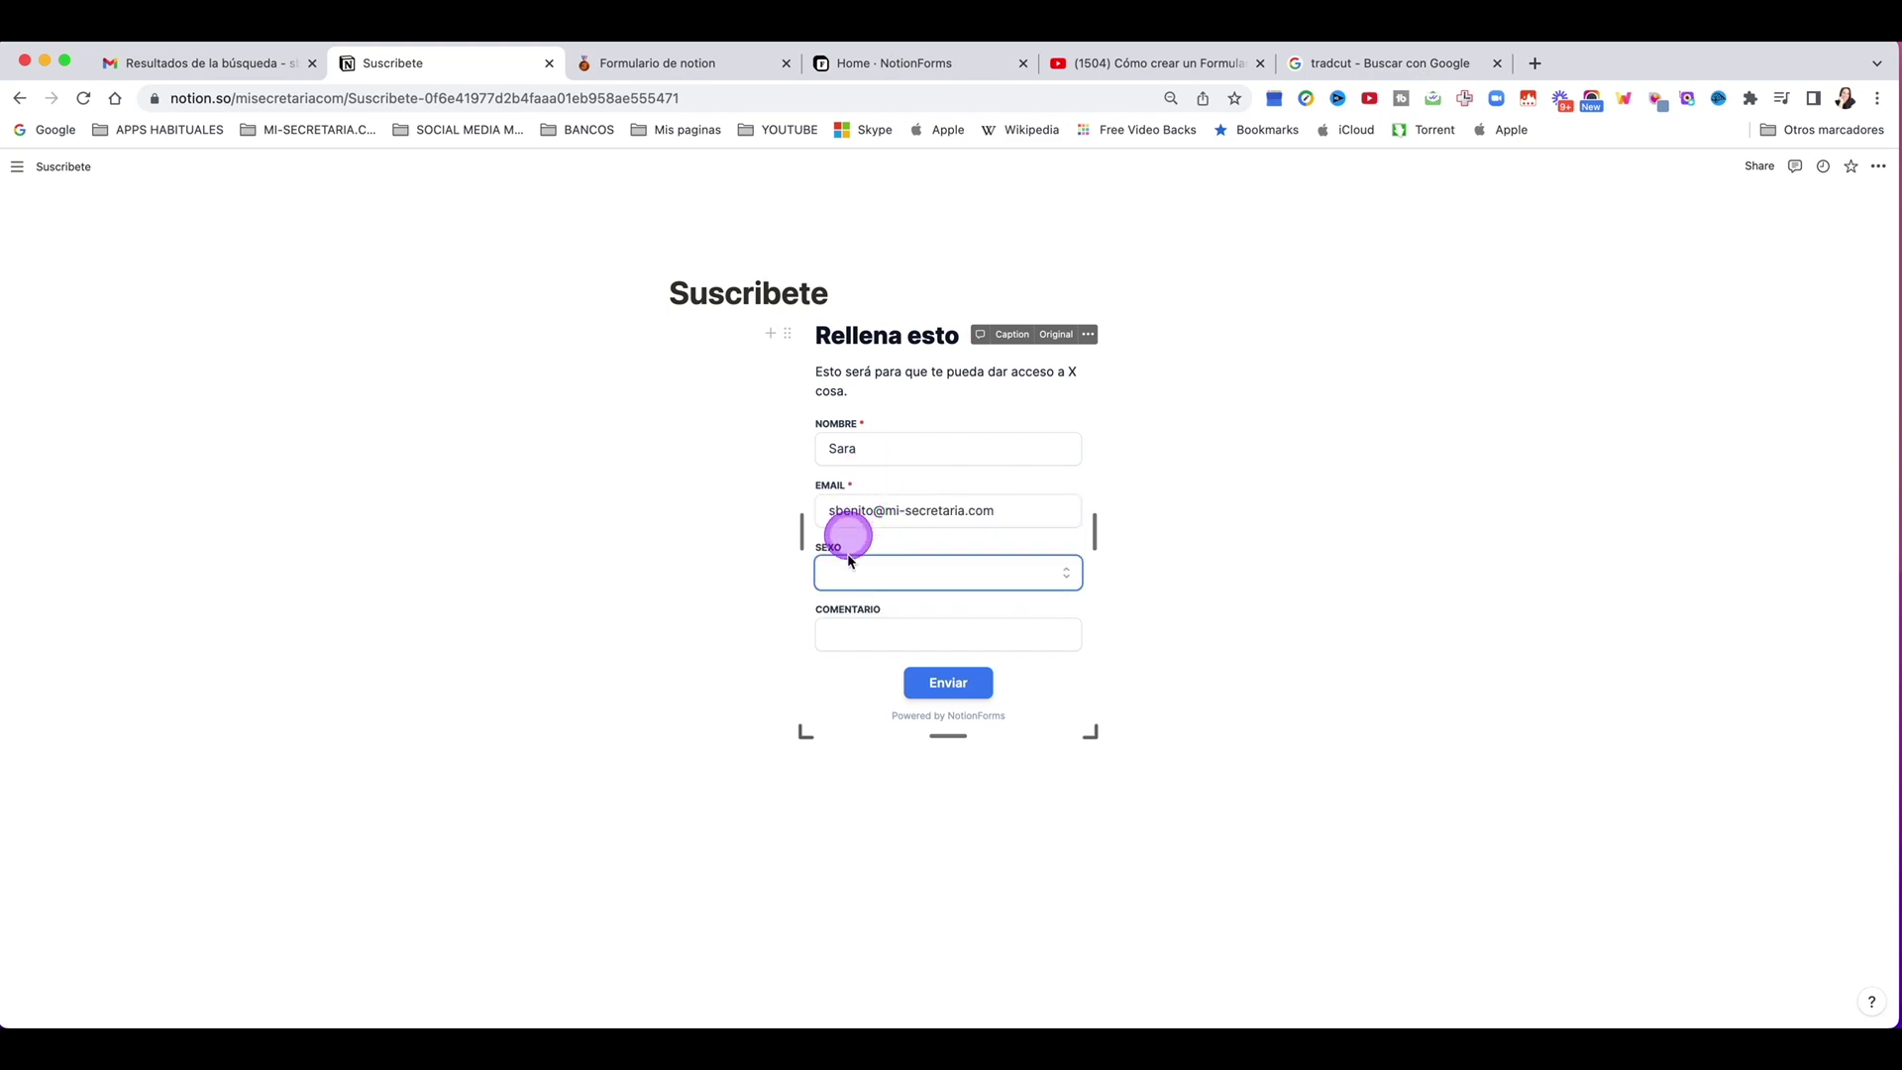
Step: Choose Mujer for Sexo, comment 'que bien que me voy a suscribir', and submit with Enviar
left_click(849, 574)
left_click(849, 645)
left_click(862, 623)
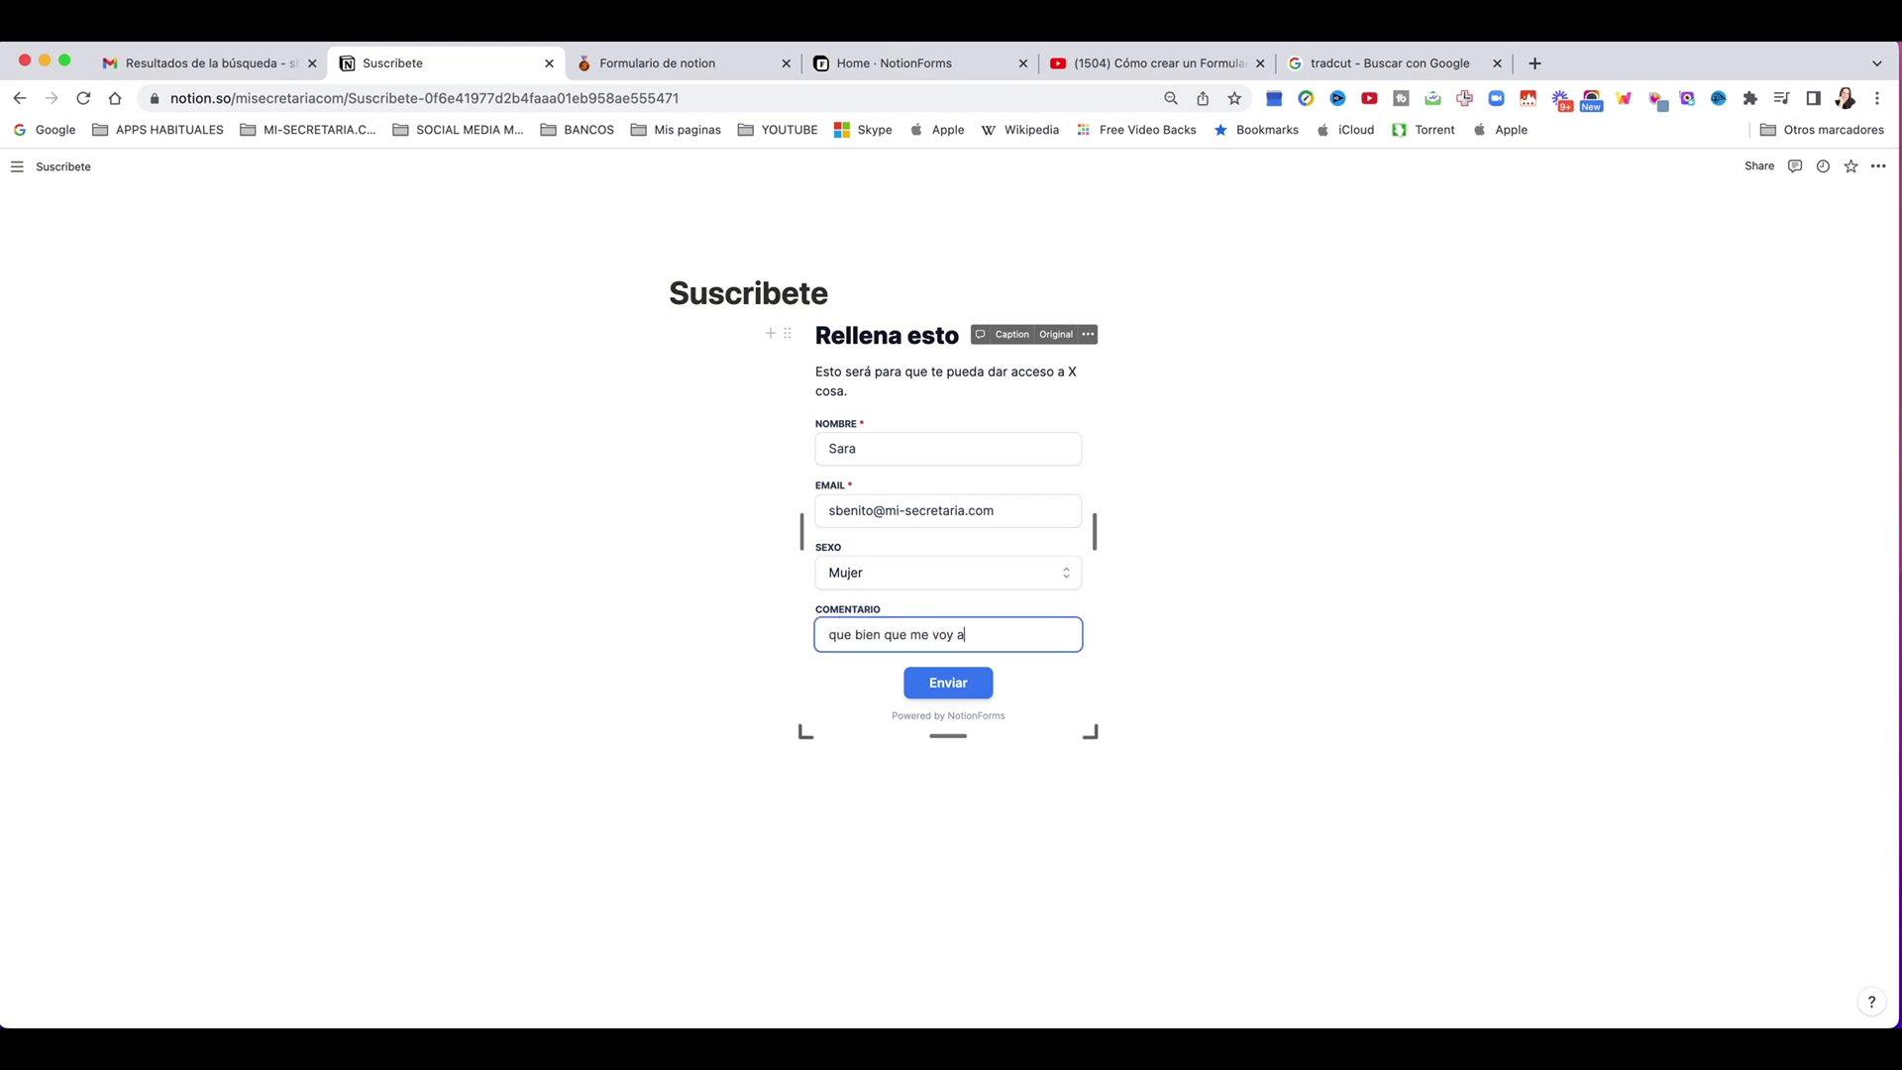
type("que bien que me voy a suscribir")
left_click(945, 682)
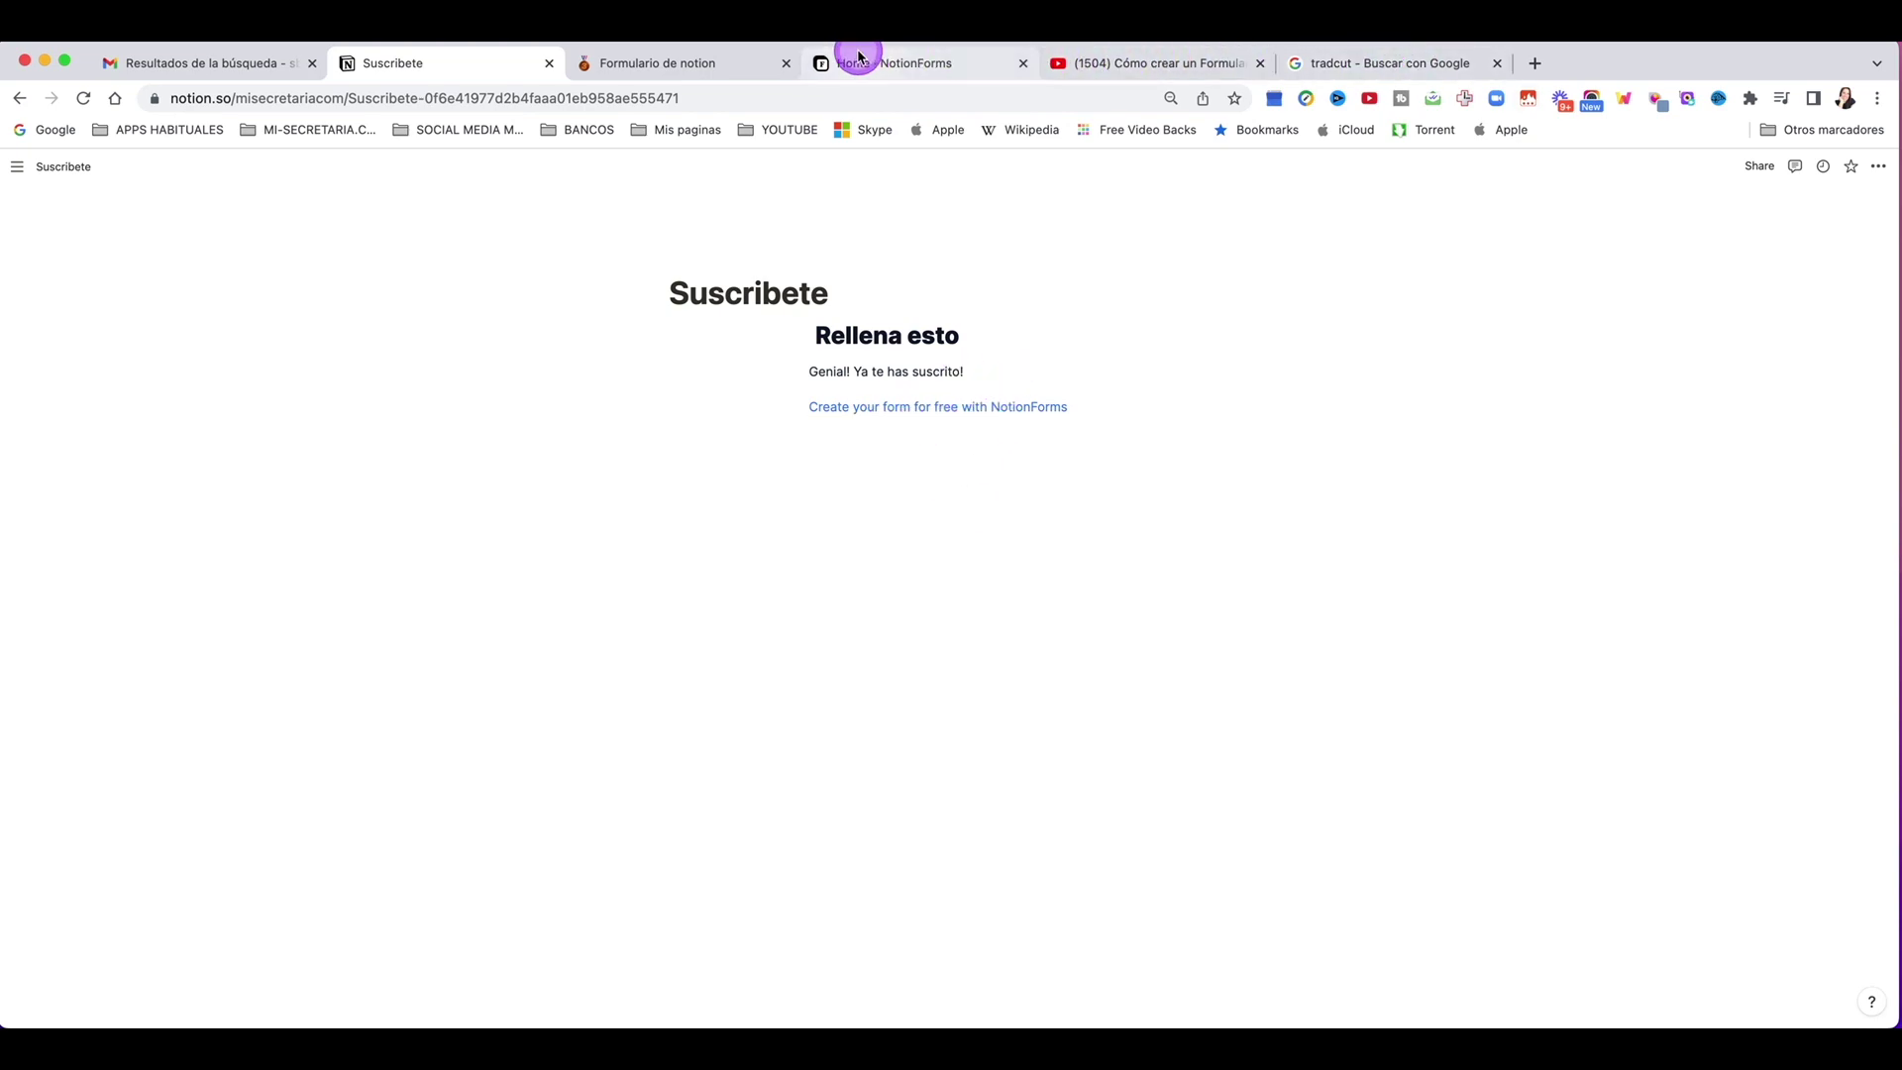
left_click(658, 65)
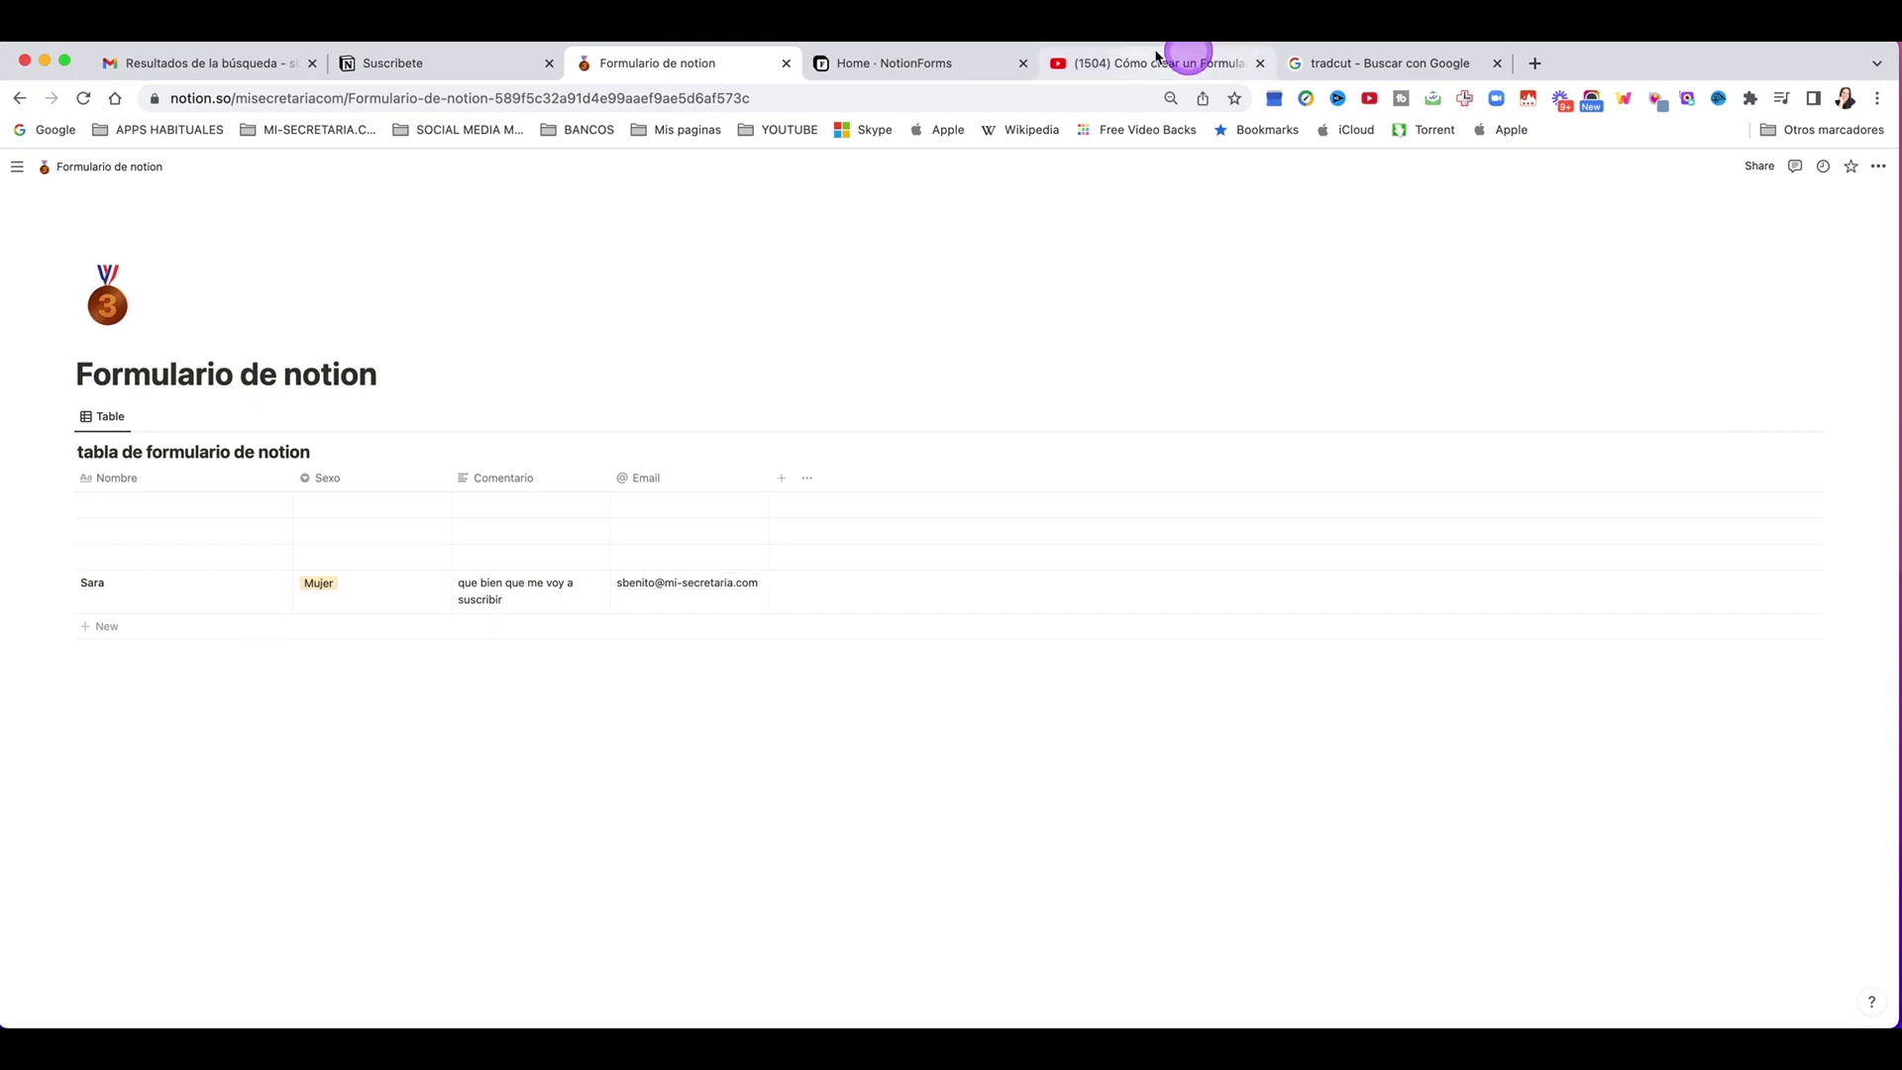
Step: Return to the Rellena esto form page in NotionForms after checking the new table row
left_click(961, 61)
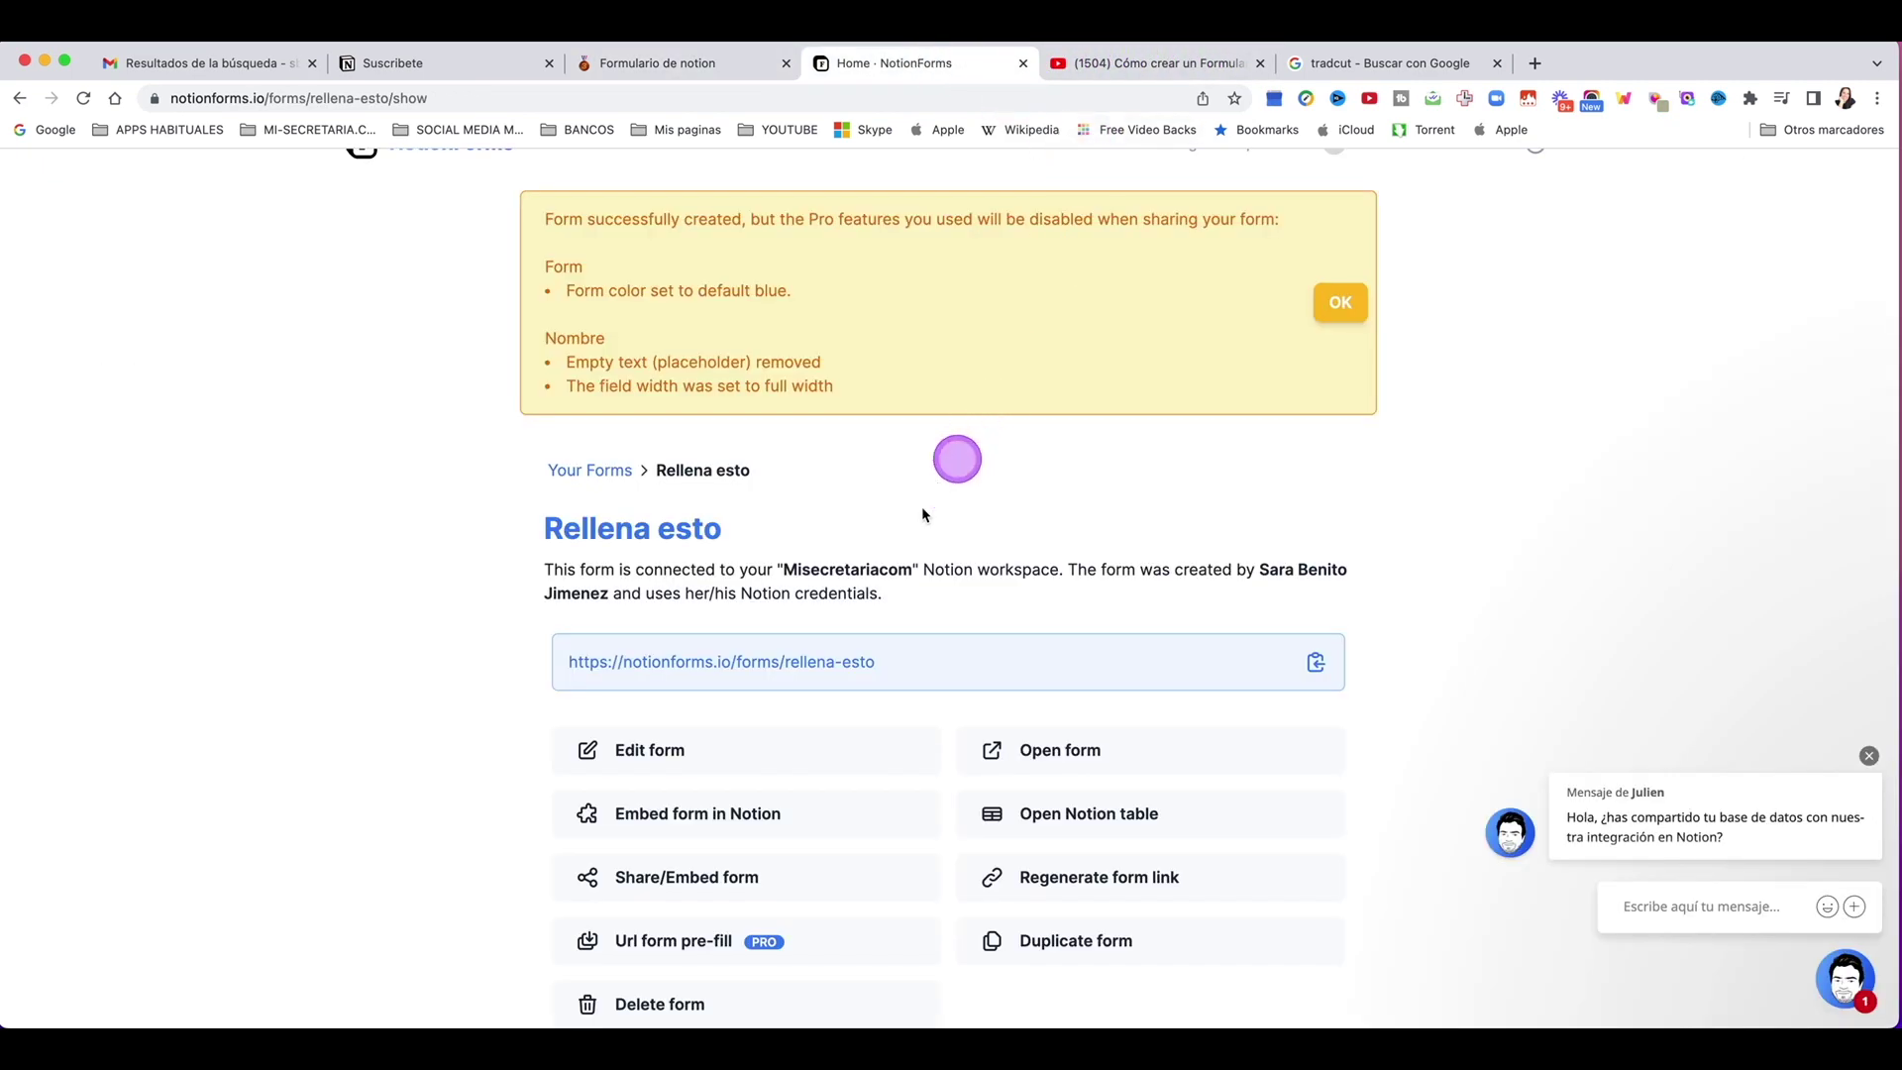
Step: Open the NotionForms pricing page and toggle to yearly prices and back to monthly
scroll(884, 582, "up", 1)
scroll(886, 583, "up", 1)
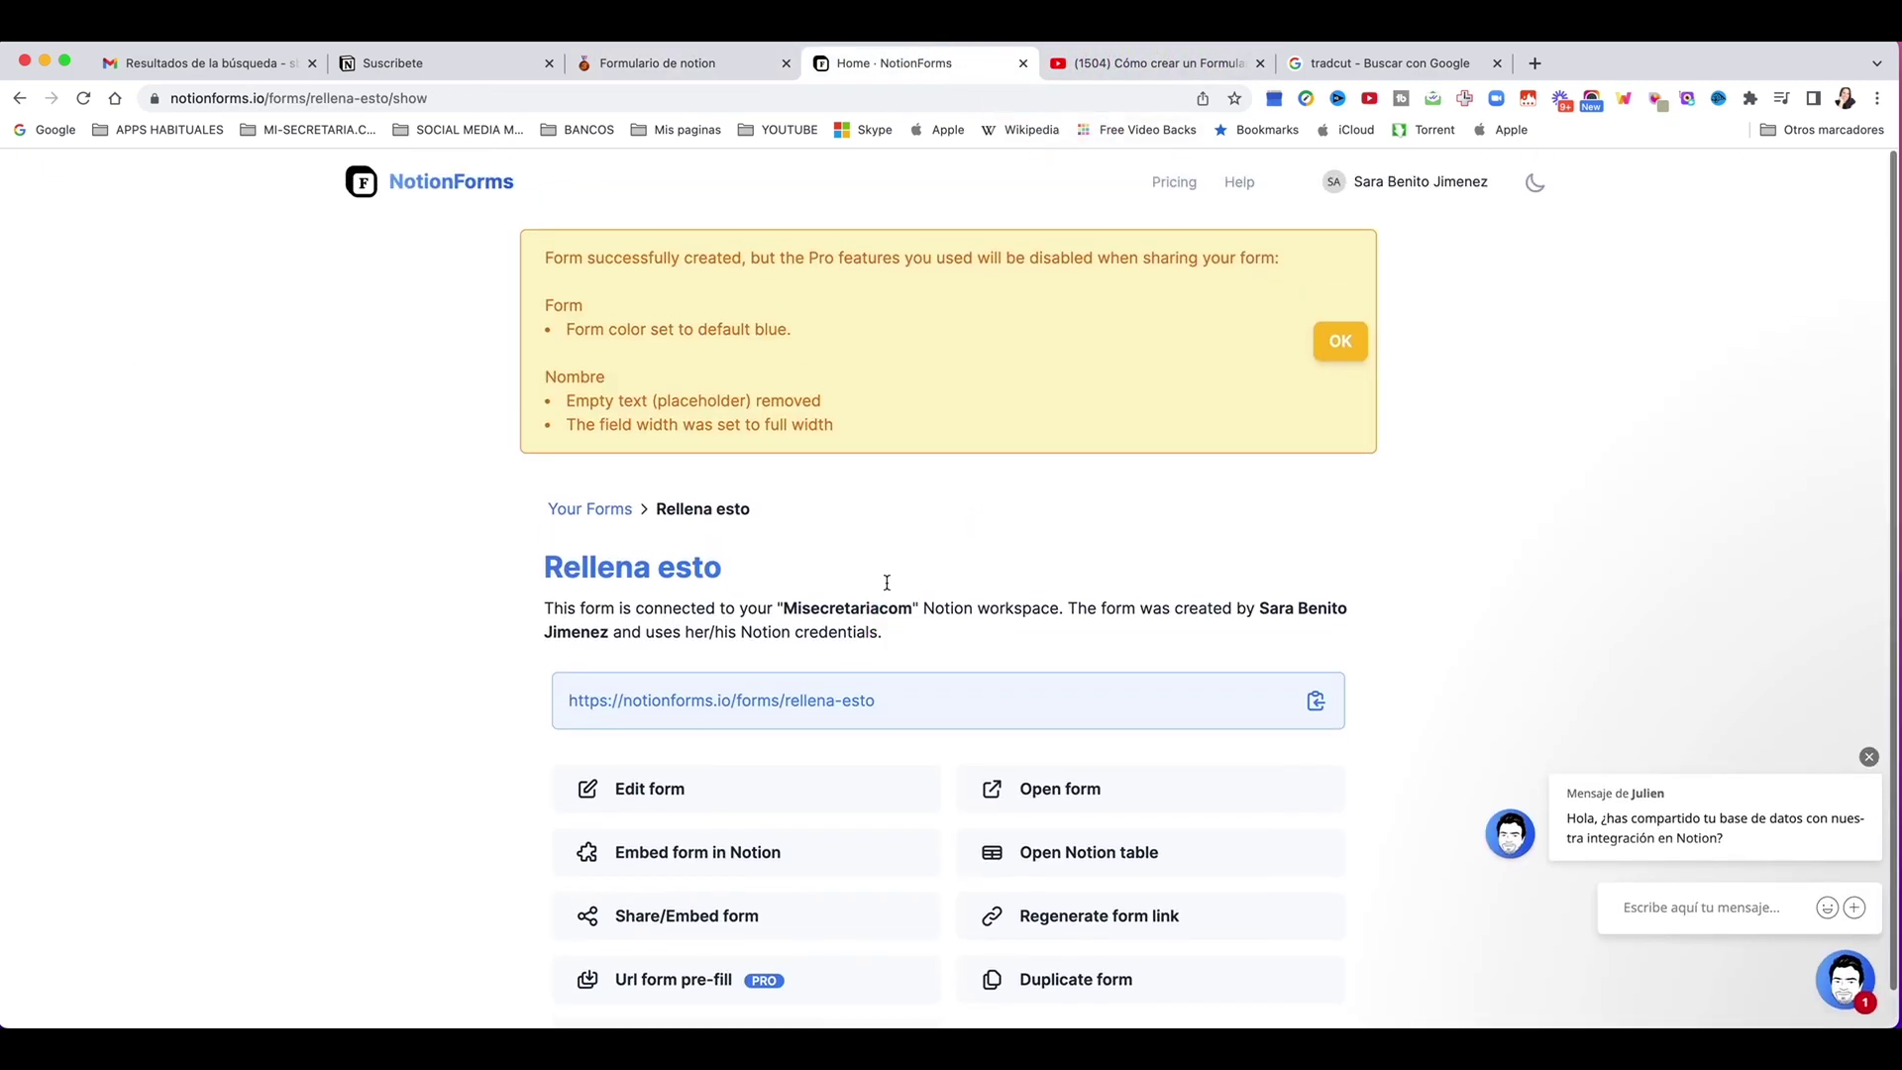
left_click(1199, 188)
scroll(1016, 495, "down", 5)
scroll(1016, 495, "down", 1)
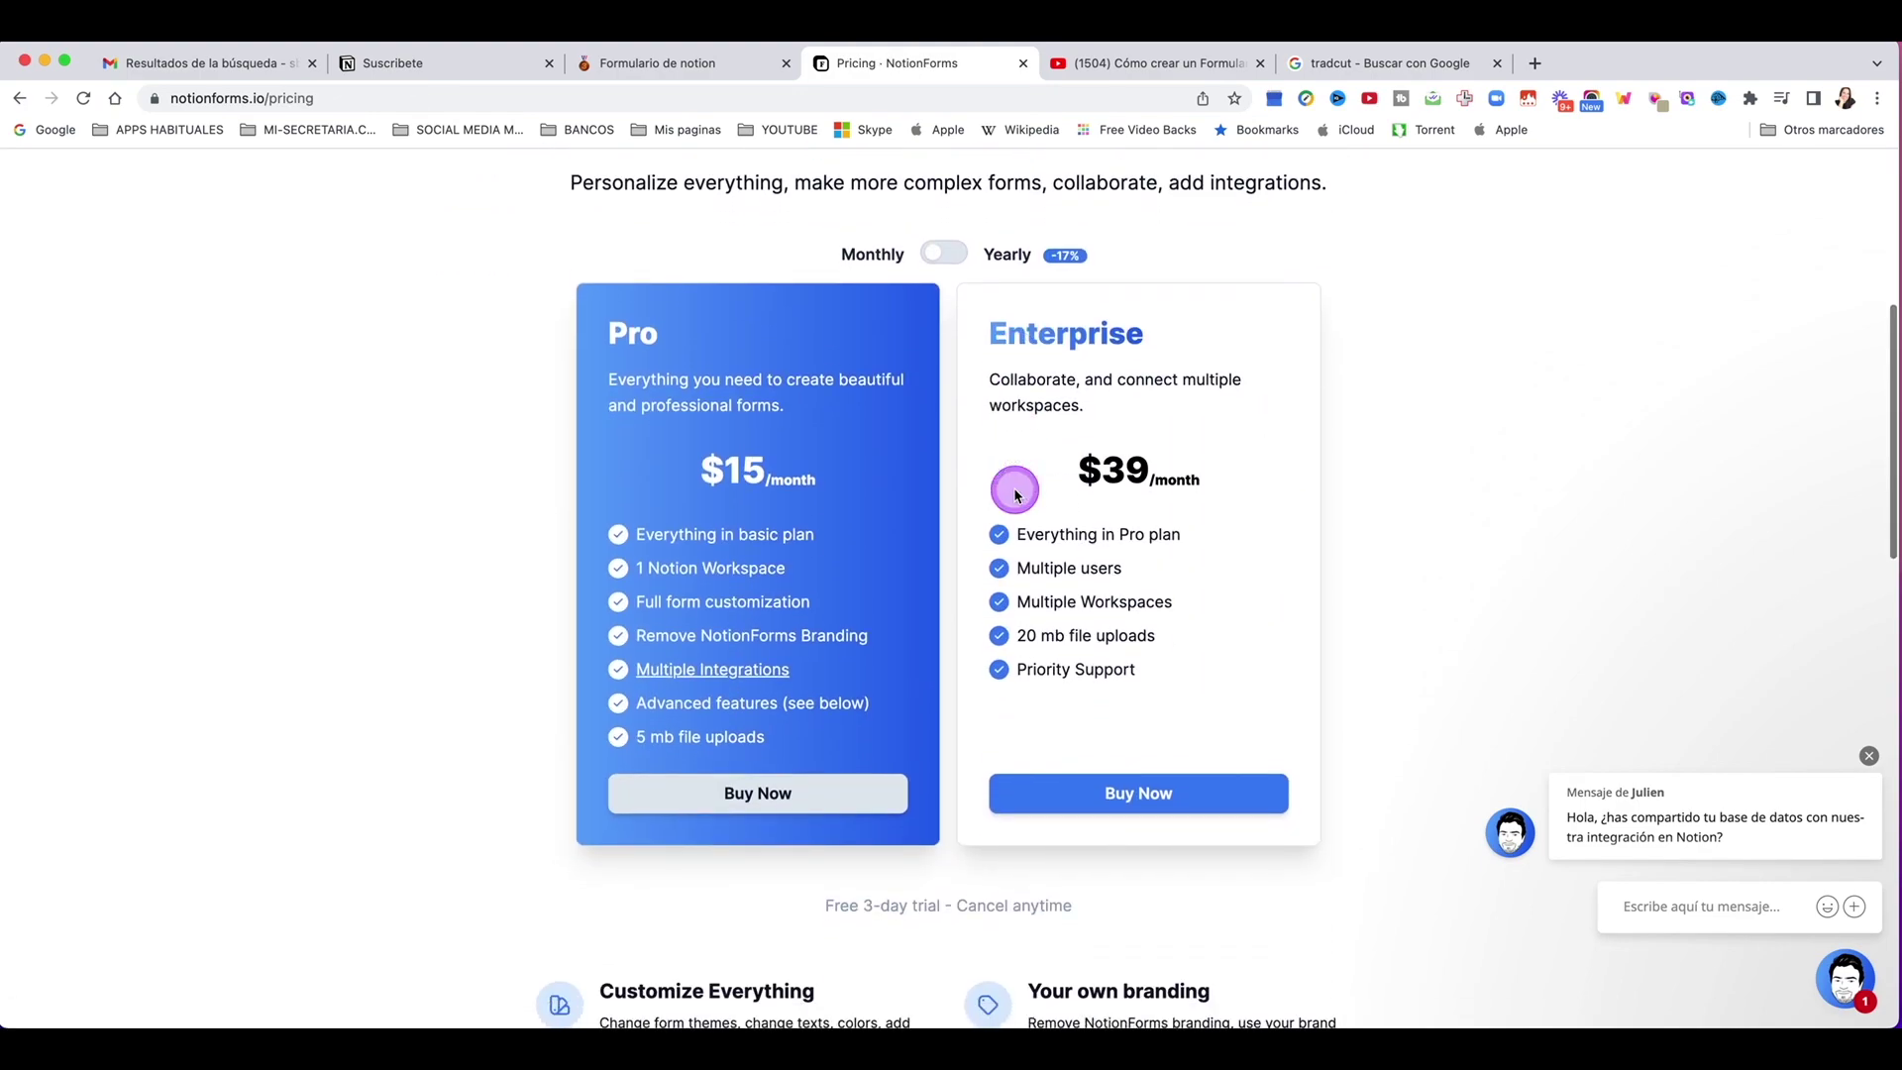
left_click(949, 264)
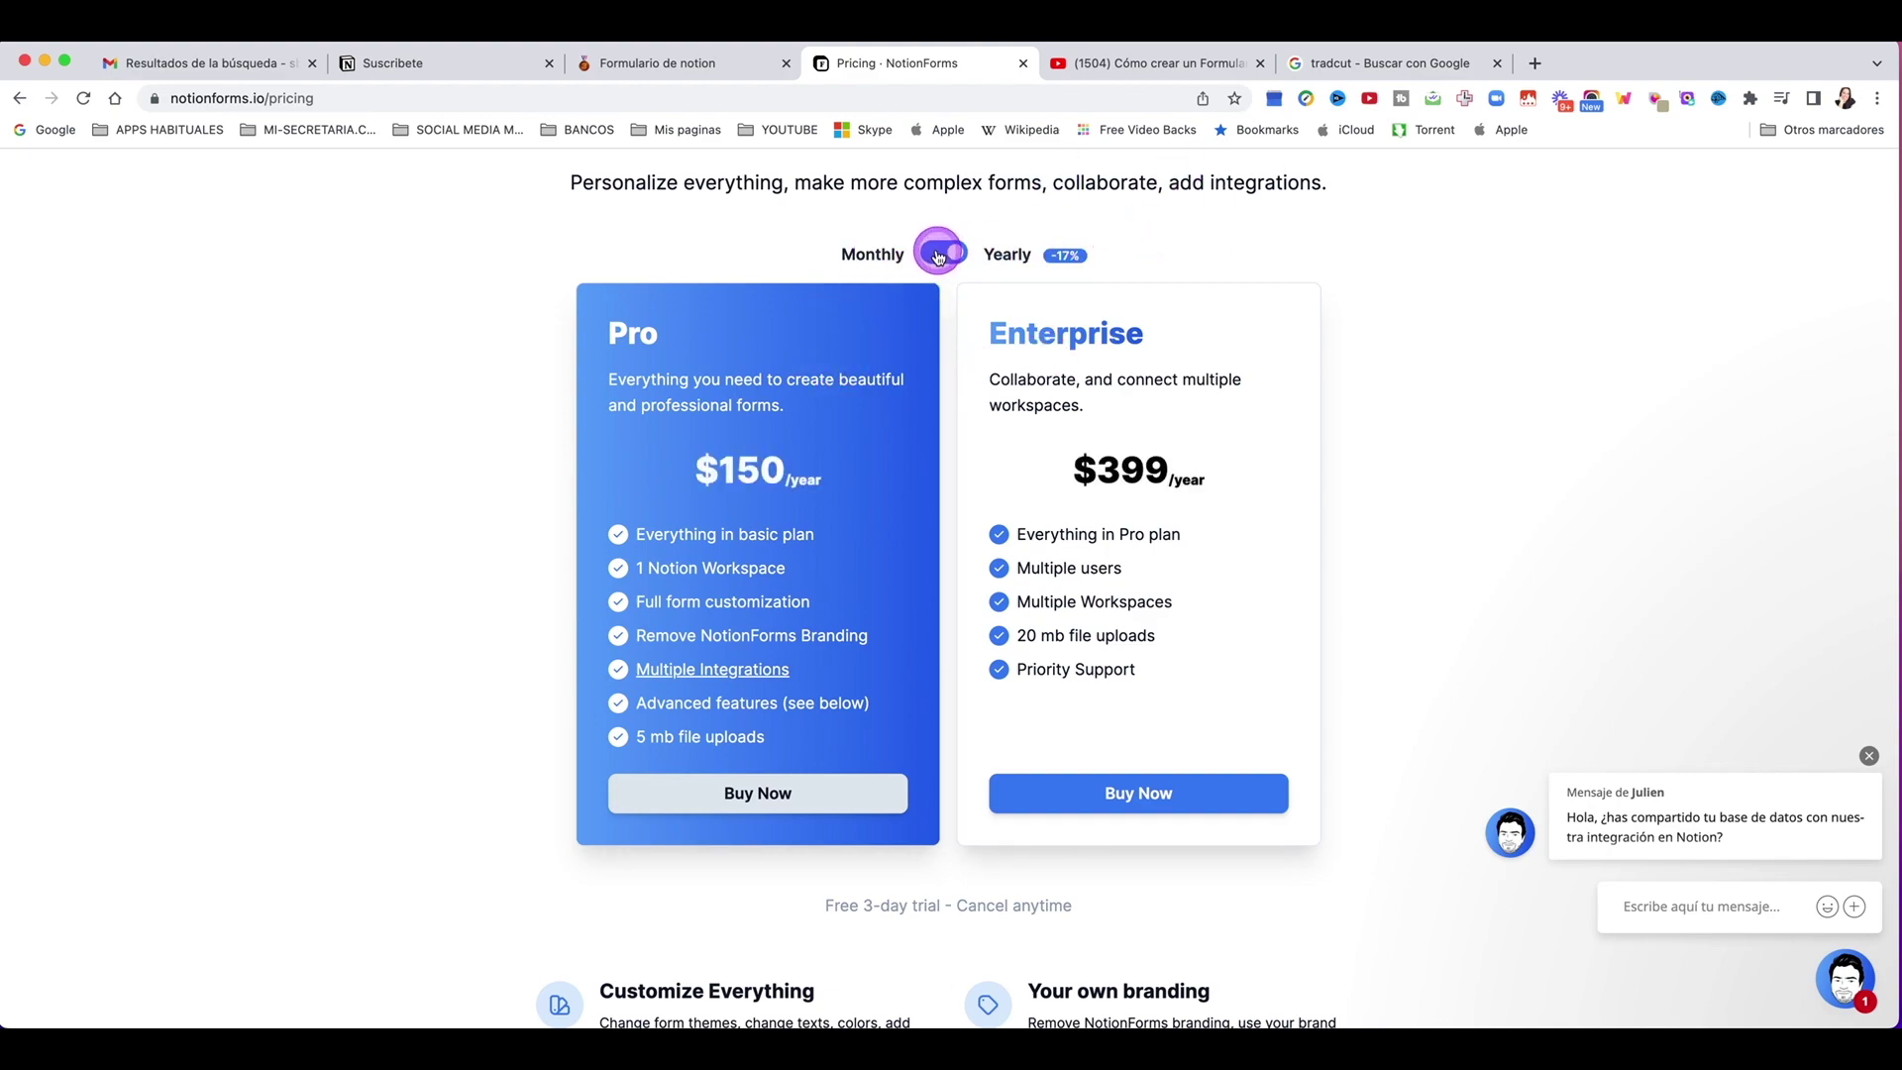
left_click(941, 255)
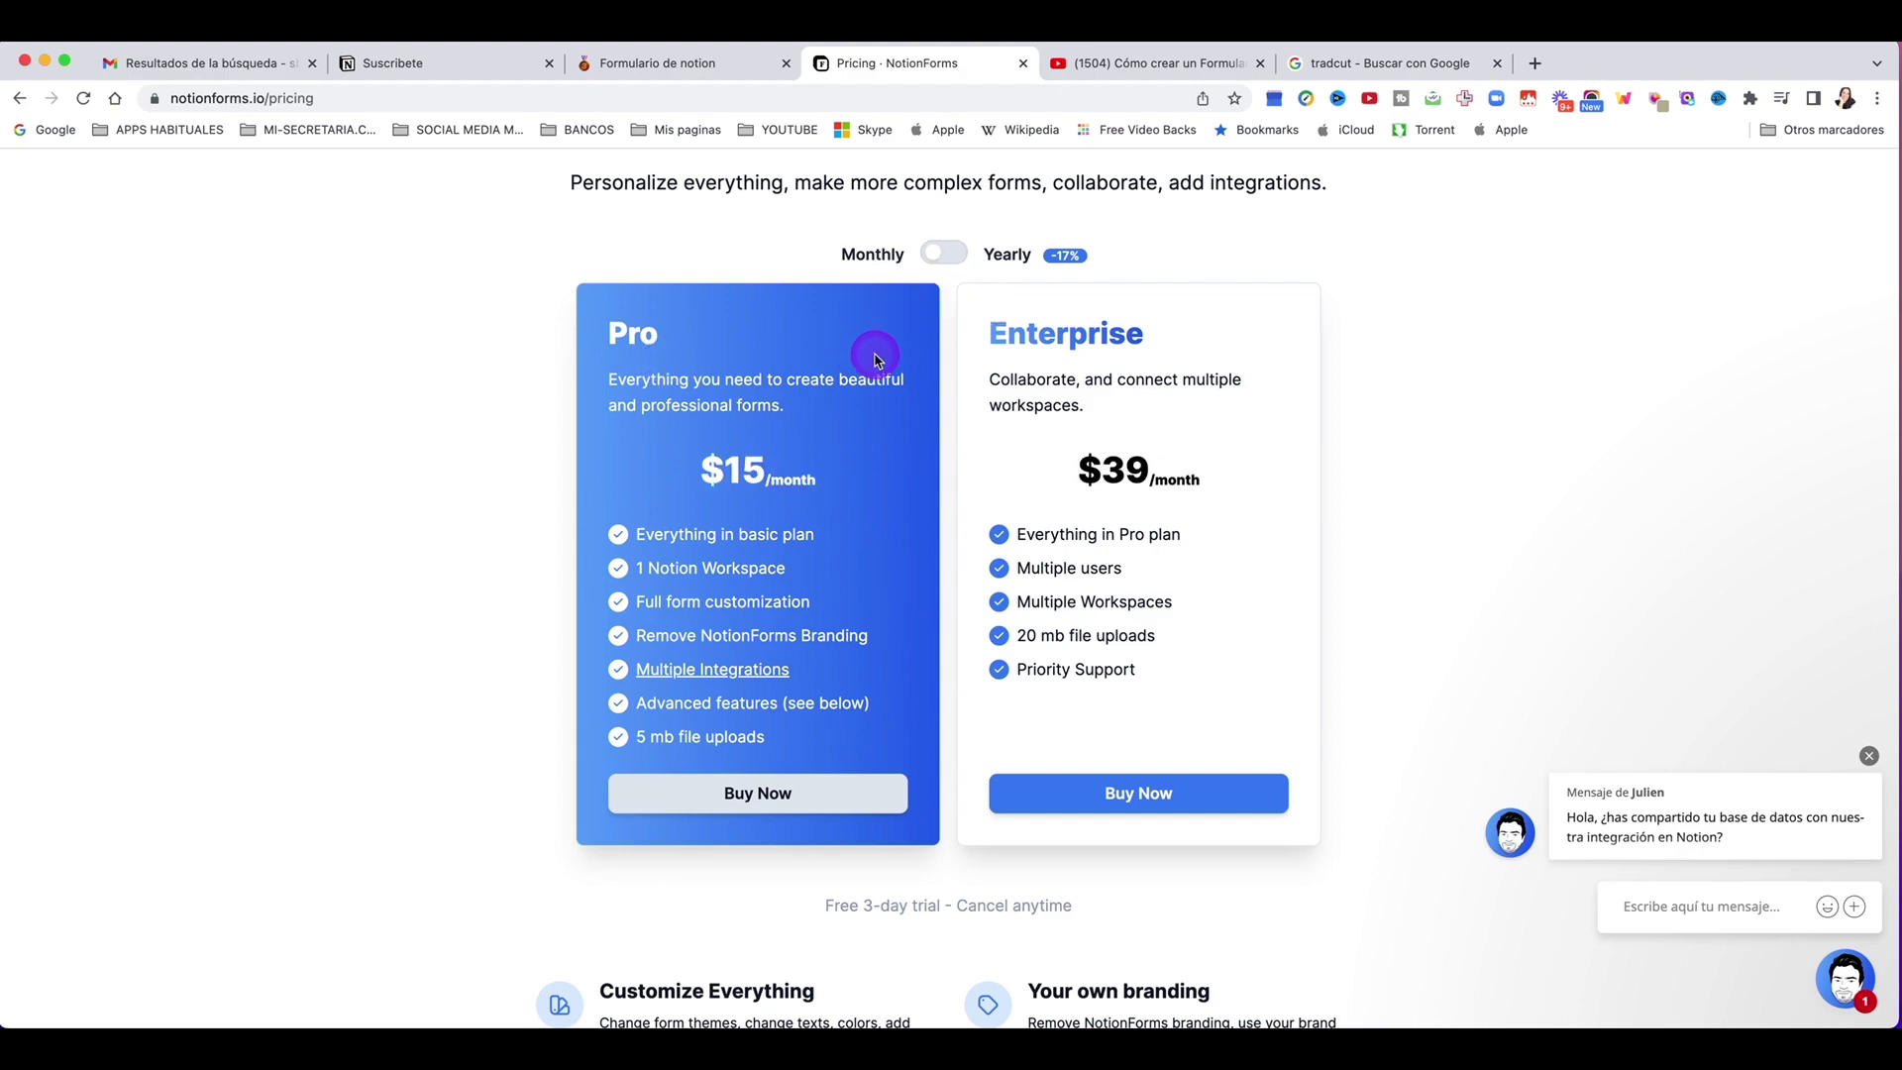
scroll(868, 406, "up", 1)
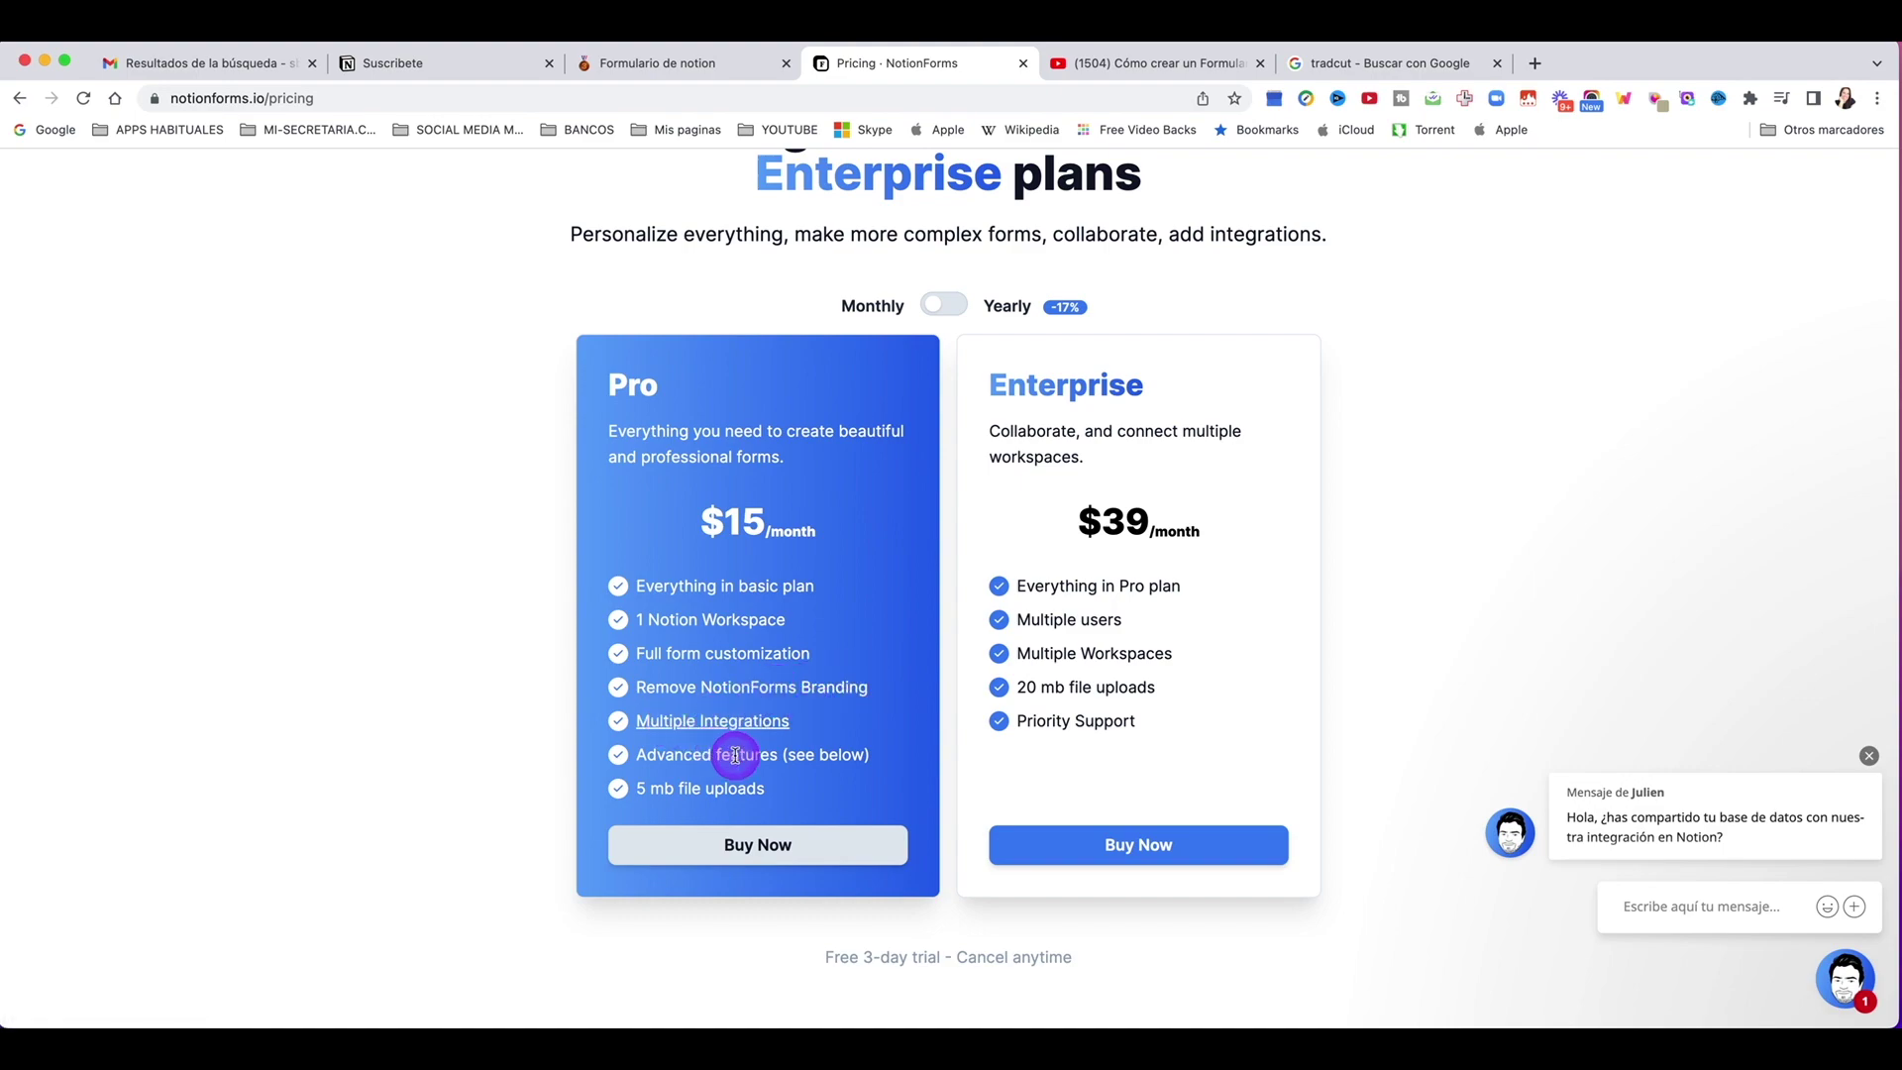
Step: Scroll through the Pro and Enterprise plan feature list
scroll(733, 754, "down", 2)
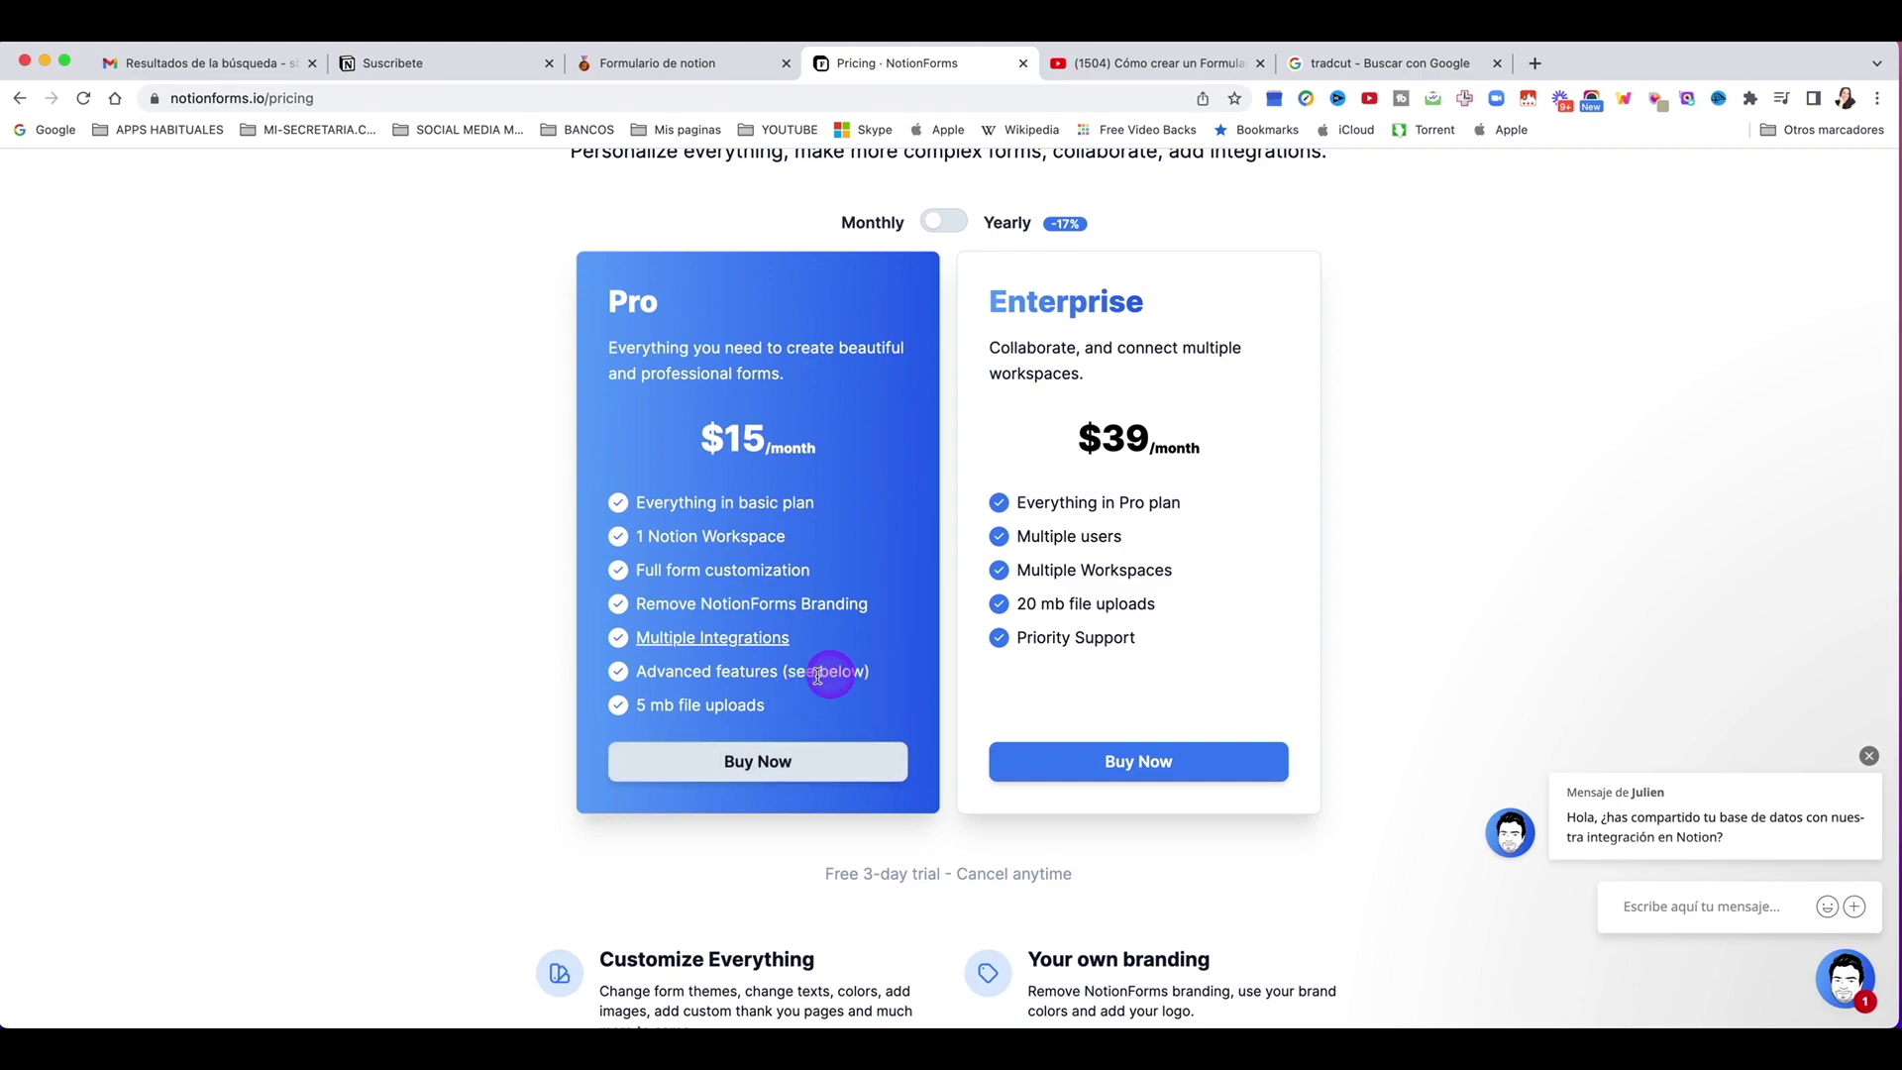
scroll(664, 768, "down", 5)
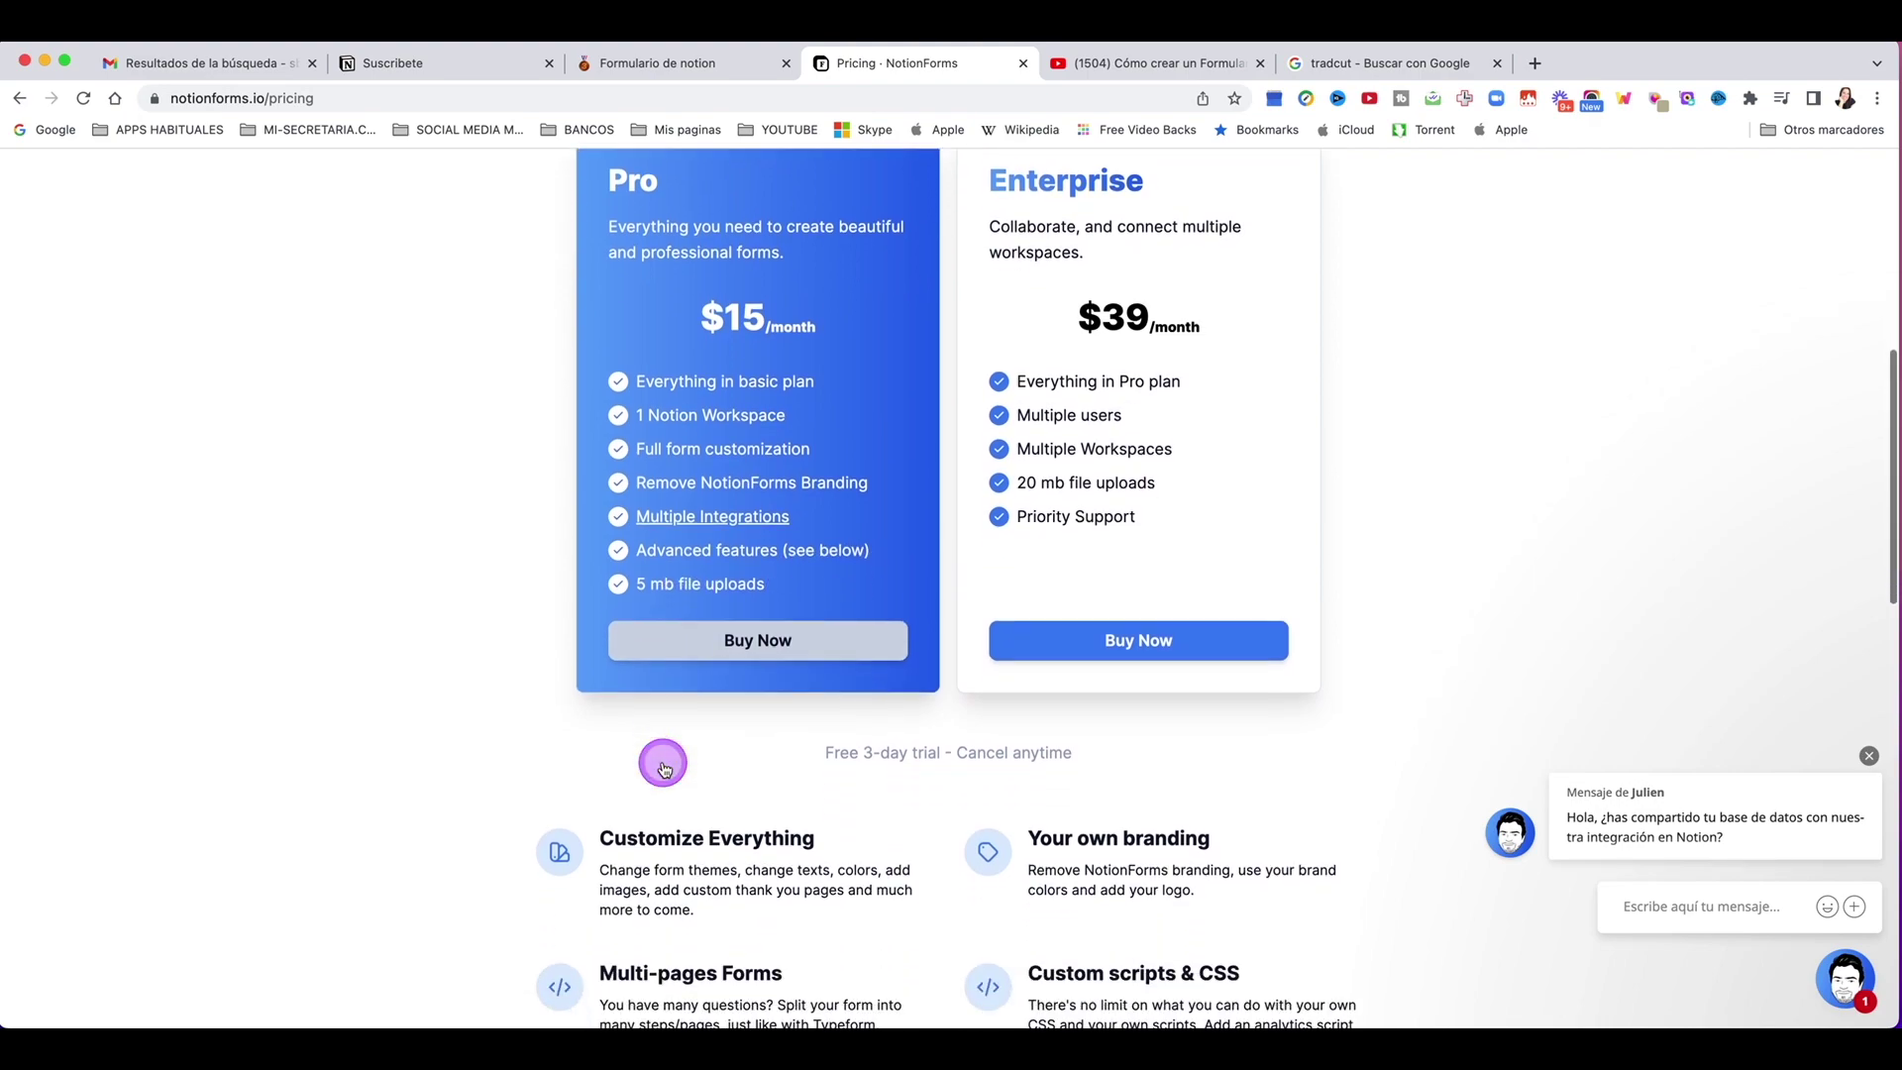
scroll(663, 761, "down", 5)
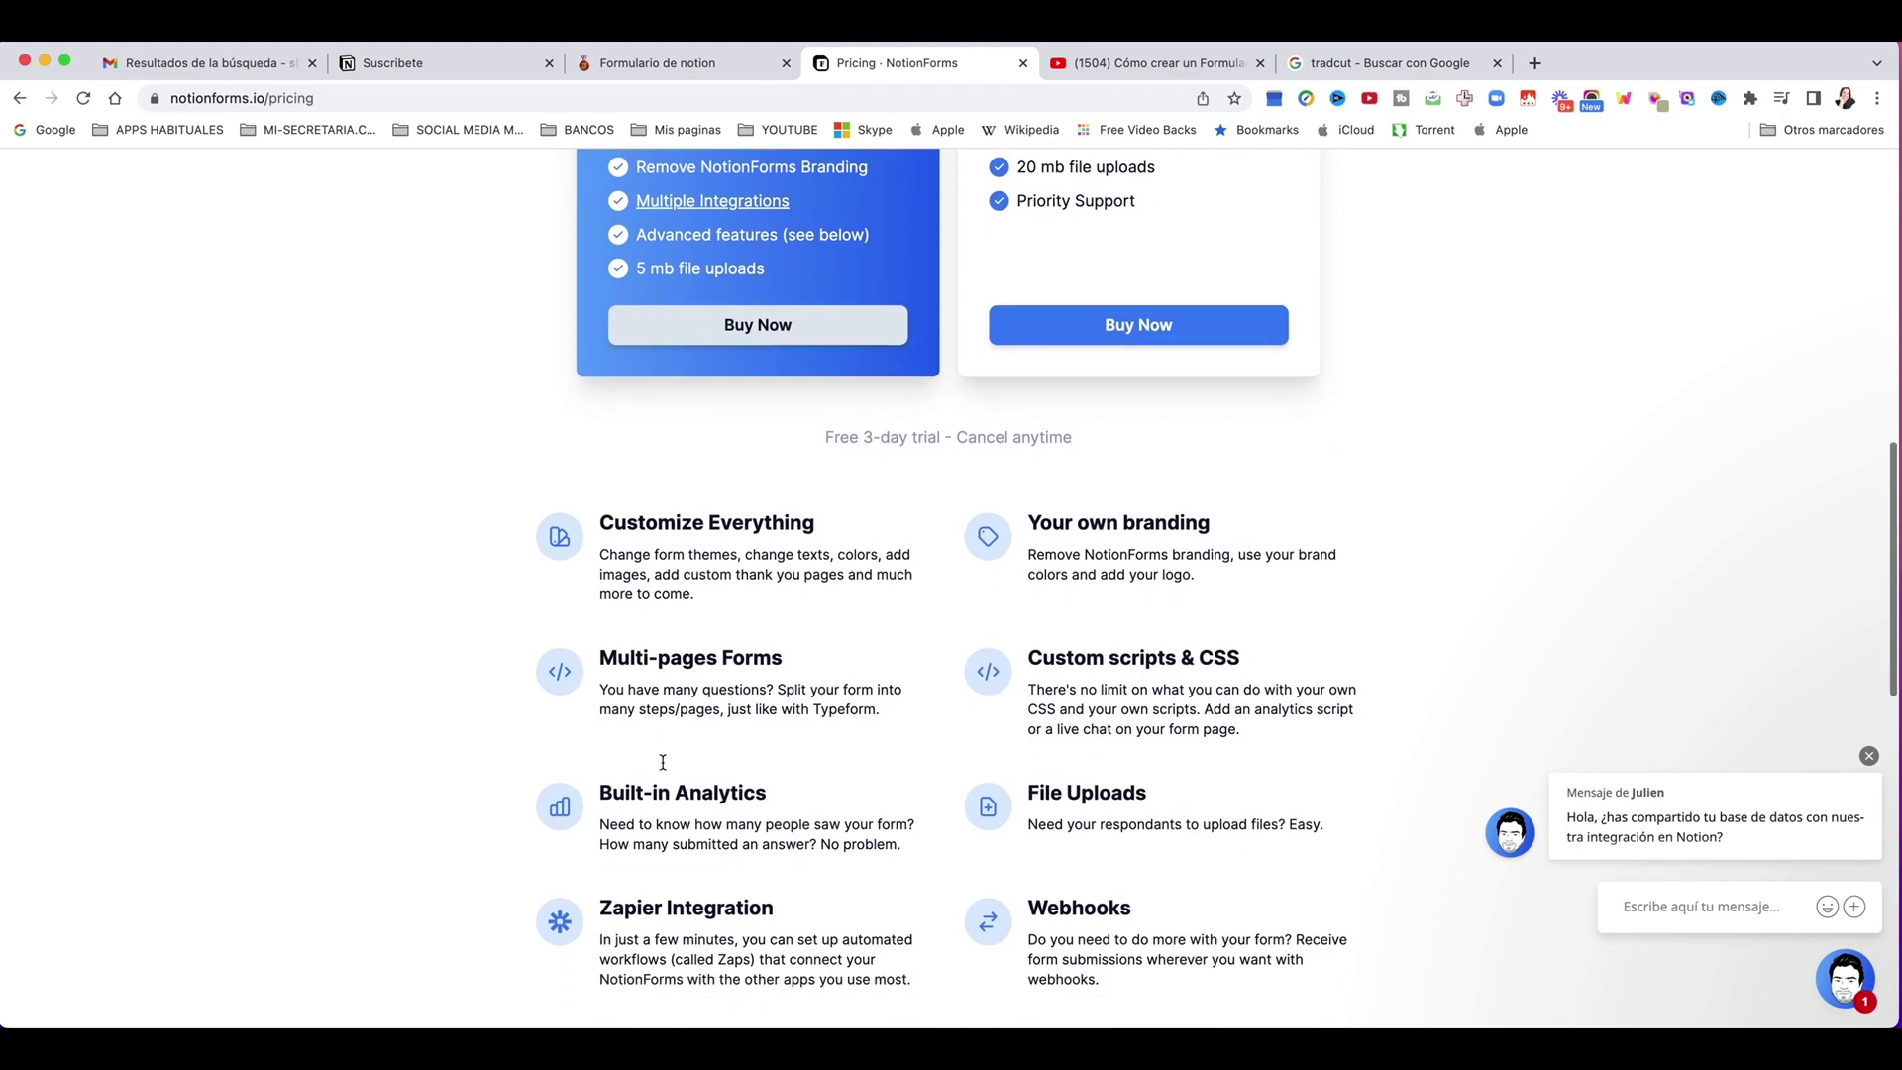
scroll(662, 763, "down", 10)
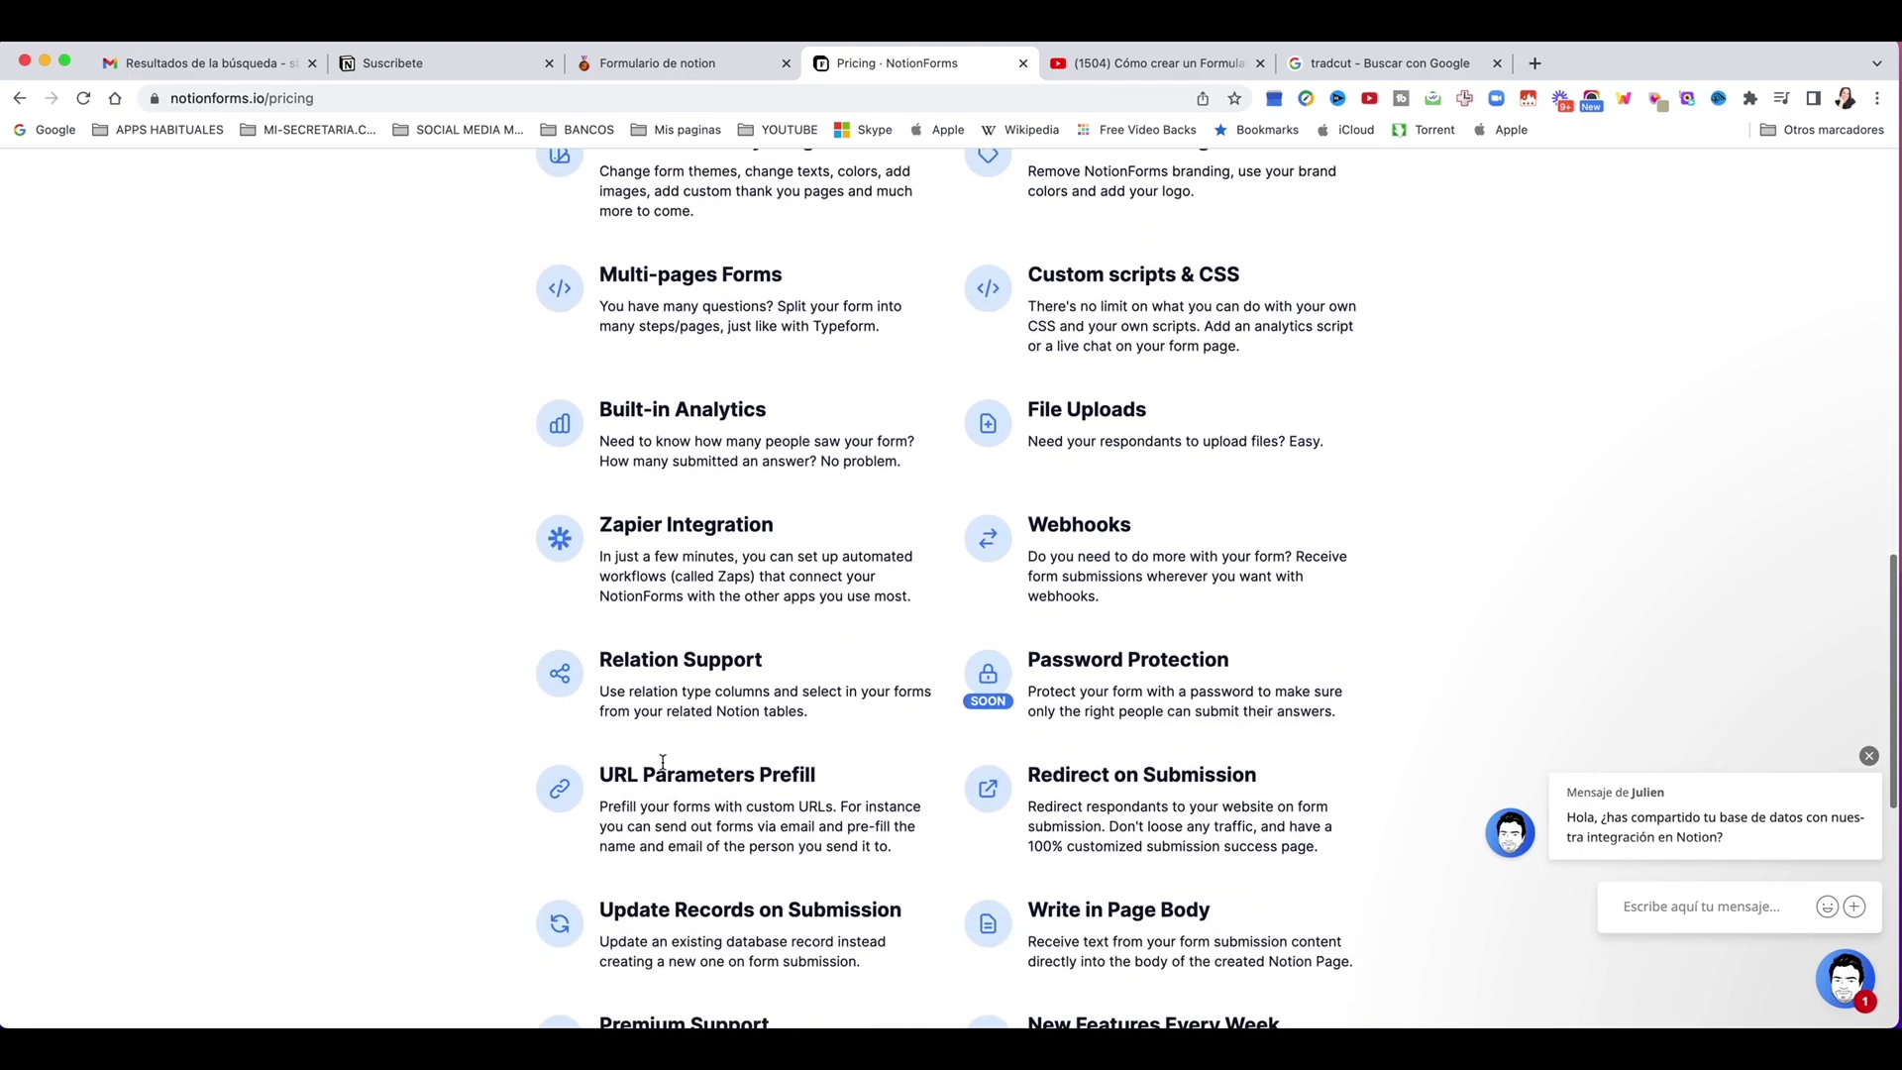
left_click(894, 627)
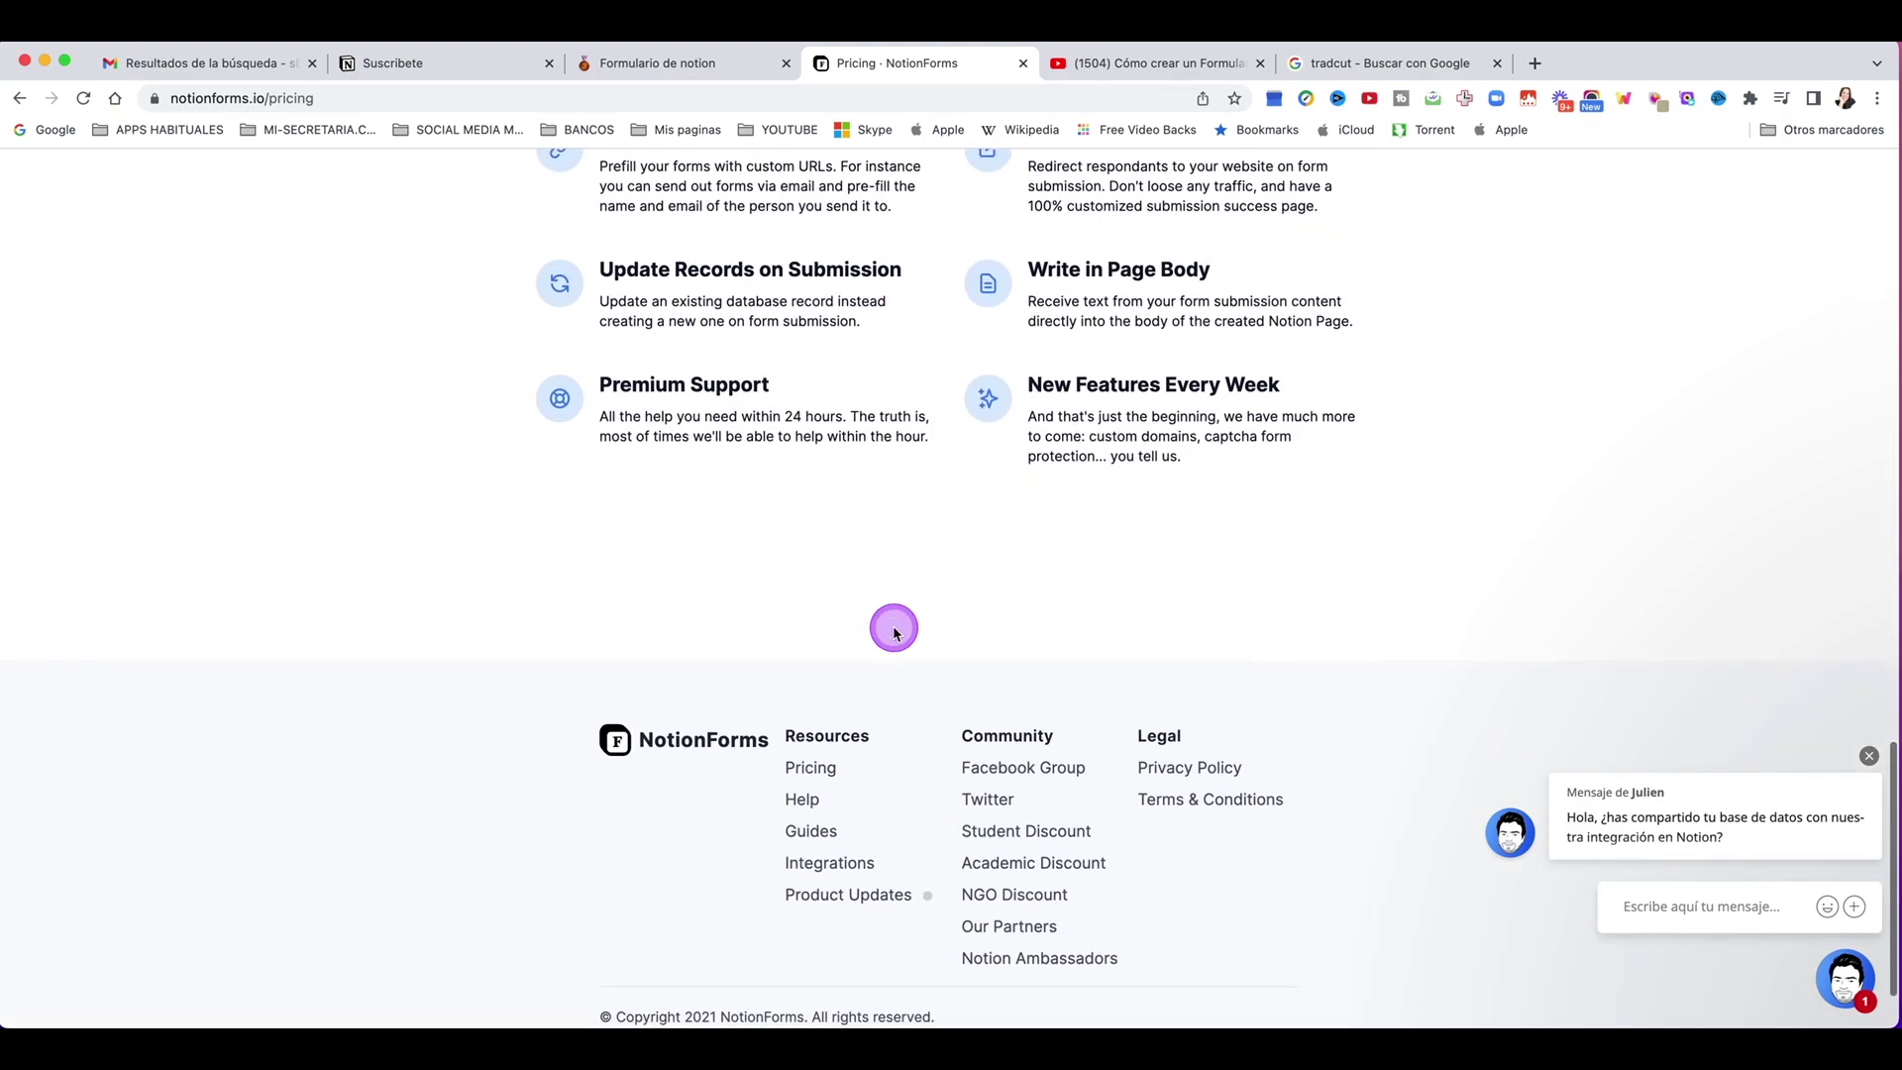
scroll(894, 628, "up", 6)
scroll(893, 627, "up", 14)
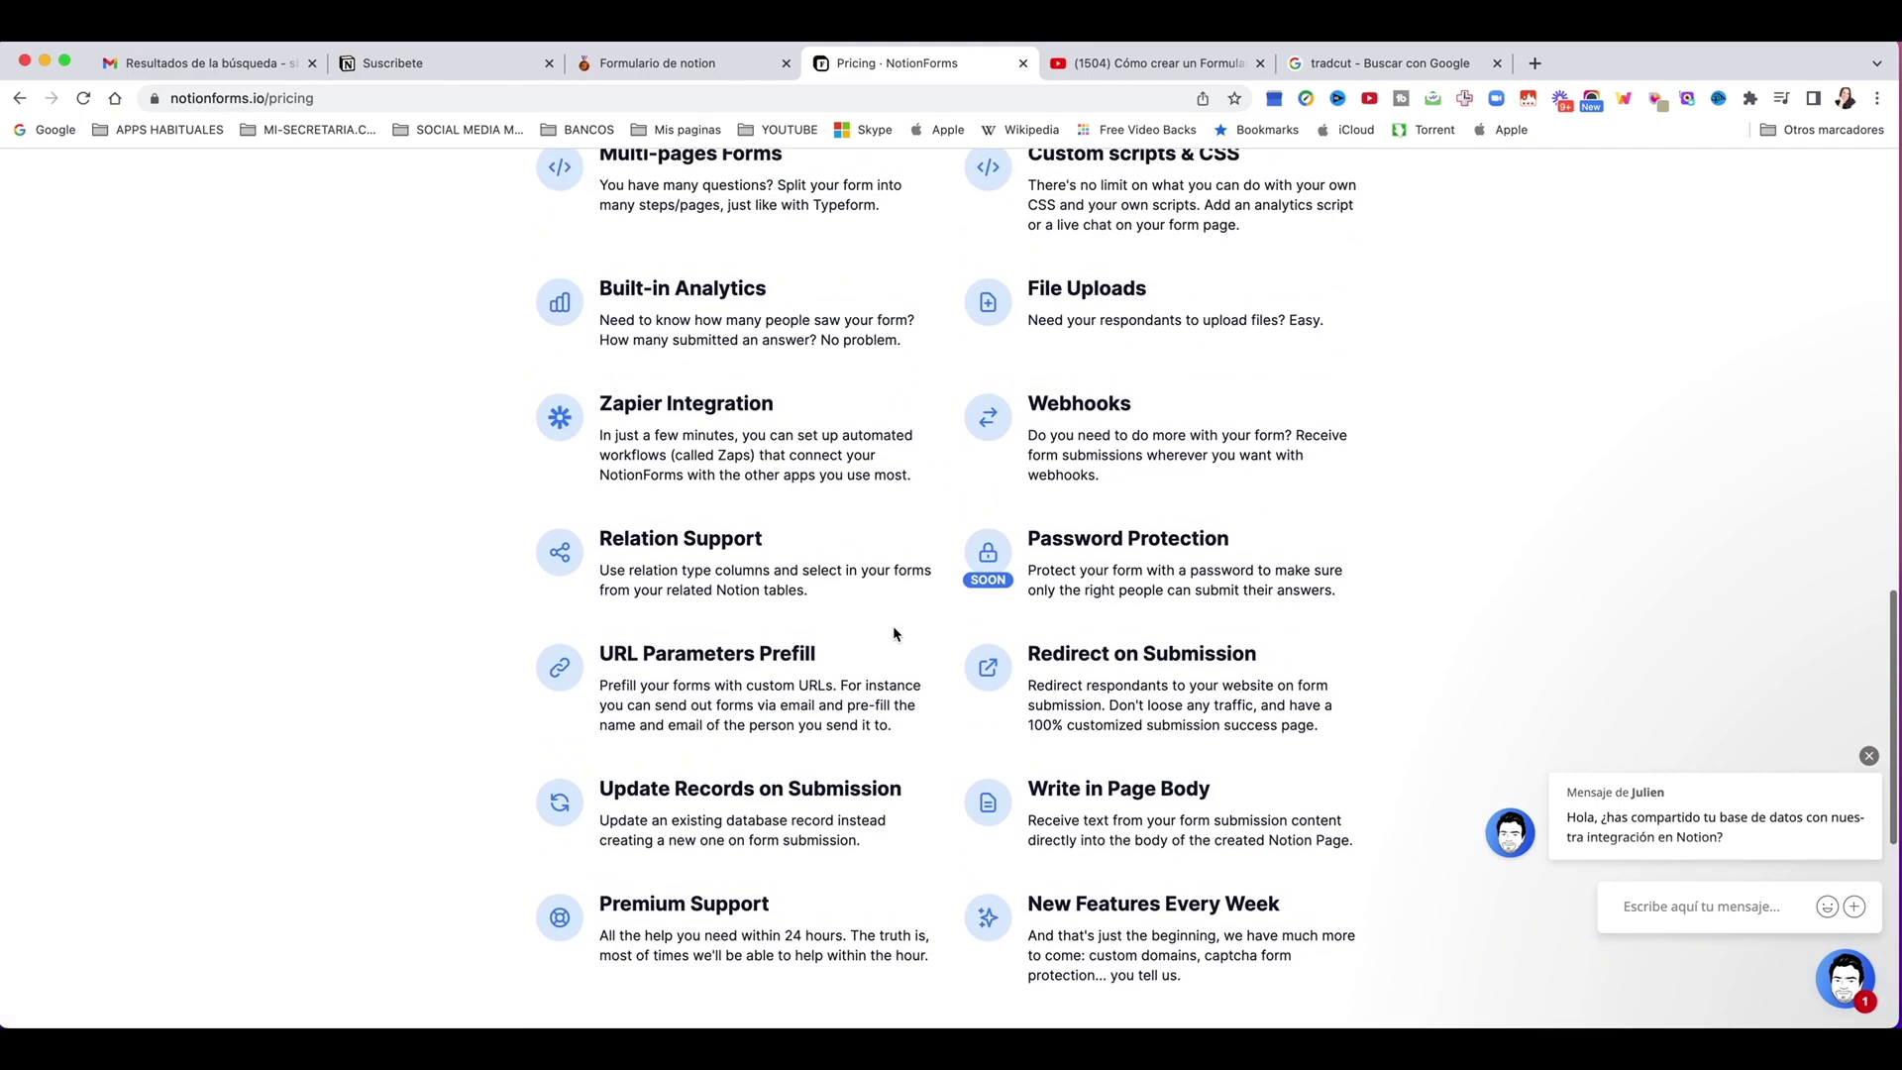
left_click(894, 628)
scroll(896, 634, "up", 1)
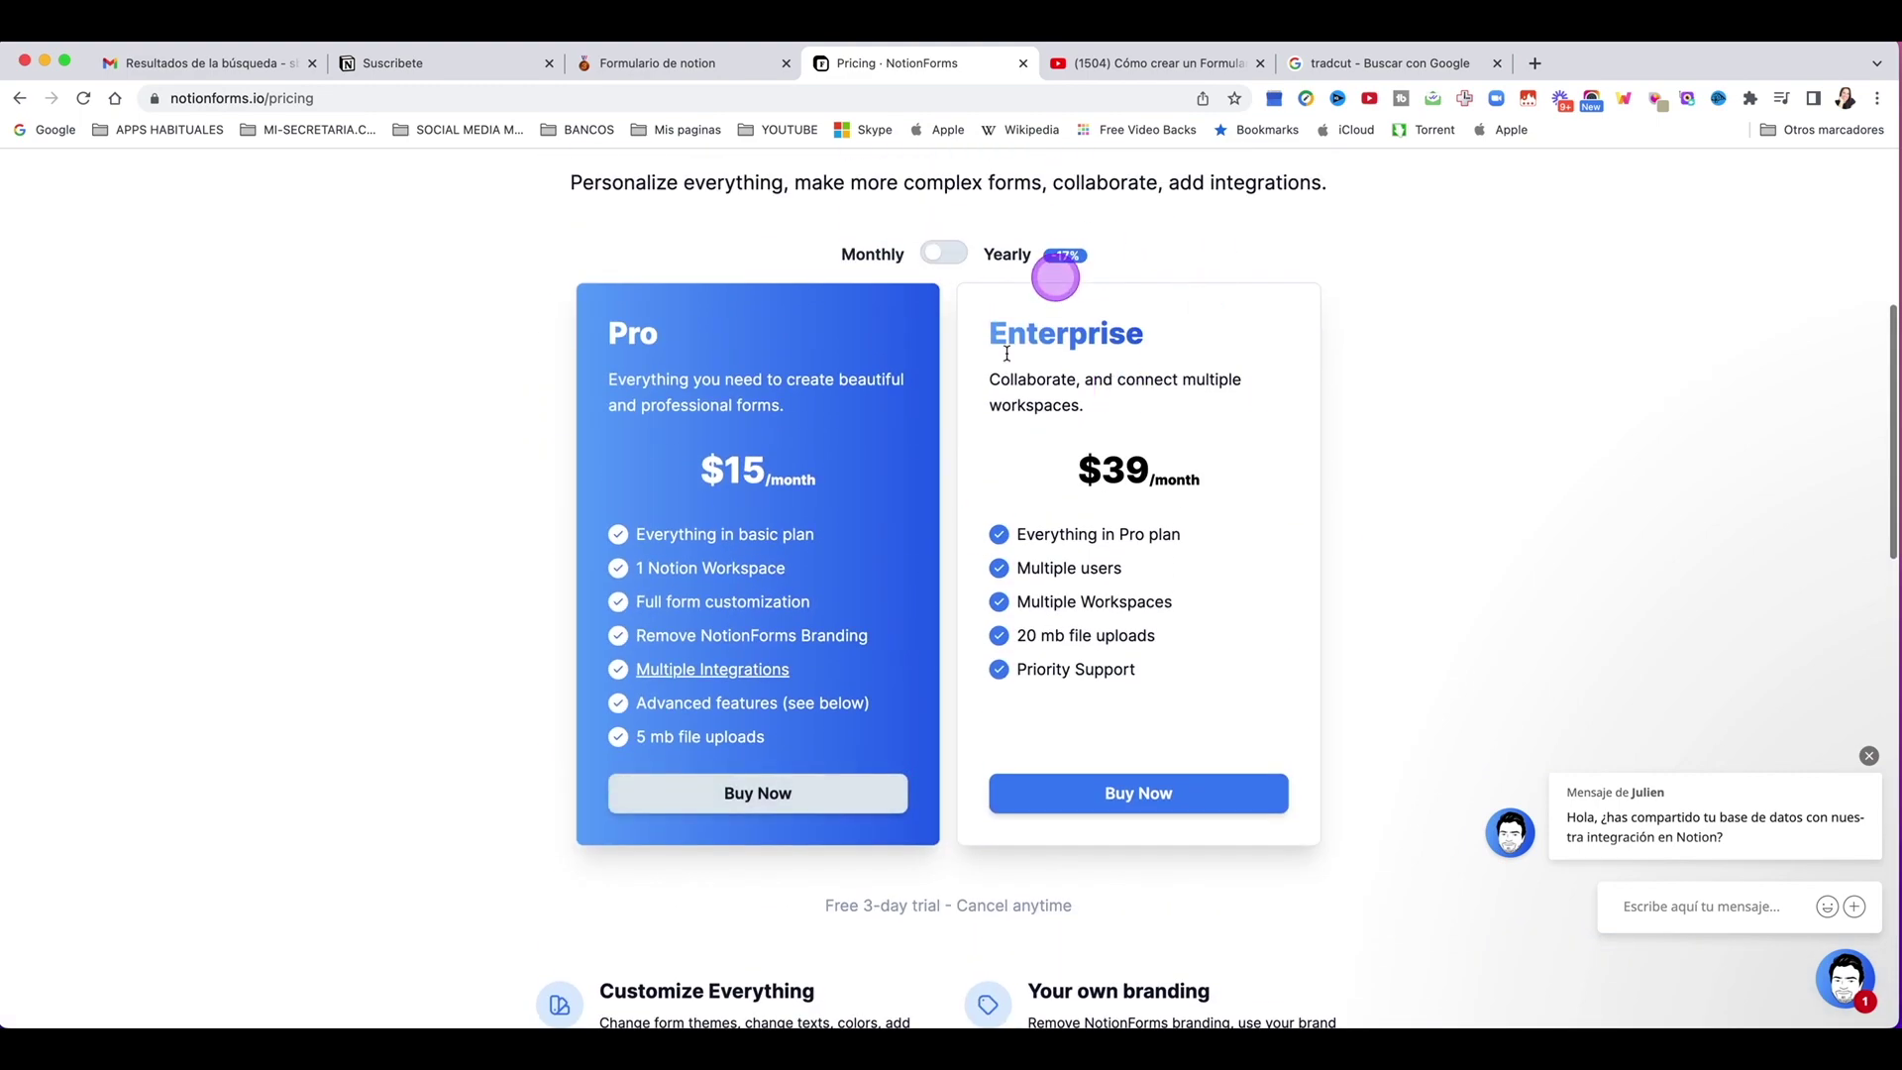